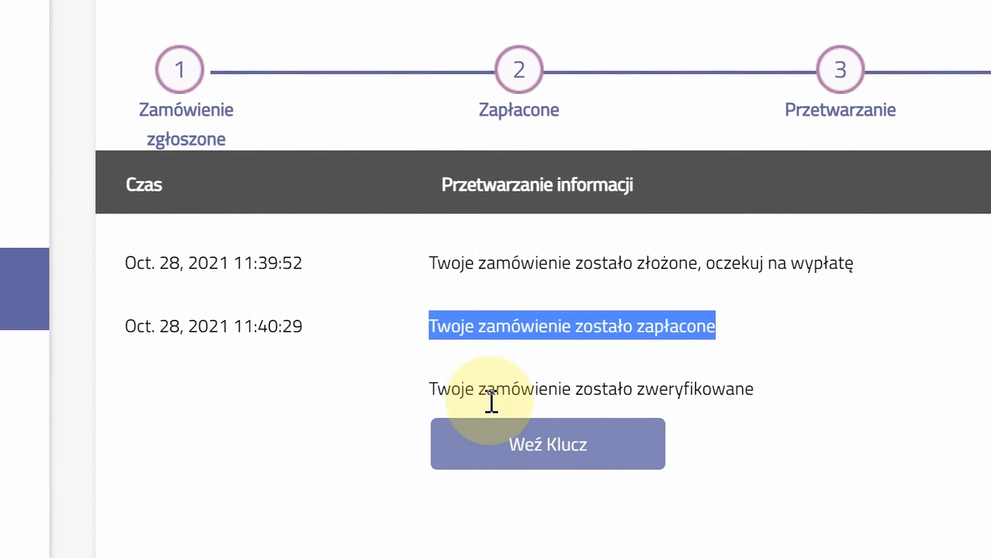
Step: Change the Windows product key by pasting the purchased product key and submit it for activation
{"action": "left_click_drag", "start_coordinate": [449, 375], "coordinate": [705, 365]}
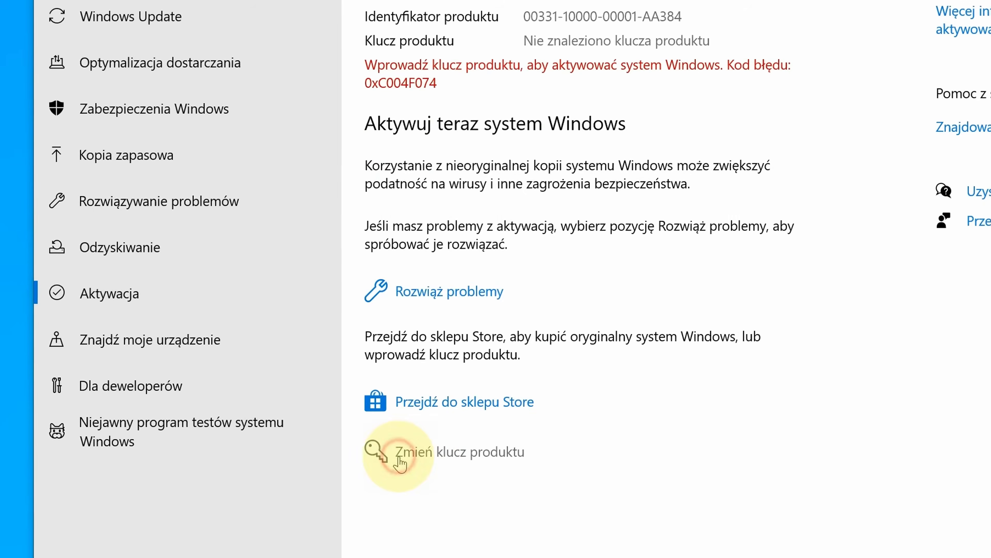
{"action": "left_click", "coordinate": [393, 453]}
{"action": "left_click", "coordinate": [425, 271]}
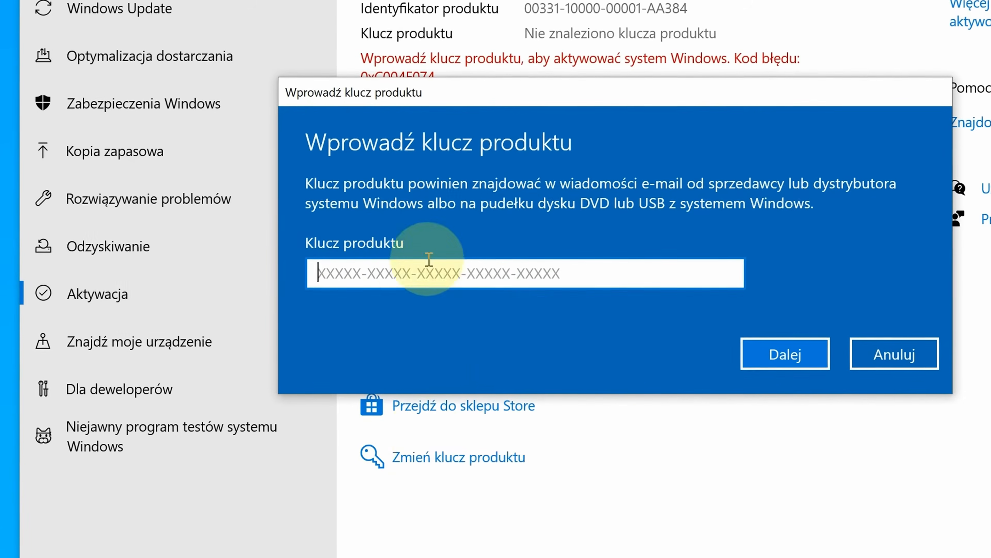
{"action": "key", "text": "ctrl+v"}
{"action": "left_click", "coordinate": [815, 358]}
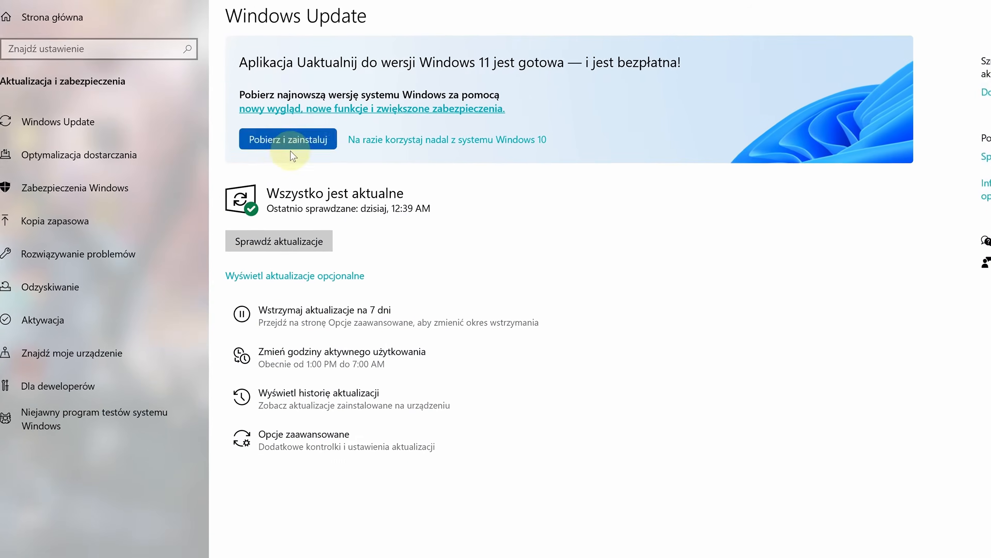
Step: Start downloading and installing the free Windows 11 upgrade
{"action": "left_click", "coordinate": [304, 135]}
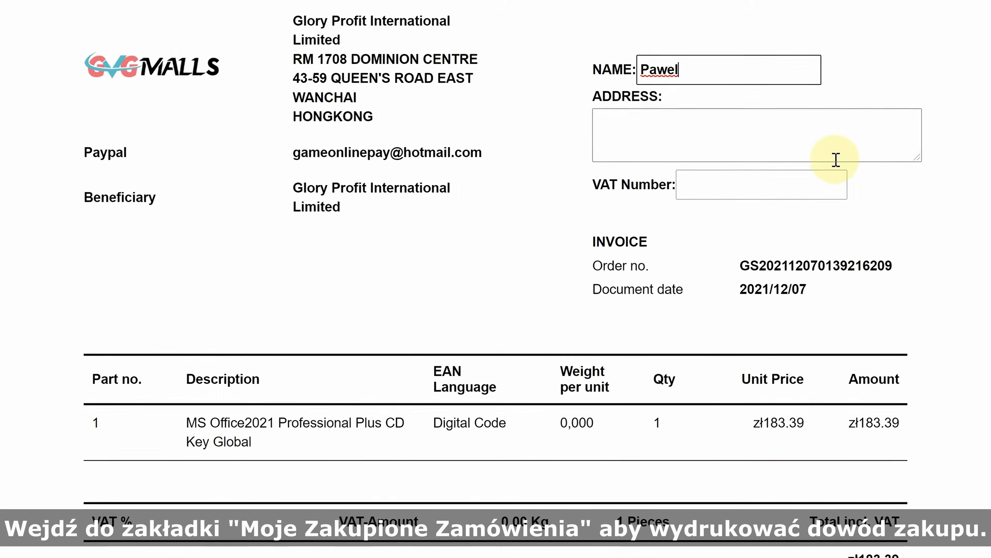
{"action": "left_click", "coordinate": [744, 173]}
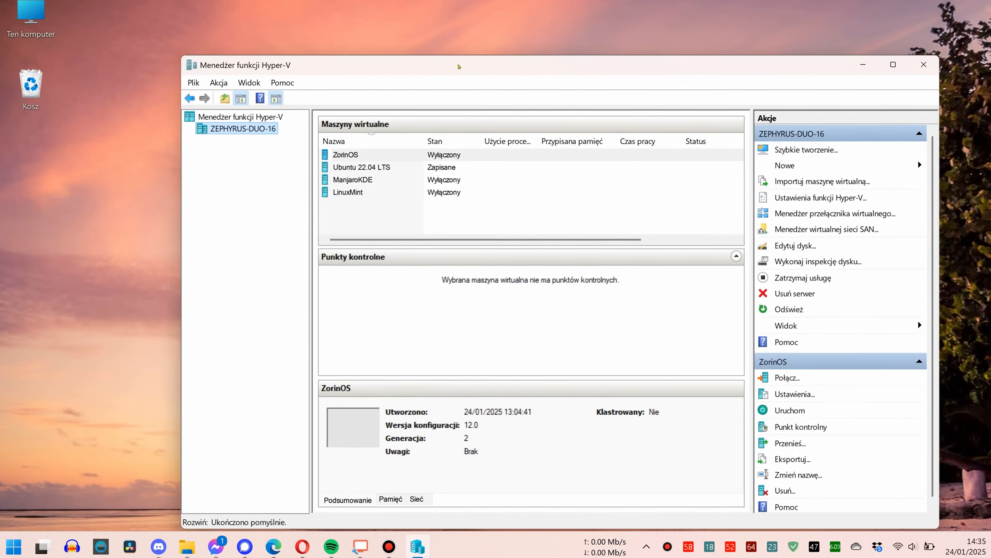
{"action": "left_click", "coordinate": [282, 82]}
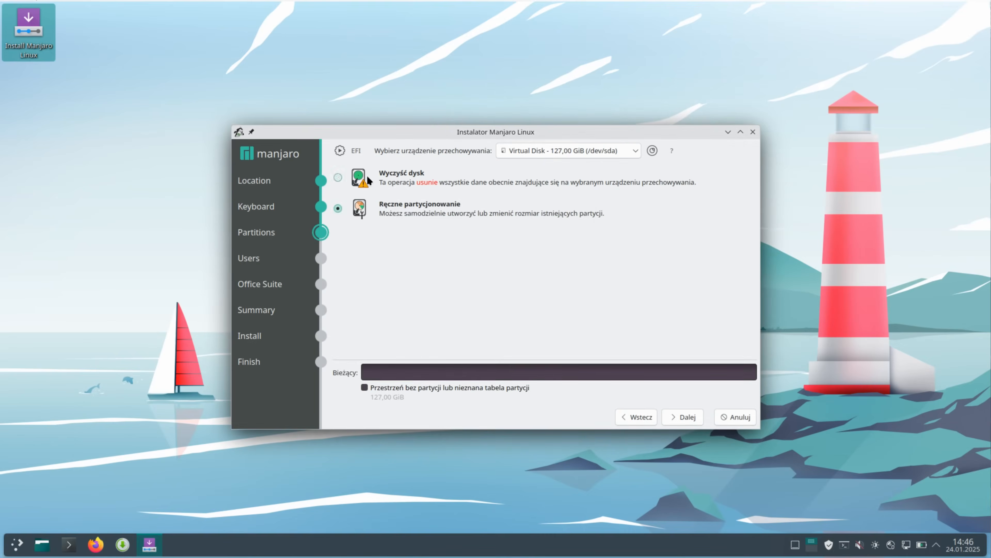
Step: Choose "Wyczyść dysk" as the partitioning method for the virtual disk in the Manjaro installer
{"action": "left_click", "coordinate": [367, 174]}
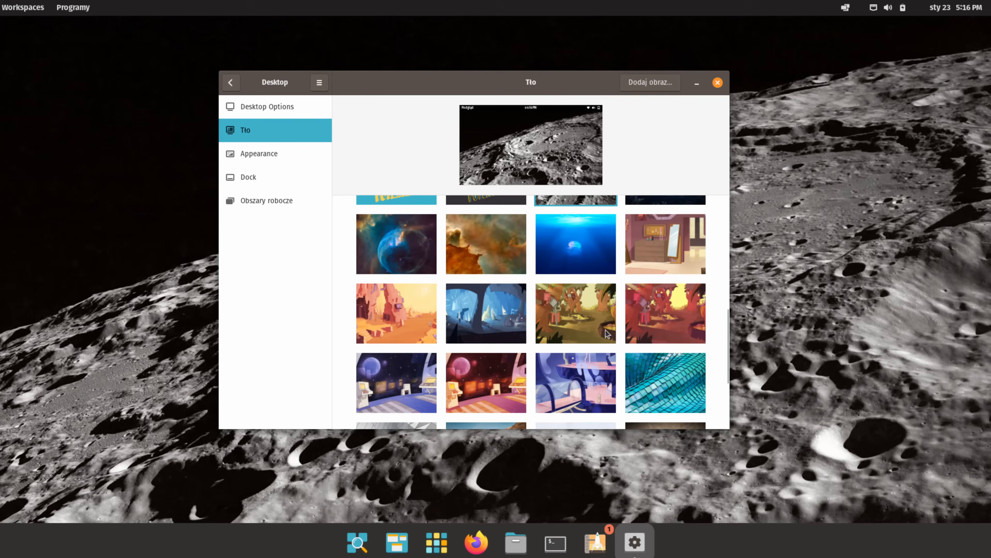
Step: Try out several desktop wallpapers from the gallery, including the blue crystal cave illustration
{"action": "left_click", "coordinate": [605, 329]}
{"action": "left_click", "coordinate": [686, 315]}
{"action": "left_click", "coordinate": [490, 324]}
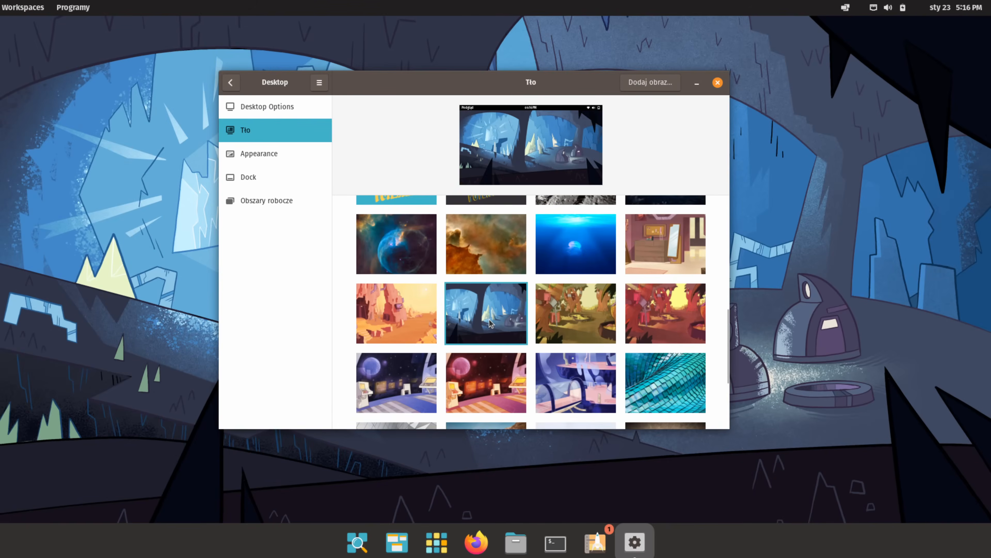
{"action": "scroll", "coordinate": [488, 333], "scroll_direction": "down", "scroll_amount": 5}
{"action": "left_click", "coordinate": [488, 335]}
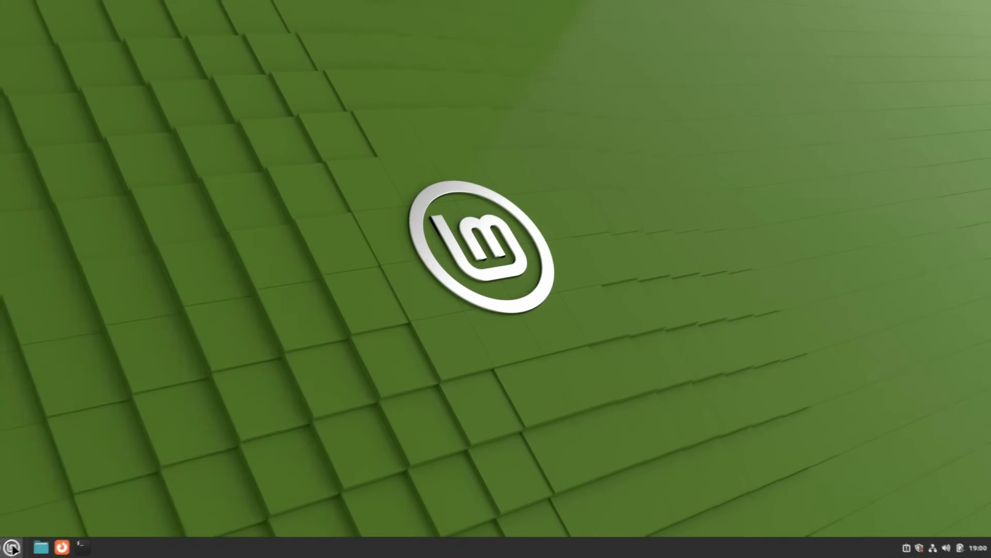
{"action": "left_click", "coordinate": [10, 548]}
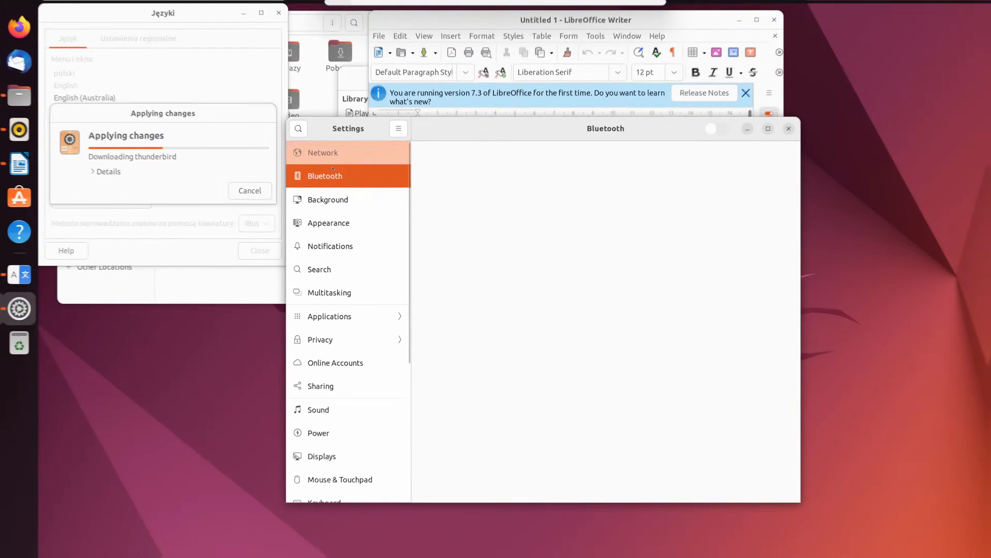
Step: Set the yellow flower picture as the Ubuntu desktop background and move the Settings window aside
{"action": "left_click", "coordinate": [334, 213]}
{"action": "left_click", "coordinate": [330, 200]}
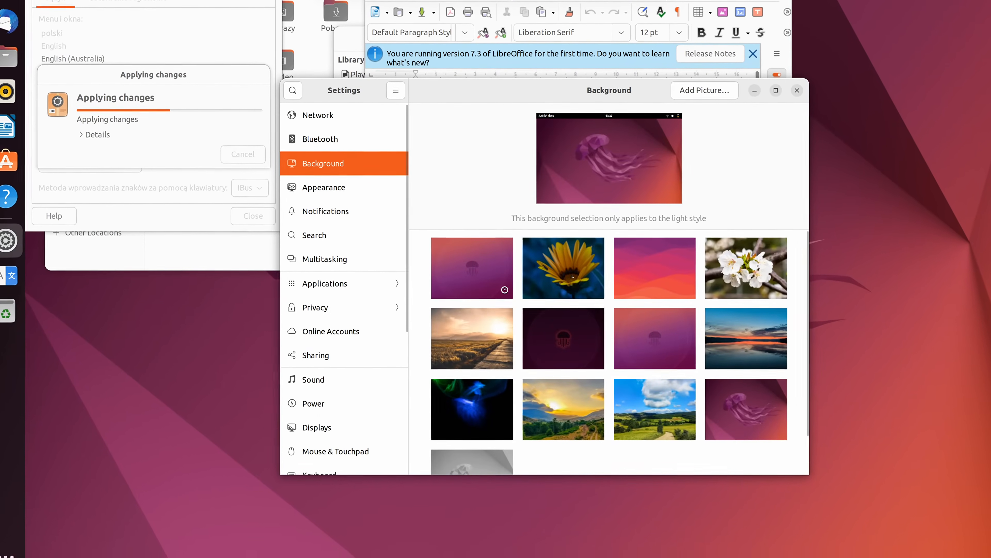
{"action": "left_click", "coordinate": [571, 287]}
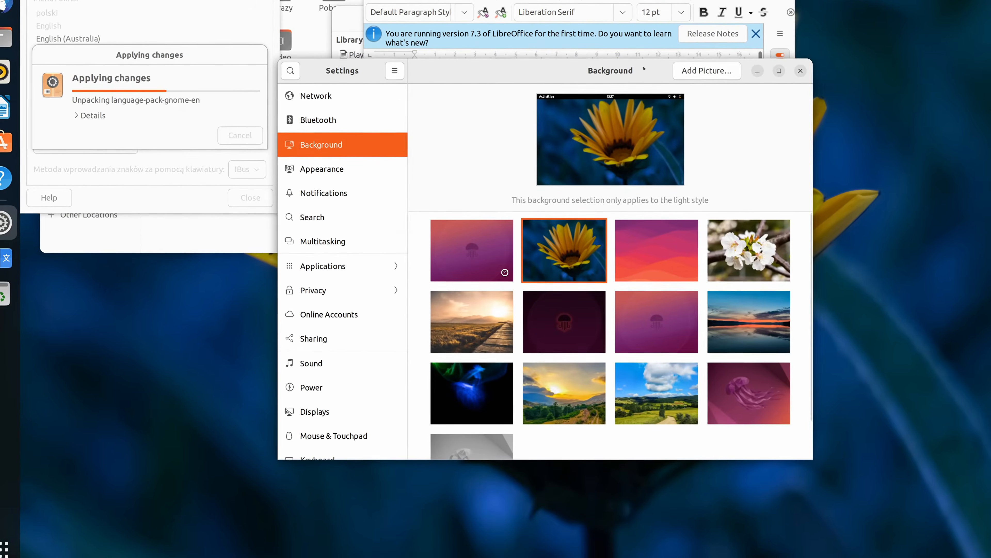
{"action": "left_click_drag", "start_coordinate": [643, 84], "coordinate": [452, 172]}
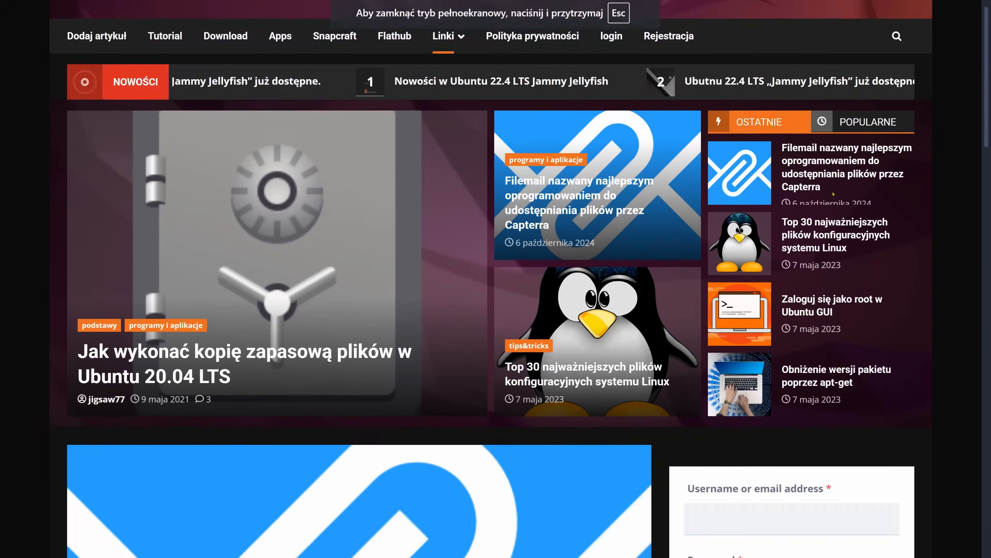
Step: Look through the Ubuntu.pl articles and forum categories and the Ubuntu for desktops page
{"action": "scroll", "coordinate": [87, 288], "scroll_direction": "down", "scroll_amount": 15}
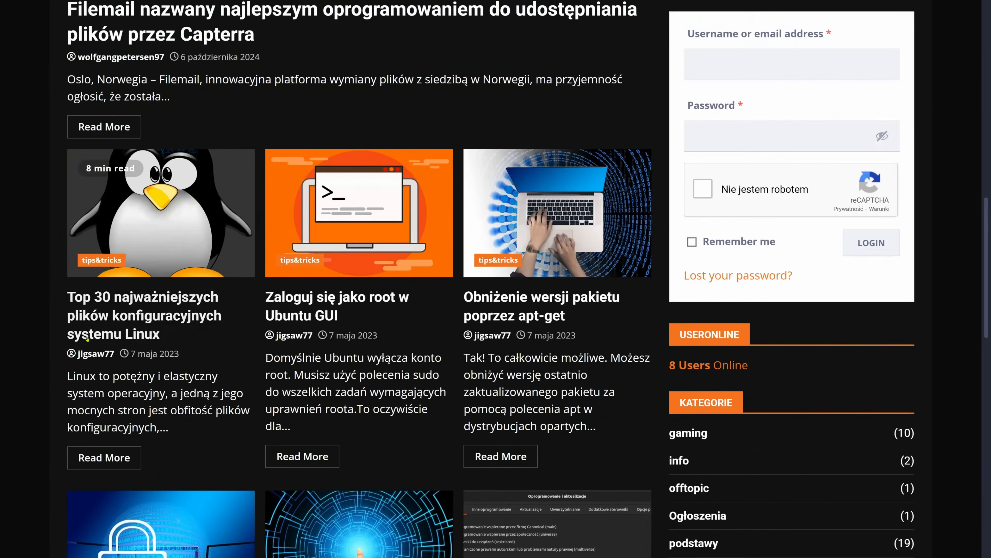
{"action": "scroll", "coordinate": [87, 338], "scroll_direction": "down", "scroll_amount": 6}
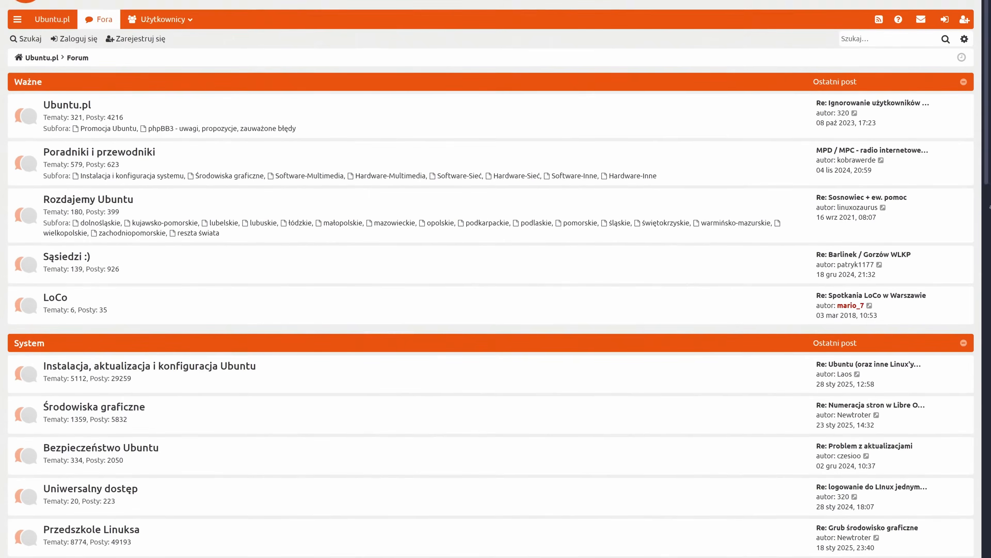
{"action": "scroll", "coordinate": [491, 279], "scroll_direction": "down", "scroll_amount": 2}
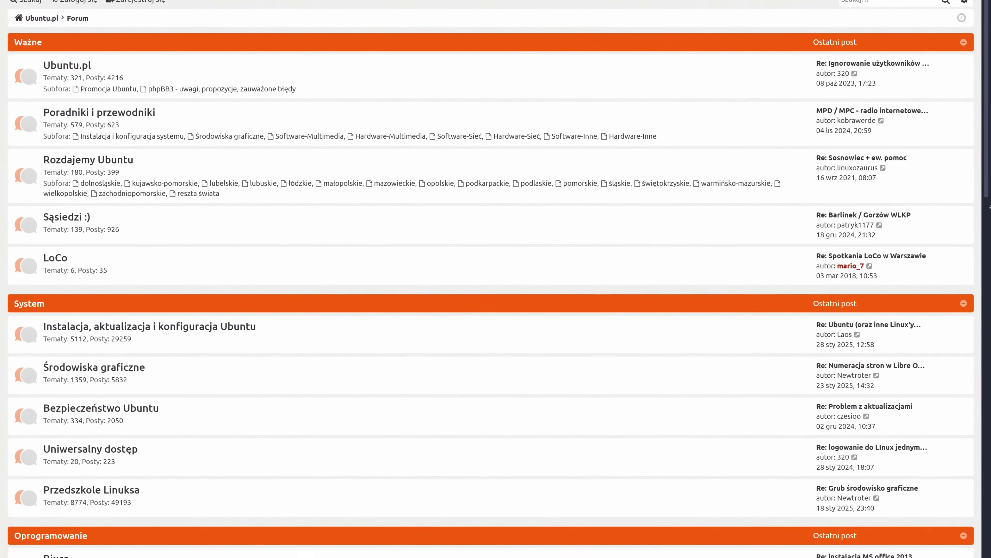
{"action": "scroll", "coordinate": [491, 279], "scroll_direction": "down", "scroll_amount": 2}
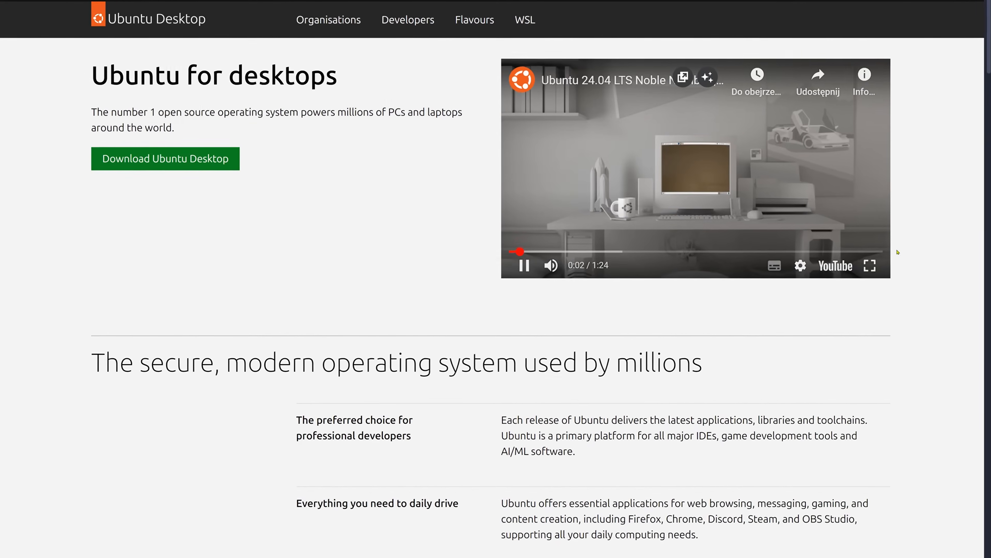
{"action": "scroll", "coordinate": [628, 186], "scroll_direction": "down", "scroll_amount": 15}
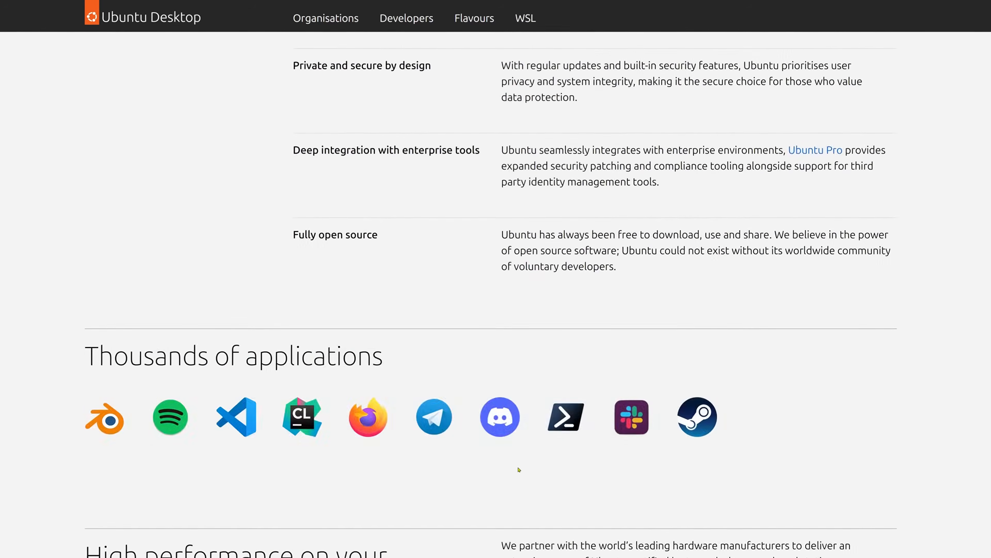
{"action": "scroll", "coordinate": [599, 297], "scroll_direction": "down", "scroll_amount": 8}
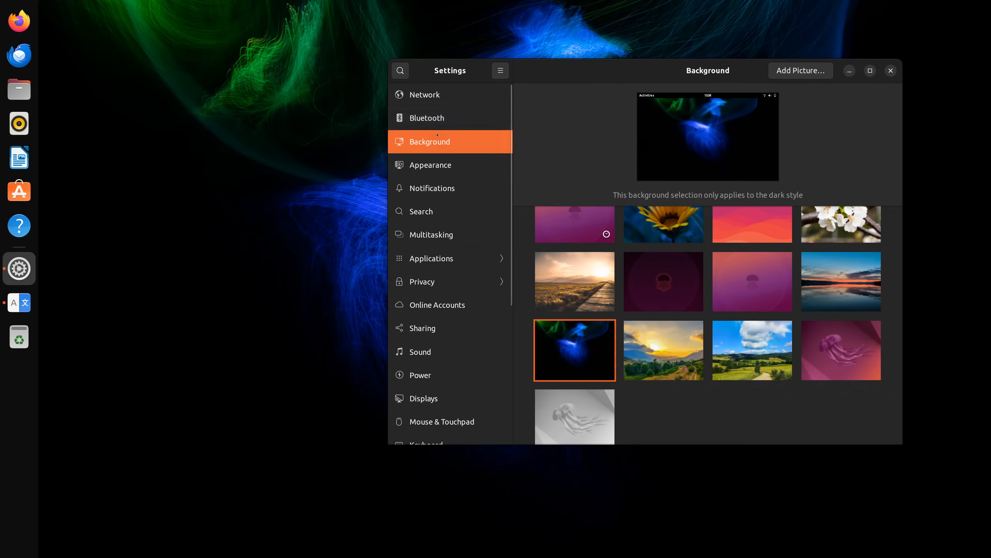
Step: Look at Ubuntu's Bluetooth settings and at the online account providers in Linux Mint's system settings
{"action": "left_click", "coordinate": [426, 119]}
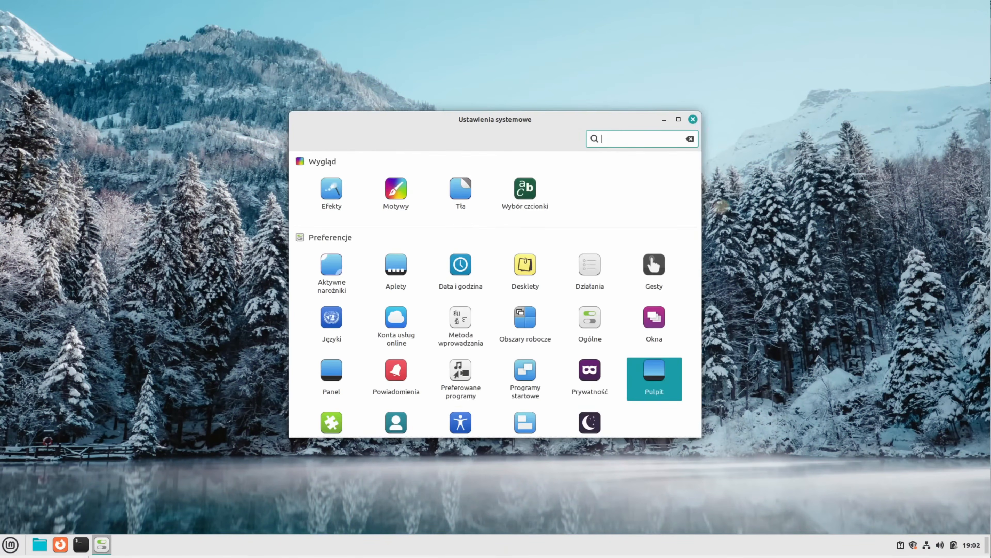
{"action": "left_click", "coordinate": [406, 323]}
{"action": "scroll", "coordinate": [431, 284], "scroll_direction": "down", "scroll_amount": 2}
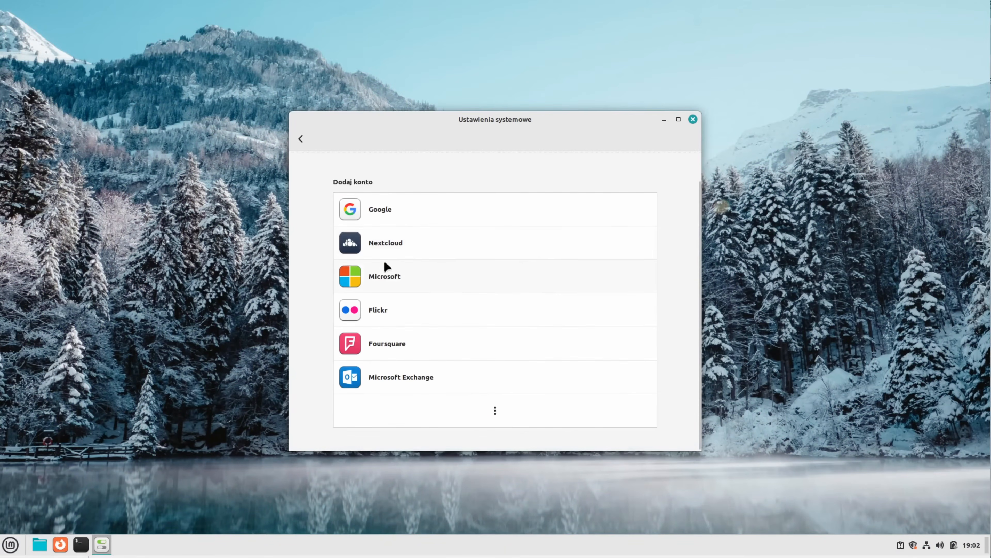
{"action": "left_click", "coordinate": [300, 139]}
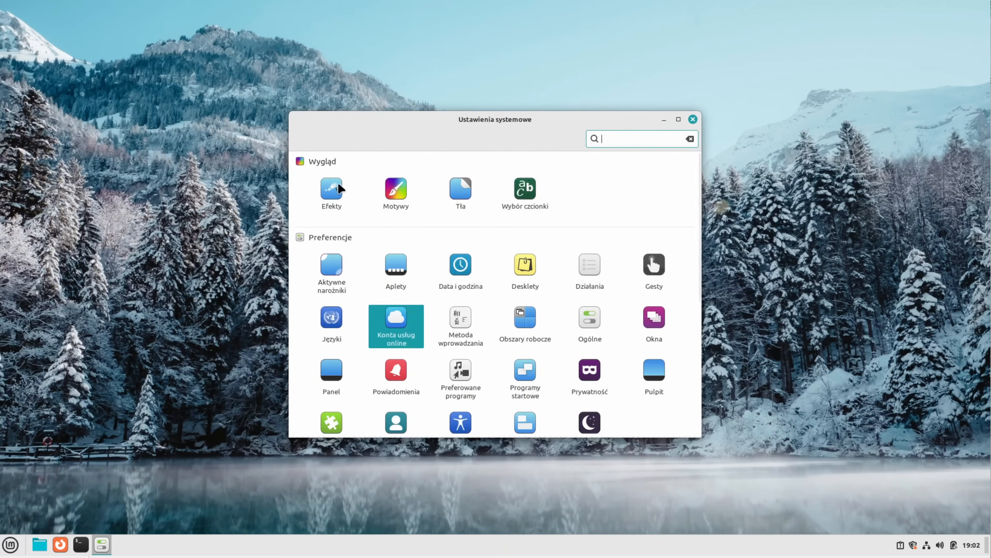
{"action": "scroll", "coordinate": [592, 287], "scroll_direction": "down", "scroll_amount": 2}
{"action": "left_click", "coordinate": [588, 281]}
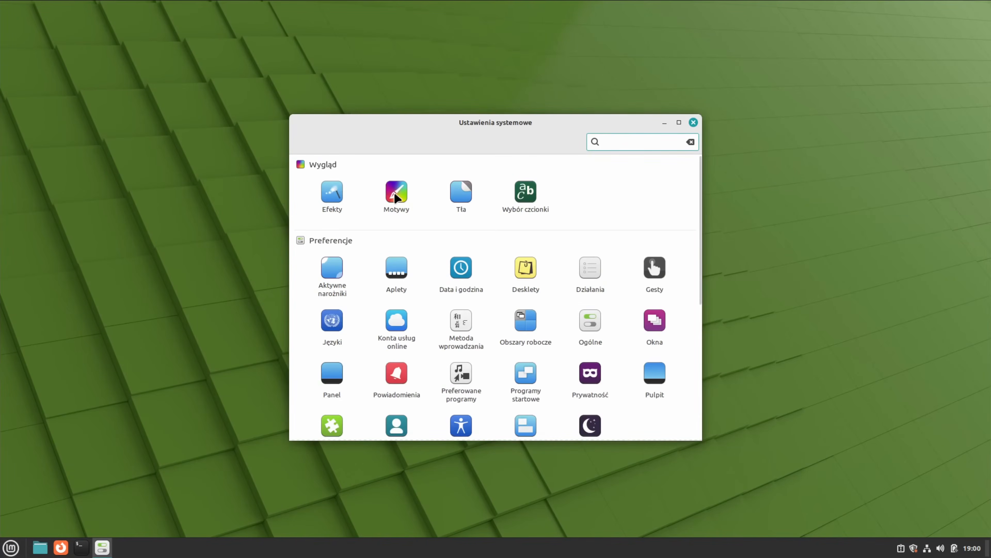
Step: Set the appearance of the Mint-Y desktop theme to "Jasny" and return to the settings overview
{"action": "left_click", "coordinate": [395, 194]}
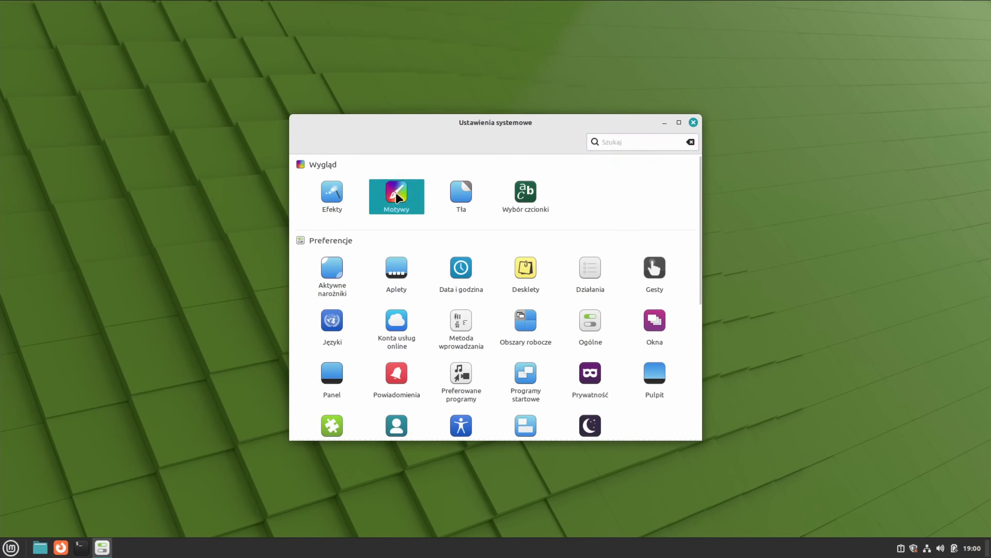
{"action": "left_click", "coordinate": [594, 227]}
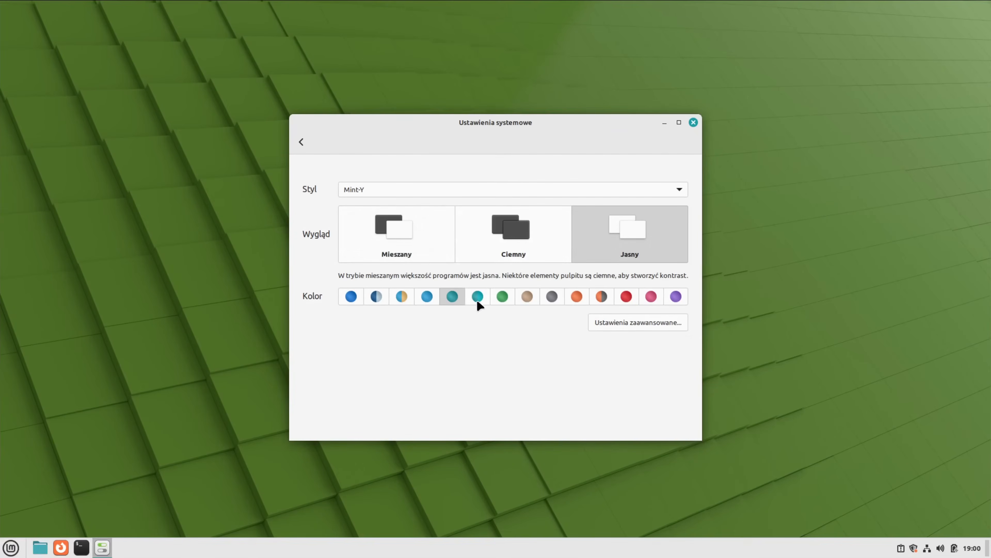
{"action": "left_click", "coordinate": [302, 142]}
Step: Set the Switzerland picture from the Vera collection as the desktop background and close the system settings
{"action": "left_click", "coordinate": [466, 210]}
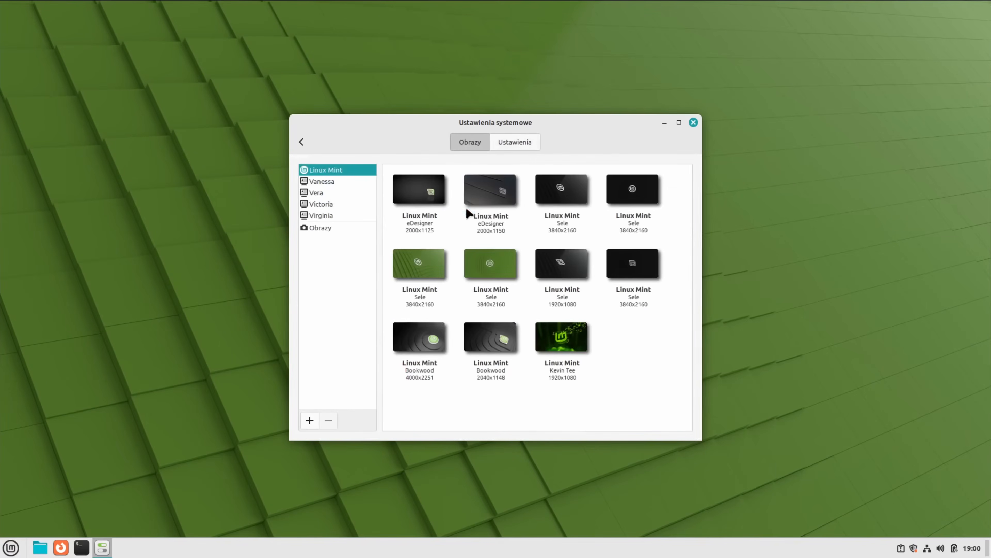
{"action": "left_click", "coordinate": [322, 182]}
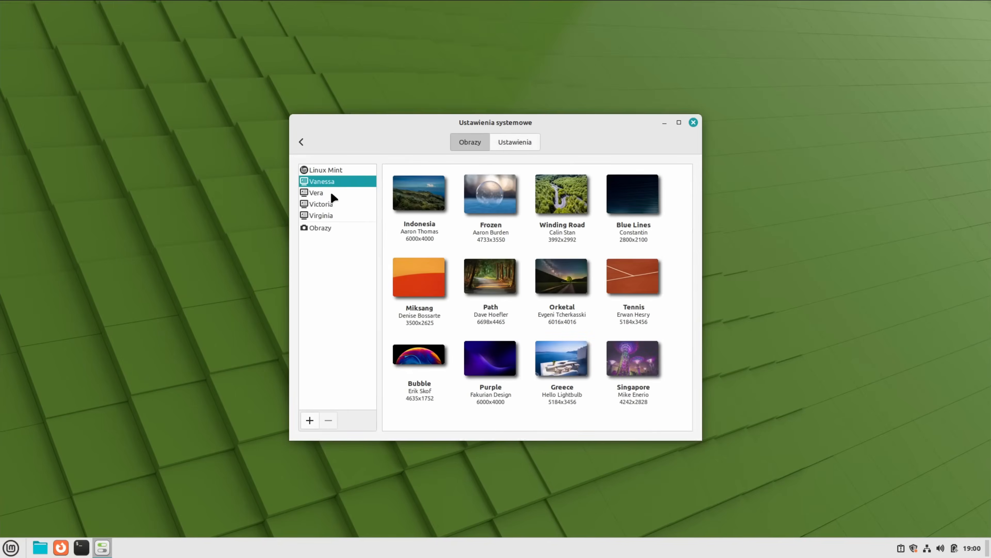
{"action": "scroll", "coordinate": [505, 276], "scroll_direction": "down", "scroll_amount": 3}
{"action": "left_click", "coordinate": [320, 193]}
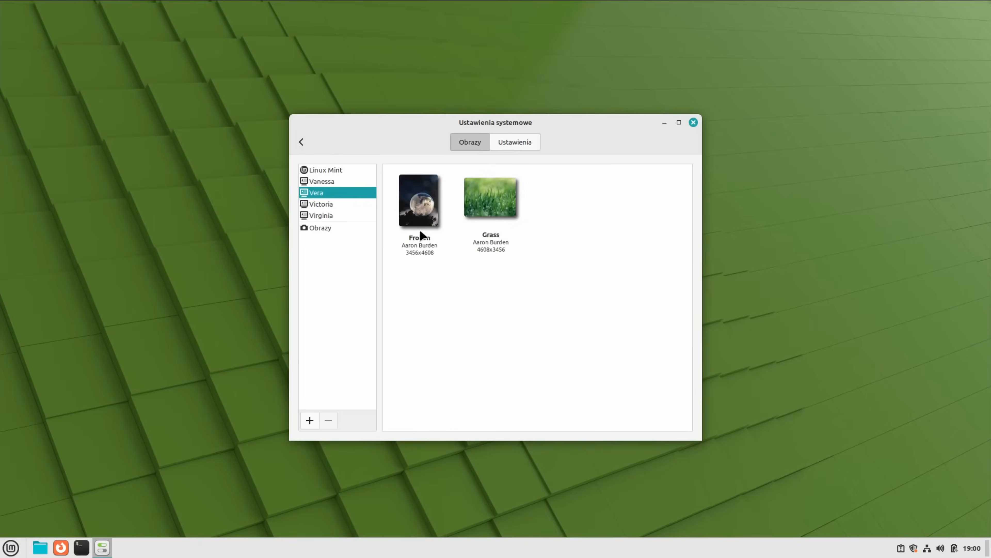
{"action": "left_click", "coordinate": [560, 284]}
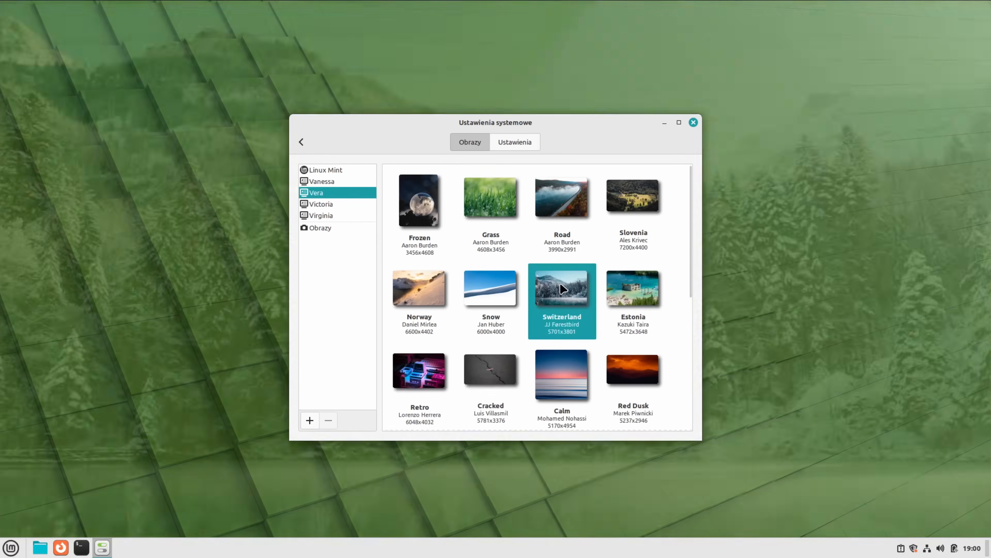
{"action": "left_click", "coordinate": [694, 123]}
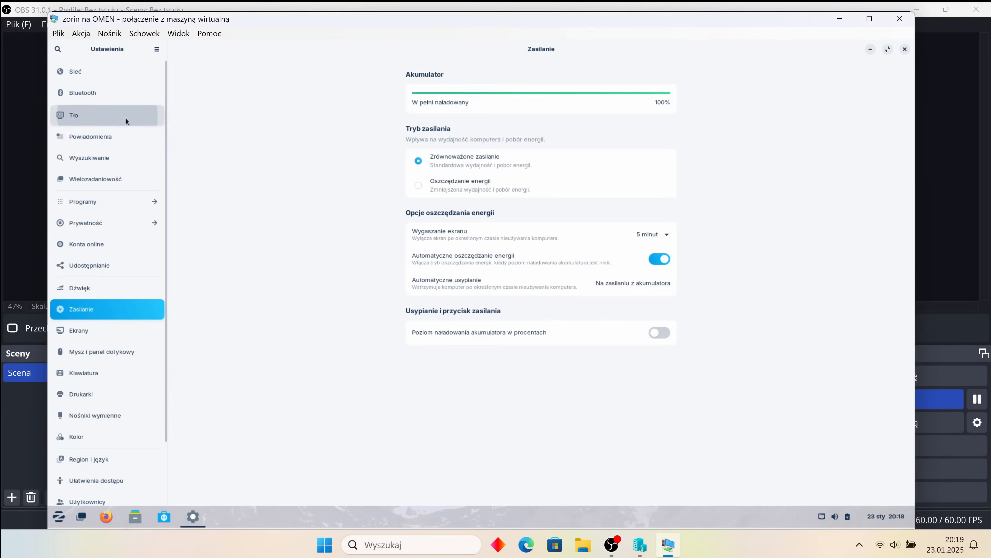
Step: Open the "Tło" settings in Zorin OS and look through the "Biuro" applications in its start menu
{"action": "left_click", "coordinate": [120, 114]}
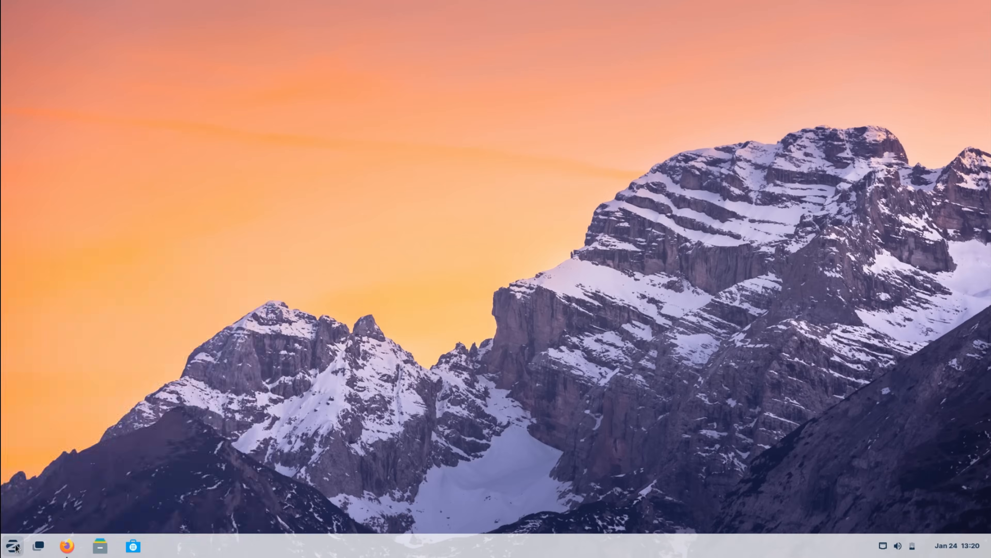
{"action": "left_click", "coordinate": [15, 547]}
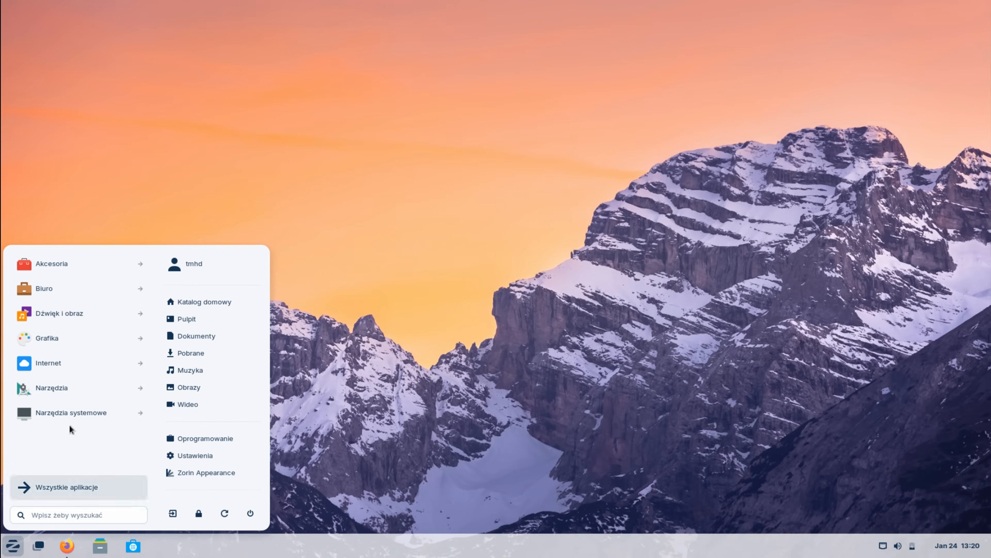
{"action": "left_click", "coordinate": [72, 292]}
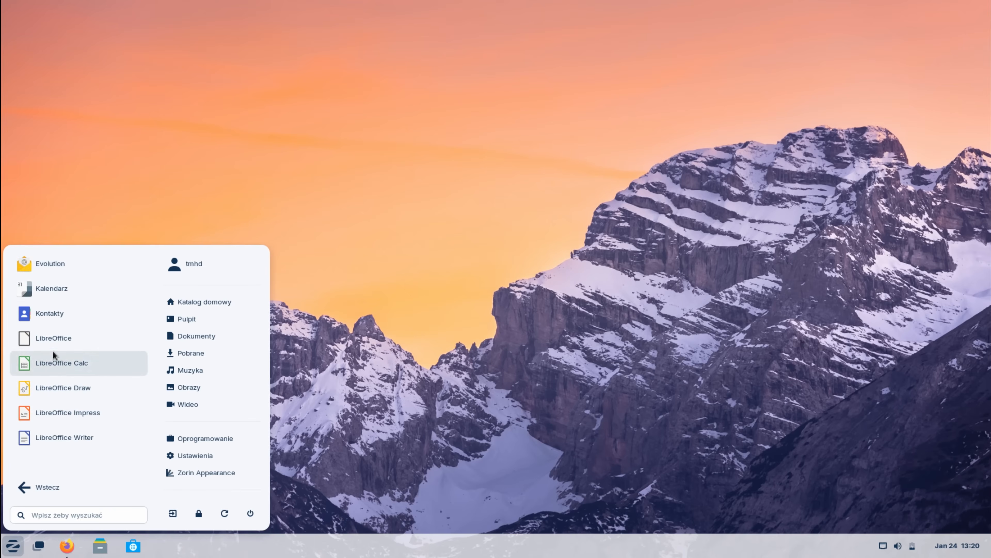
{"action": "left_click", "coordinate": [245, 477]}
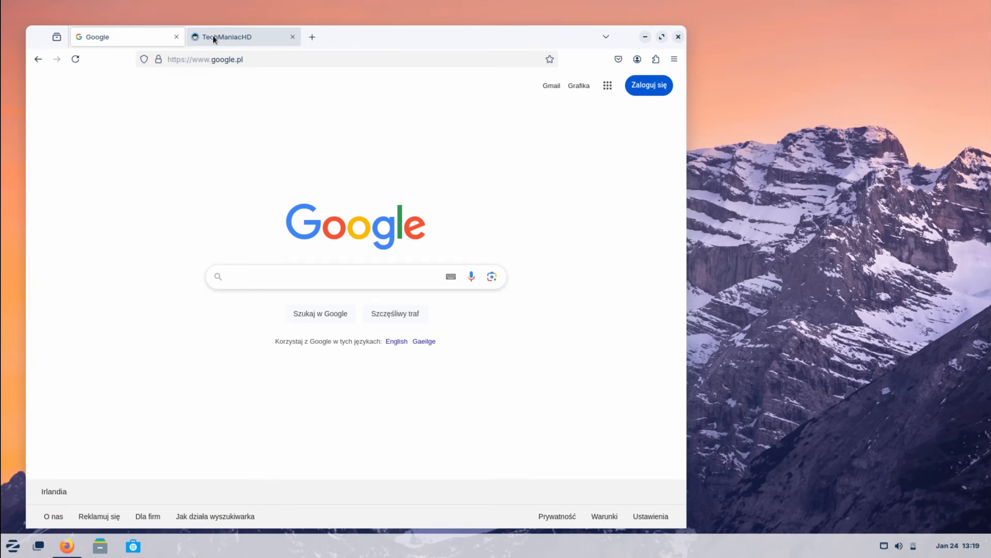
Step: Switch to the TechManiacHD website already open in the browser
{"action": "left_click", "coordinate": [214, 39]}
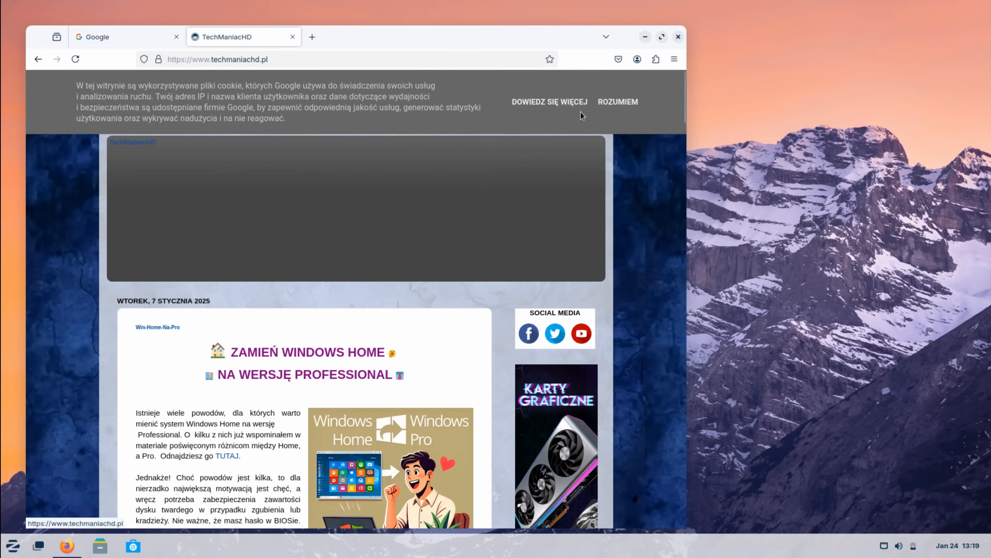
Step: Accept the cookie notice on the TechManiacHD website and read through the article about upgrading Windows Home to Professional
{"action": "left_click", "coordinate": [606, 104]}
{"action": "scroll", "coordinate": [413, 286], "scroll_direction": "down", "scroll_amount": 15}
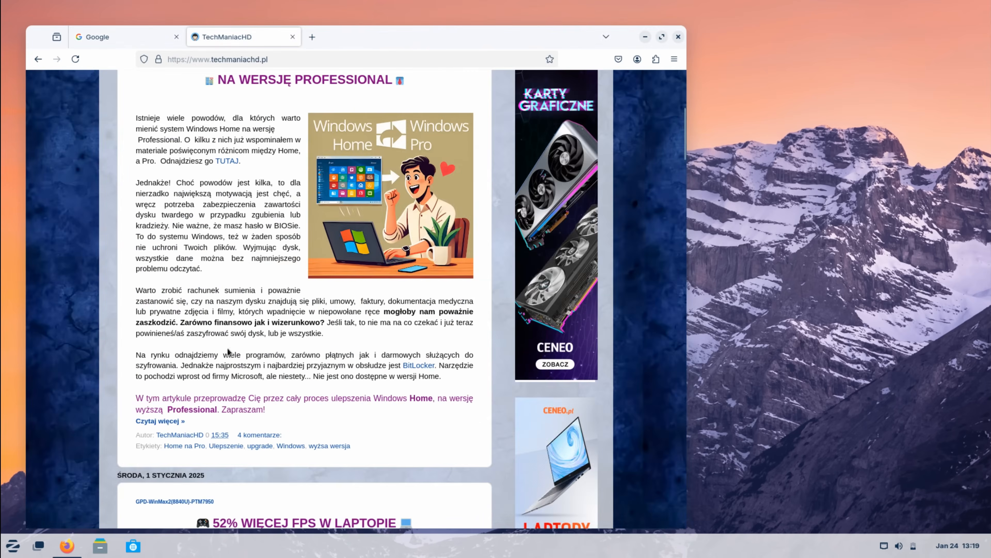
{"action": "scroll", "coordinate": [257, 301], "scroll_direction": "down", "scroll_amount": 15}
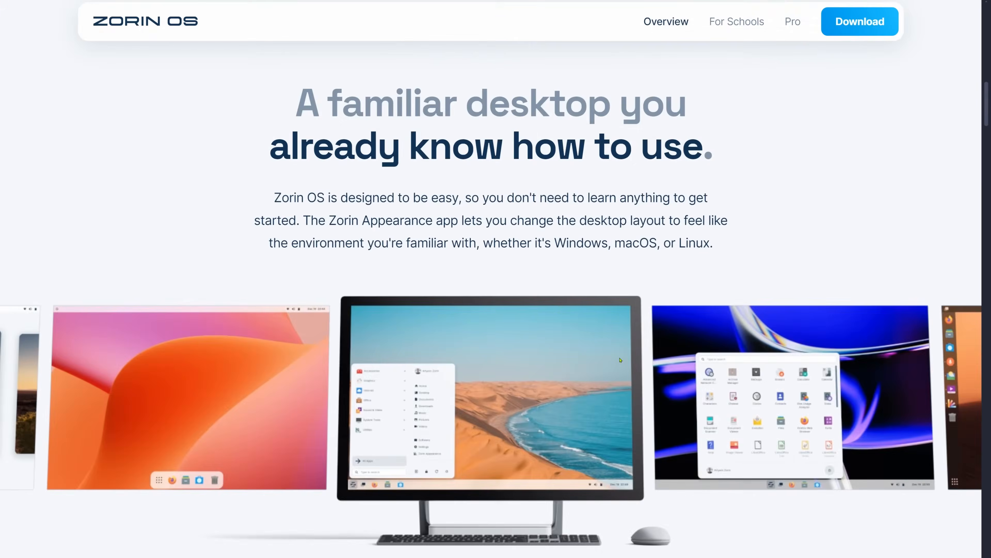
Step: Examine the Zorin OS overview page, covering the familiar desktop, speed, old PC support, security, apps and gaming sections
{"action": "scroll", "coordinate": [793, 423], "scroll_direction": "down", "scroll_amount": 8}
{"action": "scroll", "coordinate": [820, 418], "scroll_direction": "down", "scroll_amount": 5}
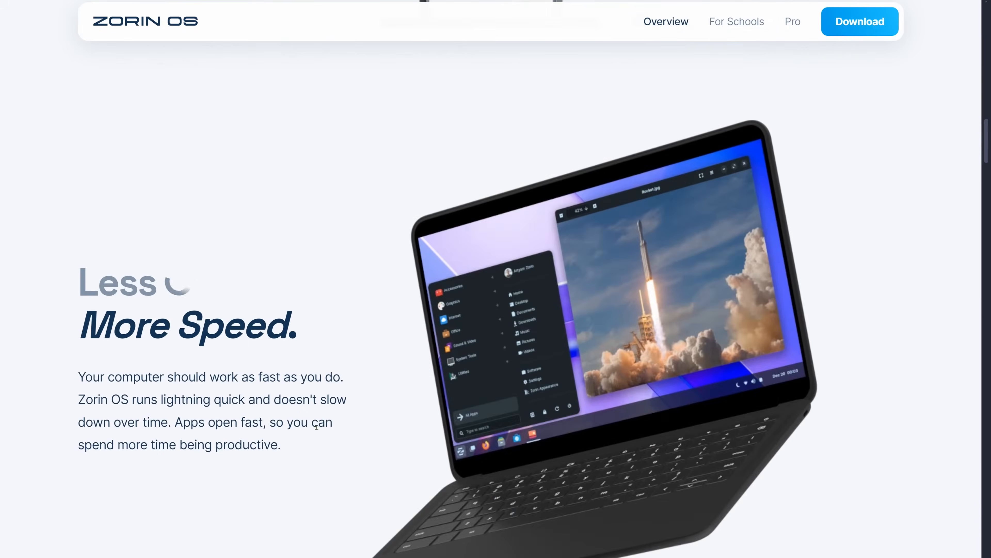
{"action": "scroll", "coordinate": [221, 449], "scroll_direction": "down", "scroll_amount": 5}
{"action": "scroll", "coordinate": [221, 450], "scroll_direction": "down", "scroll_amount": 5}
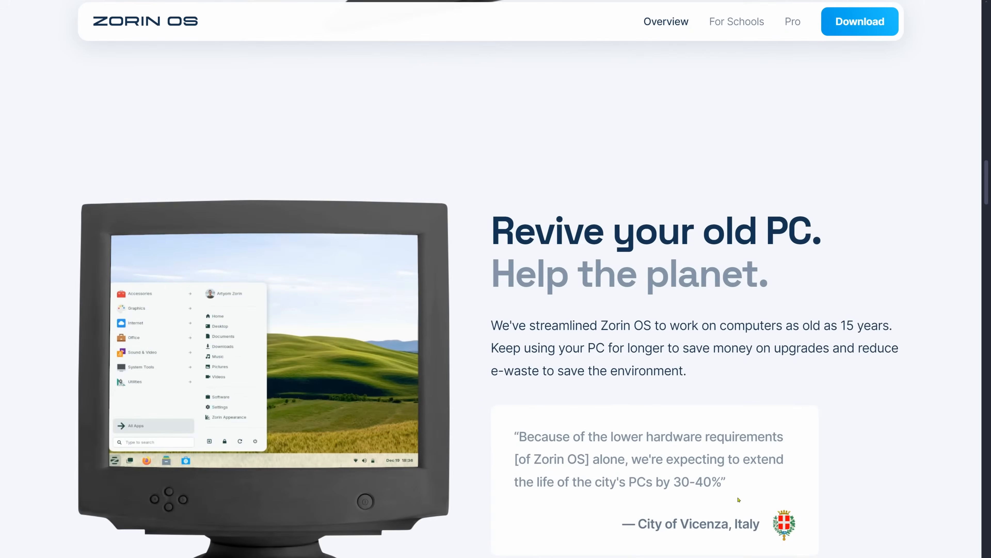
{"action": "scroll", "coordinate": [886, 490], "scroll_direction": "down", "scroll_amount": 8}
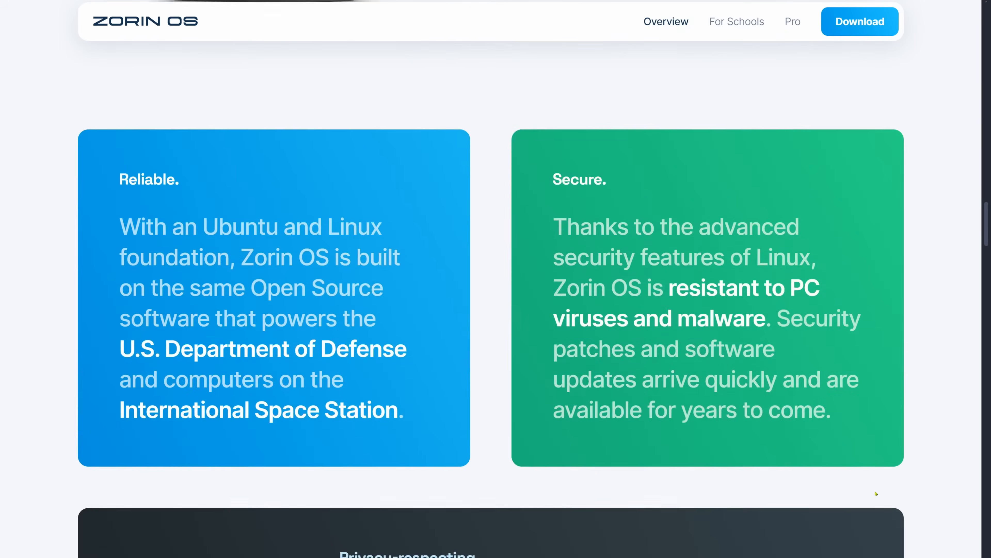
{"action": "scroll", "coordinate": [877, 493], "scroll_direction": "down", "scroll_amount": 15}
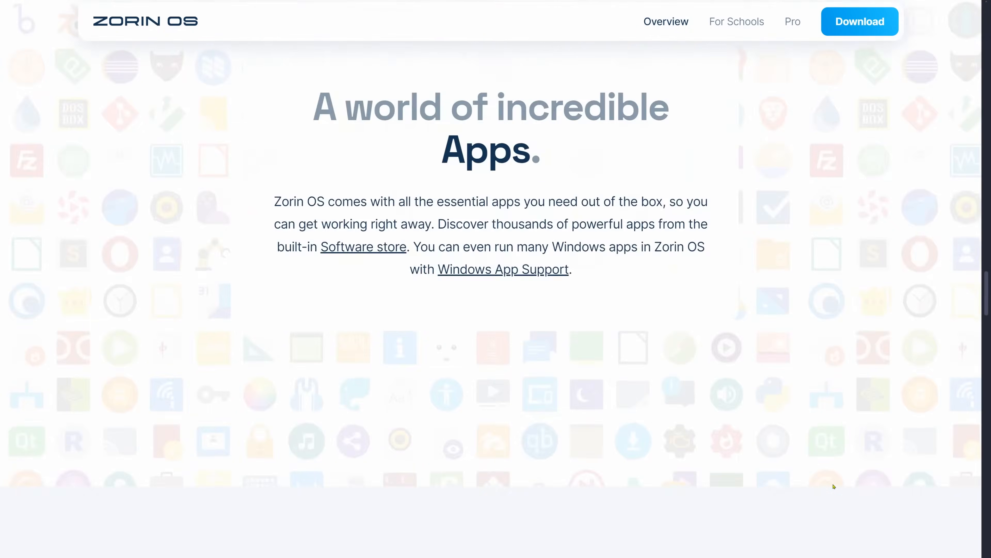
{"action": "scroll", "coordinate": [833, 486], "scroll_direction": "down", "scroll_amount": 12}
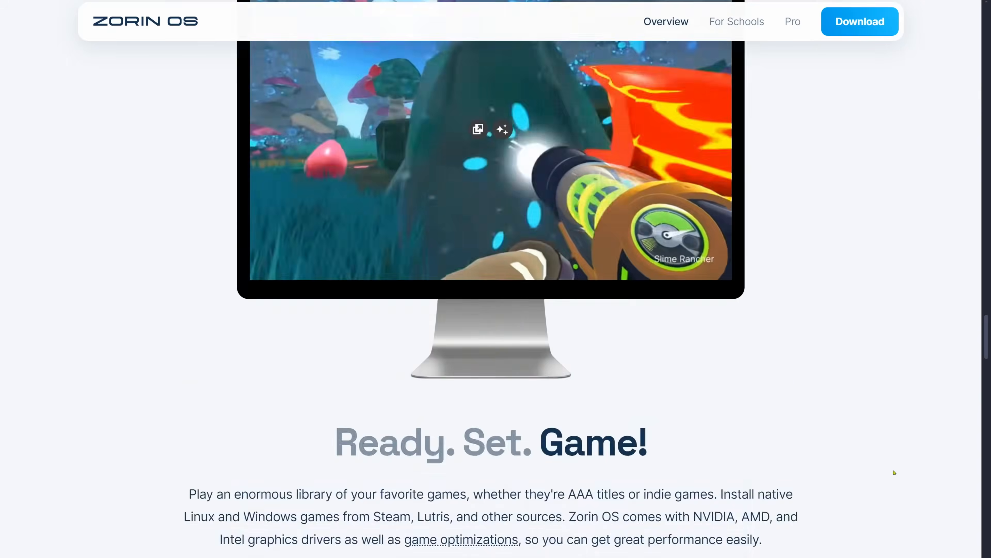
{"action": "scroll", "coordinate": [890, 472], "scroll_direction": "down", "scroll_amount": 7}
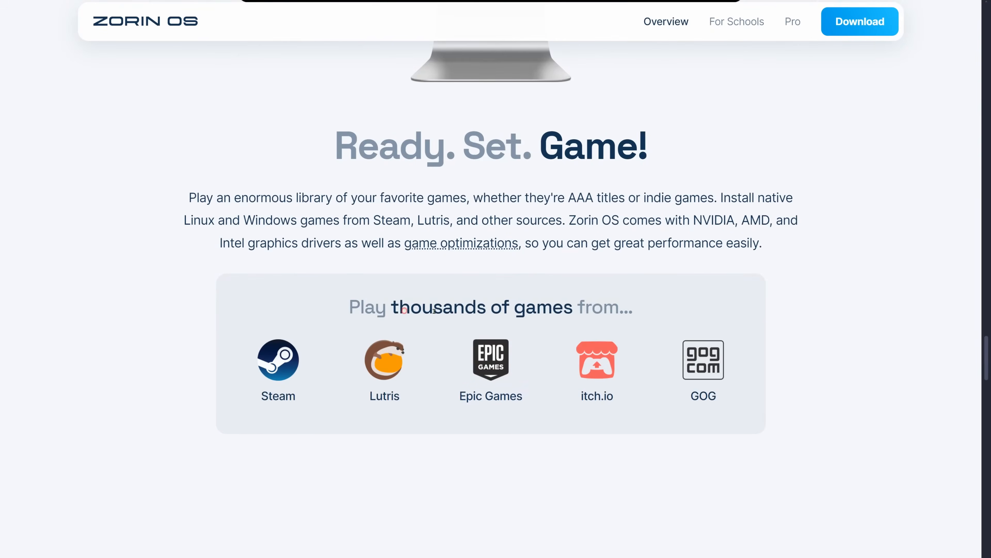
{"action": "scroll", "coordinate": [807, 425], "scroll_direction": "down", "scroll_amount": 10}
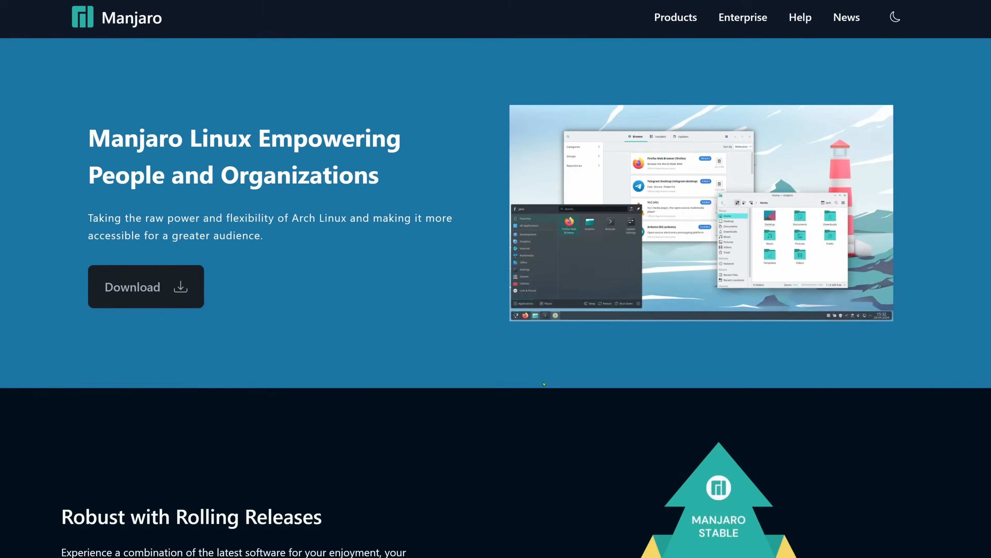
Step: Look over the Manjaro homepage and open its products page
{"action": "scroll", "coordinate": [496, 279], "scroll_direction": "down", "scroll_amount": 10}
{"action": "left_click", "coordinate": [664, 21]}
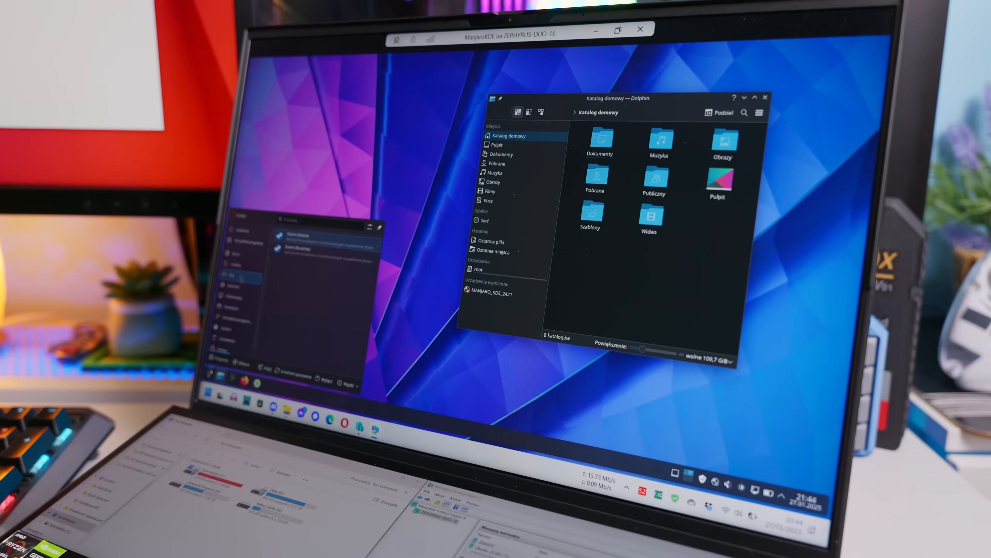
{"action": "mouse_move", "coordinate": [224, 344]}
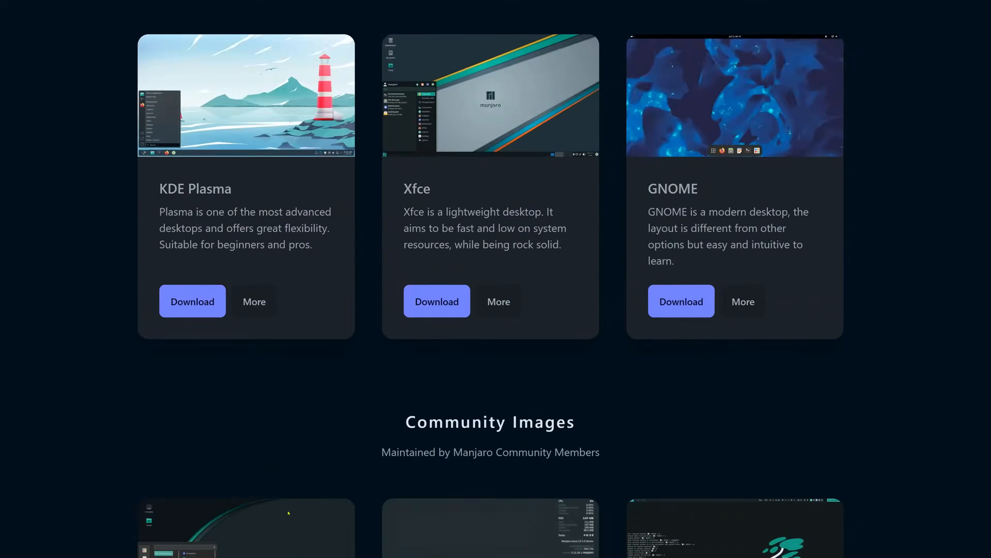
Step: Compare the community and official Manjaro images, highlighting desktop names such as Sway WM and Xfce
{"action": "scroll", "coordinate": [277, 487], "scroll_direction": "down", "scroll_amount": 5}
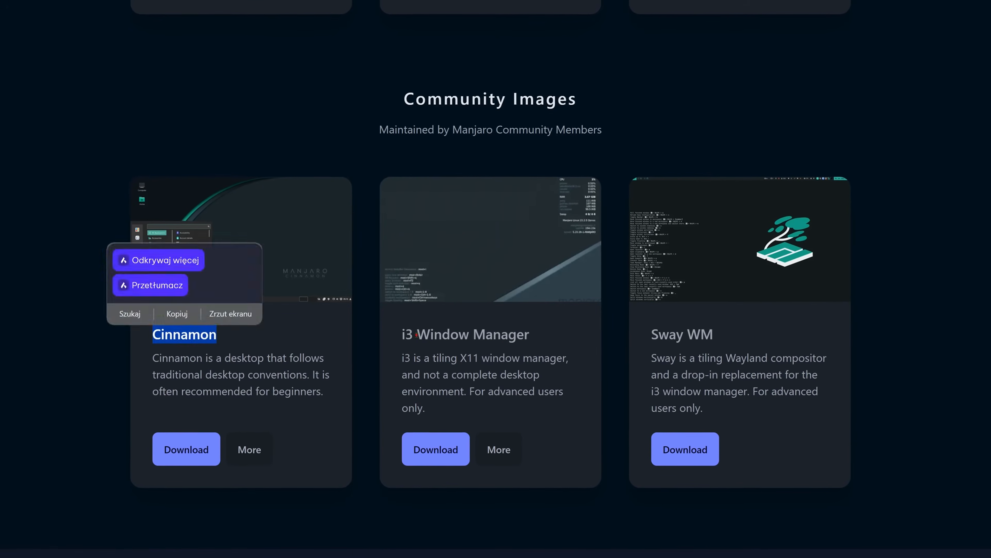
{"action": "left_click_drag", "start_coordinate": [668, 336], "coordinate": [715, 335]}
{"action": "scroll", "coordinate": [664, 278], "scroll_direction": "up", "scroll_amount": 10}
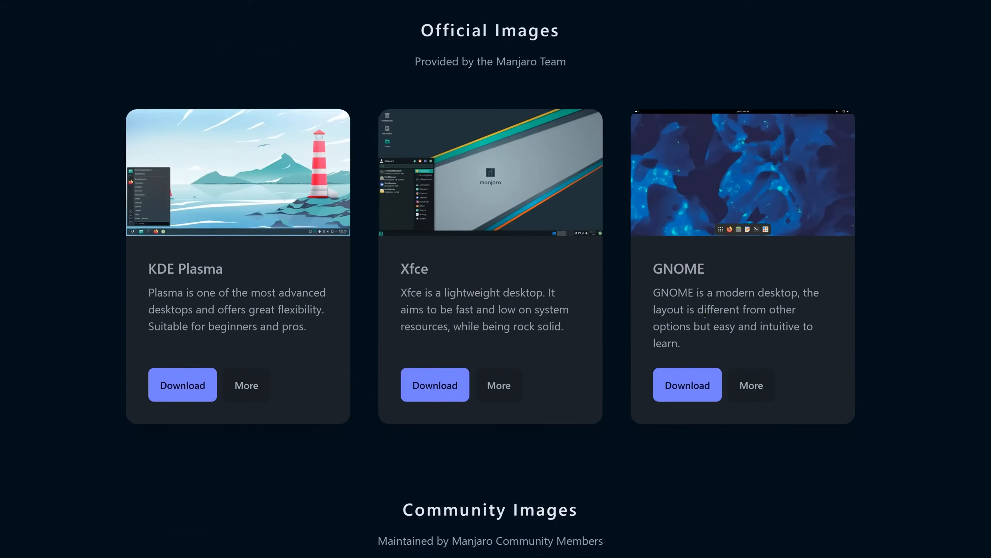
{"action": "left_click_drag", "start_coordinate": [408, 276], "coordinate": [475, 277]}
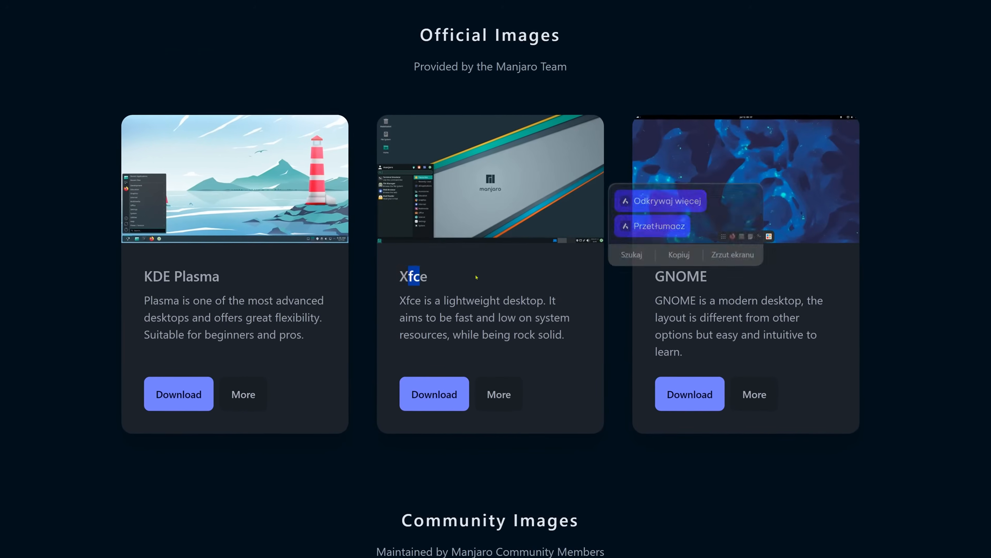
{"action": "left_click_drag", "start_coordinate": [270, 300], "coordinate": [266, 290]}
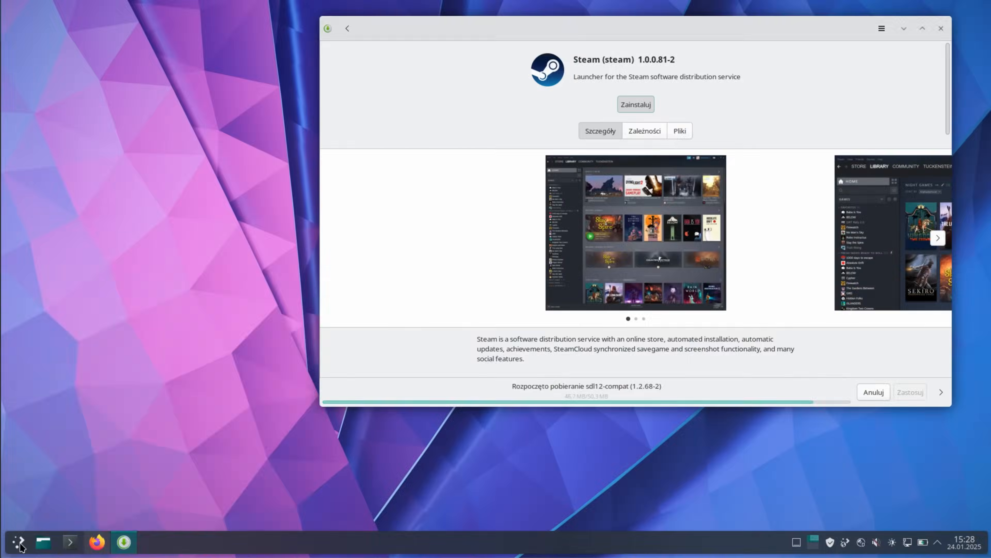
Step: Open "Ustawienia systemowe" in Manjaro KDE and move its window away from the Steam package page
{"action": "left_click", "coordinate": [17, 541]}
{"action": "mouse_move", "coordinate": [20, 463]}
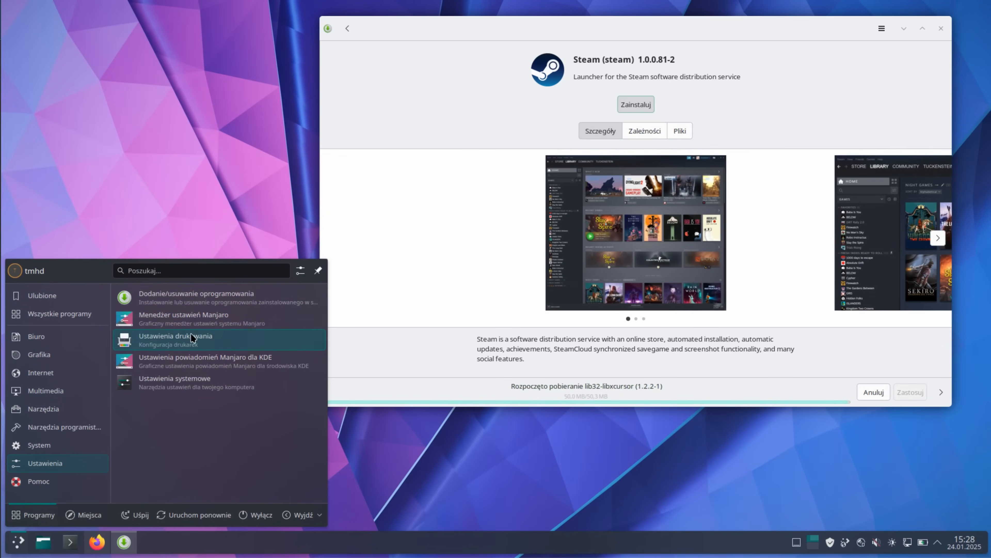
{"action": "left_click", "coordinate": [203, 381]}
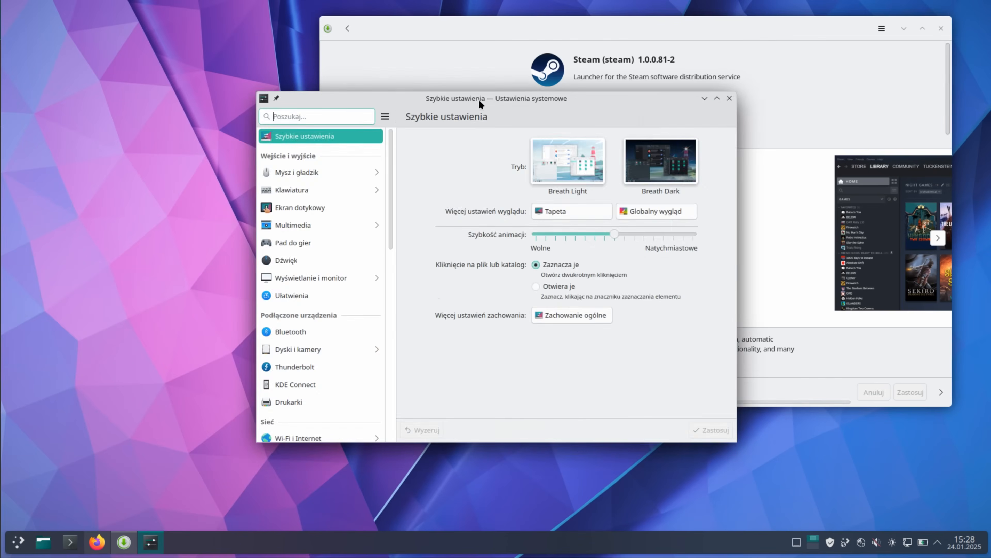
{"action": "left_click_drag", "start_coordinate": [480, 103], "coordinate": [252, 109]}
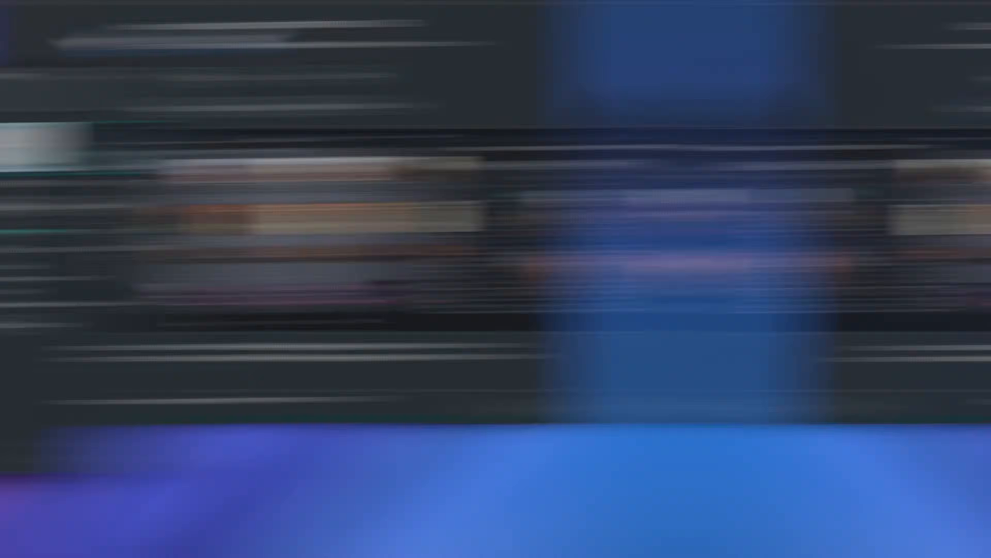
Step: Examine the Pop!_OS website sections on workflow, workspaces, keyboard navigation, stacking, System76 hardware and security
{"action": "scroll", "coordinate": [566, 377], "scroll_direction": "down", "scroll_amount": 12}
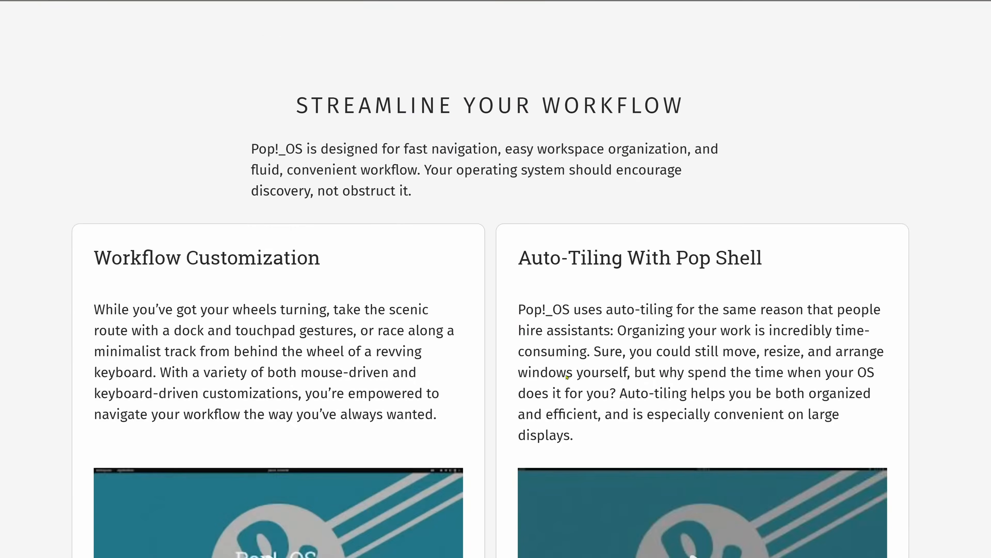
{"action": "scroll", "coordinate": [367, 240], "scroll_direction": "down", "scroll_amount": 10}
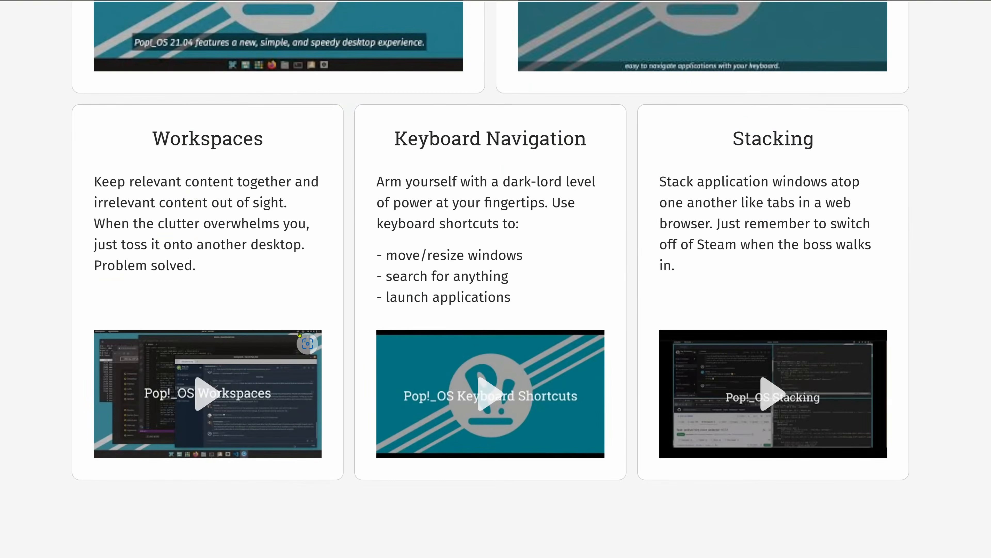
{"action": "scroll", "coordinate": [692, 346], "scroll_direction": "down", "scroll_amount": 15}
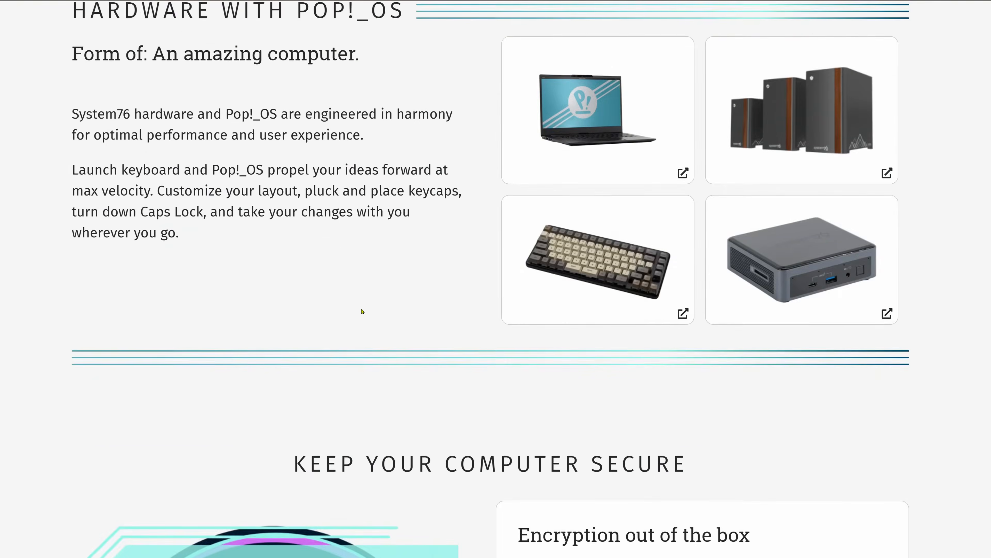
{"action": "scroll", "coordinate": [375, 324], "scroll_direction": "down", "scroll_amount": 8}
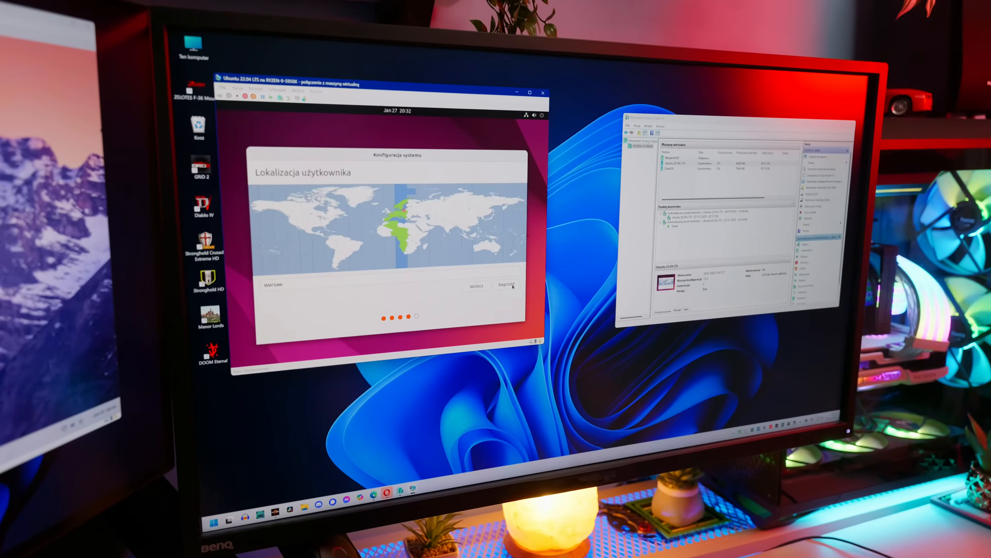
Step: Accept Warsaw as the user location in the Ubuntu 22.04 LTS system configuration and continue
{"action": "left_click", "coordinate": [502, 284]}
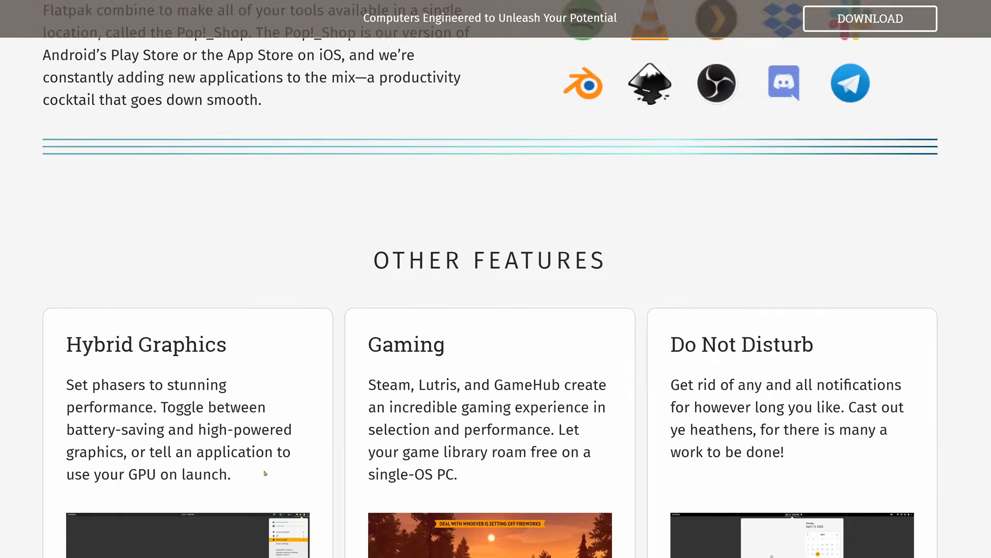
Step: Read the "Other Features" section of the Pop!_OS website, highlighting the Hybrid Graphics heading and parts of the Gaming description
{"action": "scroll", "coordinate": [265, 471], "scroll_direction": "down", "scroll_amount": 5}
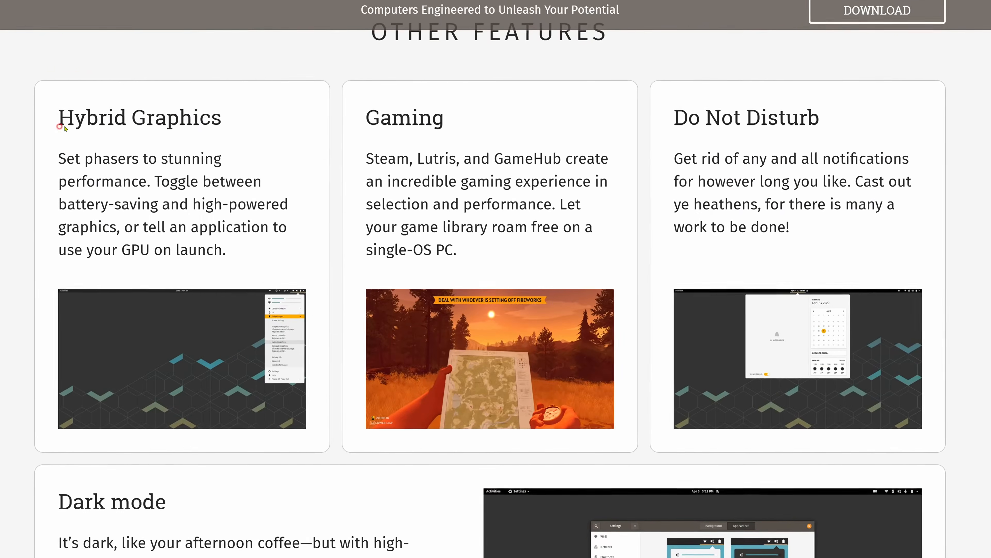
{"action": "left_click_drag", "start_coordinate": [59, 126], "coordinate": [221, 118]}
{"action": "left_click", "coordinate": [133, 166]}
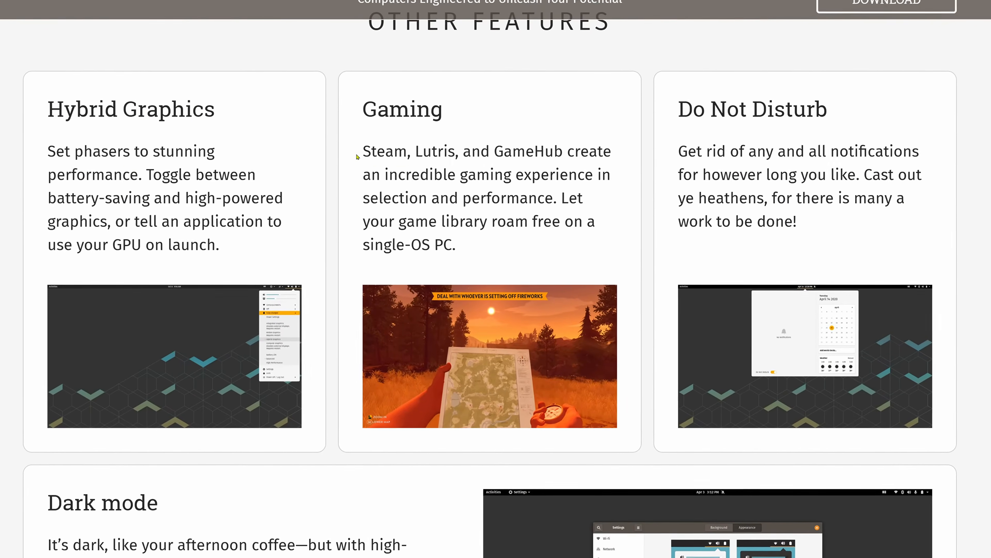
{"action": "left_click_drag", "start_coordinate": [370, 154], "coordinate": [463, 153]}
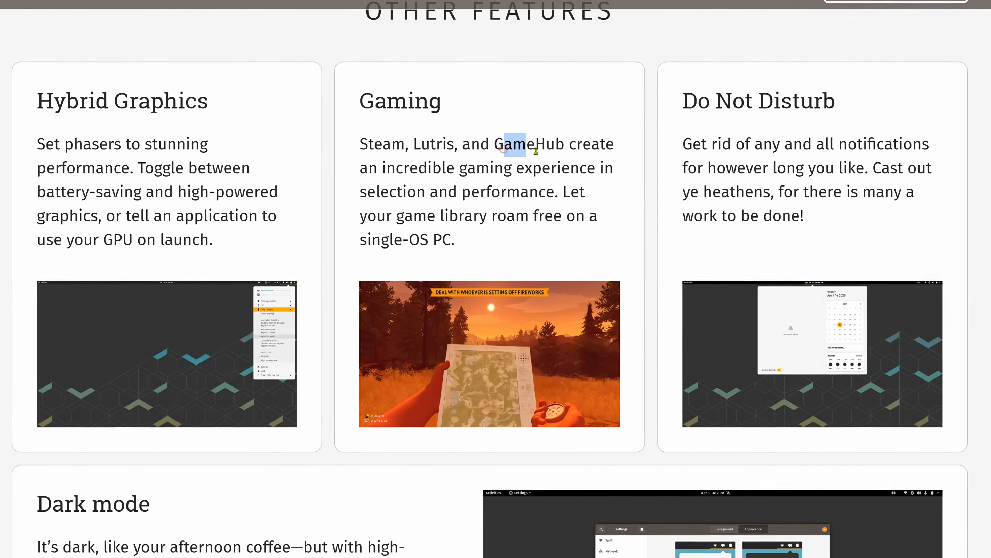
{"action": "left_click_drag", "start_coordinate": [536, 151], "coordinate": [566, 151]}
{"action": "left_click_drag", "start_coordinate": [460, 170], "coordinate": [488, 312]}
{"action": "mouse_move", "coordinate": [577, 213]}
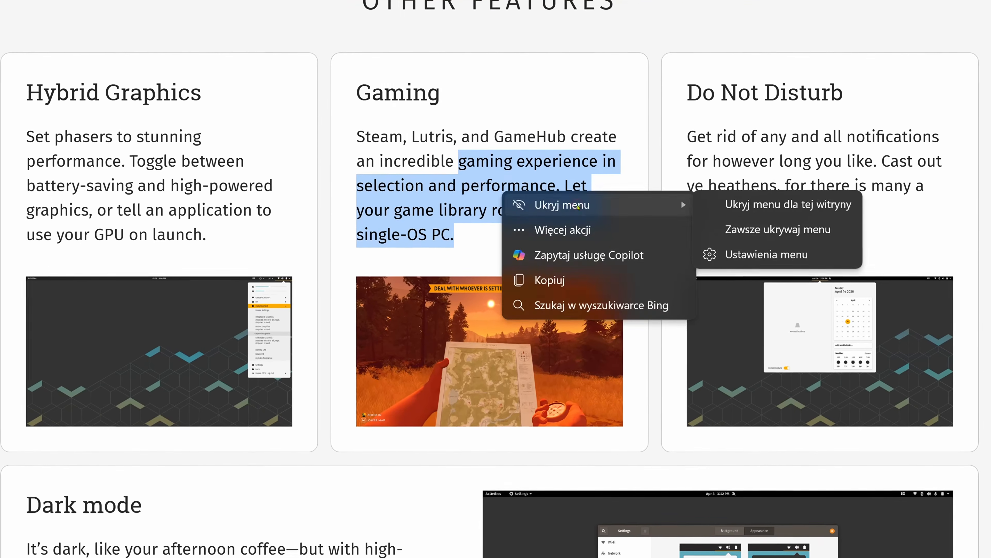
{"action": "left_click", "coordinate": [538, 130]}
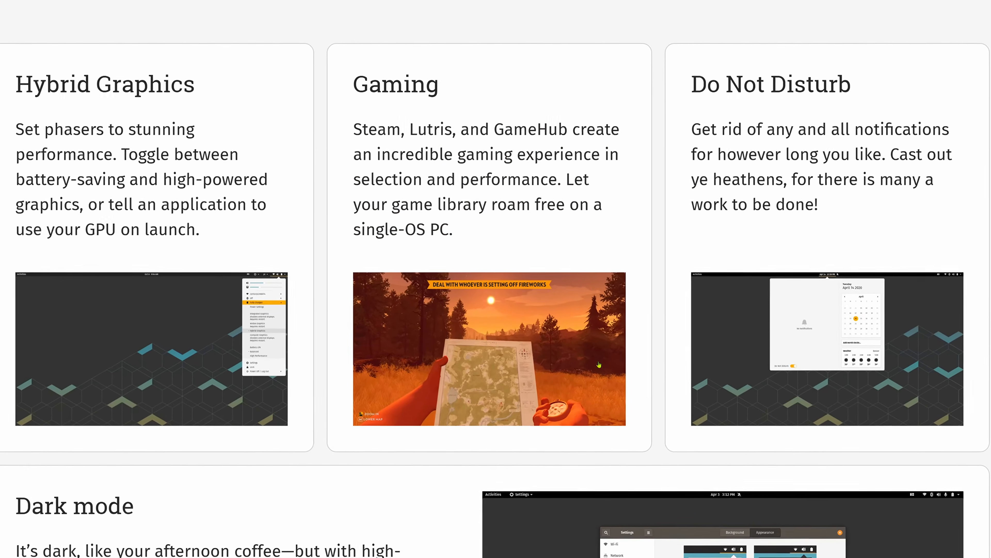
{"action": "scroll", "coordinate": [599, 364], "scroll_direction": "down", "scroll_amount": 5}
{"action": "left_click", "coordinate": [40, 427]}
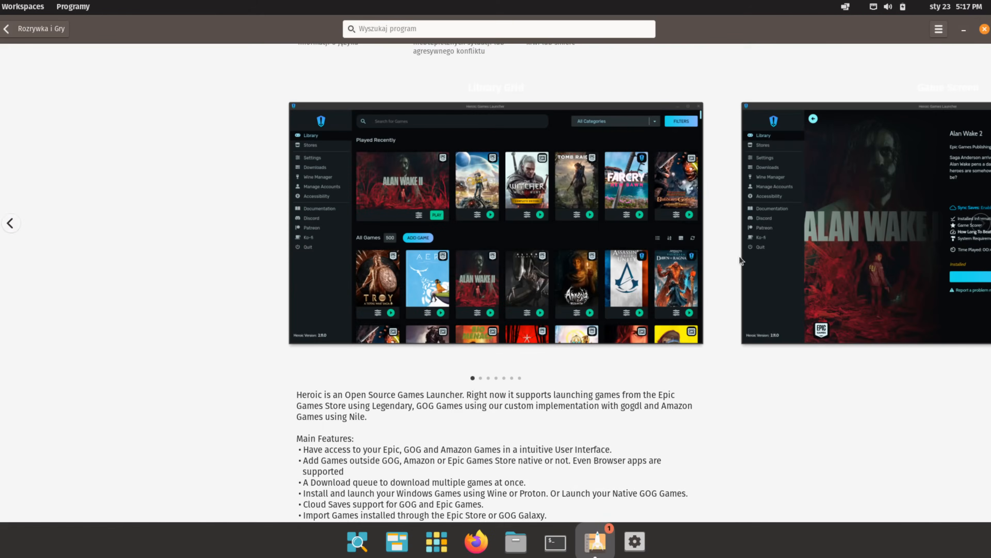
Step: Browse through the Heroic Games Launcher screenshots on its software store page in Pop!_OS
{"action": "left_click_drag", "start_coordinate": [873, 243], "coordinate": [381, 249]}
{"action": "left_click_drag", "start_coordinate": [871, 245], "coordinate": [390, 250]}
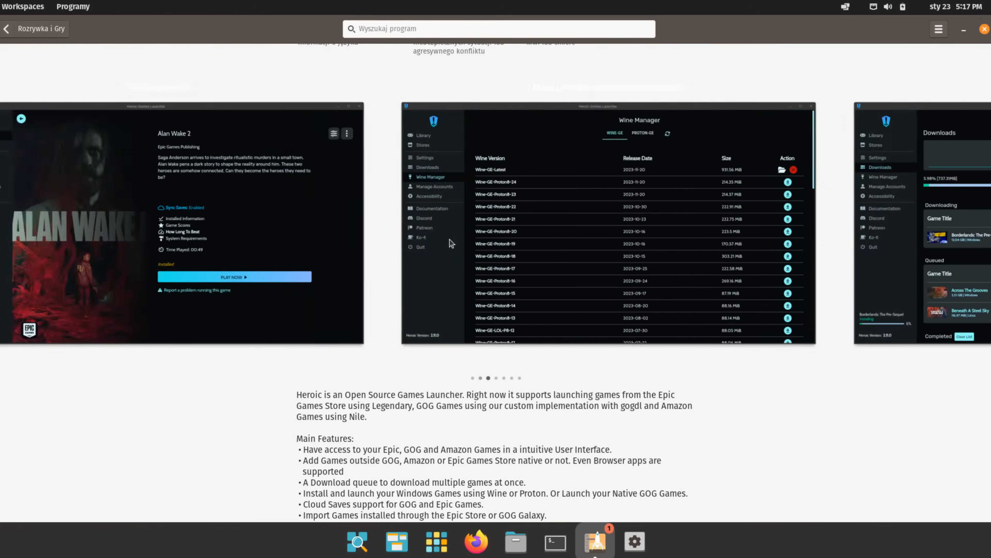
{"action": "left_click_drag", "start_coordinate": [880, 236], "coordinate": [603, 236]}
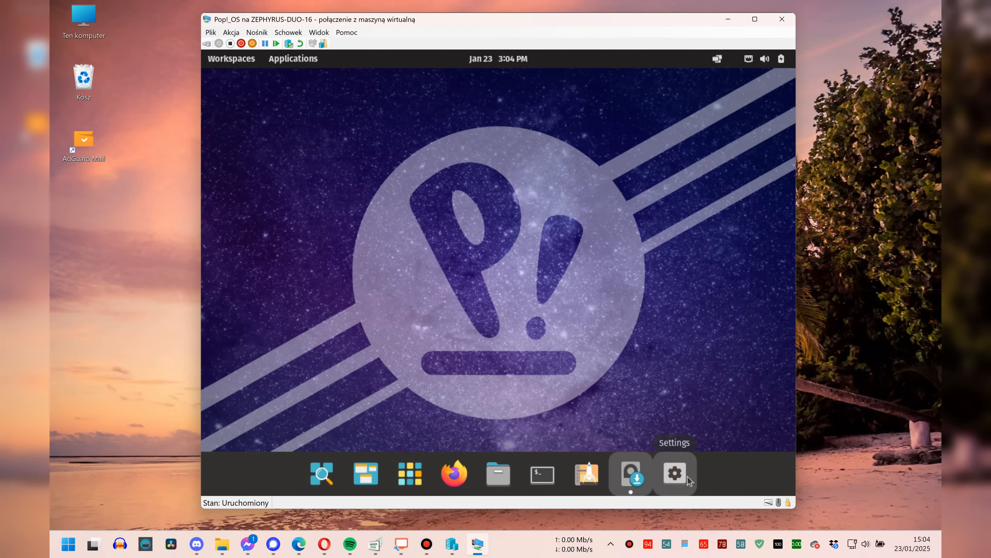
Step: Start the Pop!_OS 22.04 LTS installer and choose Polish (Polska) as the language and Polish as the keyboard layout
{"action": "left_click", "coordinate": [629, 472]}
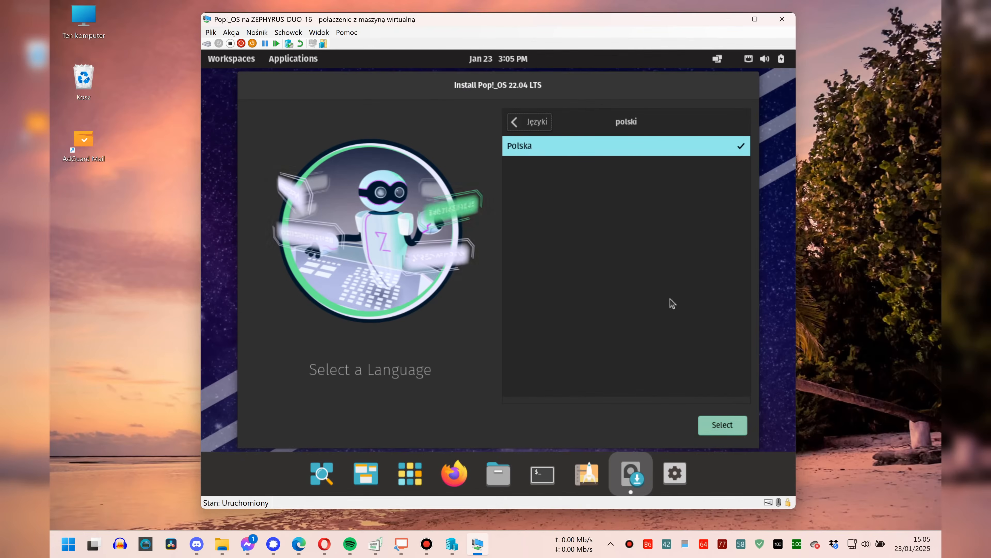
{"action": "left_click", "coordinate": [723, 424]}
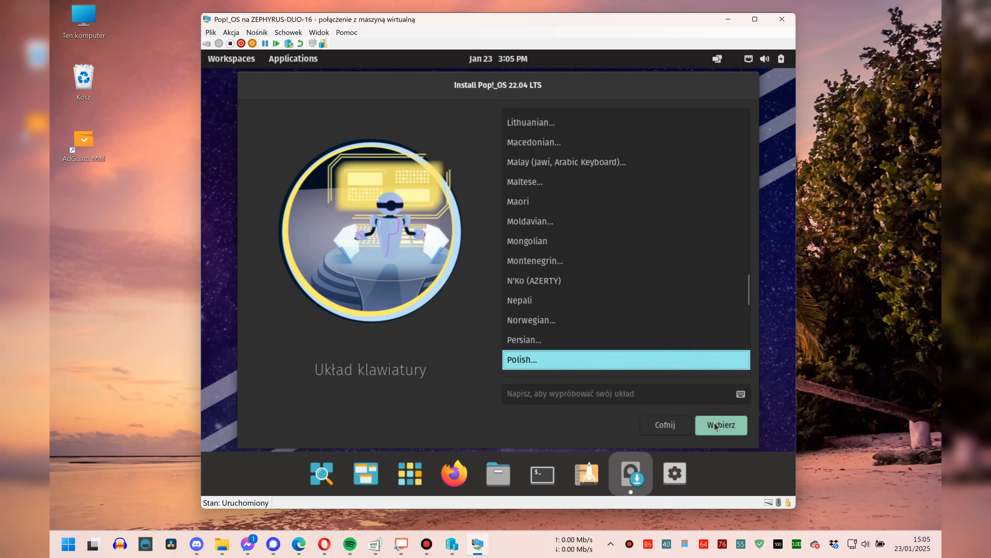
{"action": "left_click", "coordinate": [716, 426]}
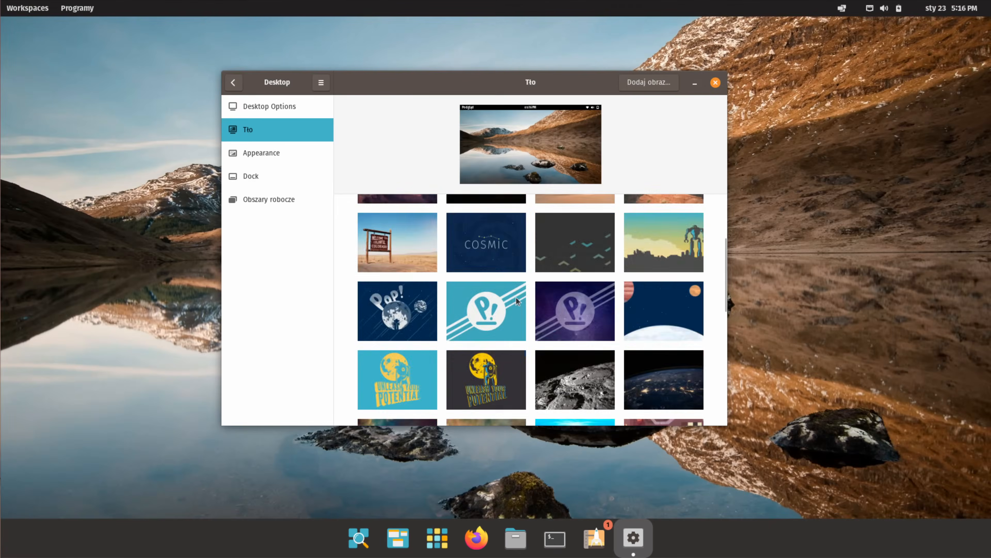
Step: Set the picture of rocky peaks above a snowy slope as the Pop!_OS desktop background
{"action": "scroll", "coordinate": [517, 293], "scroll_direction": "up", "scroll_amount": 5}
{"action": "left_click", "coordinate": [500, 257]}
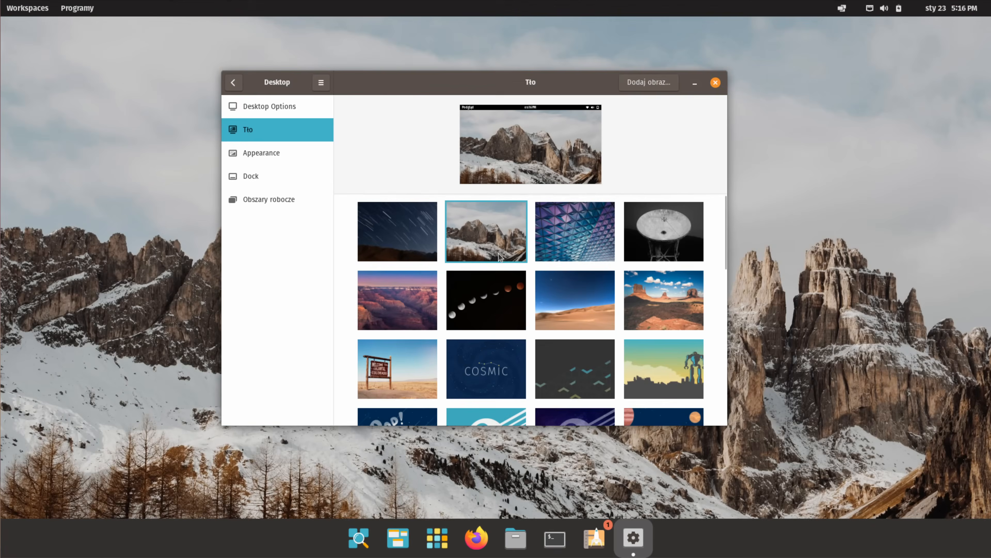
Step: Close the desktop settings and open the Pop!_OS software store to look through its application categories
{"action": "left_click", "coordinate": [716, 83]}
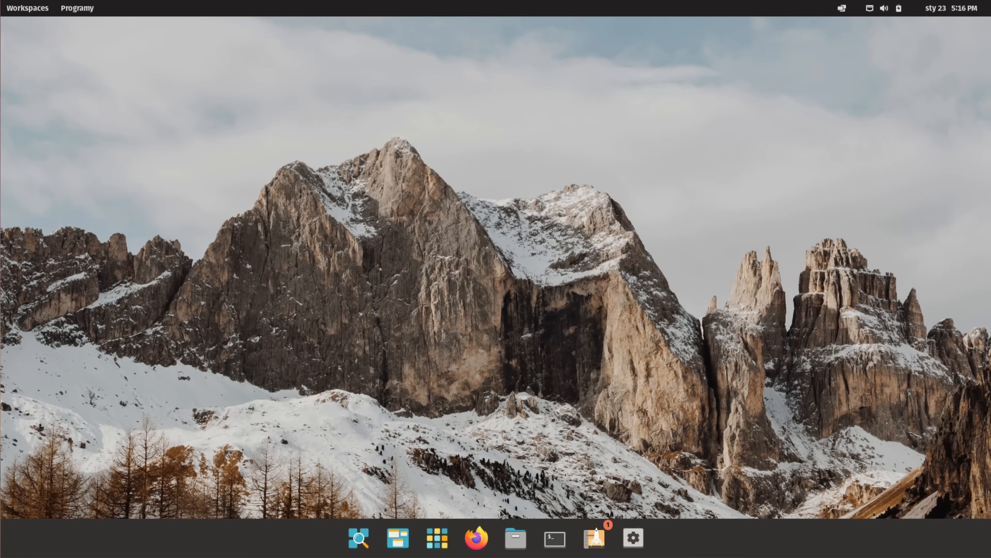
{"action": "left_click", "coordinate": [592, 534]}
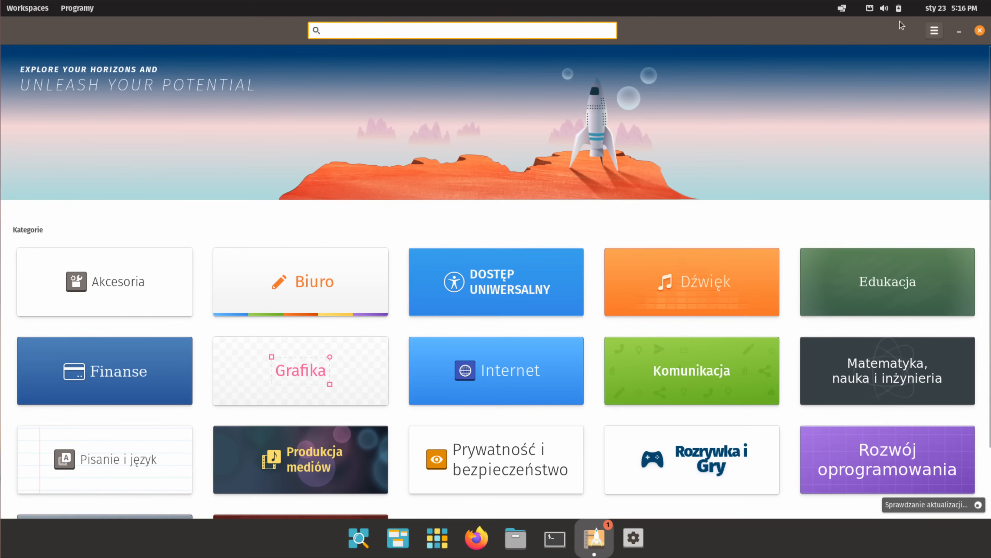
{"action": "scroll", "coordinate": [519, 350], "scroll_direction": "down", "scroll_amount": 3}
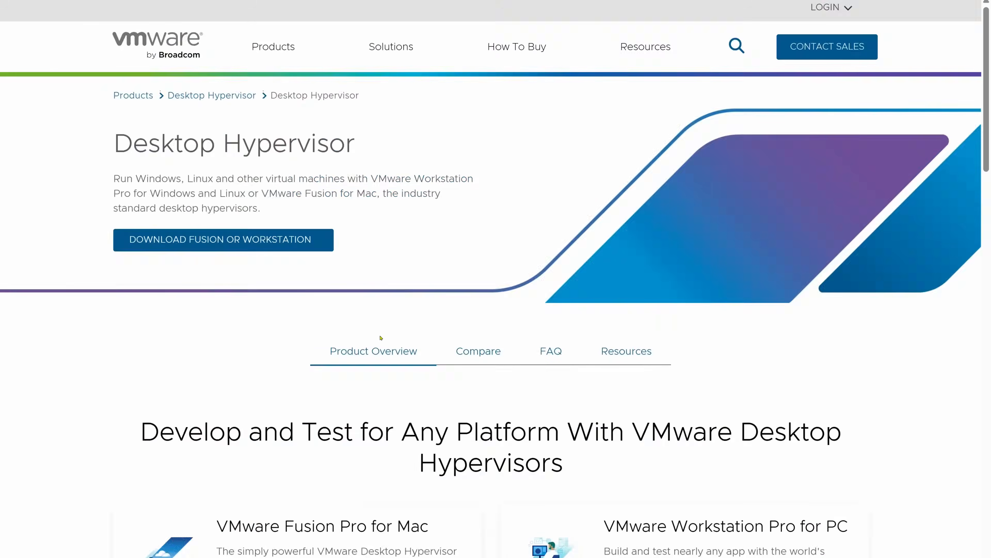
Step: Look over the VMware Desktop Hypervisor product page and its feature list, as well as the VirtualBox homepage
{"action": "scroll", "coordinate": [383, 349], "scroll_direction": "down", "scroll_amount": 3}
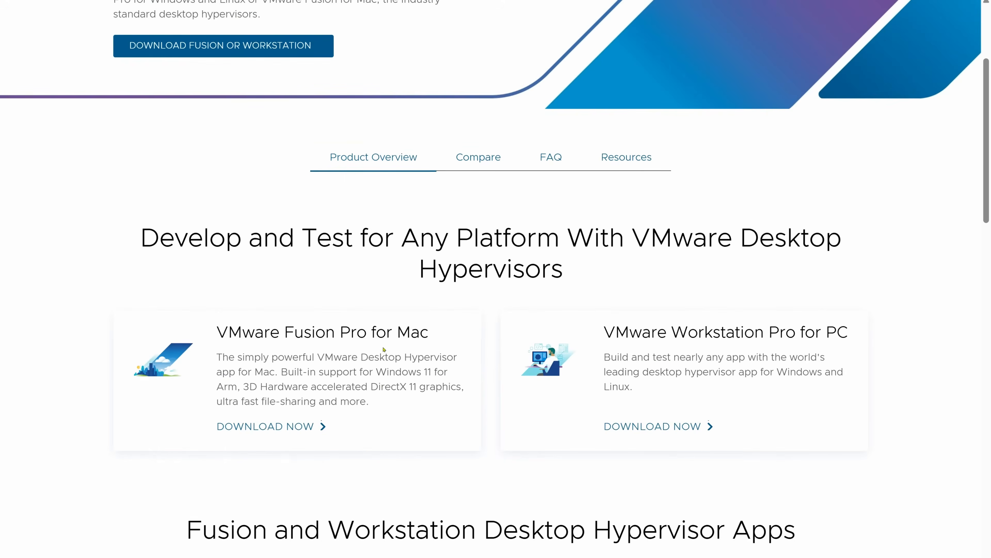
{"action": "scroll", "coordinate": [383, 348], "scroll_direction": "down", "scroll_amount": 15}
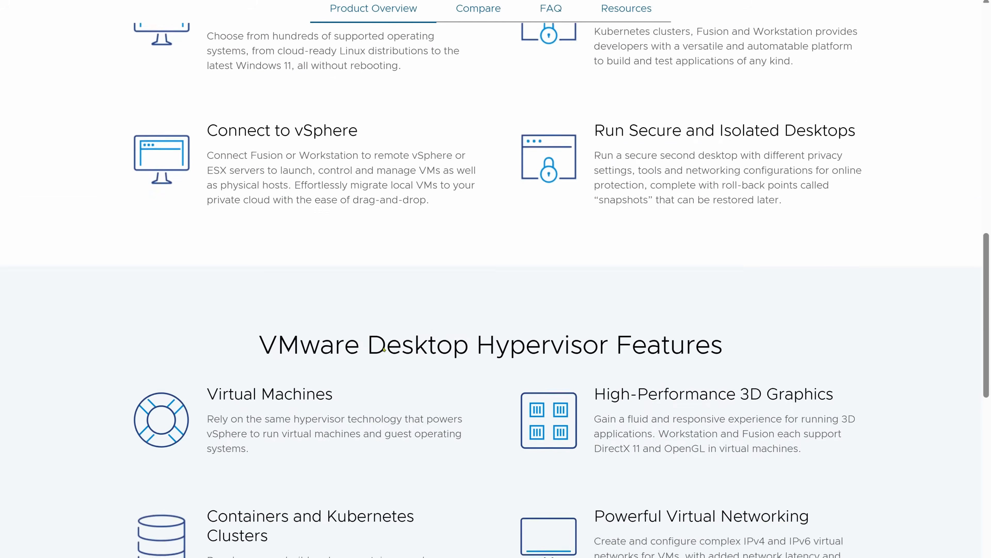
{"action": "scroll", "coordinate": [384, 350], "scroll_direction": "down", "scroll_amount": 4}
{"action": "scroll", "coordinate": [384, 352], "scroll_direction": "up", "scroll_amount": 20}
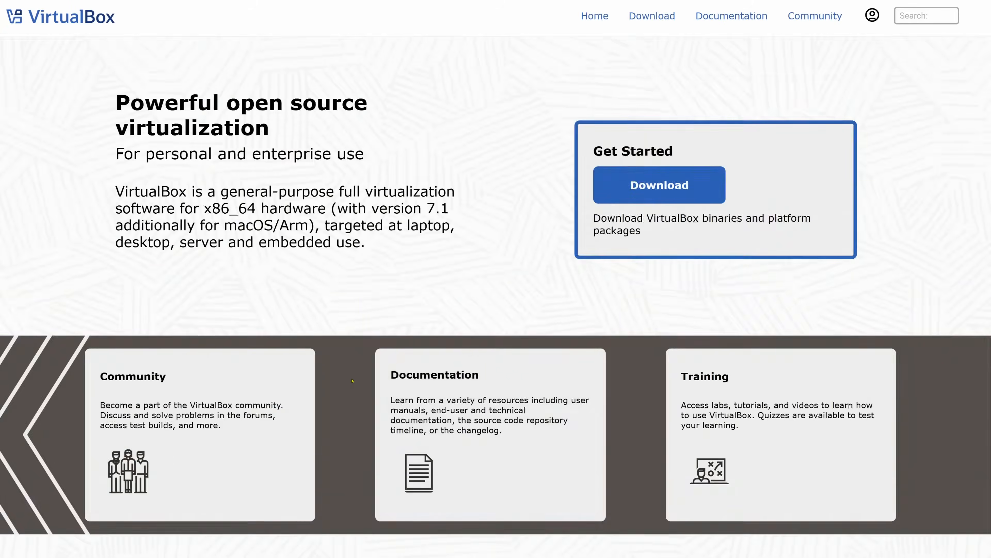
{"action": "scroll", "coordinate": [350, 380], "scroll_direction": "down", "scroll_amount": 8}
{"action": "scroll", "coordinate": [350, 381], "scroll_direction": "up", "scroll_amount": 8}
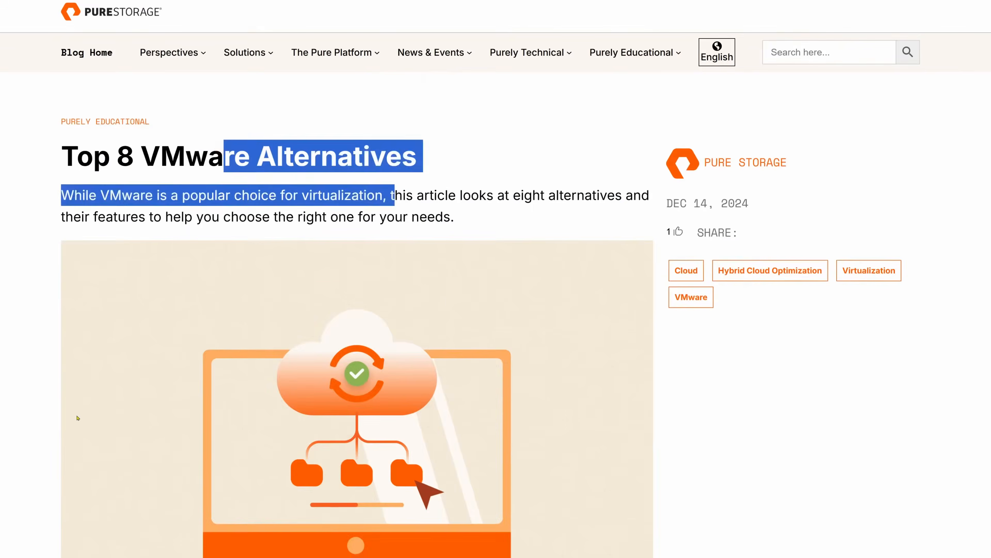
Step: Skim the "Top 8 VMware Alternatives" article on the Pure Storage blog, from the summary through the listed hypervisors
{"action": "scroll", "coordinate": [76, 429], "scroll_direction": "down", "scroll_amount": 15}
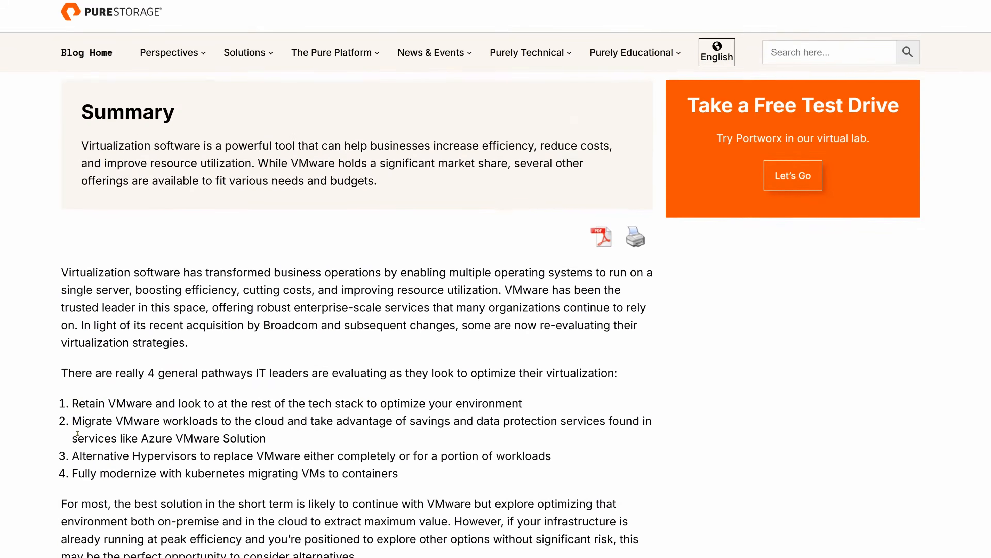
{"action": "scroll", "coordinate": [77, 428], "scroll_direction": "down", "scroll_amount": 20}
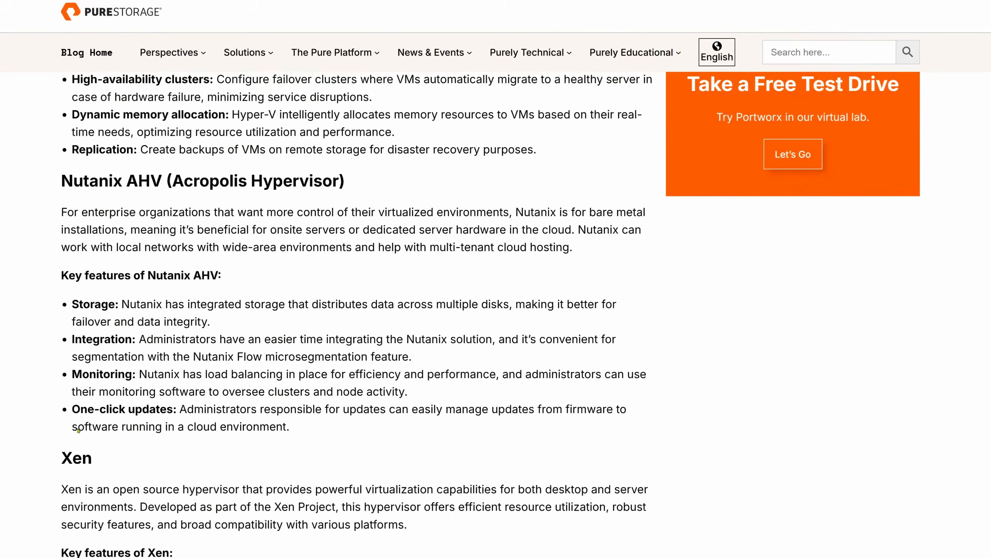
{"action": "scroll", "coordinate": [77, 430], "scroll_direction": "down", "scroll_amount": 20}
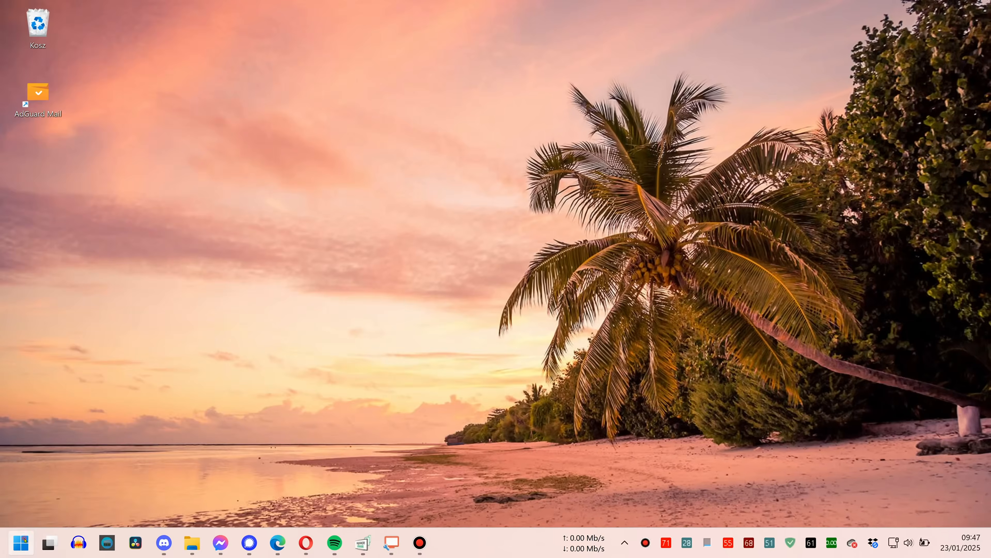
Step: Search Windows for "hyper", open Hyper-V Manager and move the selection through its virtual machines, starting at Ubuntu 22.04 LTS
{"action": "left_click", "coordinate": [24, 543]}
{"action": "type", "text": "hyper"}
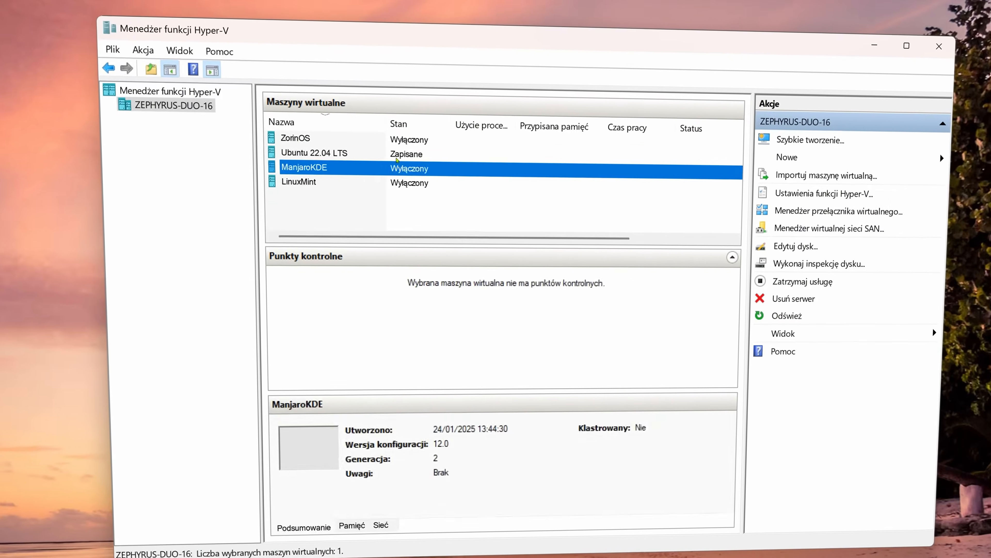
{"action": "left_click", "coordinate": [397, 156]}
{"action": "key", "text": "Up"}
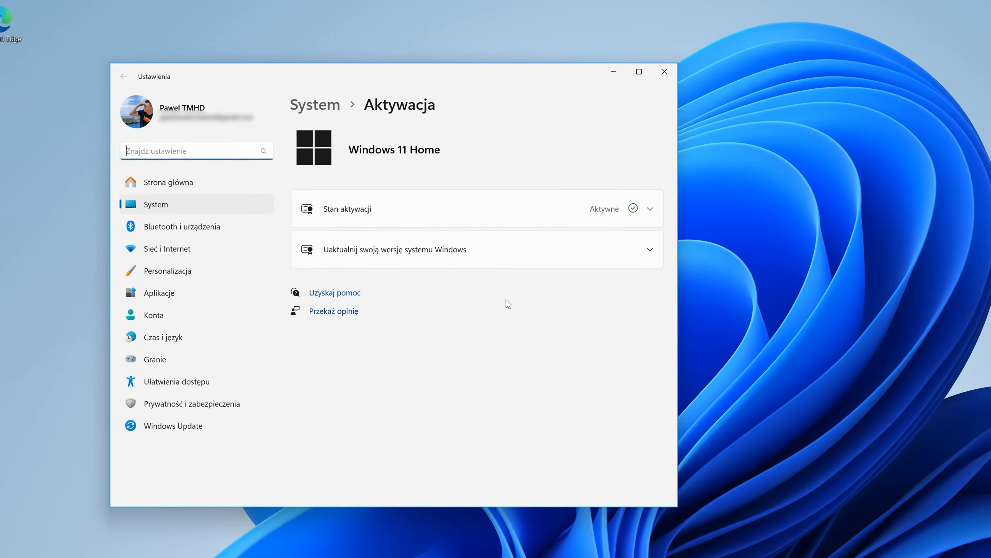
Step: Check the activation state details of Windows 11 Home in the settings and open the section for upgrading the Windows edition
{"action": "left_click", "coordinate": [567, 211]}
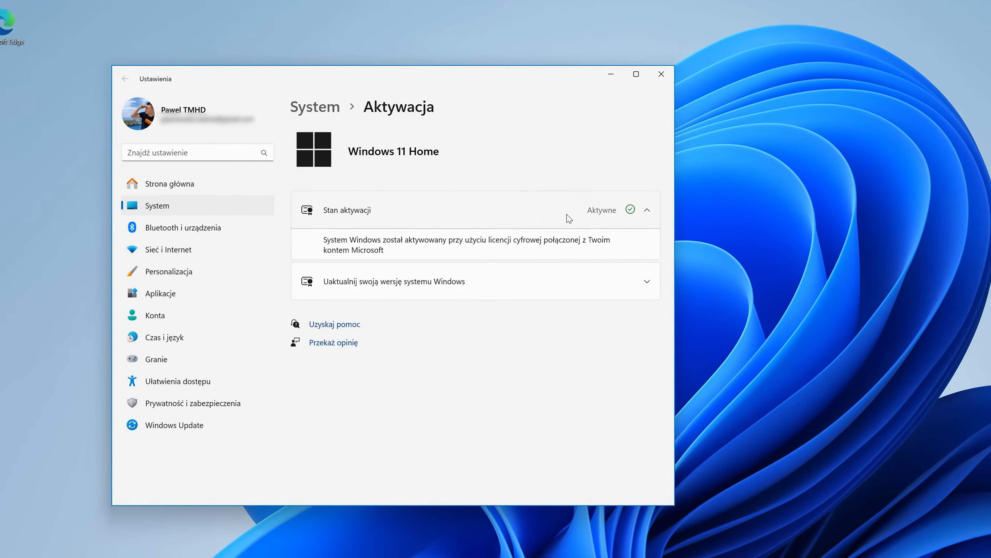
{"action": "left_click", "coordinate": [567, 214]}
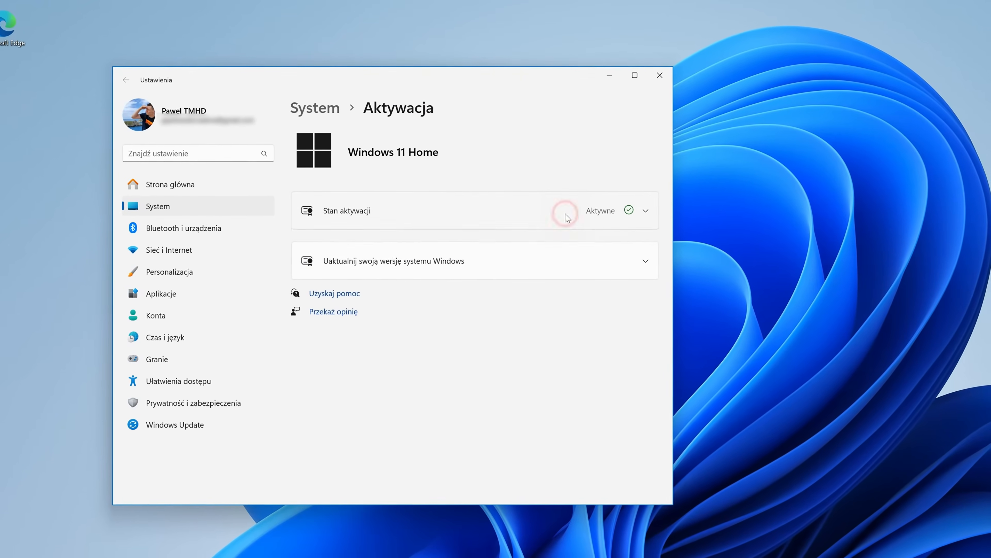
{"action": "left_click", "coordinate": [486, 254]}
{"action": "left_click", "coordinate": [611, 318]}
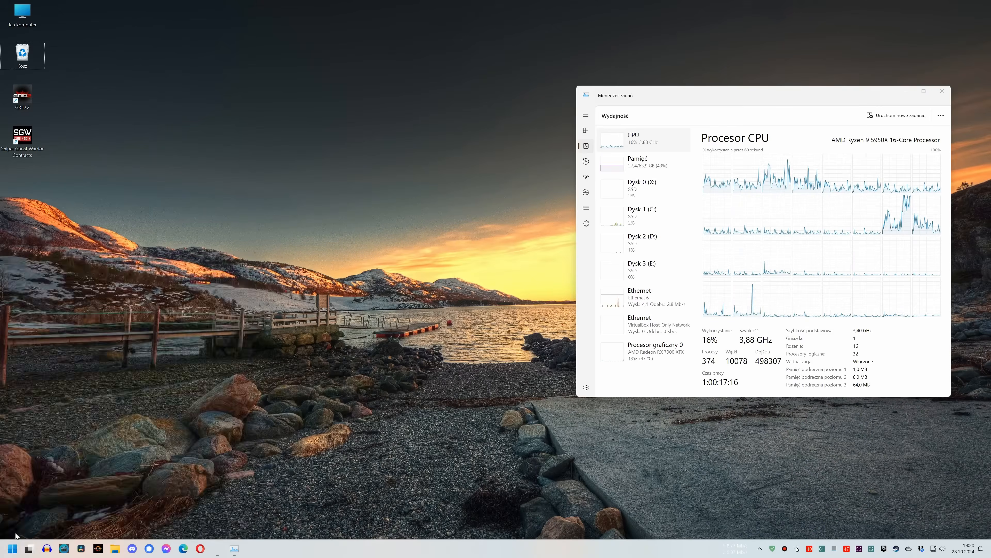
{"action": "key", "text": "super"}
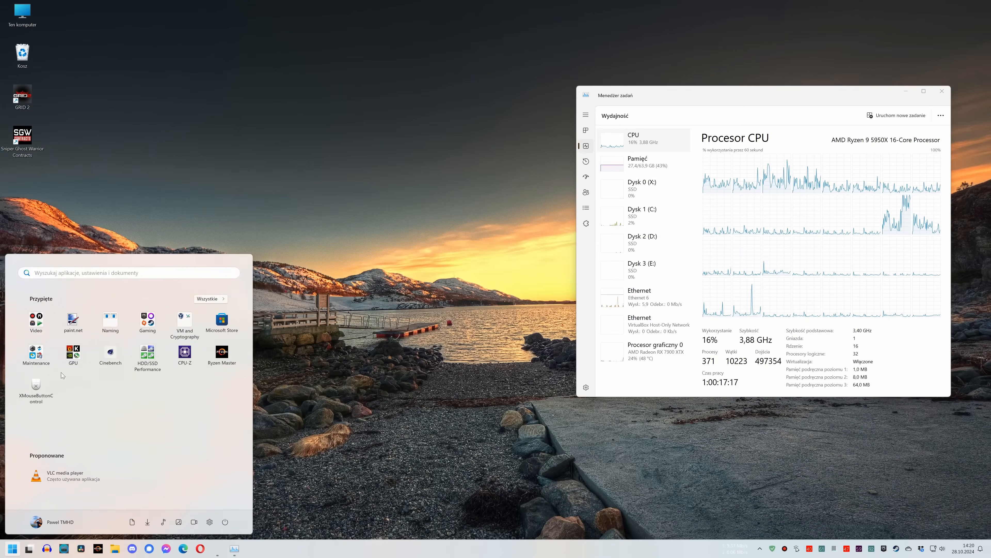
{"action": "left_click", "coordinate": [36, 321]}
{"action": "key", "text": "Escape"}
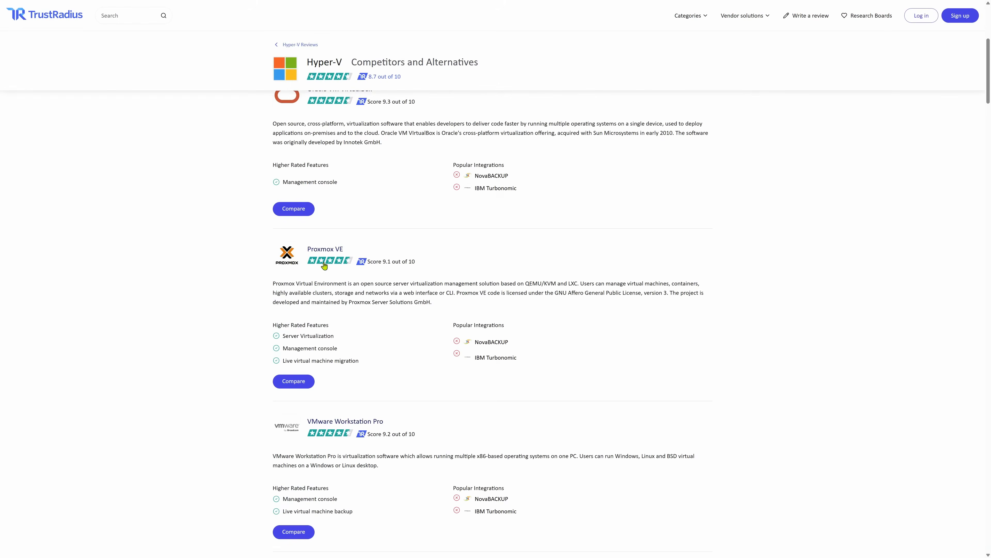
Step: Look through the Hyper-V competitors and alternatives listed on TrustRadius
{"action": "scroll", "coordinate": [373, 287], "scroll_direction": "down", "scroll_amount": 6}
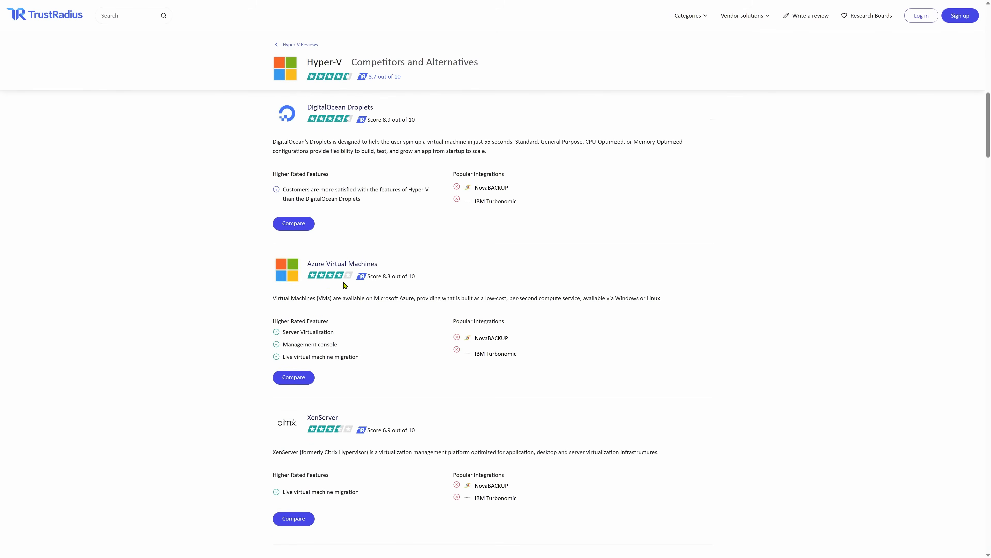
{"action": "scroll", "coordinate": [344, 285], "scroll_direction": "down", "scroll_amount": 3}
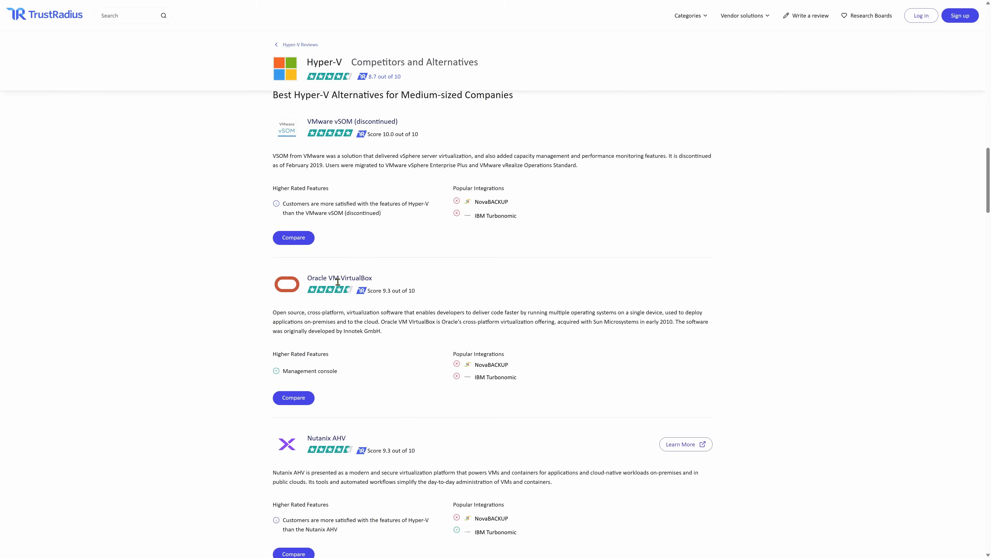
{"action": "scroll", "coordinate": [337, 281], "scroll_direction": "down", "scroll_amount": 2}
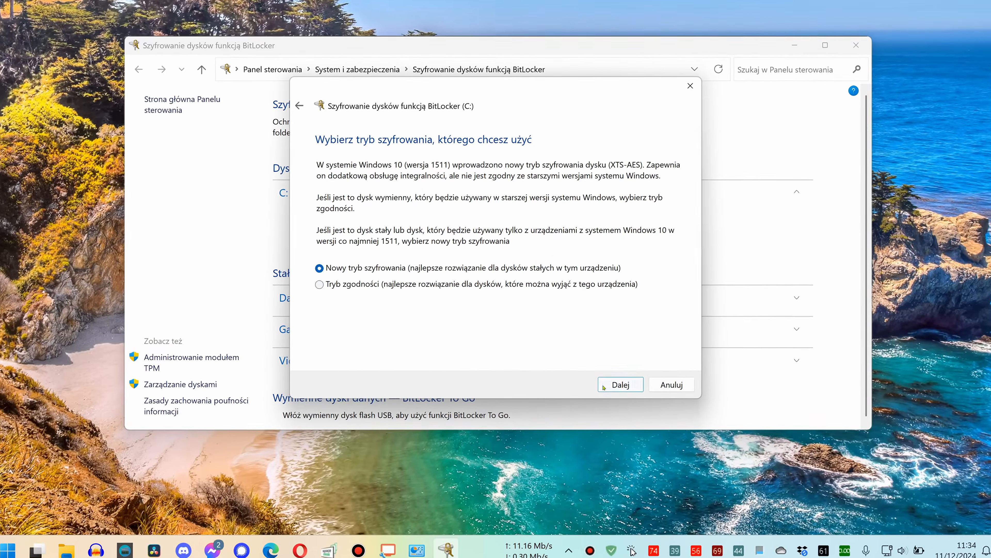
Step: Accept the new encryption mode for drive C: in the BitLocker setup and continue
{"action": "left_click", "coordinate": [611, 381]}
{"action": "left_click", "coordinate": [615, 385]}
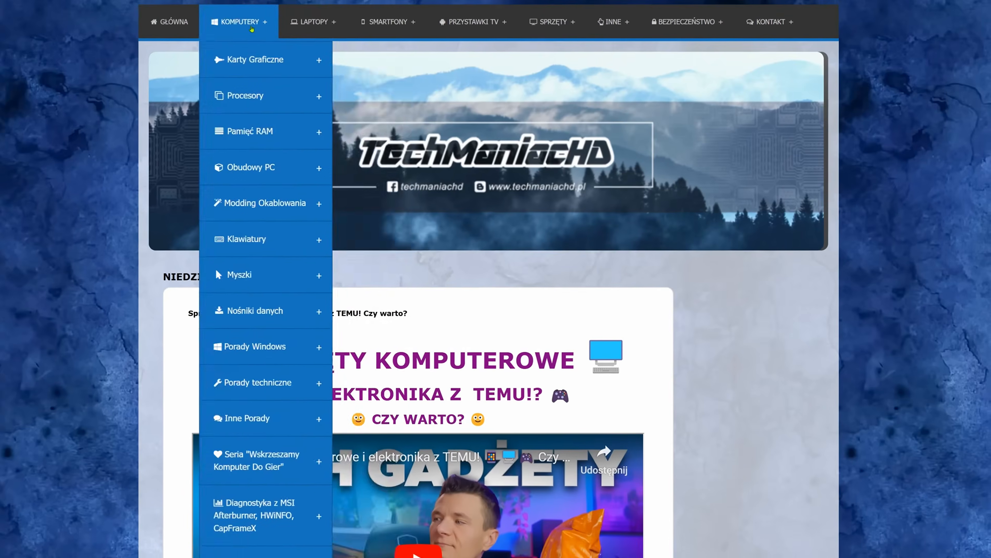
Step: Open the article on encrypting disk data in case of theft or loss from the TechManiacHD site's security section
{"action": "mouse_move", "coordinate": [497, 24]}
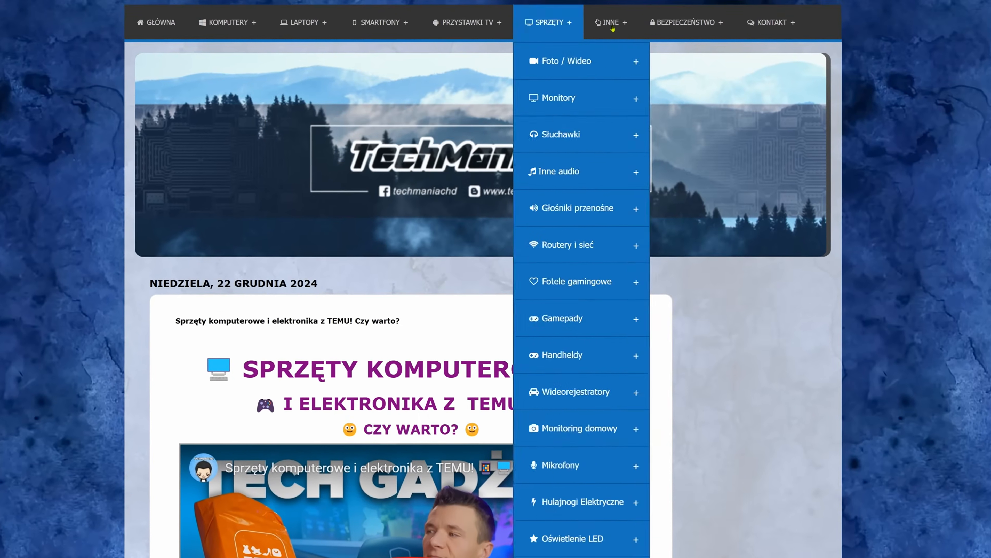
{"action": "mouse_move", "coordinate": [686, 22]}
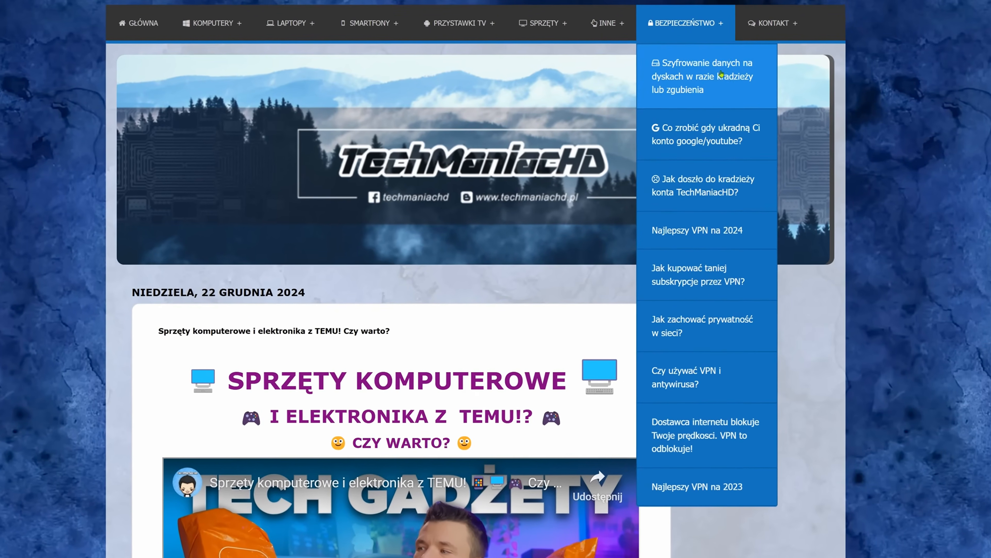
{"action": "left_click", "coordinate": [718, 83]}
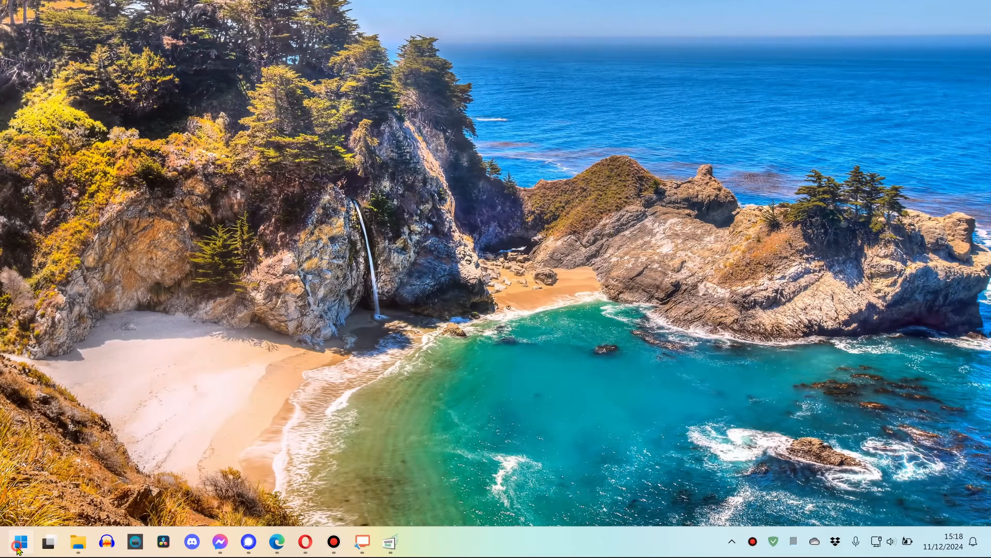
Step: Search Windows for "winver" and run it to show the Windows version information
{"action": "left_click", "coordinate": [18, 546]}
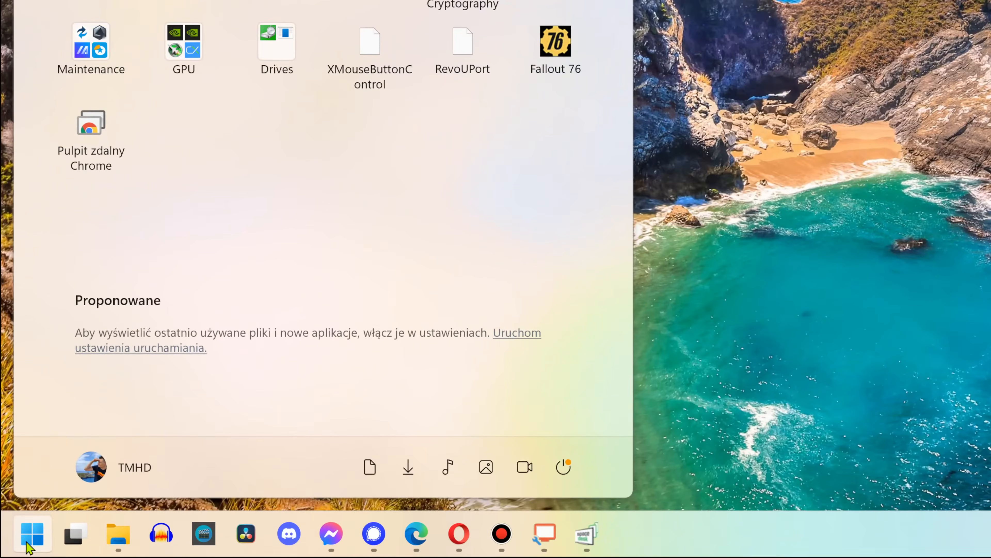
{"action": "type", "text": "winver"}
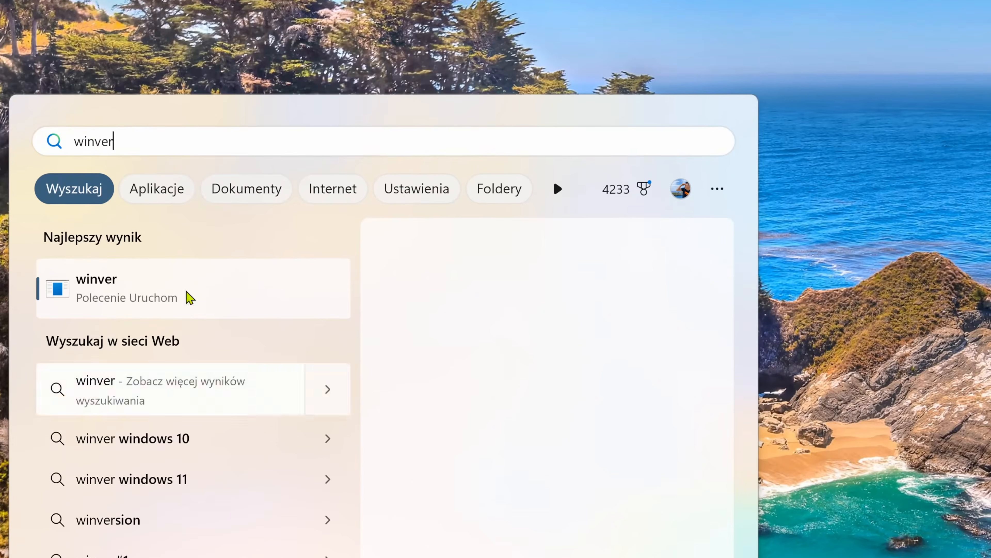
{"action": "left_click", "coordinate": [187, 262]}
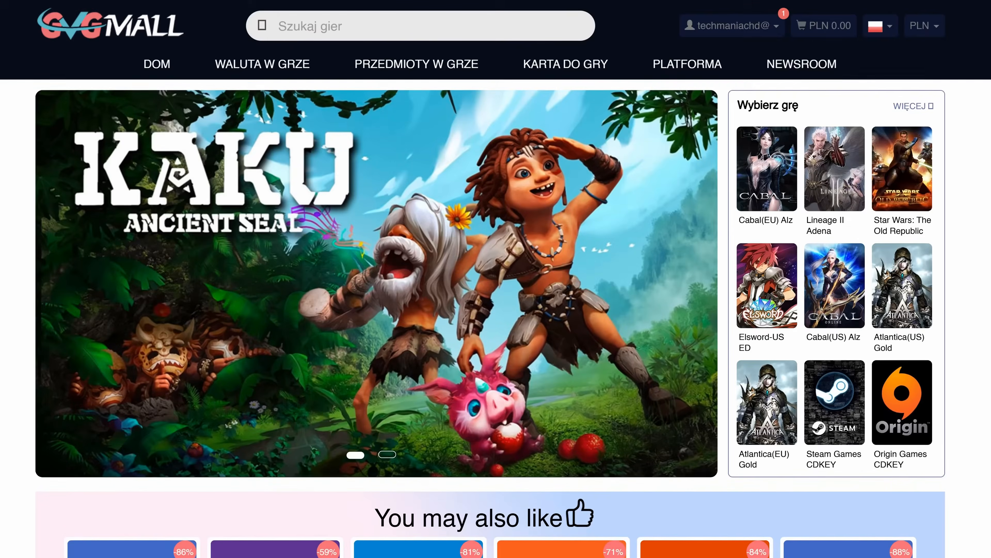
Step: Browse the Windows and Office keys in the "You may also like" section of the GVGMall homepage
{"action": "scroll", "coordinate": [495, 283], "scroll_direction": "down", "scroll_amount": 1}
{"action": "scroll", "coordinate": [495, 317], "scroll_direction": "down", "scroll_amount": 1}
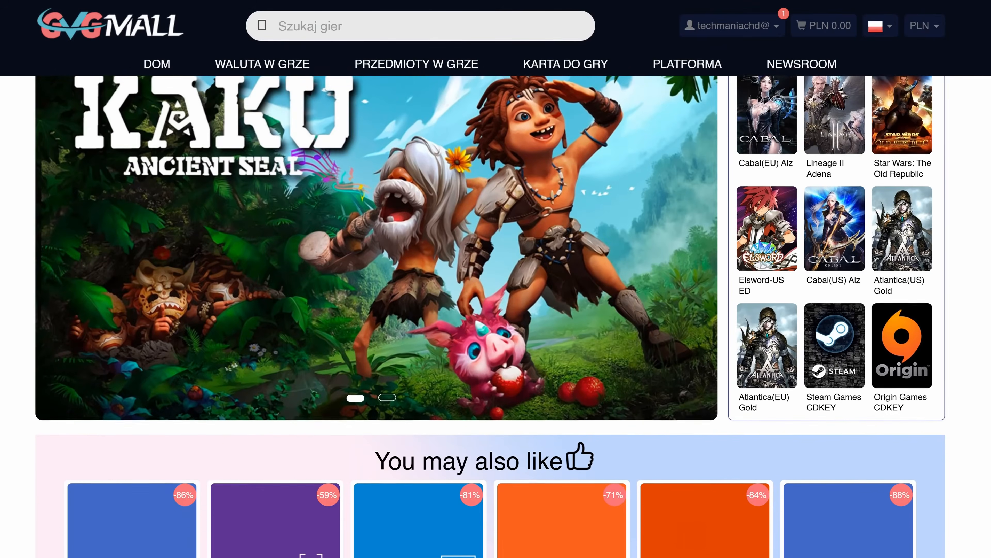
{"action": "scroll", "coordinate": [496, 283], "scroll_direction": "down", "scroll_amount": 2}
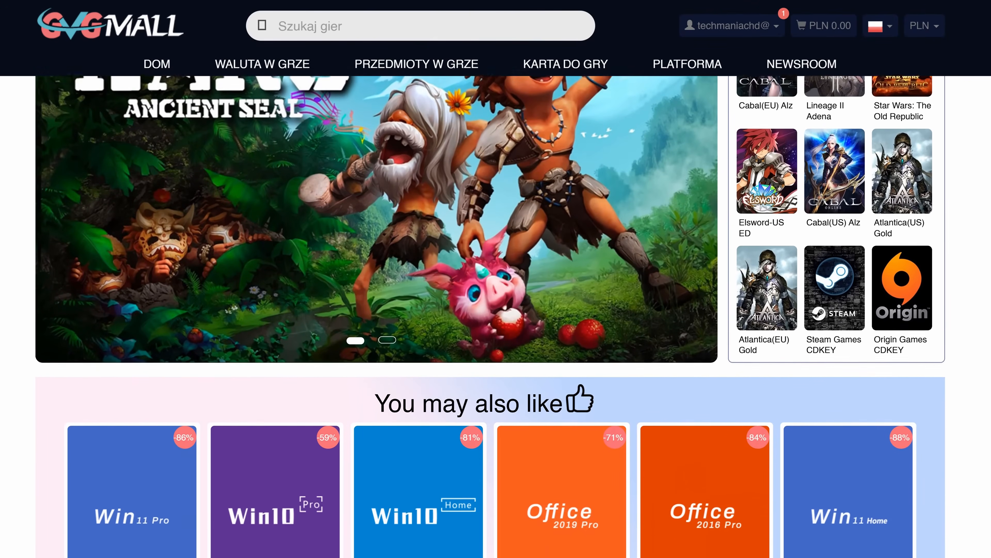
{"action": "scroll", "coordinate": [496, 283], "scroll_direction": "down", "scroll_amount": 1}
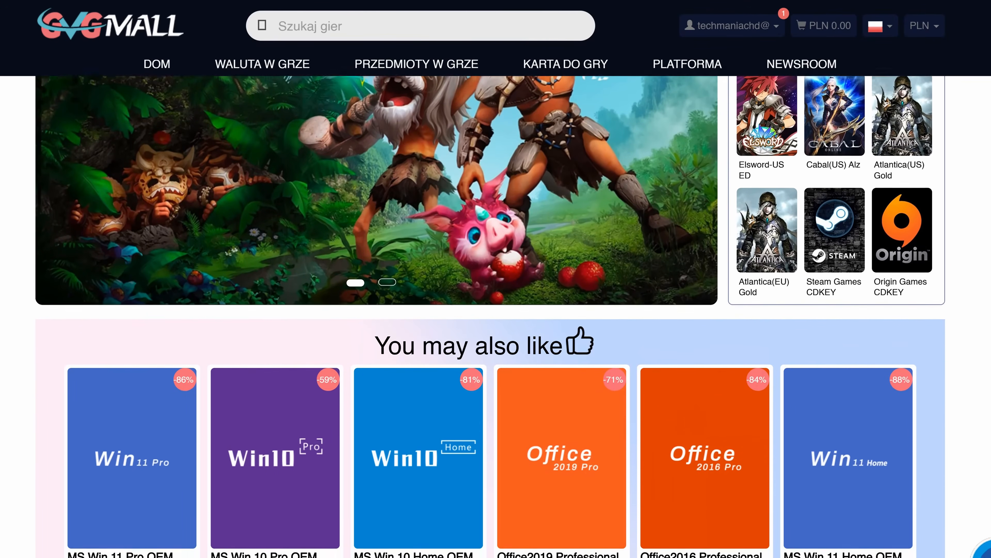
{"action": "scroll", "coordinate": [496, 278], "scroll_direction": "down", "scroll_amount": 1}
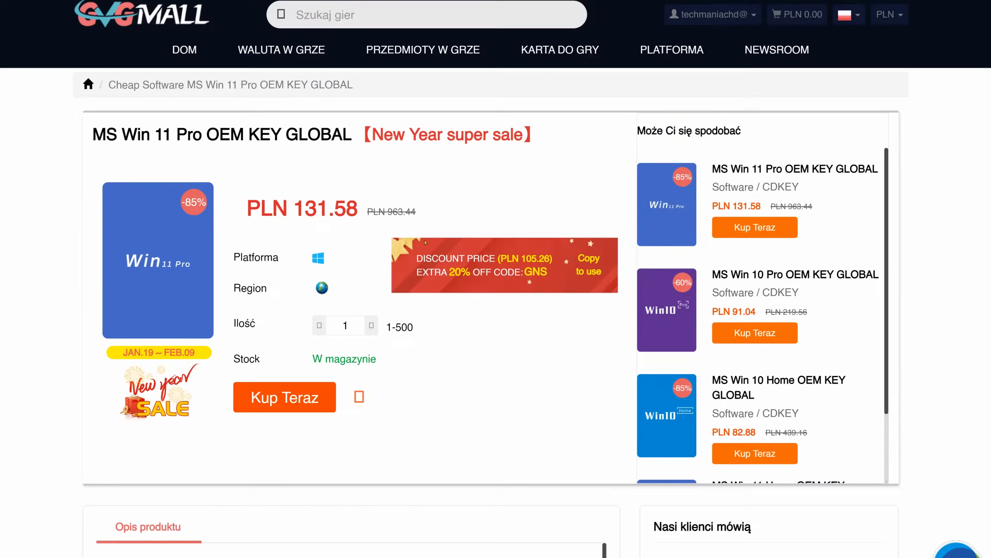
Step: Display the Pro upgrade instructions in the MS Win 11 Pro OEM key's product description and copy the first upgrade key
{"action": "scroll", "coordinate": [33, 367], "scroll_direction": "down", "scroll_amount": 8}
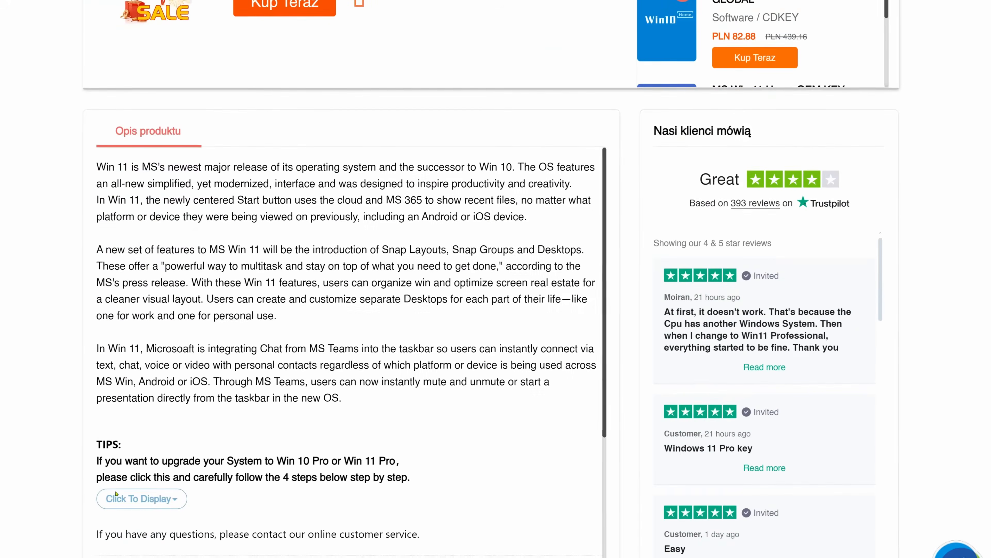
{"action": "scroll", "coordinate": [74, 429], "scroll_direction": "down", "scroll_amount": 1}
{"action": "left_click", "coordinate": [122, 371]}
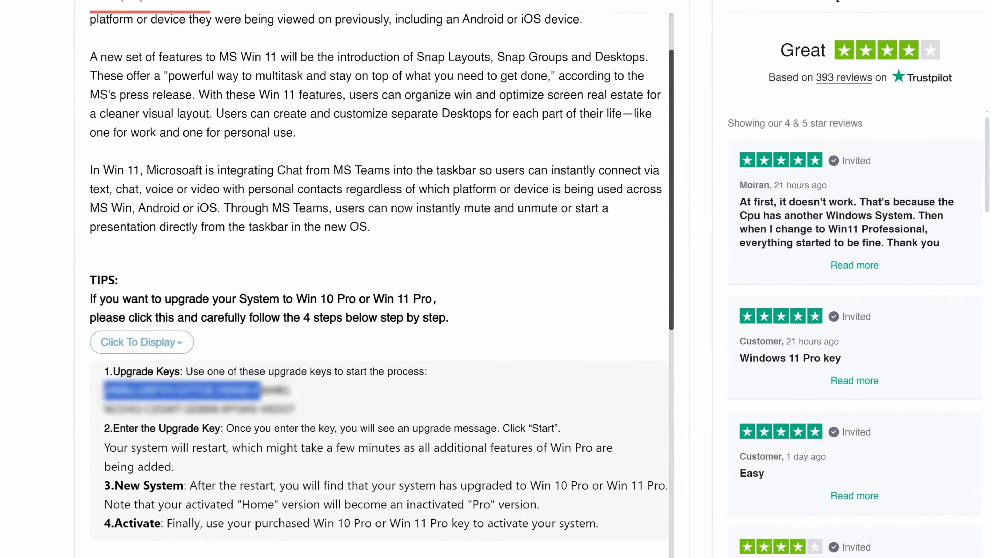
{"action": "left_click_drag", "start_coordinate": [108, 404], "coordinate": [278, 404]}
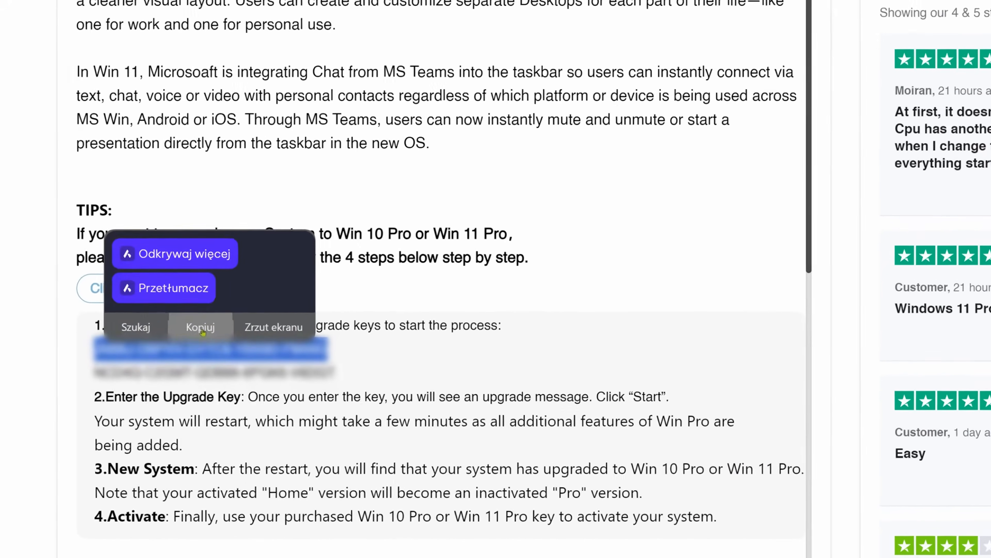
{"action": "left_click", "coordinate": [205, 316]}
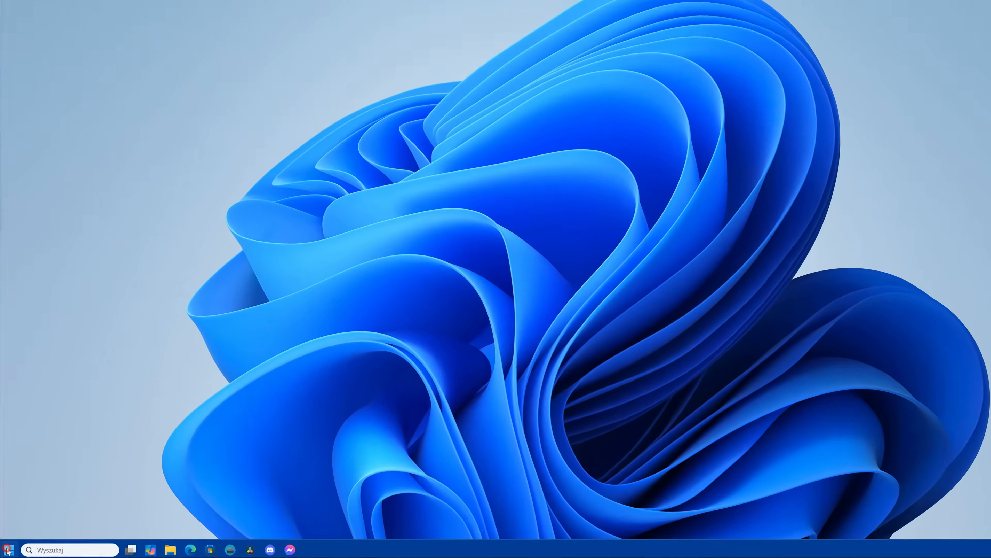
Step: Search Windows for the activation settings with "aktywa", open them and start changing the product key
{"action": "left_click", "coordinate": [16, 546]}
{"action": "type", "text": "a"}
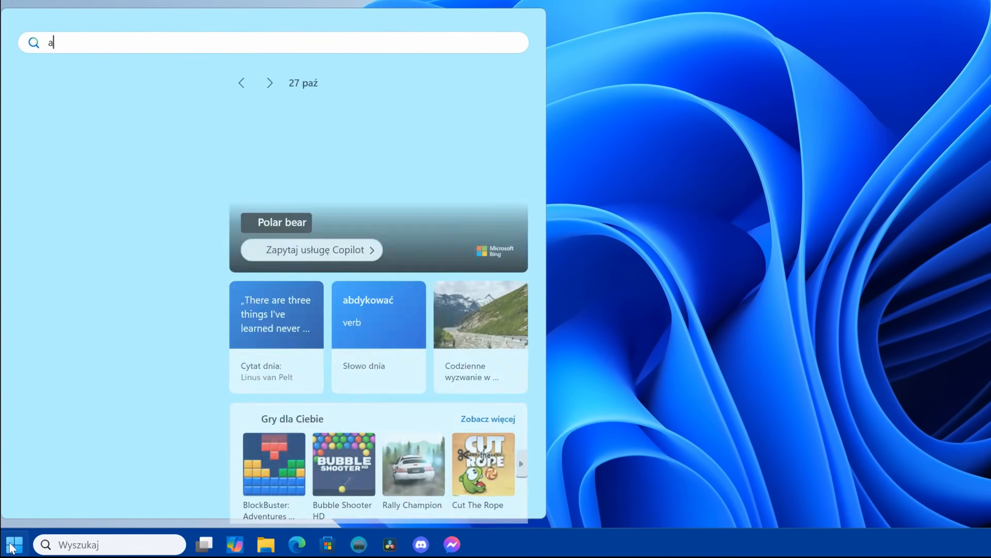
{"action": "type", "text": "ktywa"}
{"action": "left_click", "coordinate": [155, 146]}
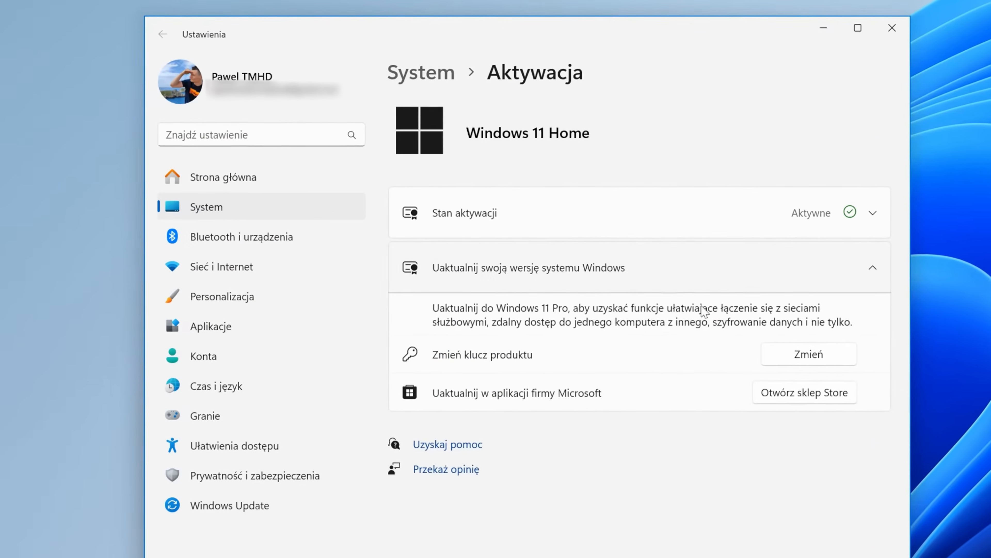
{"action": "left_click", "coordinate": [831, 356]}
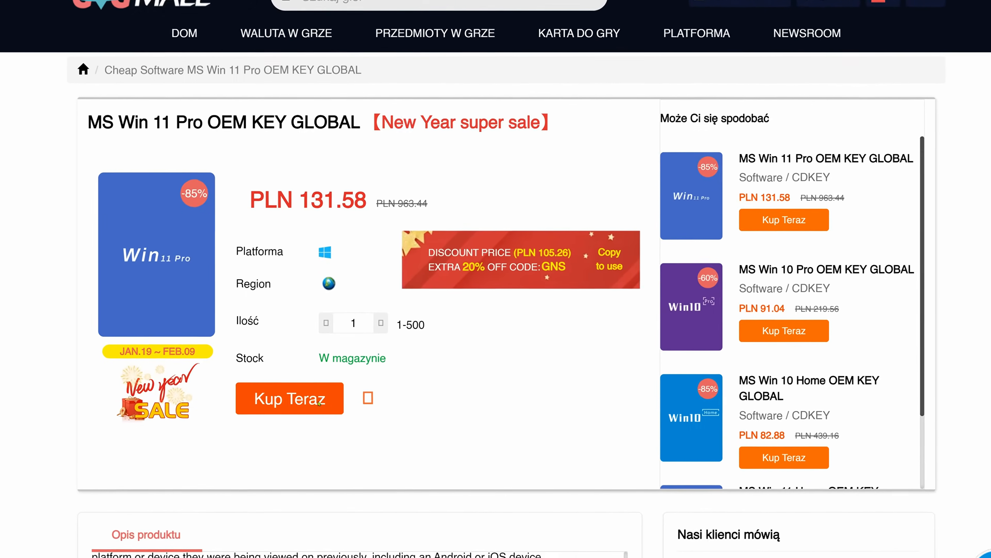
Step: Start buying the MS Win 11 Pro OEM key on GVGMall and find a completed order among the purchased orders
{"action": "left_click", "coordinate": [319, 402]}
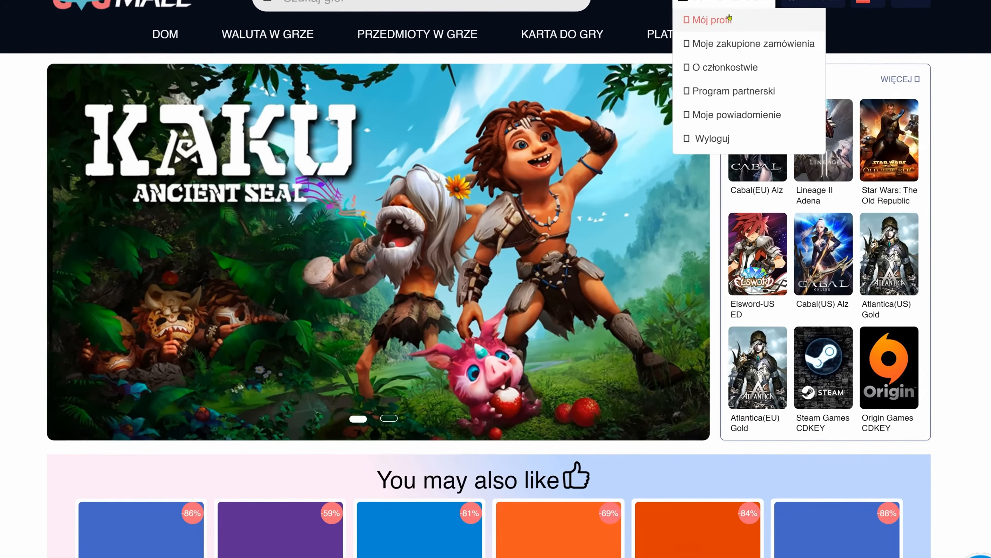
{"action": "left_click", "coordinate": [724, 42]}
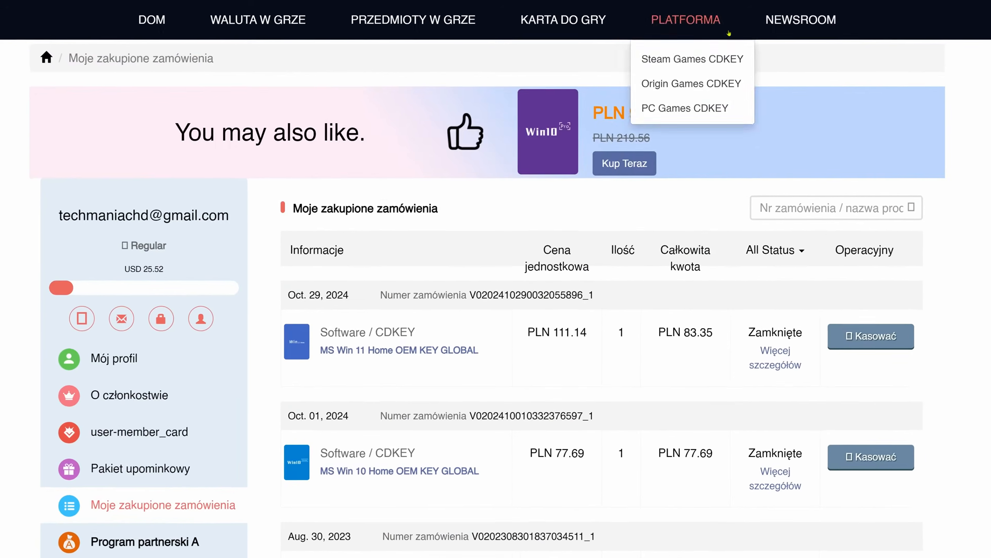
{"action": "scroll", "coordinate": [458, 313], "scroll_direction": "down", "scroll_amount": 5}
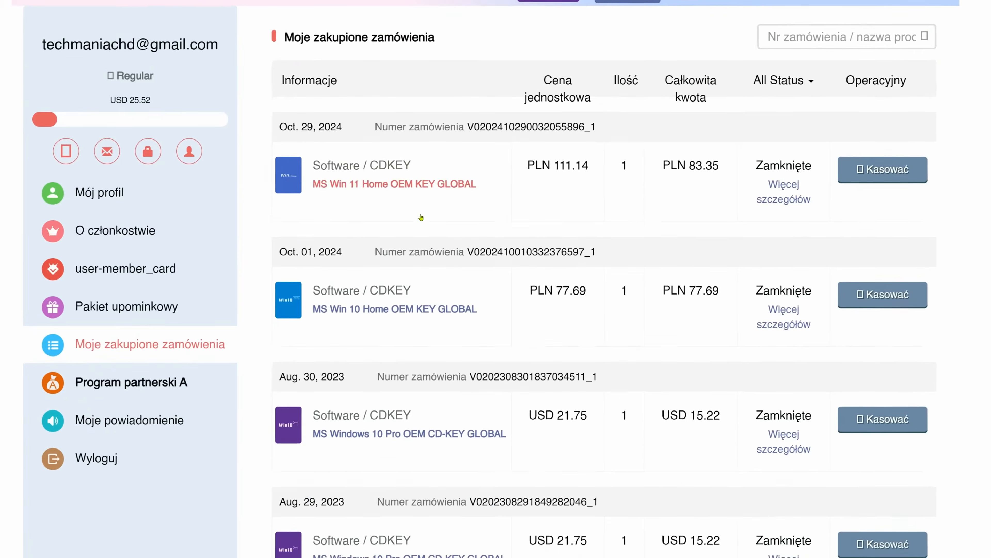
{"action": "scroll", "coordinate": [411, 243], "scroll_direction": "down", "scroll_amount": 9}
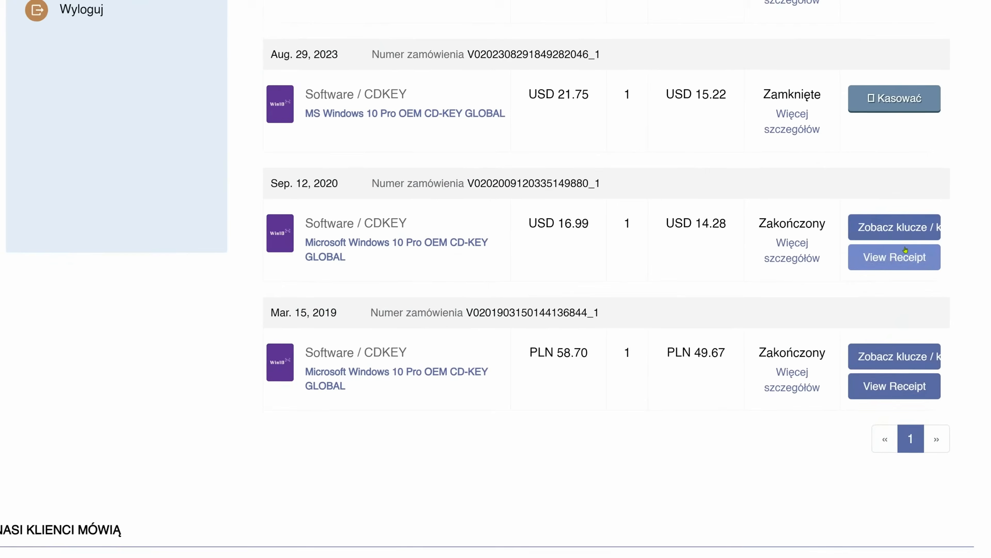
{"action": "left_click", "coordinate": [814, 248]}
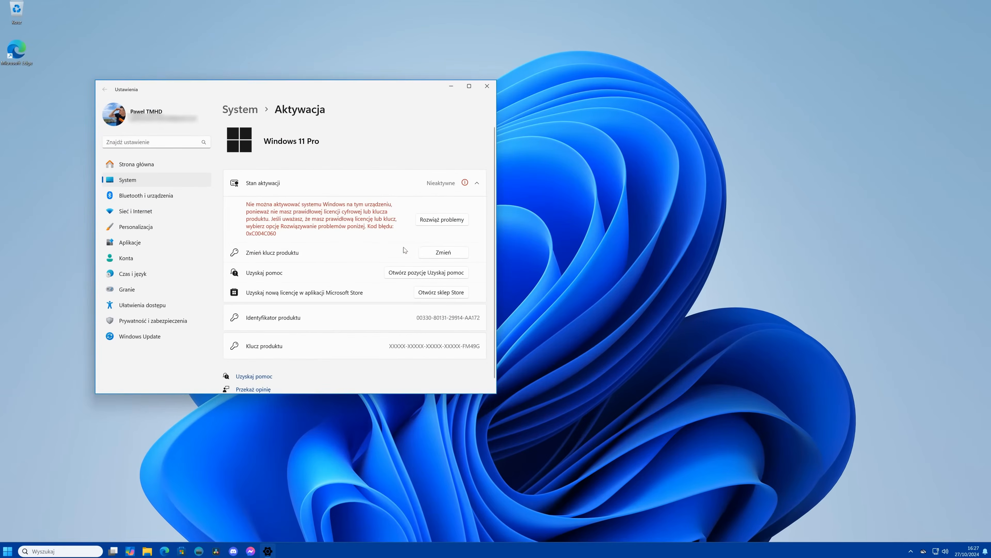
Step: Enter the purchased product key in the Windows 11 Pro activation settings and activate the system with it
{"action": "left_click", "coordinate": [437, 254]}
{"action": "key", "text": "ctrl+v"}
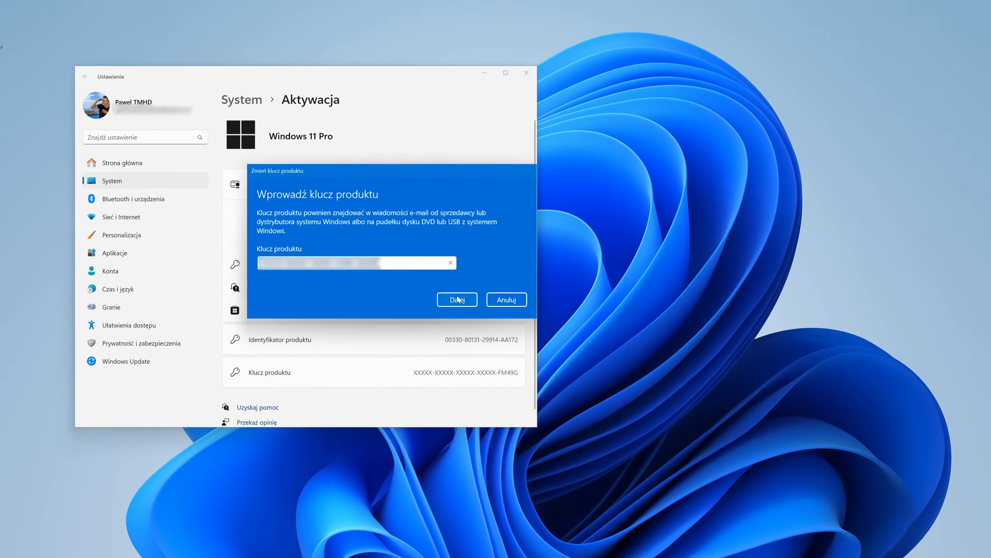
{"action": "left_click", "coordinate": [458, 299]}
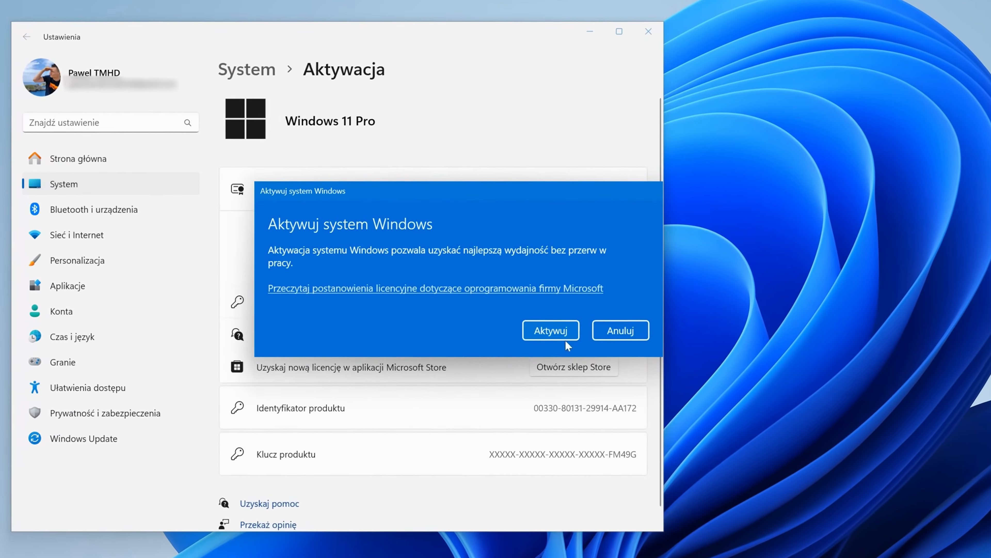
{"action": "left_click", "coordinate": [526, 326]}
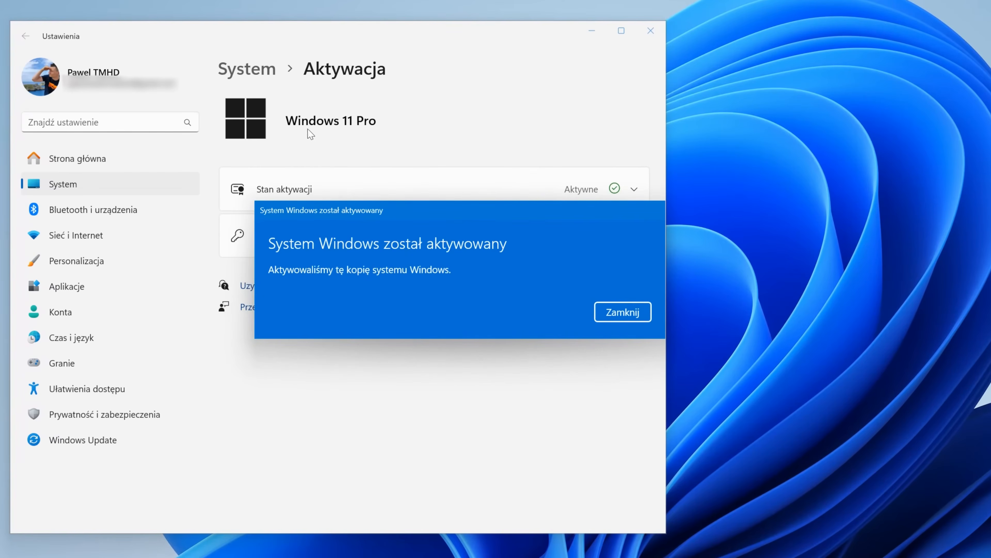
{"action": "left_click", "coordinate": [620, 317]}
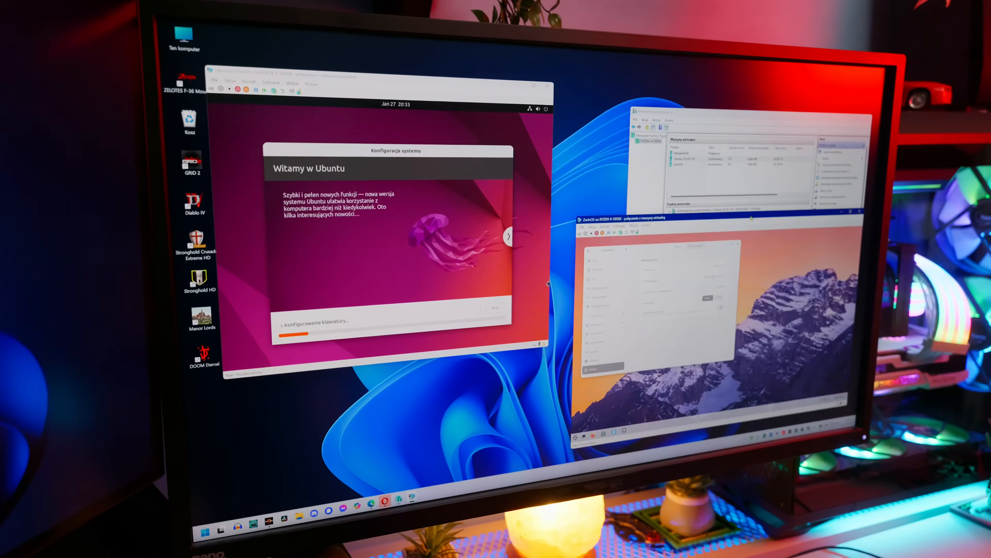
{"action": "left_click_drag", "start_coordinate": [763, 226], "coordinate": [734, 117]}
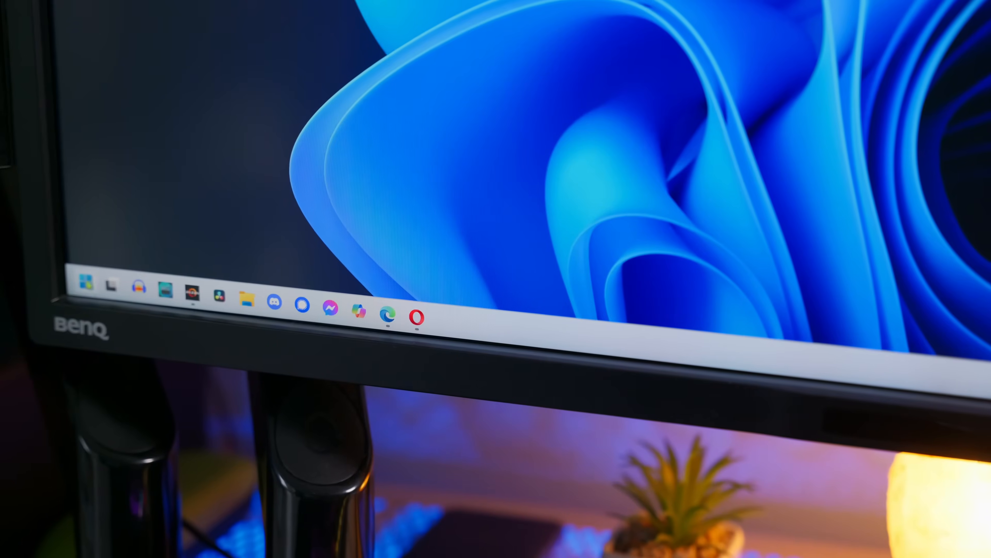
Step: Restart Windows into the recovery environment and choose the UEFI firmware settings among the advanced troubleshooting options
{"action": "key", "text": "super"}
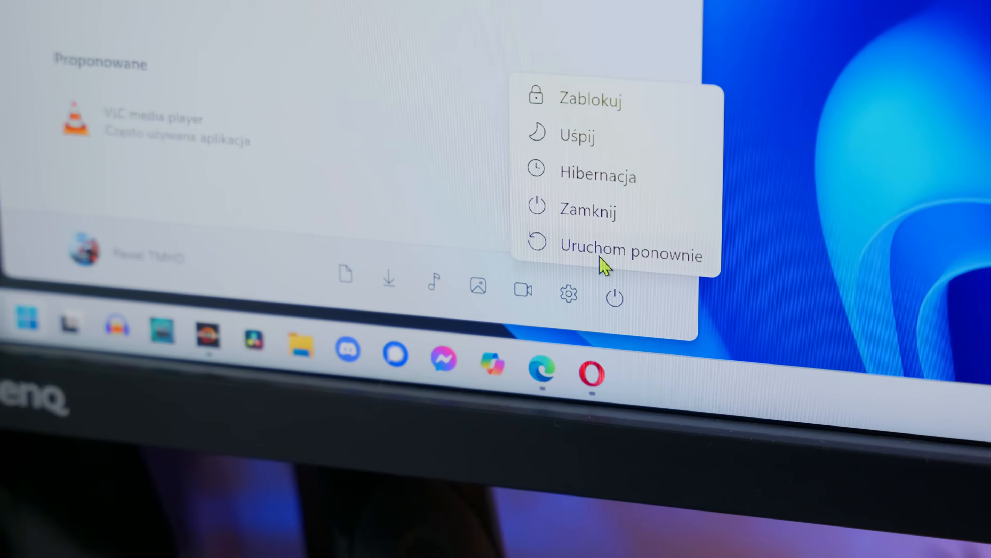
{"action": "left_click", "coordinate": [599, 258]}
{"action": "left_click", "coordinate": [697, 244]}
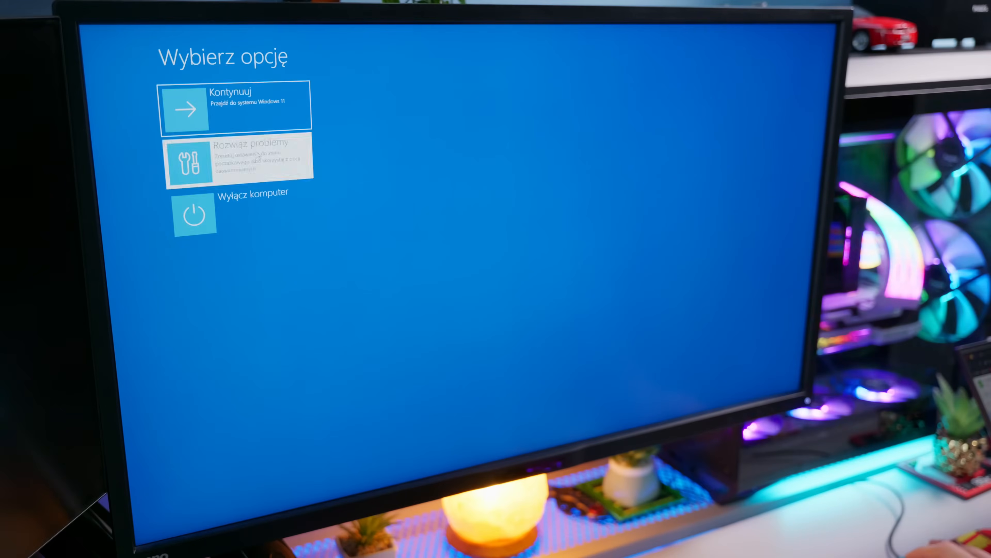
{"action": "left_click", "coordinate": [258, 153]}
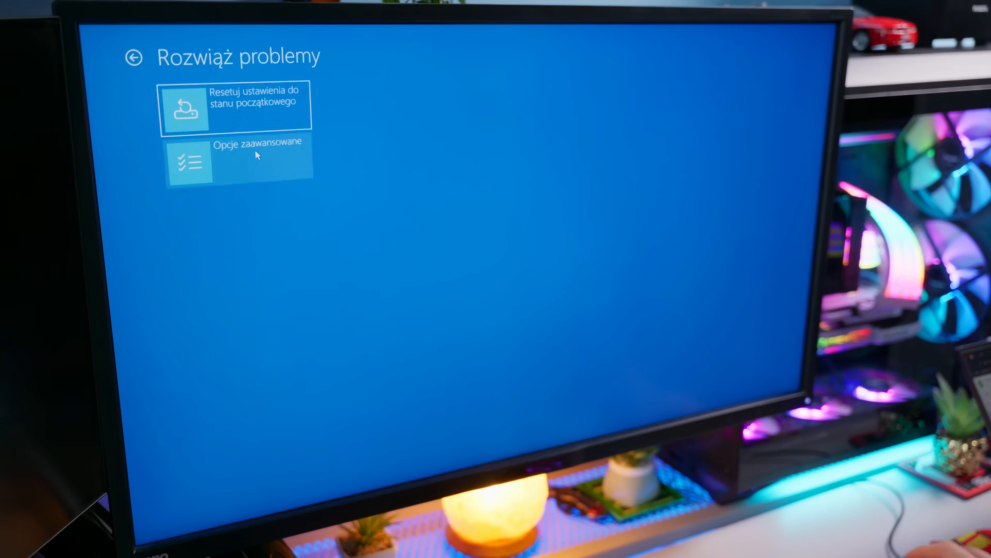
{"action": "left_click", "coordinate": [214, 162]}
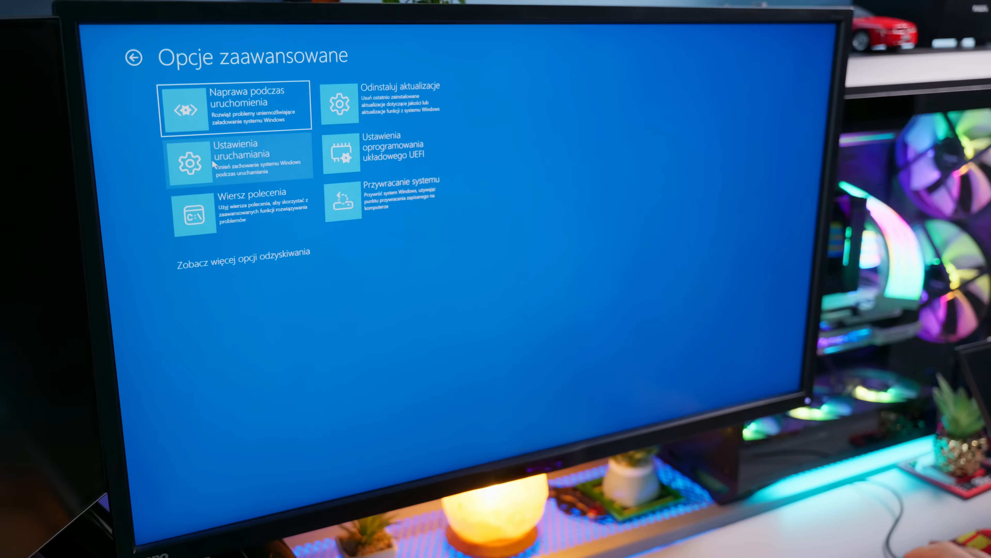
{"action": "left_click", "coordinate": [385, 142]}
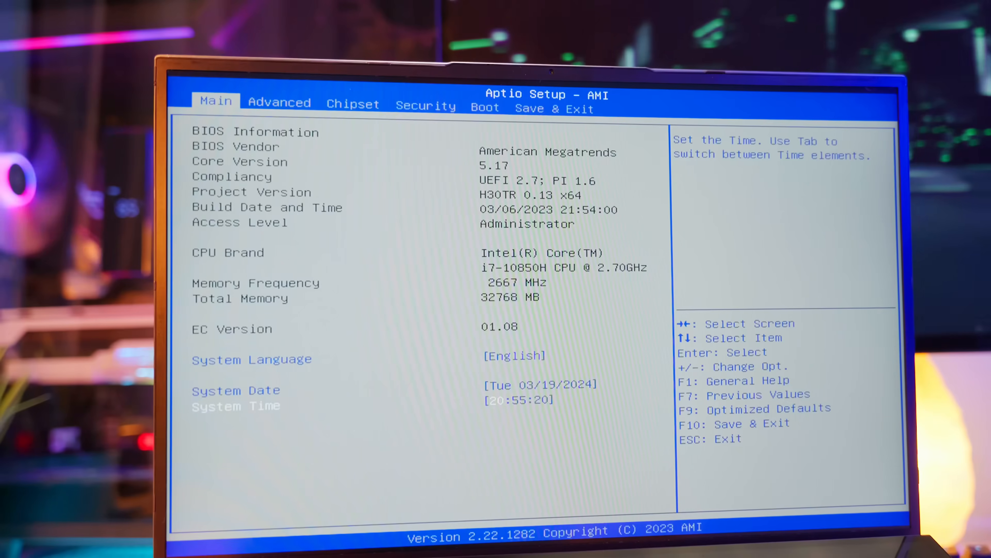
Step: Go from the system language and time settings in Aptio Setup to the advanced CPU Configuration
{"action": "key", "text": "Up"}
{"action": "key", "text": "Up"}
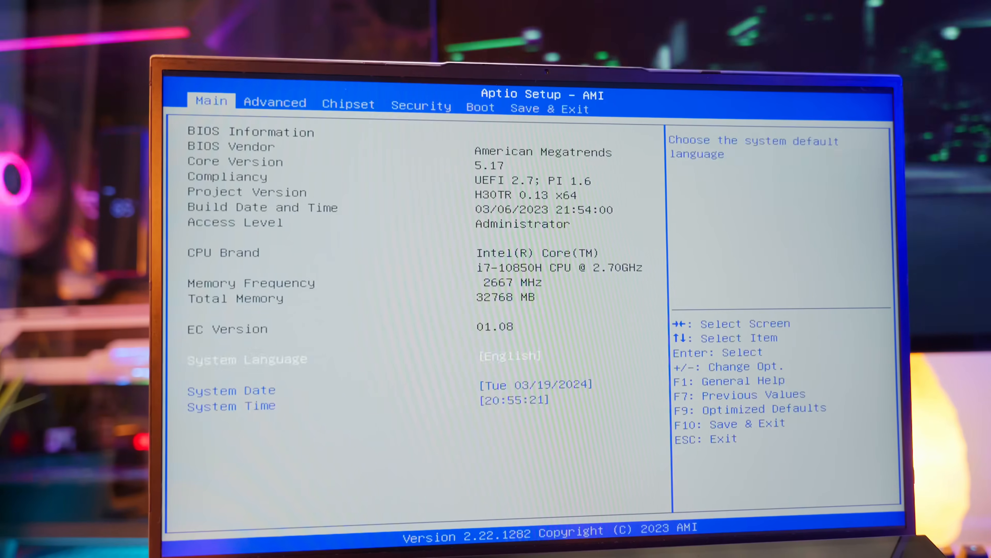
{"action": "key", "text": "Down"}
{"action": "key", "text": "Down"}
{"action": "key", "text": "Right"}
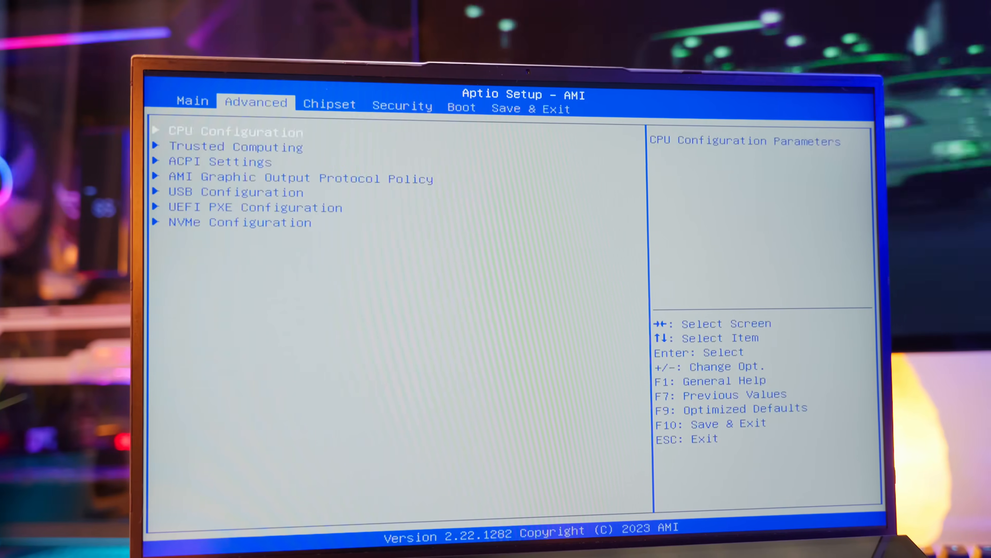
{"action": "key", "text": "Return"}
{"action": "key", "text": "Down"}
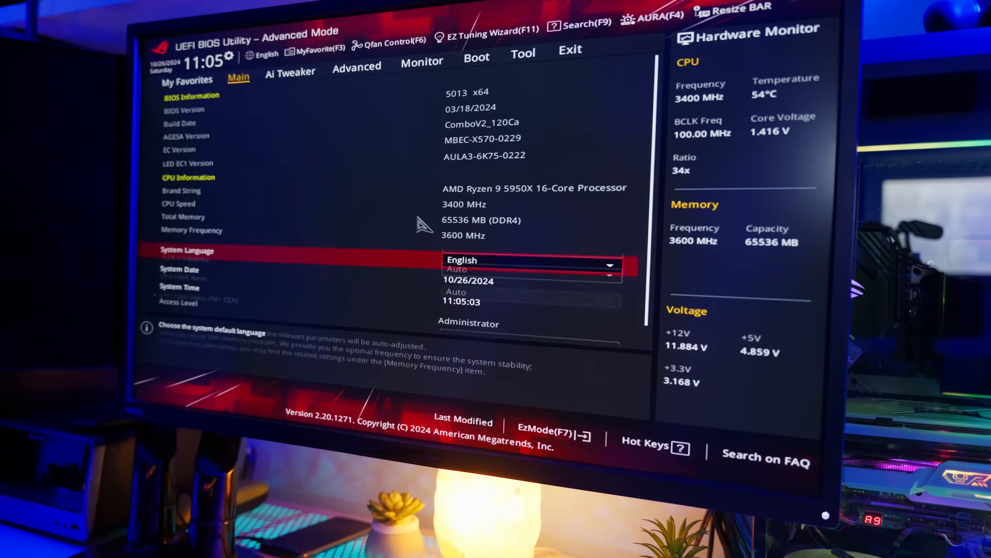
Step: Set SVM Mode to Enabled in the advanced CPU Configuration of the UEFI BIOS Utility and save the changes
{"action": "key", "text": "Right"}
{"action": "key", "text": "Right"}
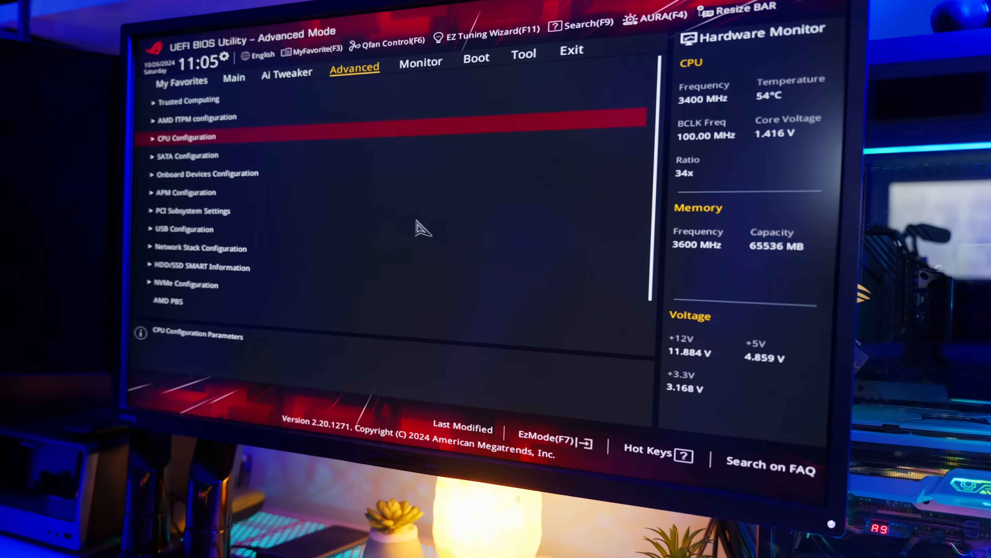
{"action": "key", "text": "Return"}
{"action": "key", "text": "Down"}
{"action": "key", "text": "Down"}
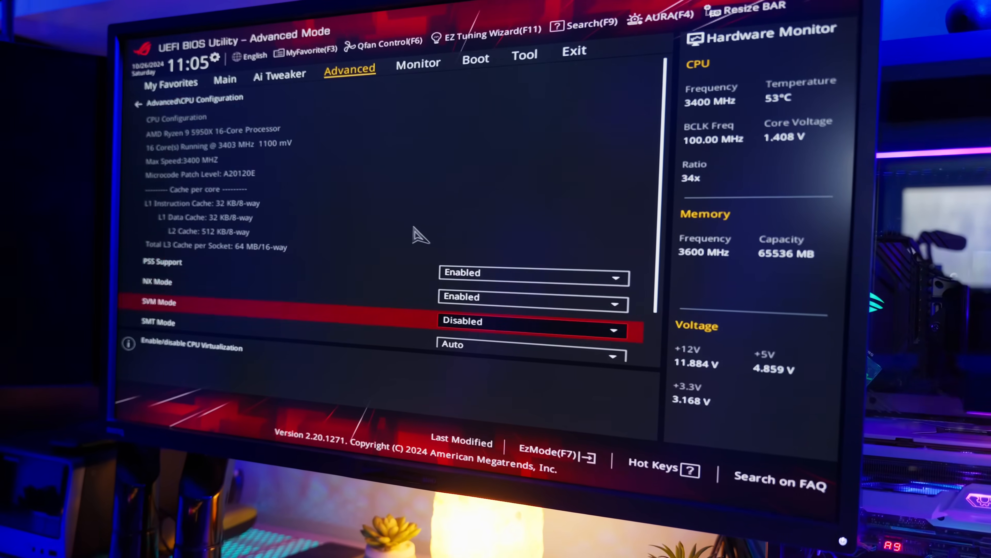
{"action": "key", "text": "Down"}
{"action": "key", "text": "Up"}
{"action": "key", "text": "Return"}
{"action": "key", "text": "Down"}
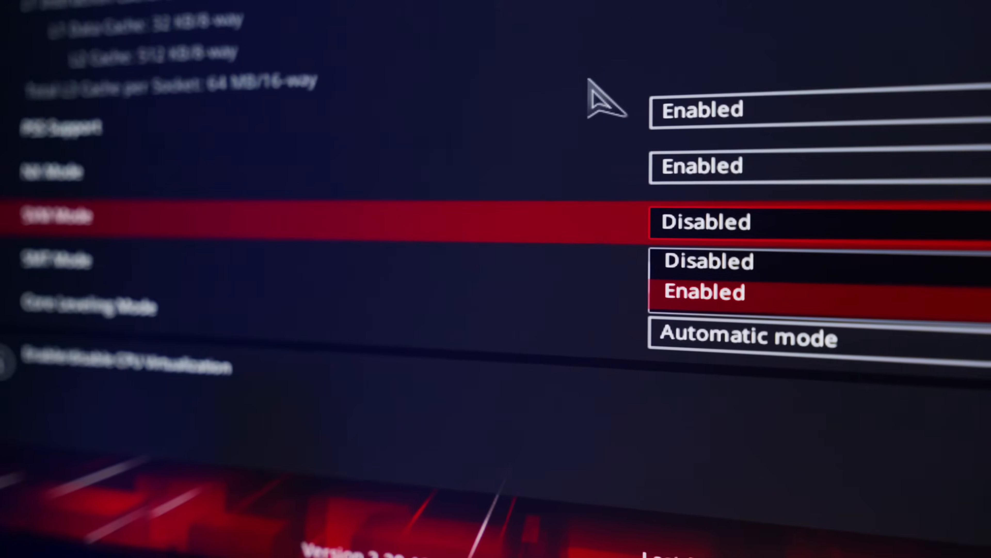
{"action": "key", "text": "Return"}
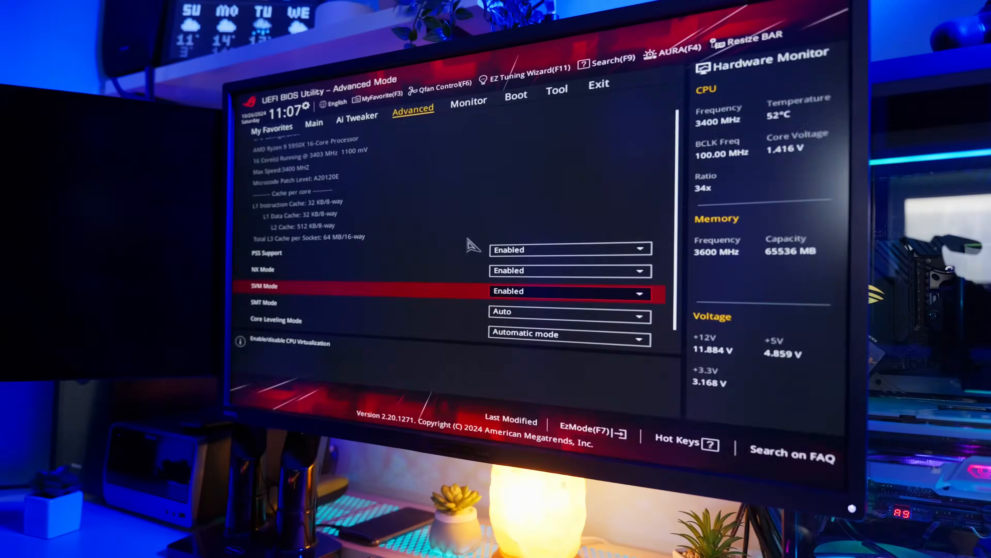
{"action": "key", "text": "F10"}
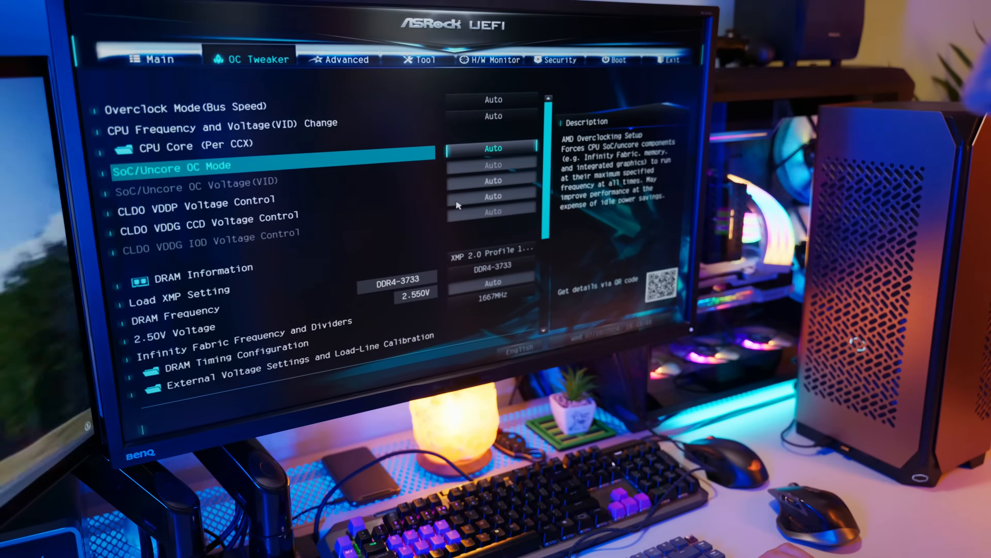
{"action": "scroll", "coordinate": [457, 205], "scroll_direction": "down", "scroll_amount": 10}
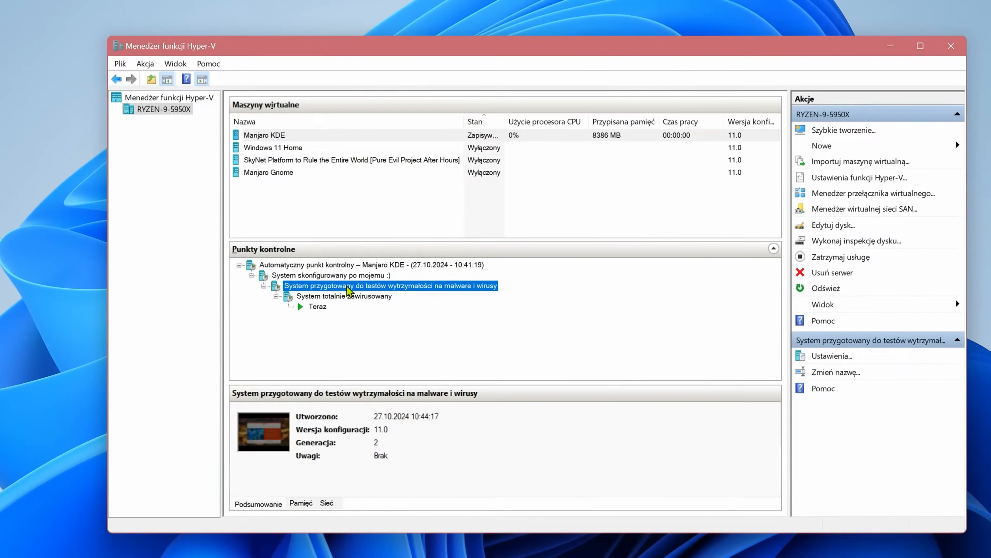
Step: Show the available actions for Manjaro KDE's "System totalnie zawirusowany" checkpoint, then select "System przygotowany do testów wytrzymałości na malware i wirusy"
{"action": "left_click", "coordinate": [347, 297]}
{"action": "right_click", "coordinate": [351, 299]}
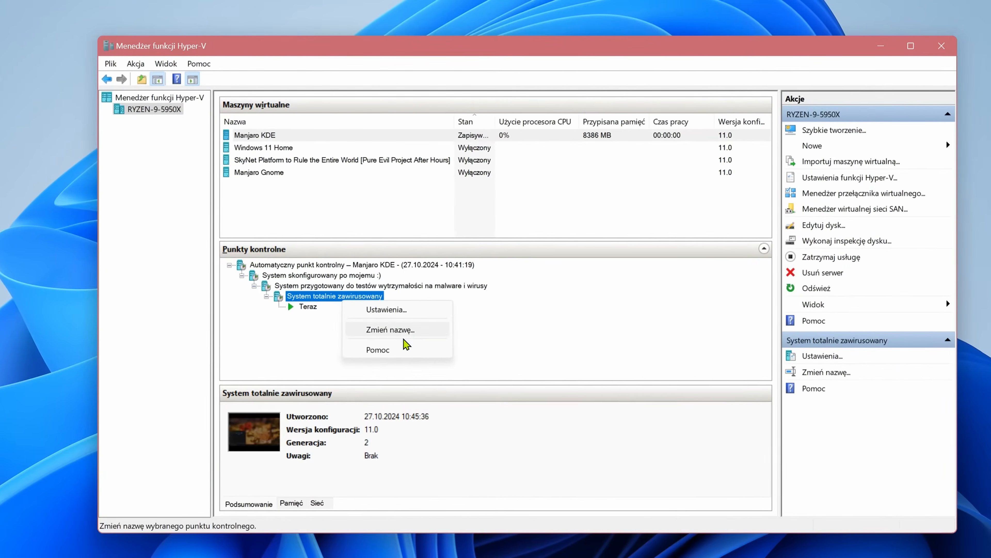
{"action": "left_click", "coordinate": [294, 286]}
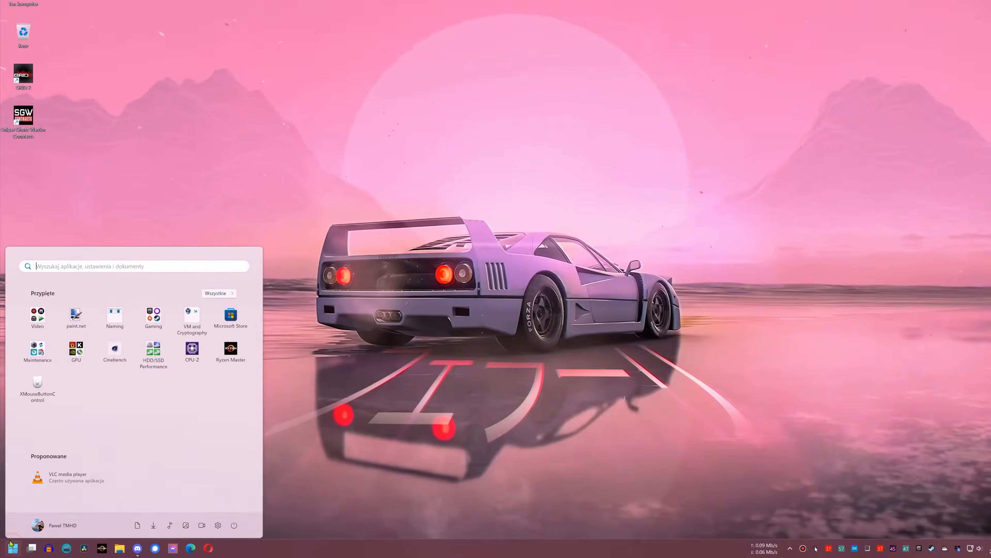
Step: Search Windows for "funkcje opcjo" and open "Więcej funkcji systemu Windows" from the optional features settings
{"action": "type", "text": "funkcje opcjo"}
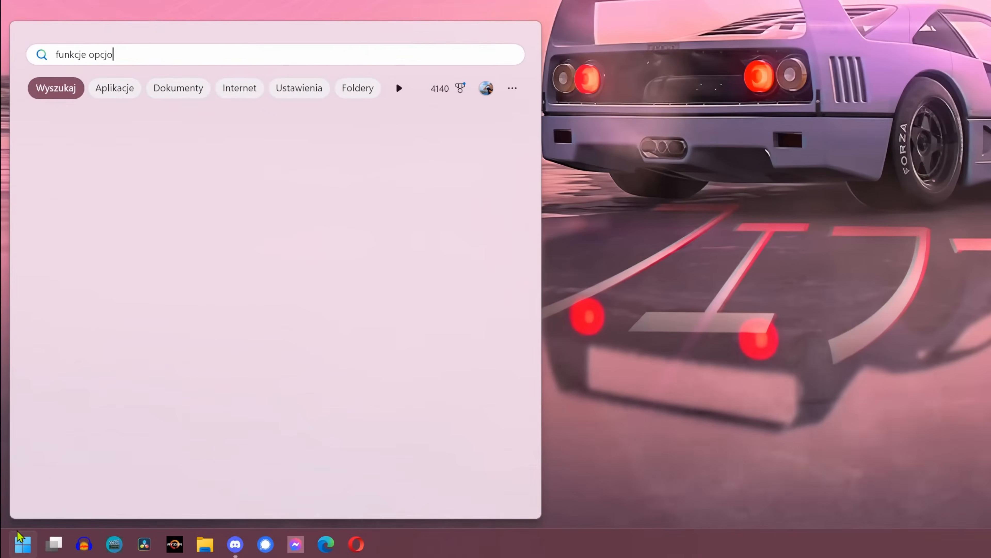
{"action": "key", "text": "Return"}
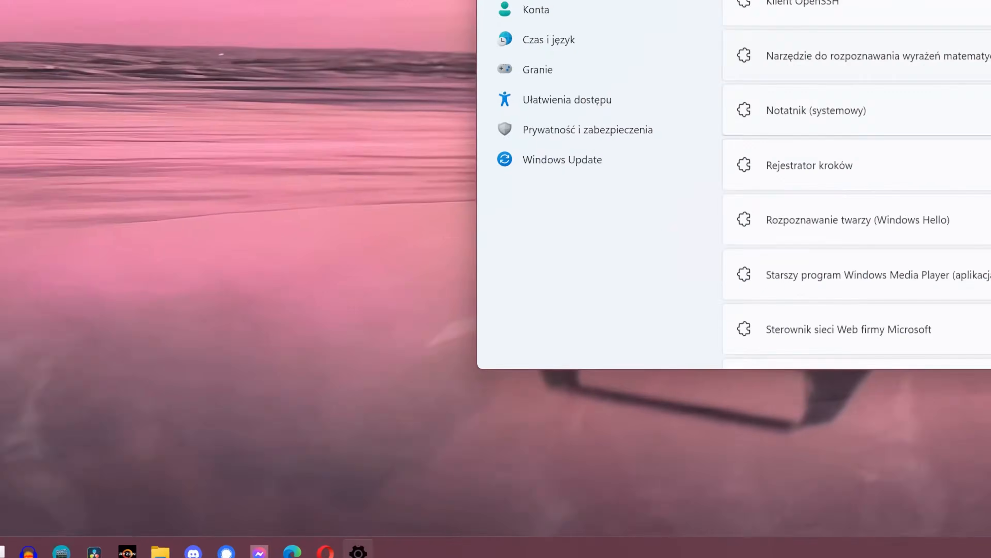
{"action": "scroll", "coordinate": [701, 275], "scroll_direction": "down", "scroll_amount": 5}
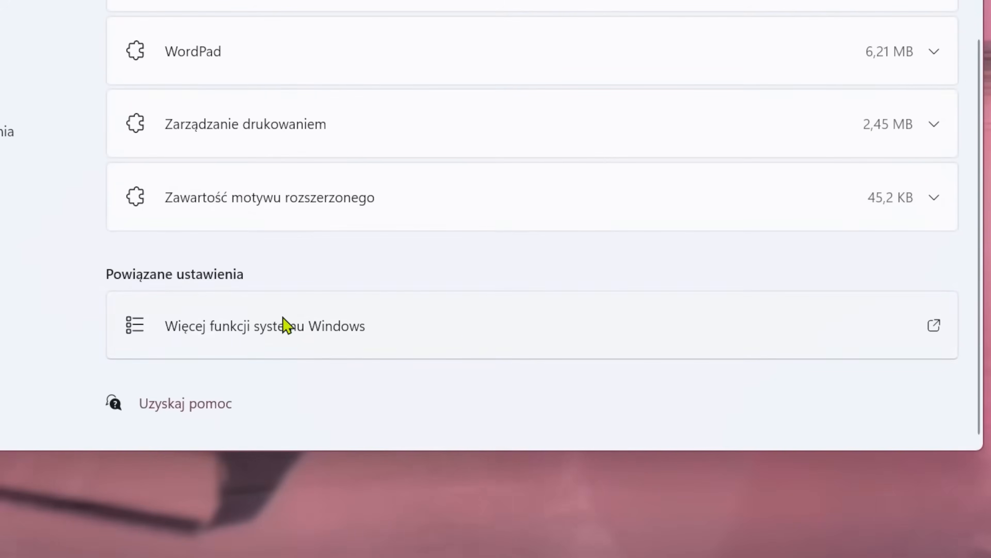
{"action": "left_click", "coordinate": [201, 342]}
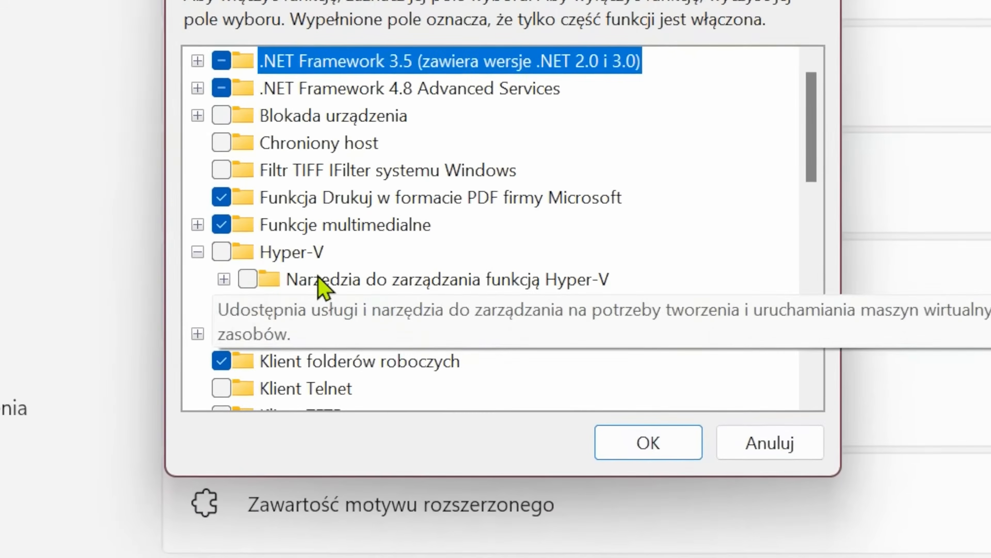
Step: Enable the Hyper-V feature with both its management tools and platform, and apply the change
{"action": "left_click", "coordinate": [228, 209]}
{"action": "left_click", "coordinate": [228, 234]}
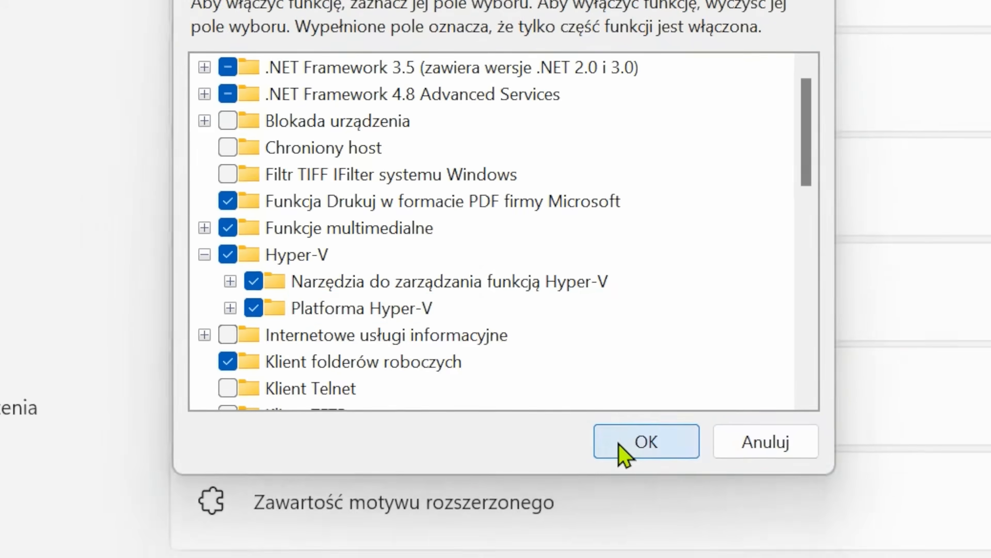
{"action": "left_click", "coordinate": [660, 453]}
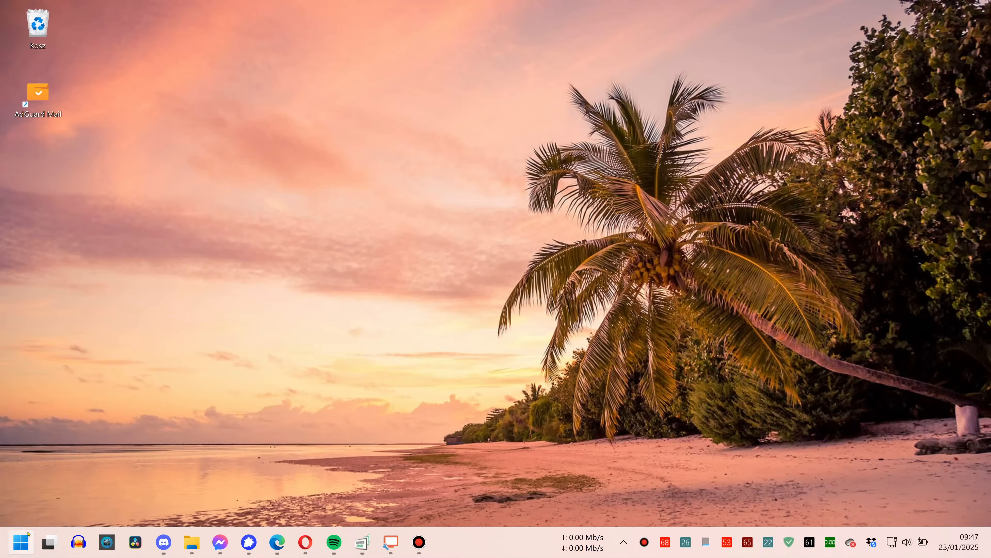
Step: Search Windows for "hyper" and open "Menedżer funkcji Hyper-V"
{"action": "left_click", "coordinate": [29, 541]}
{"action": "type", "text": "hyp"}
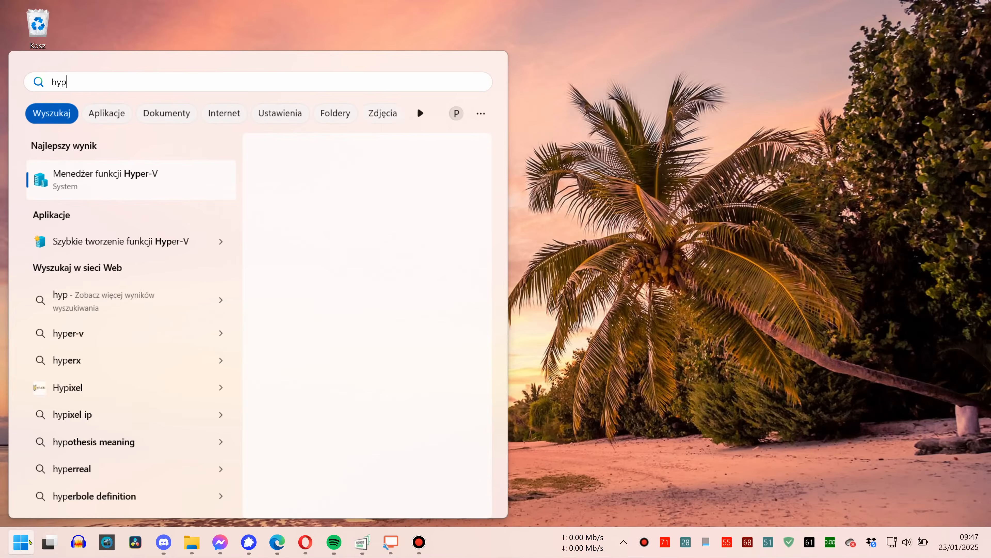
{"action": "type", "text": "er"}
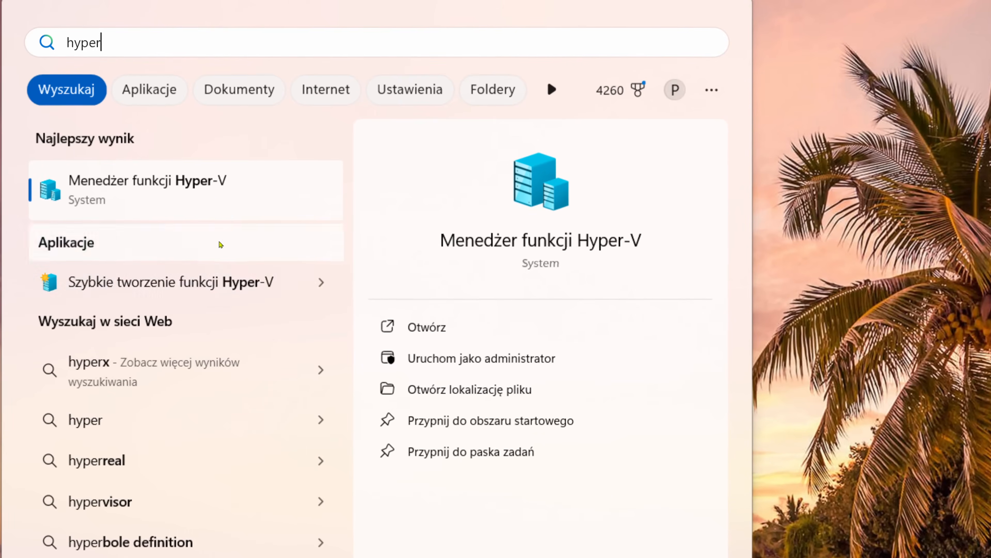
{"action": "left_click", "coordinate": [224, 201]}
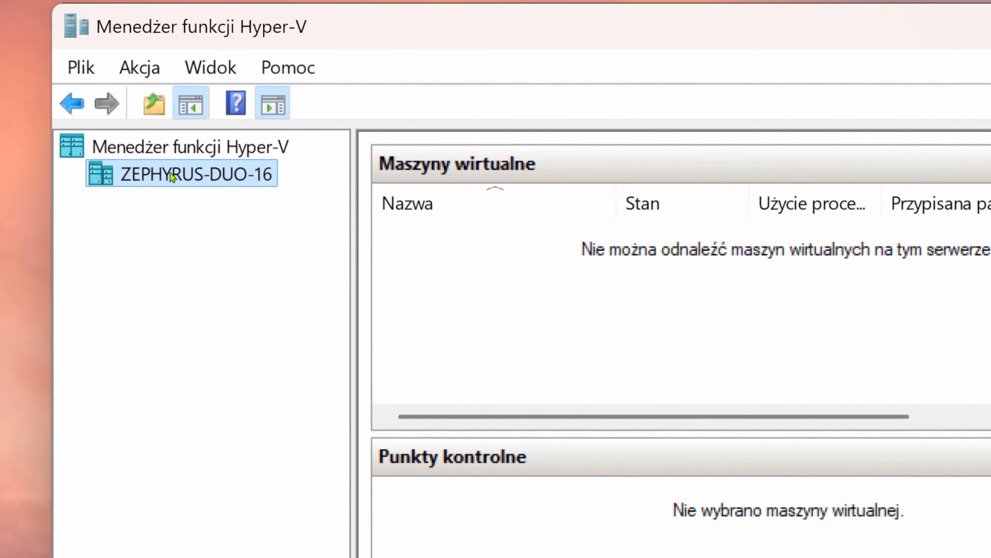
Step: View the Hyper-V Manager overview and its server connection dialog, then dismiss the dialog and select the local server ZEPHYRUS-DUO-16
{"action": "left_click", "coordinate": [129, 151]}
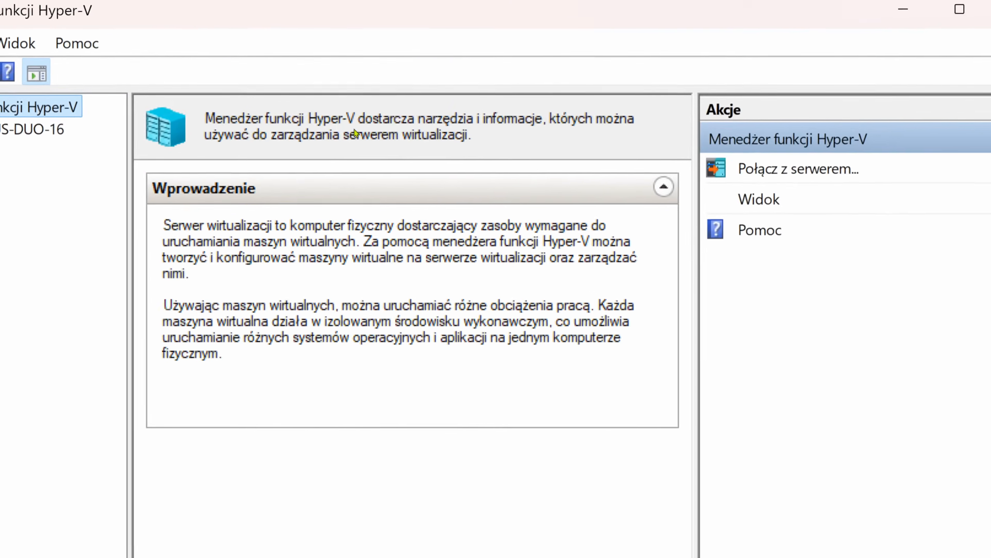
{"action": "left_click", "coordinate": [783, 169]}
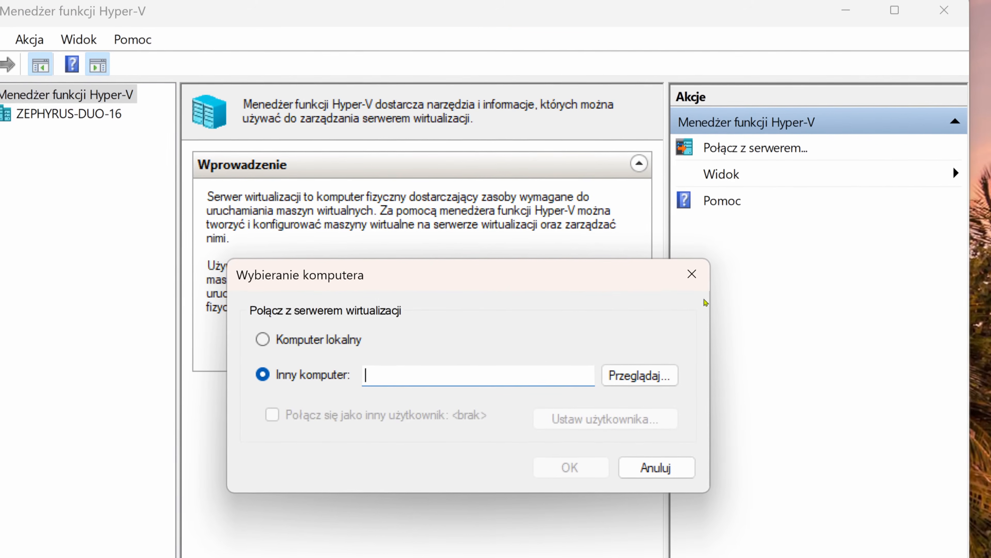
{"action": "left_click", "coordinate": [692, 275]}
{"action": "left_click", "coordinate": [92, 114]}
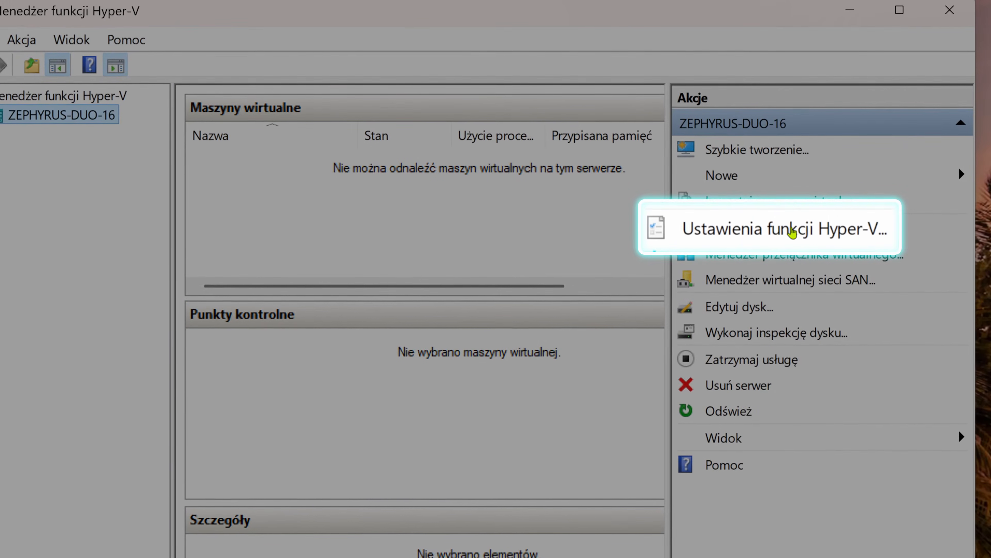
Step: In the Hyper-V settings, set the default folder for virtual hard disks to the Video Cache (X:) drive
{"action": "left_click", "coordinate": [791, 231]}
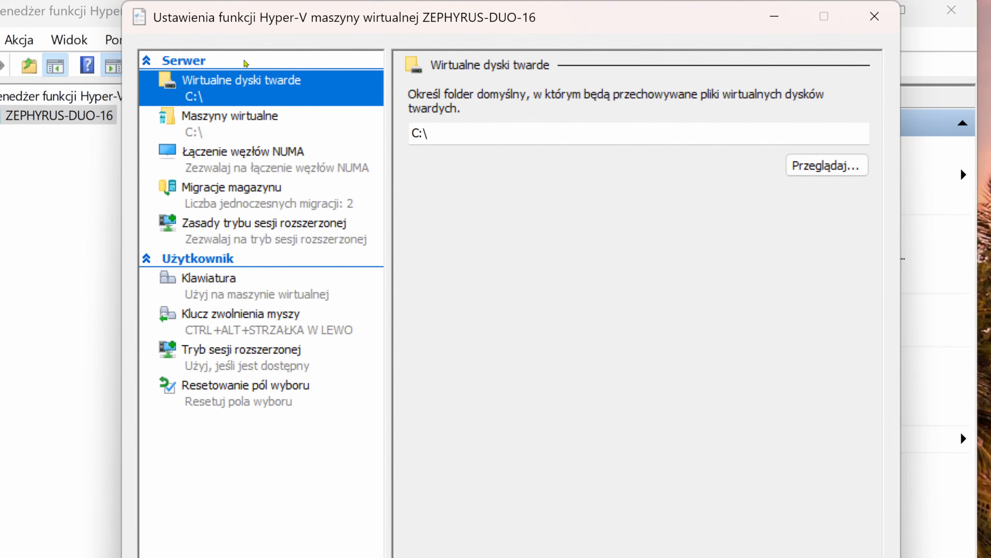
{"action": "left_click", "coordinate": [850, 168]}
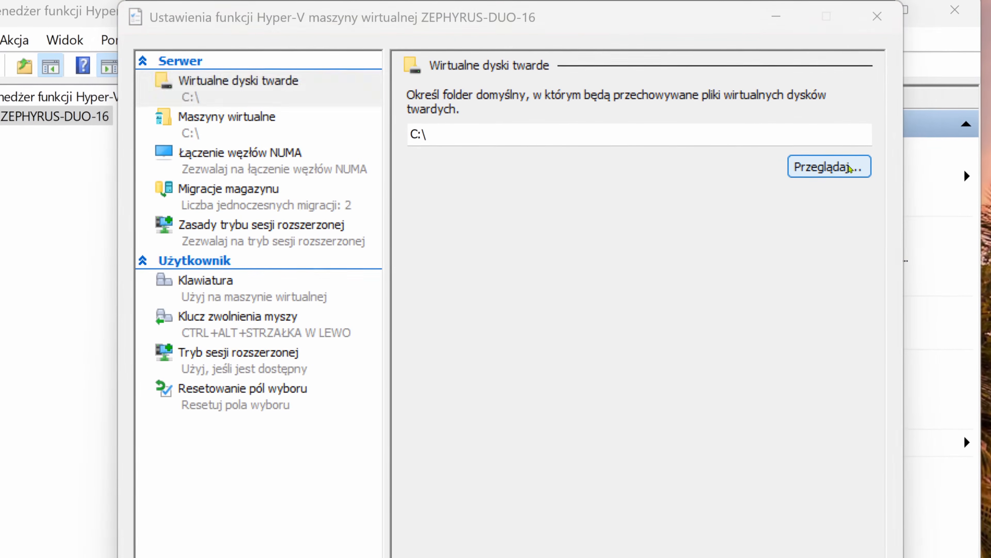
{"action": "scroll", "coordinate": [195, 486], "scroll_direction": "down", "scroll_amount": 3}
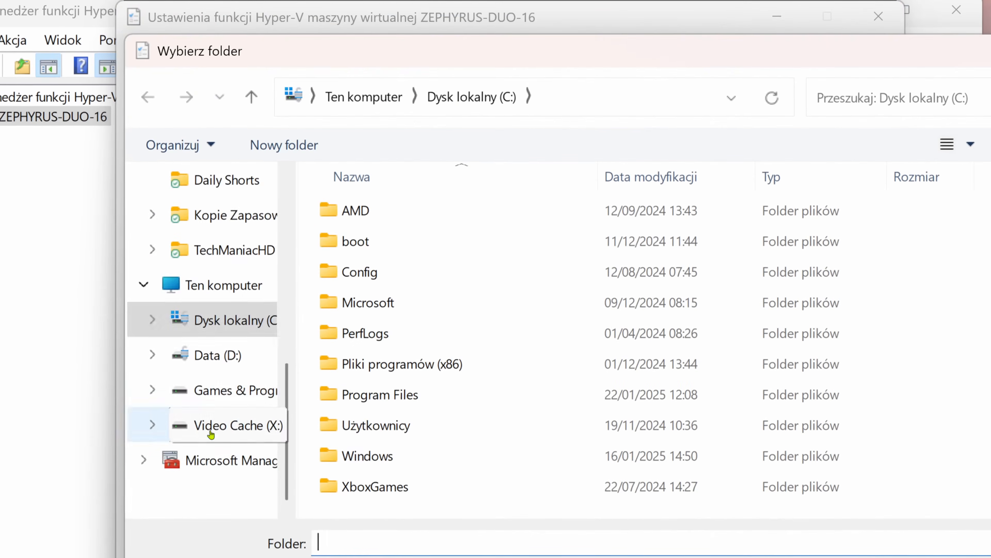
{"action": "left_click", "coordinate": [219, 426]}
{"action": "left_click", "coordinate": [886, 556]}
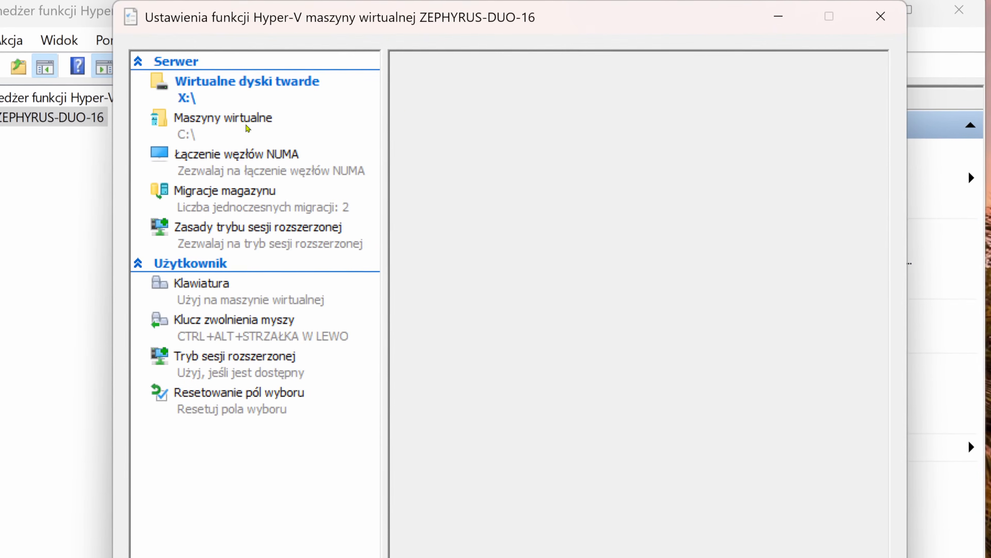
Step: Set the default folder for virtual machine configuration files to the Video Cache (X:) drive
{"action": "left_click", "coordinate": [247, 128]}
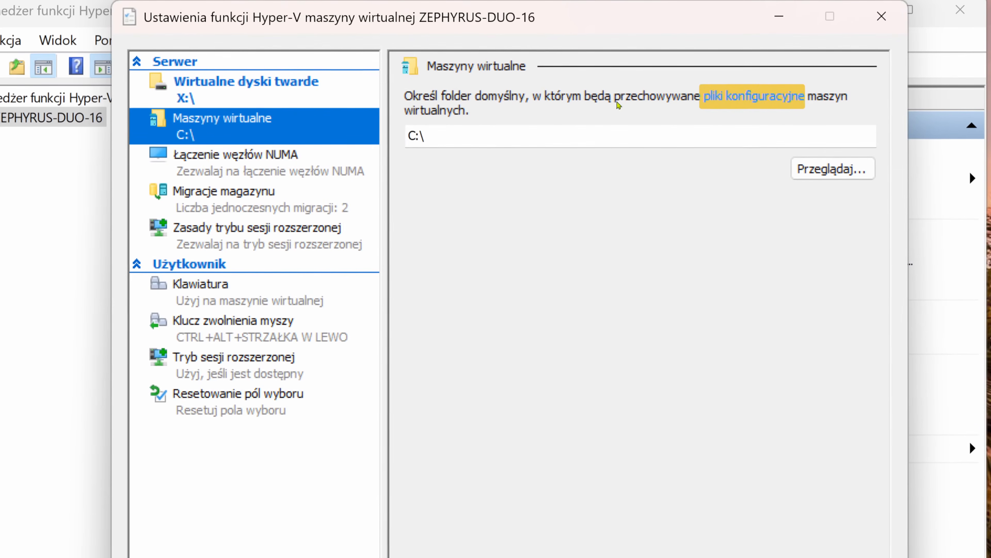
{"action": "left_click", "coordinate": [823, 171]}
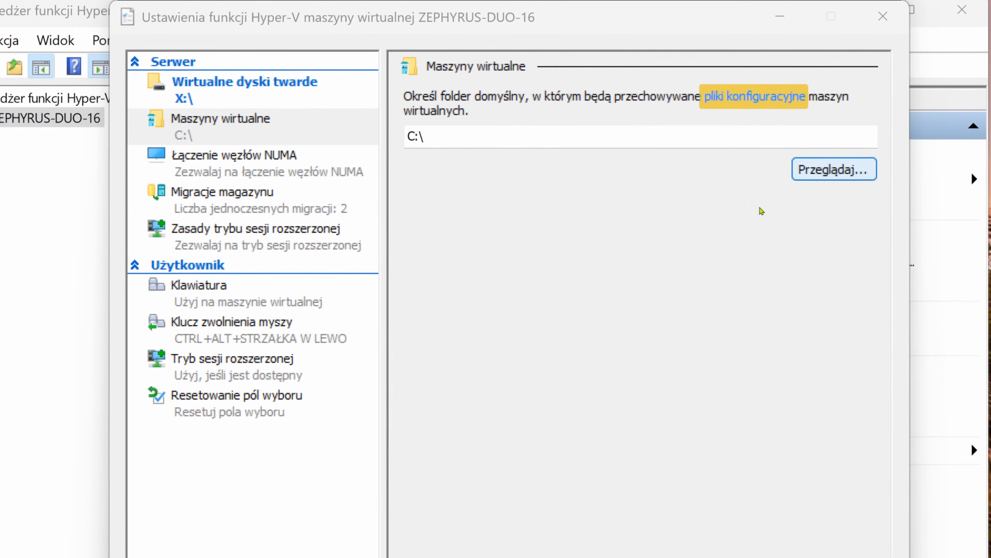
{"action": "scroll", "coordinate": [264, 422], "scroll_direction": "down", "scroll_amount": 3}
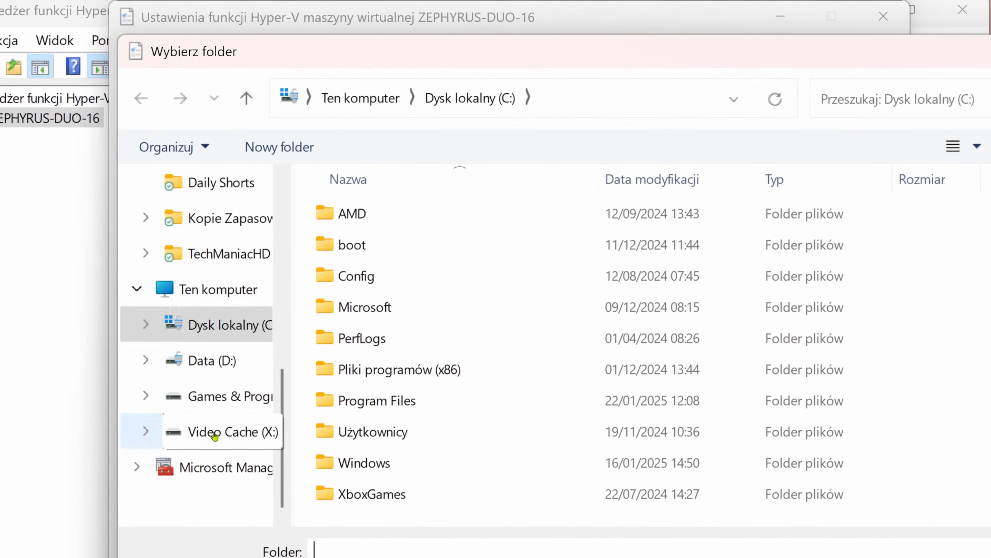
{"action": "left_click", "coordinate": [213, 434]}
{"action": "left_click", "coordinate": [886, 557]}
Step: Review the server's NUMA spanning, storage migration and enhanced session mode policy settings
{"action": "left_click", "coordinate": [222, 167]}
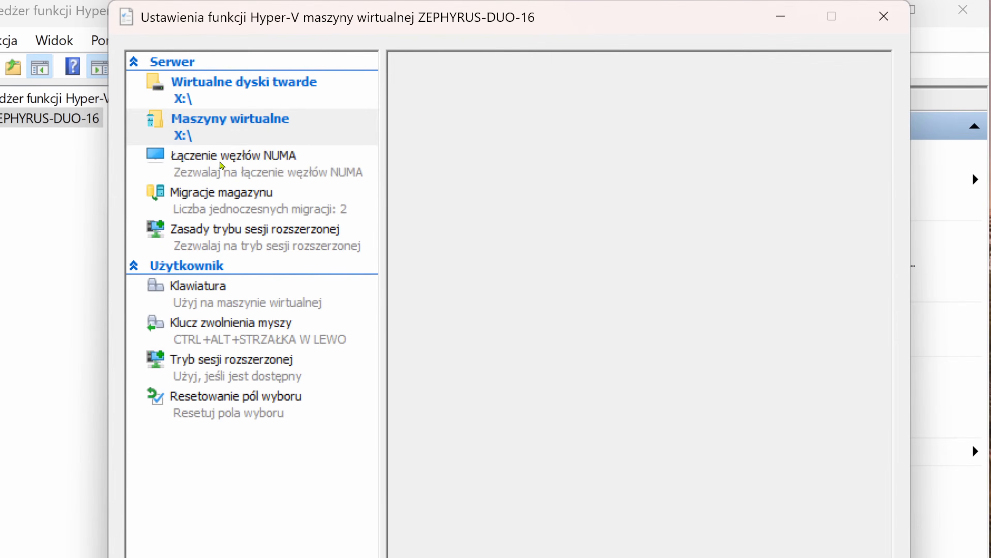
{"action": "left_click", "coordinate": [236, 204]}
{"action": "left_click", "coordinate": [248, 239]}
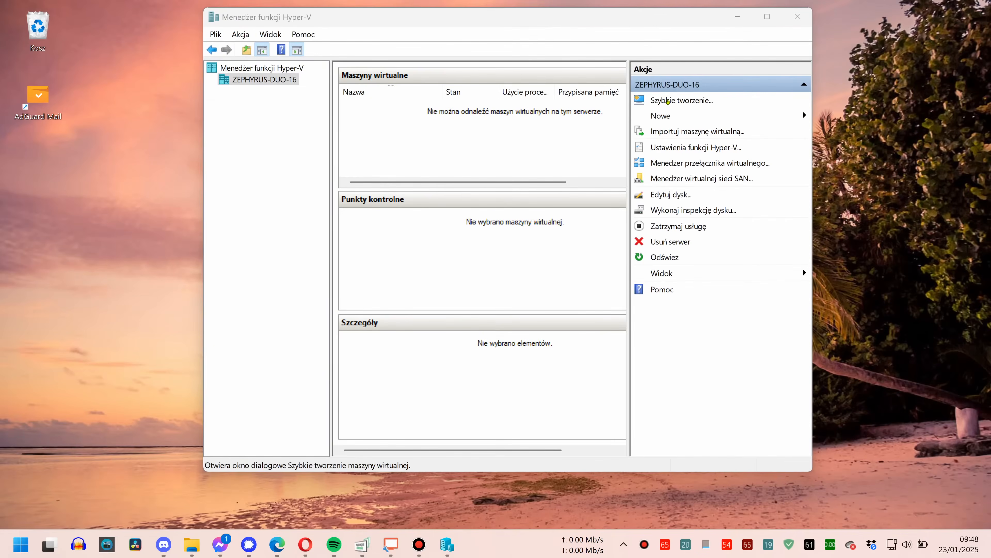
Step: Create a virtual machine with Quick Create using the Ubuntu 22.04 LTS image, checking its download details first
{"action": "left_click", "coordinate": [668, 101]}
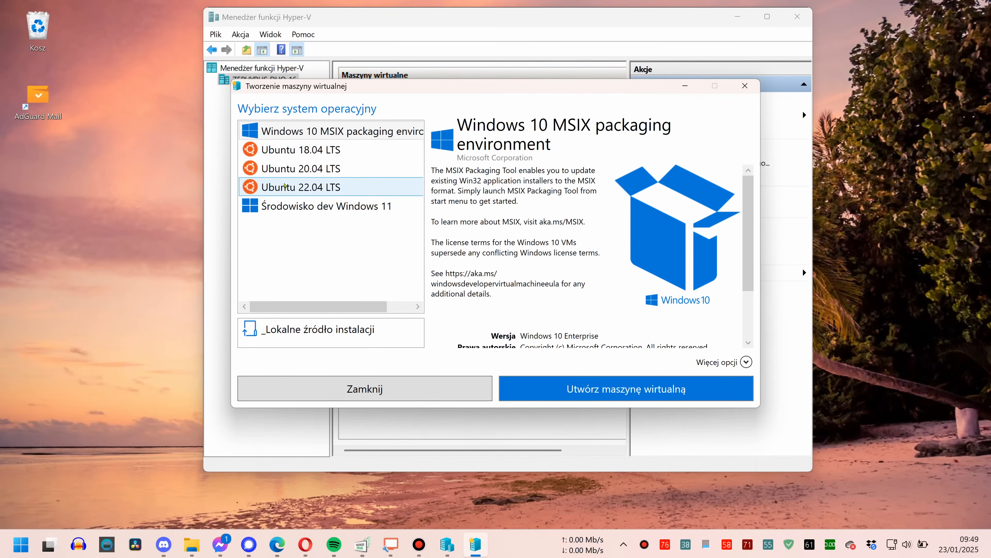
{"action": "left_click", "coordinate": [291, 189]}
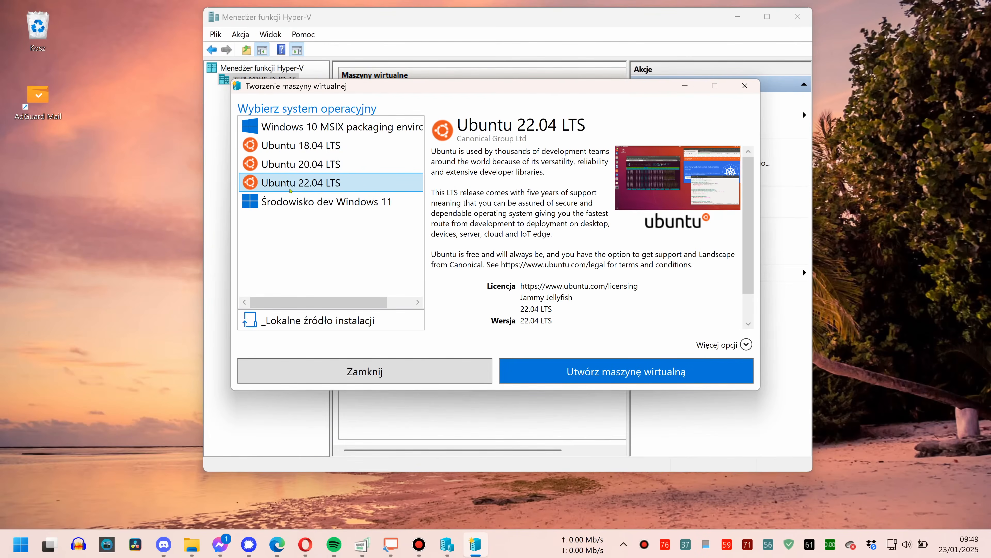
{"action": "scroll", "coordinate": [596, 220], "scroll_direction": "down", "scroll_amount": 2}
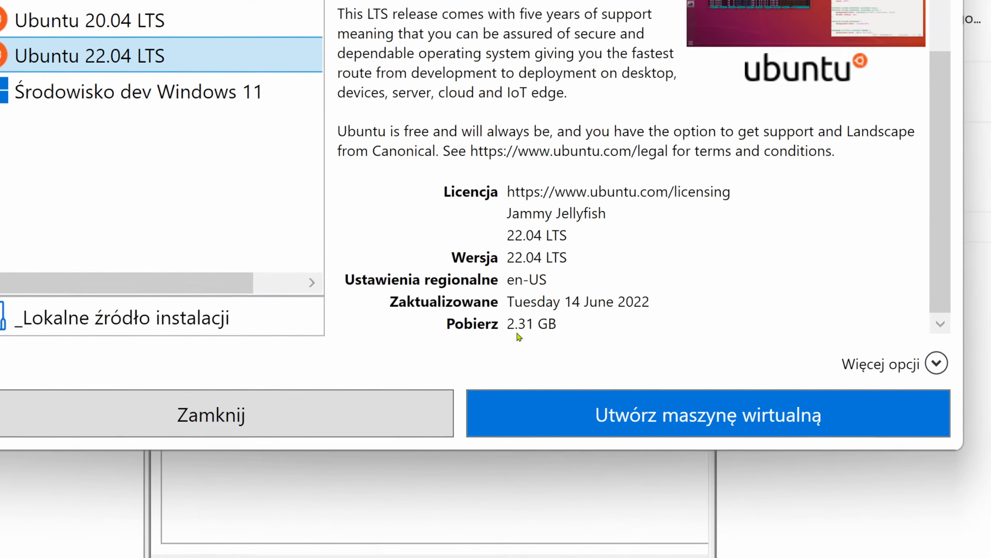
{"action": "left_click", "coordinate": [542, 328]}
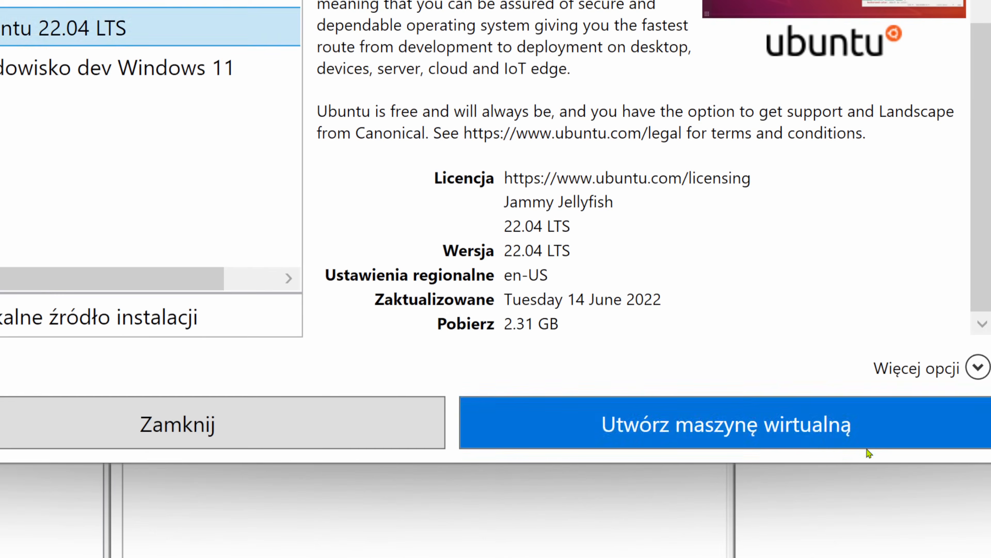
{"action": "left_click", "coordinate": [897, 438]}
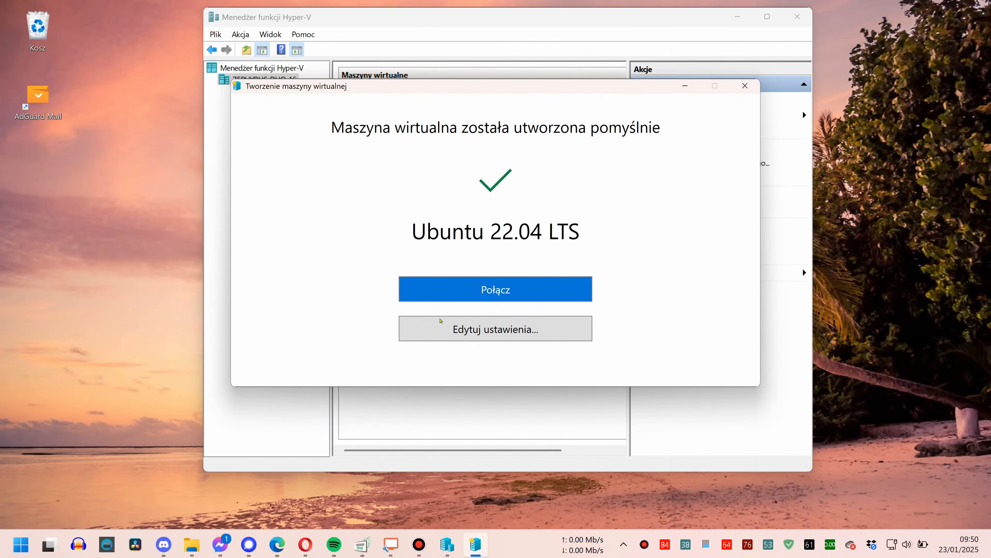
Step: Open the settings of the new Ubuntu 22.04 LTS virtual machine and review its firmware boot order and security options
{"action": "left_click", "coordinate": [480, 340]}
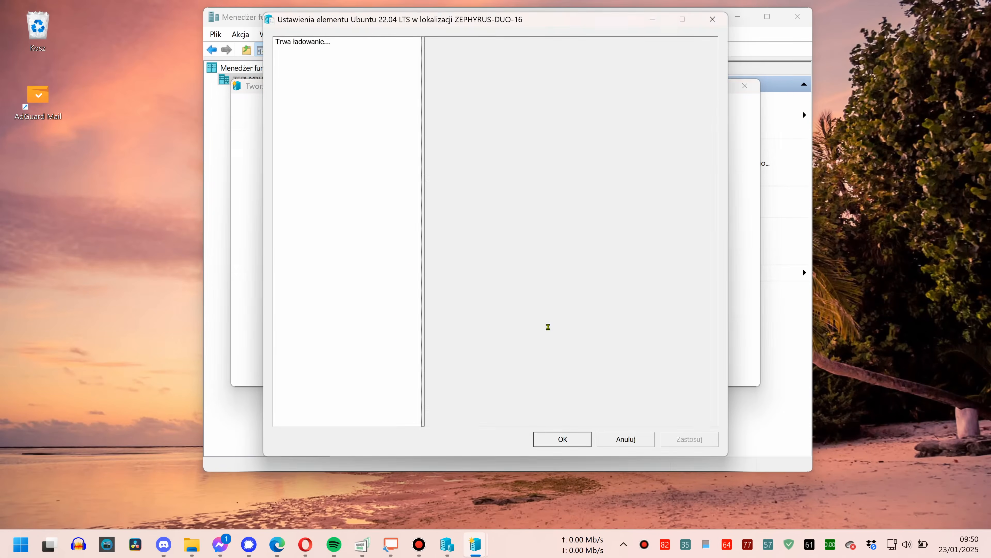
{"action": "left_click", "coordinate": [325, 64]}
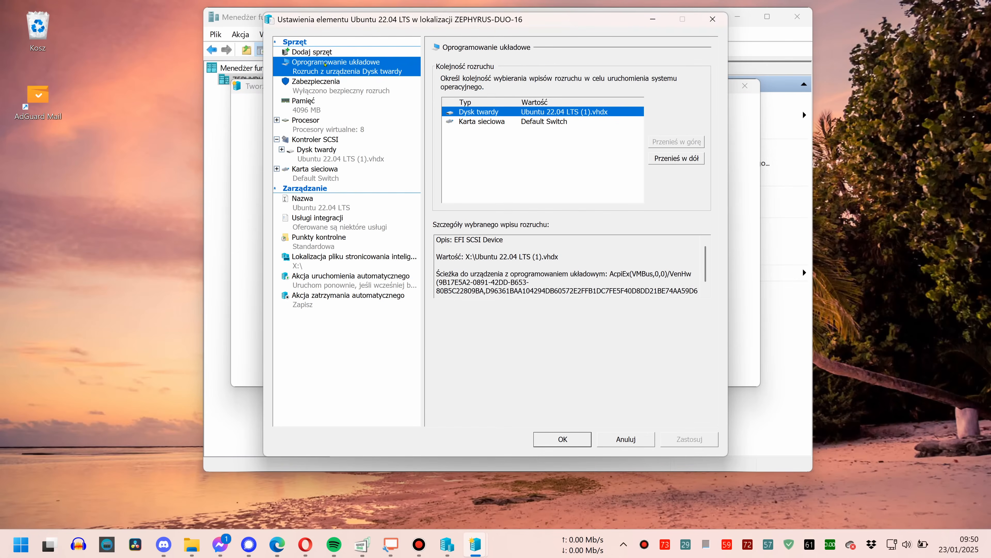
{"action": "left_click", "coordinate": [316, 81]}
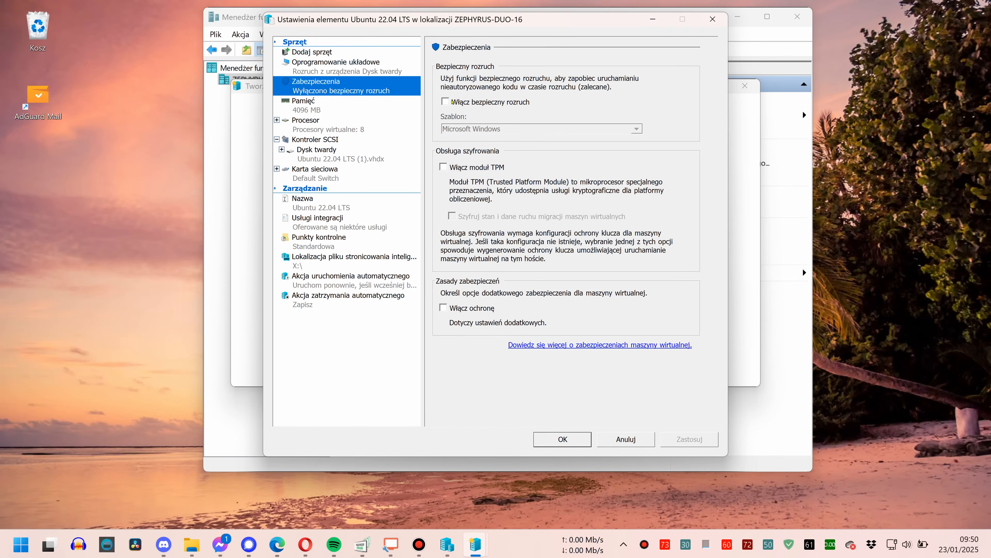
Step: Try enabling Secure Boot with the Microsoft Windows template and the TPM module, then turn Secure Boot off again
{"action": "left_click", "coordinate": [445, 101]}
{"action": "left_click", "coordinate": [495, 129]}
{"action": "left_click", "coordinate": [495, 138]}
{"action": "left_click", "coordinate": [489, 167]}
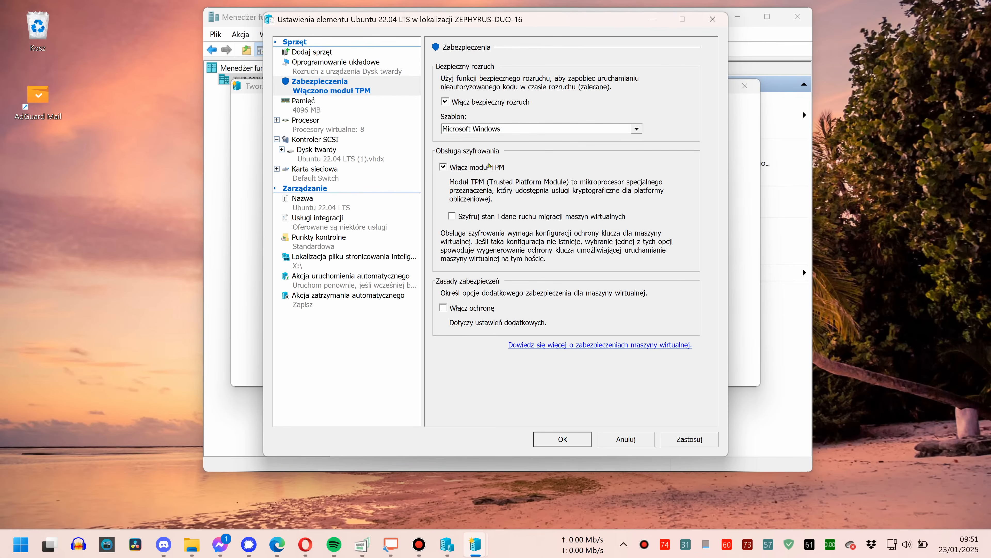
{"action": "left_click", "coordinate": [457, 102]}
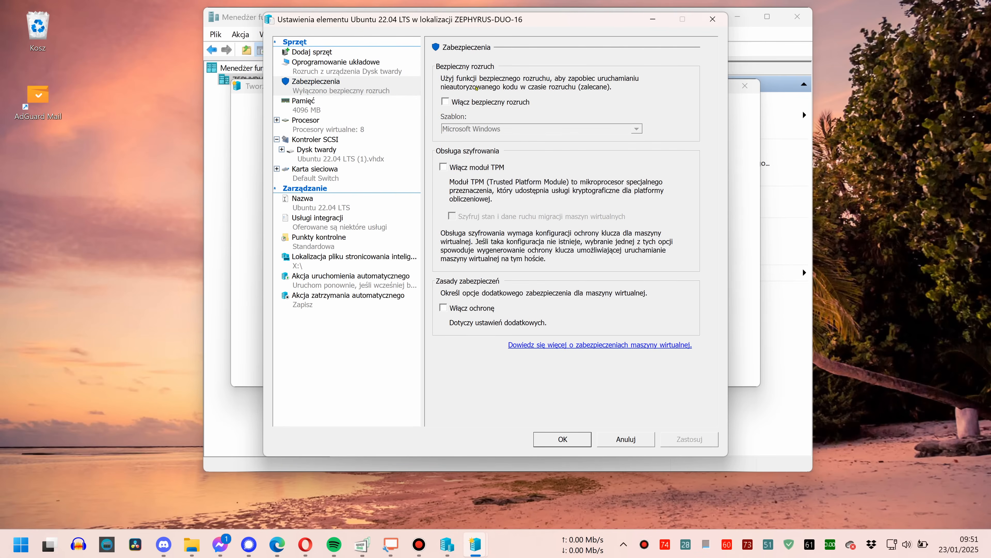
Step: Show the virtual machine's memory settings and switch dynamic memory off and back on
{"action": "left_click", "coordinate": [328, 101]}
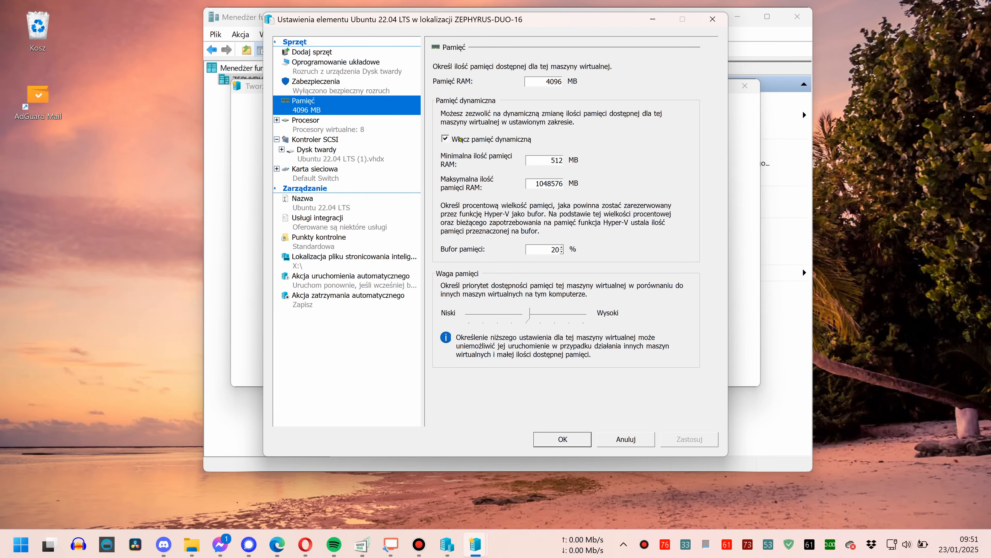
{"action": "left_click", "coordinate": [458, 138]}
{"action": "left_click", "coordinate": [459, 138]}
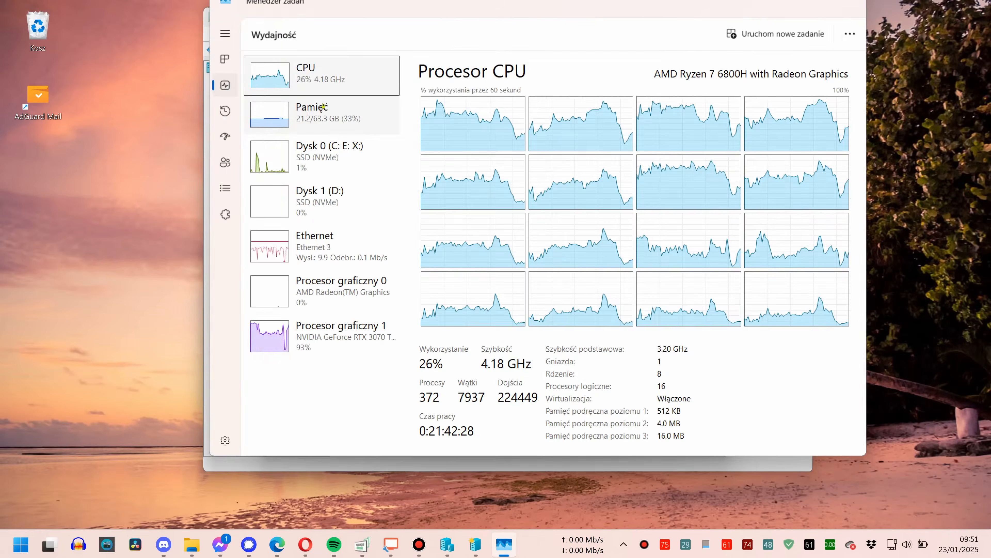
Step: Check the host computer's memory details in the performance view of Task Manager
{"action": "left_click", "coordinate": [324, 106]}
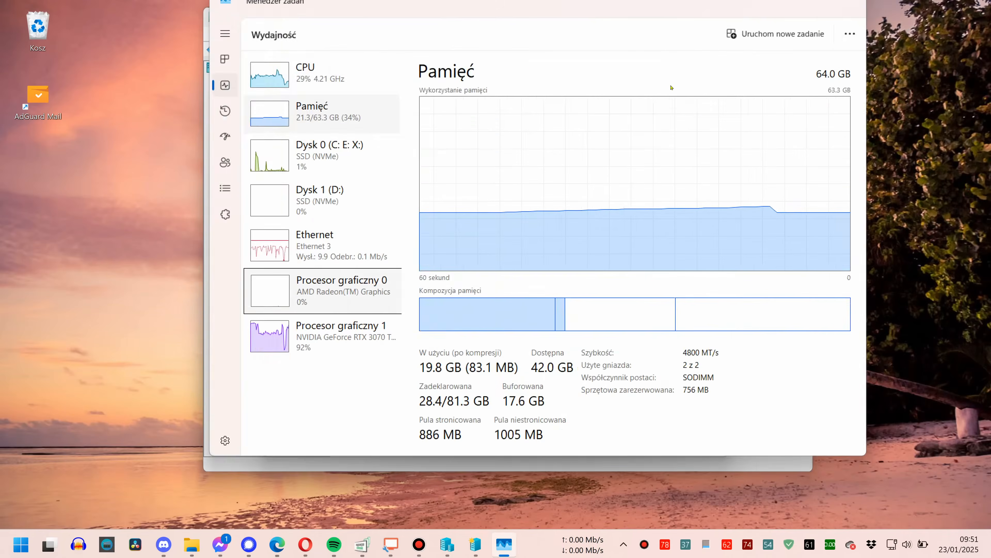
{"action": "left_click_drag", "start_coordinate": [620, 5], "coordinate": [706, 20]}
{"action": "key", "text": "Home"}
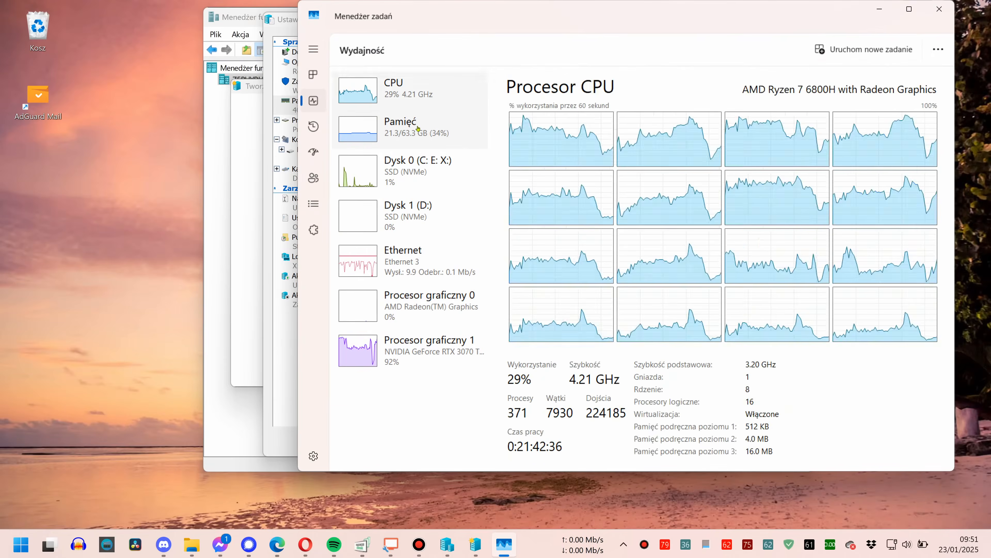
{"action": "key", "text": "Down"}
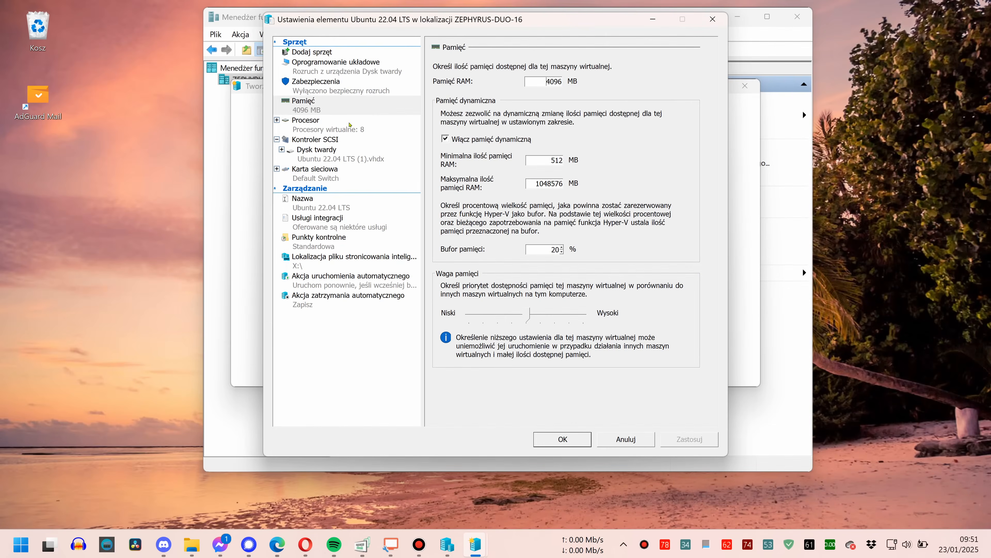
Step: Examine the virtual machine's processor settings and virtual processor count, comparing them with the host's CPU details in Task Manager
{"action": "left_click", "coordinate": [350, 126]}
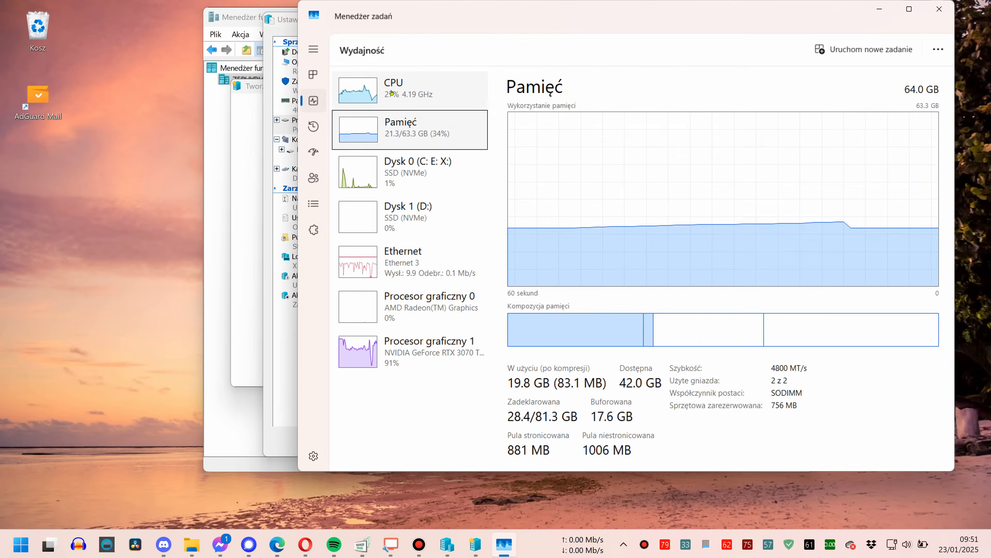
{"action": "left_click", "coordinate": [392, 93]}
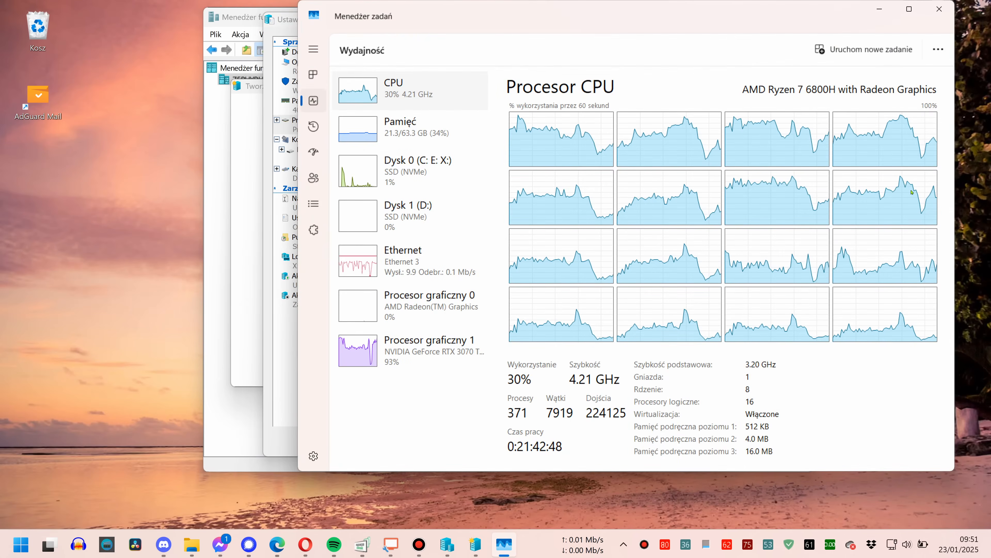
{"action": "left_click", "coordinate": [876, 16]}
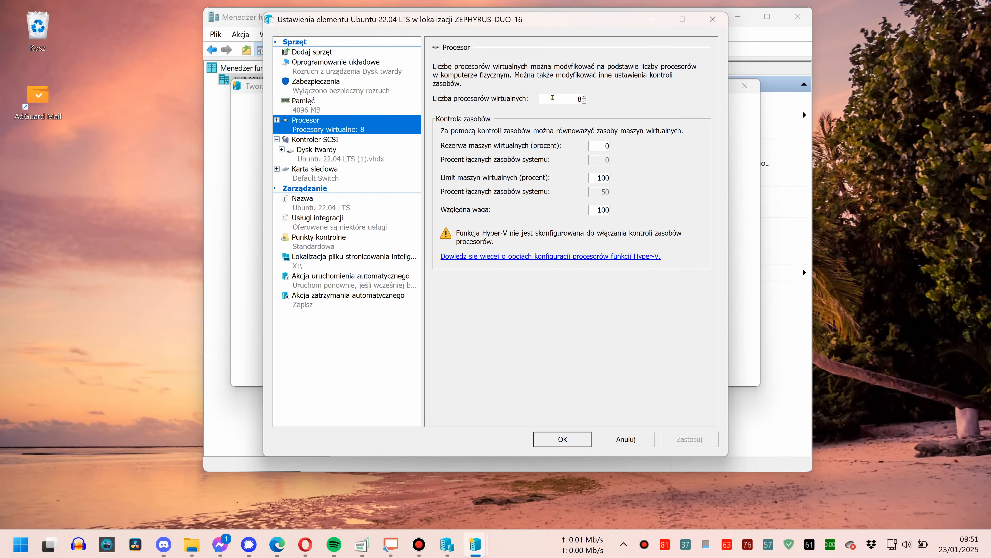
{"action": "left_click_drag", "start_coordinate": [552, 97], "coordinate": [600, 104]}
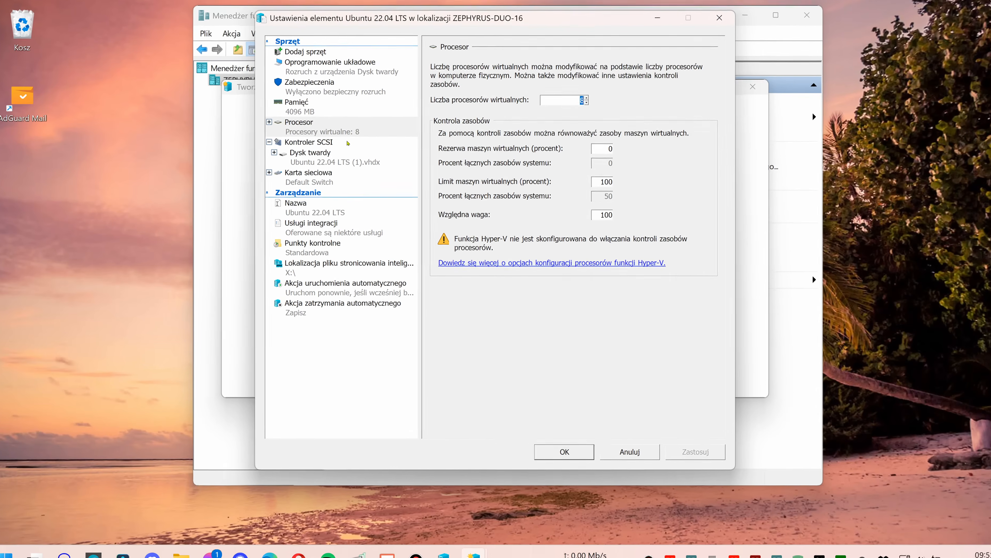
Step: Review the drive types that can be attached to the SCSI controller, including the DVD drive, and view the virtual hard disk entry
{"action": "left_click", "coordinate": [379, 141]}
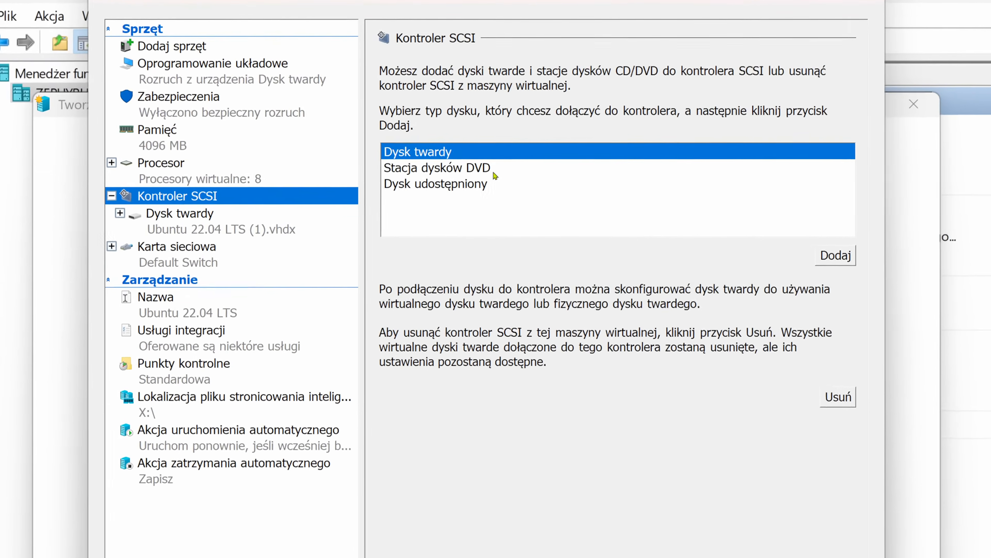
{"action": "left_click", "coordinate": [494, 156]}
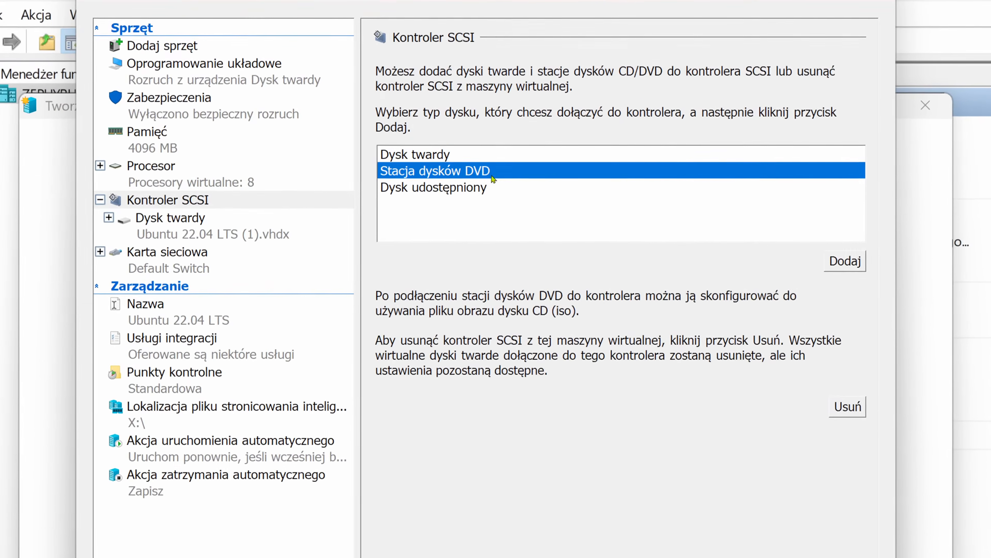
{"action": "left_click", "coordinate": [486, 173]}
{"action": "left_click", "coordinate": [483, 174]}
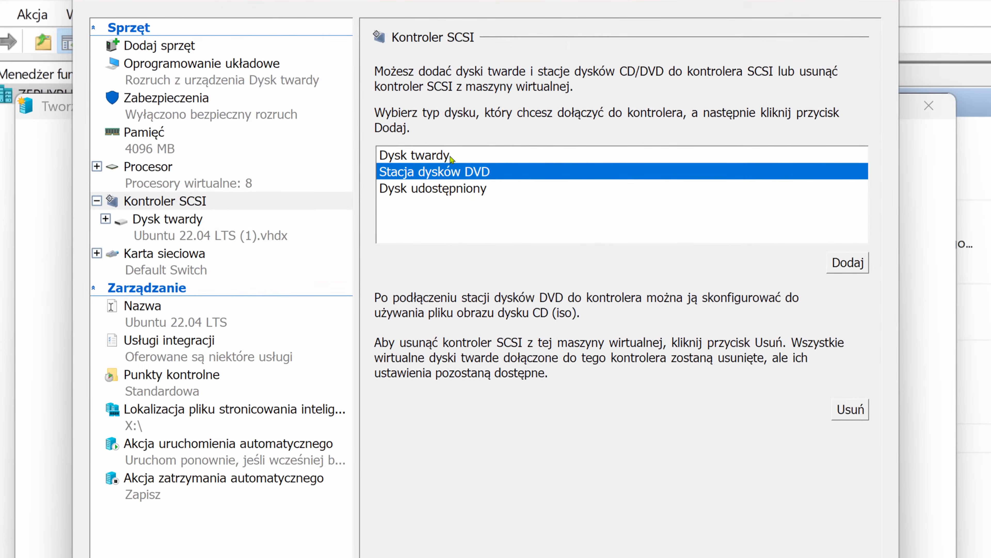
{"action": "left_click", "coordinate": [483, 161]}
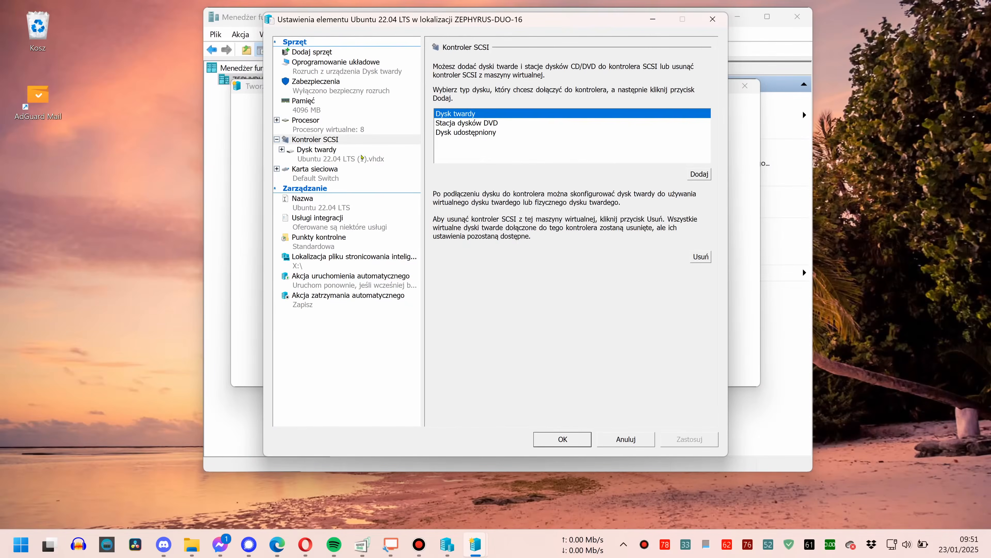
{"action": "left_click", "coordinate": [361, 157]}
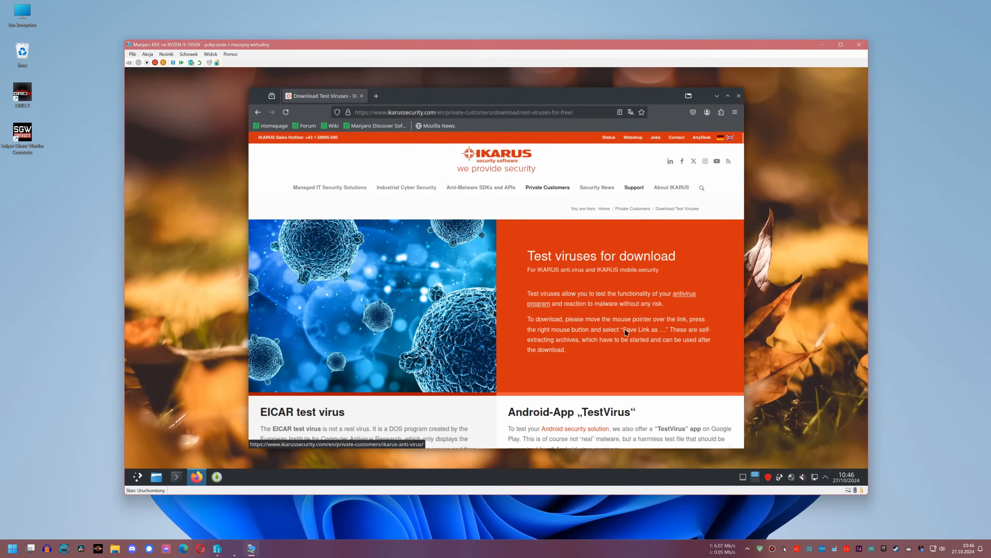
Step: Read through the IKARUS test virus page in the Manjaro virtual machine and request the EICAR test virus download
{"action": "scroll", "coordinate": [574, 342], "scroll_direction": "down", "scroll_amount": 1}
{"action": "scroll", "coordinate": [577, 304], "scroll_direction": "down", "scroll_amount": 2}
{"action": "scroll", "coordinate": [563, 302], "scroll_direction": "down", "scroll_amount": 2}
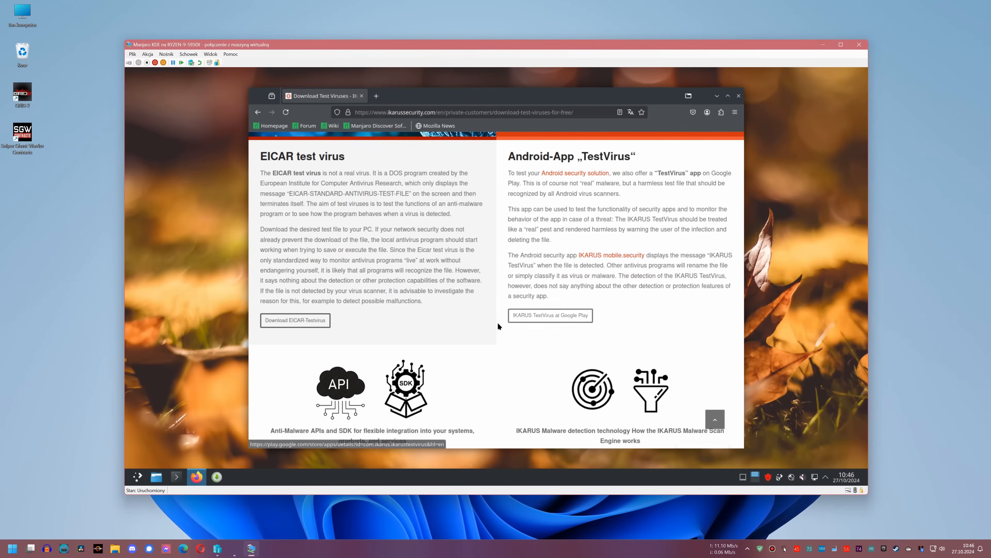
{"action": "left_click", "coordinate": [275, 327]}
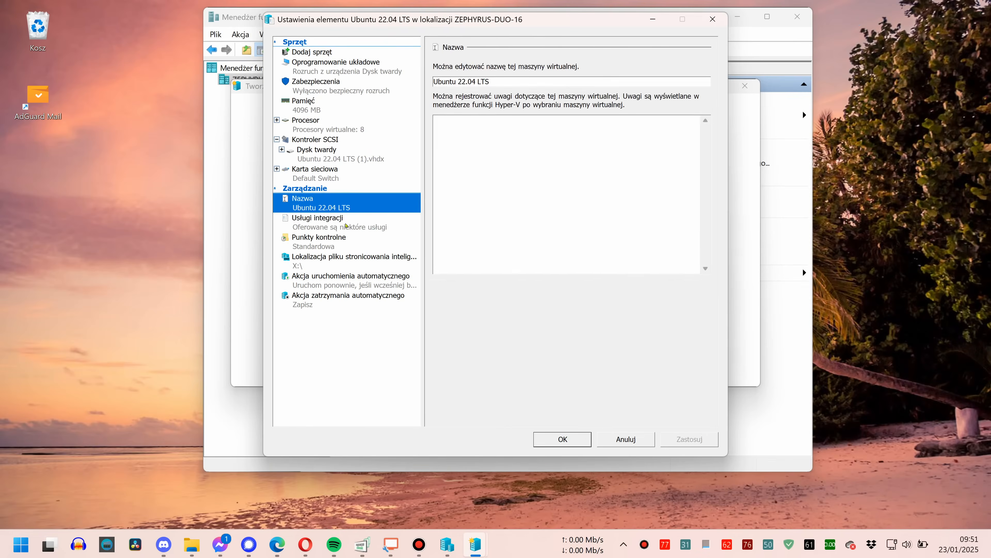
Step: Review the virtual machine's integration services, checkpoints, smart paging file location, and automatic start and stop actions
{"action": "left_click", "coordinate": [345, 226]}
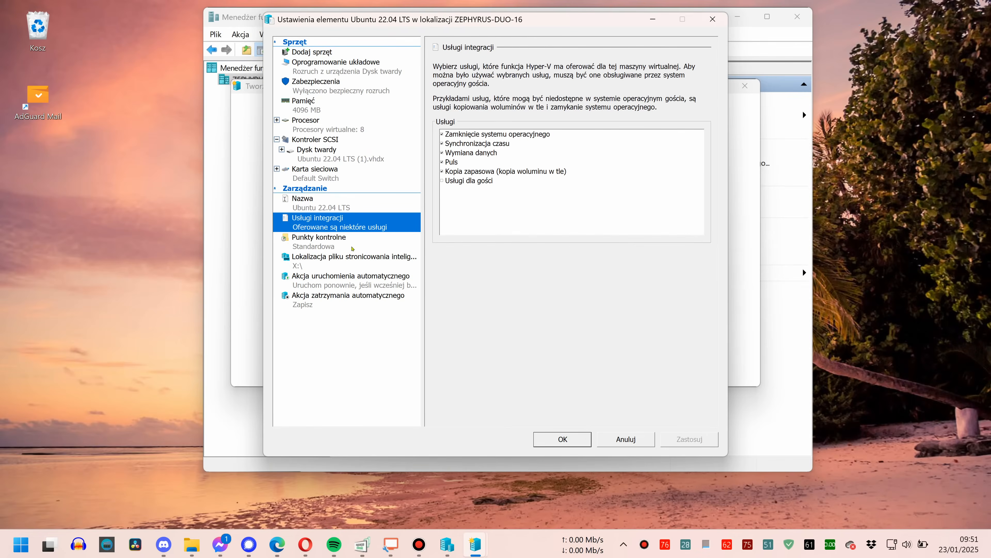
{"action": "left_click", "coordinate": [353, 248]}
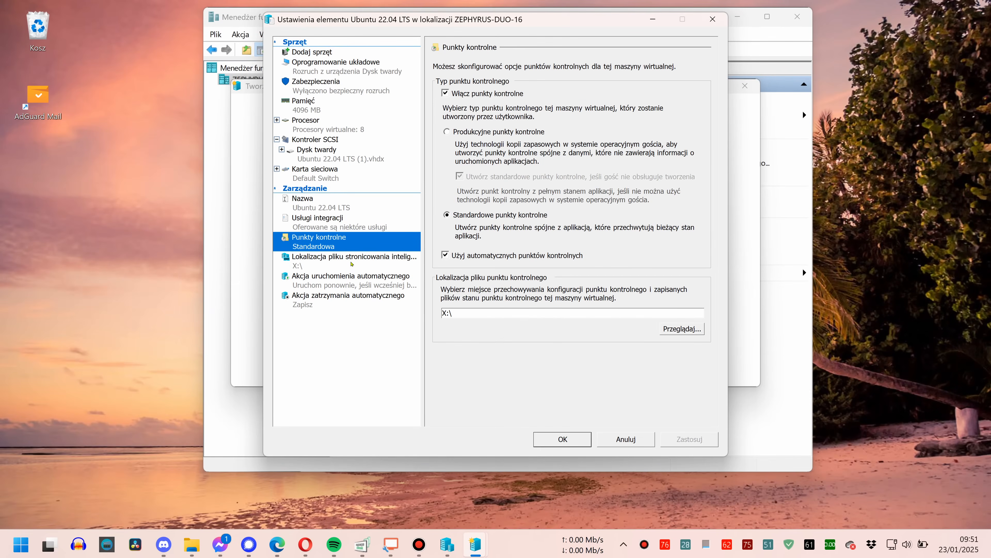
{"action": "left_click", "coordinate": [359, 265]}
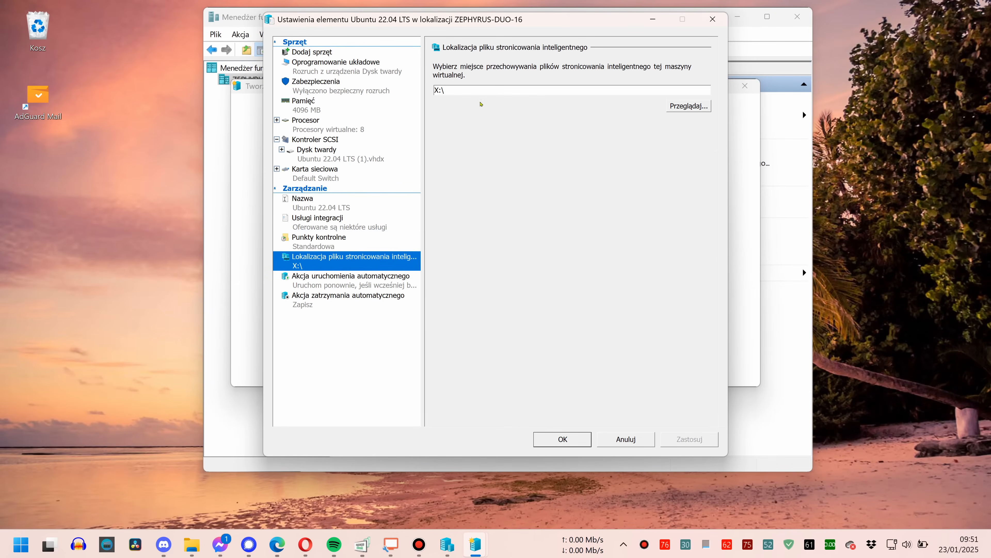
{"action": "left_click", "coordinate": [381, 275]}
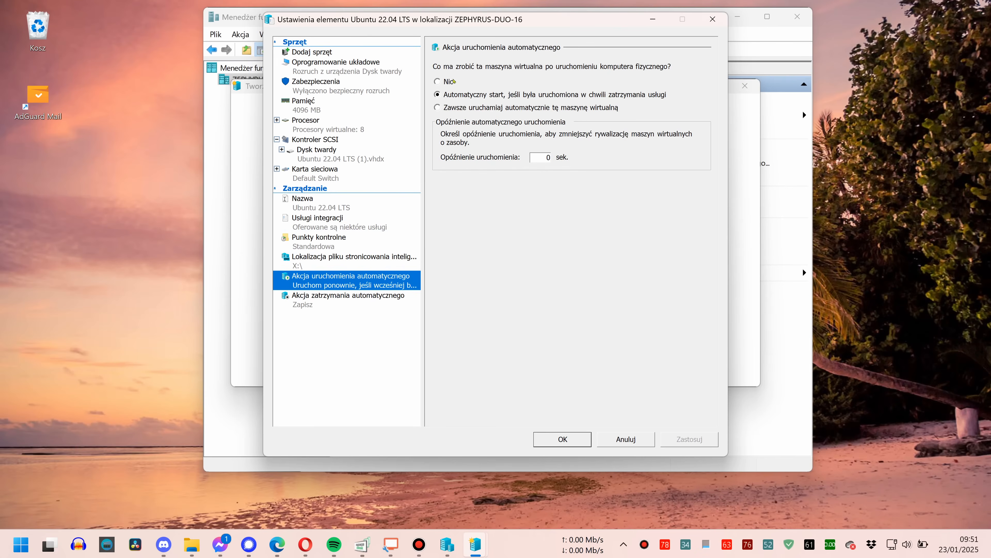
{"action": "left_click", "coordinate": [380, 297]}
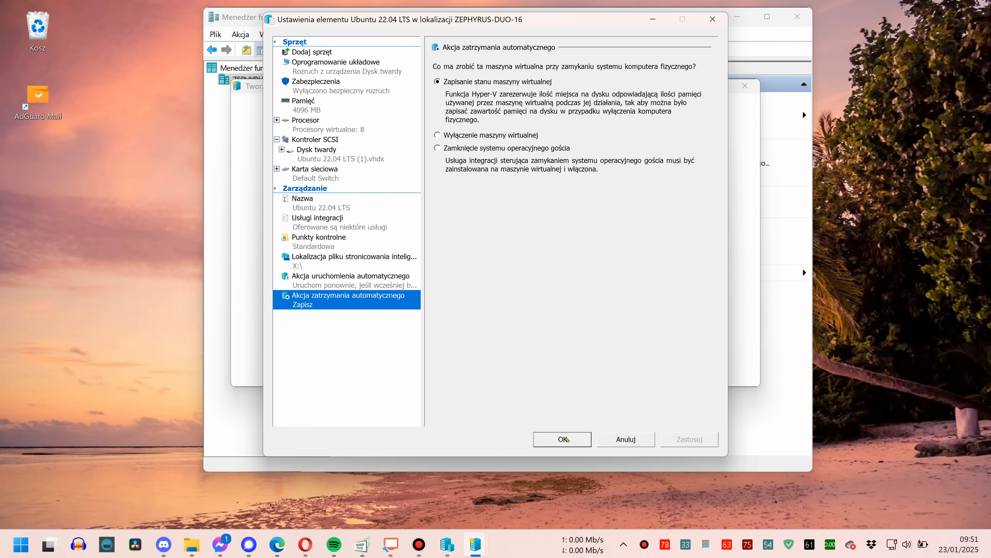
Step: Accept the virtual machine settings, connect to Ubuntu 22.04 LTS from the creation window, and start the machine
{"action": "left_click", "coordinate": [568, 440]}
{"action": "left_click", "coordinate": [542, 290]}
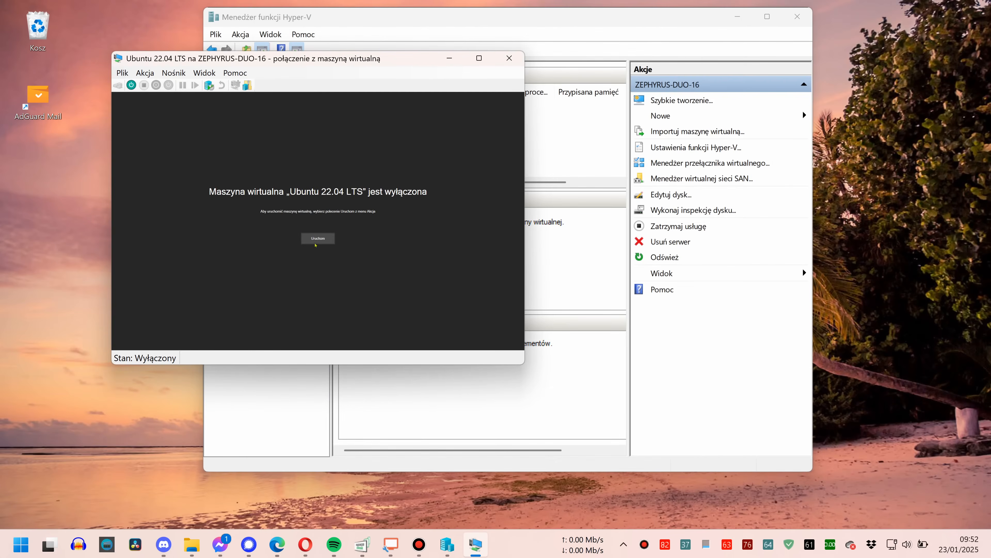
{"action": "left_click", "coordinate": [318, 238]}
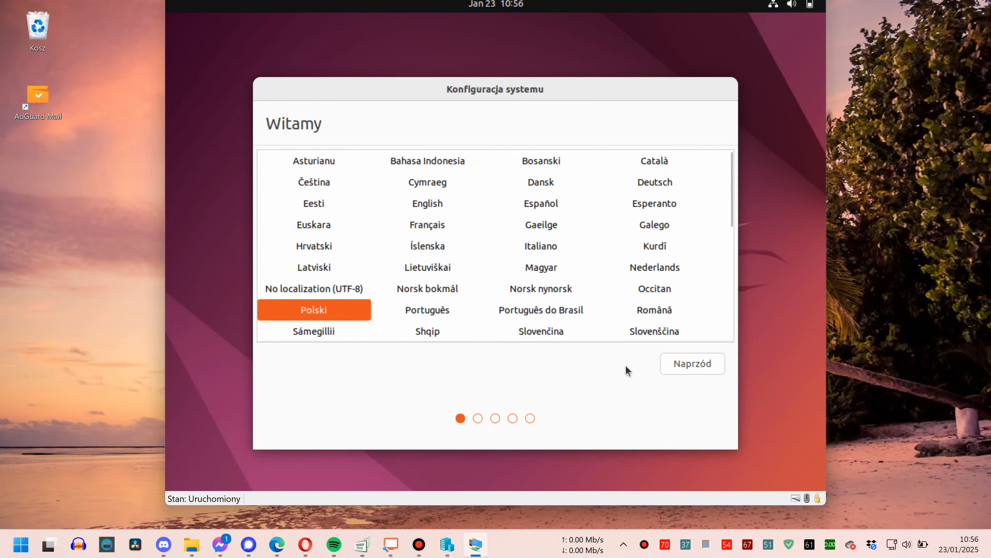
Step: Proceed with Polish as the Ubuntu setup language and try the automatic login and required password options for the user account
{"action": "left_click", "coordinate": [693, 361]}
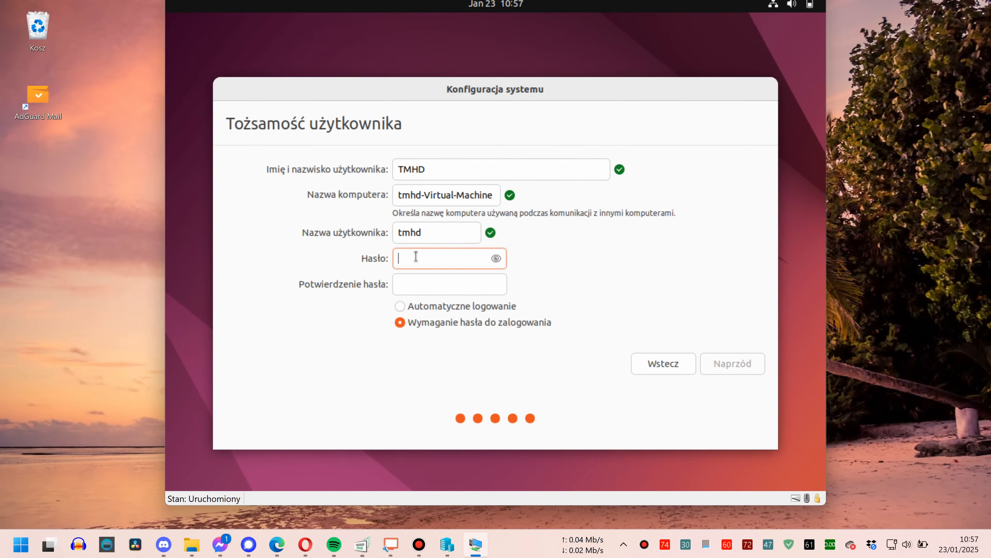
{"action": "left_click", "coordinate": [400, 308]}
{"action": "left_click", "coordinate": [411, 324]}
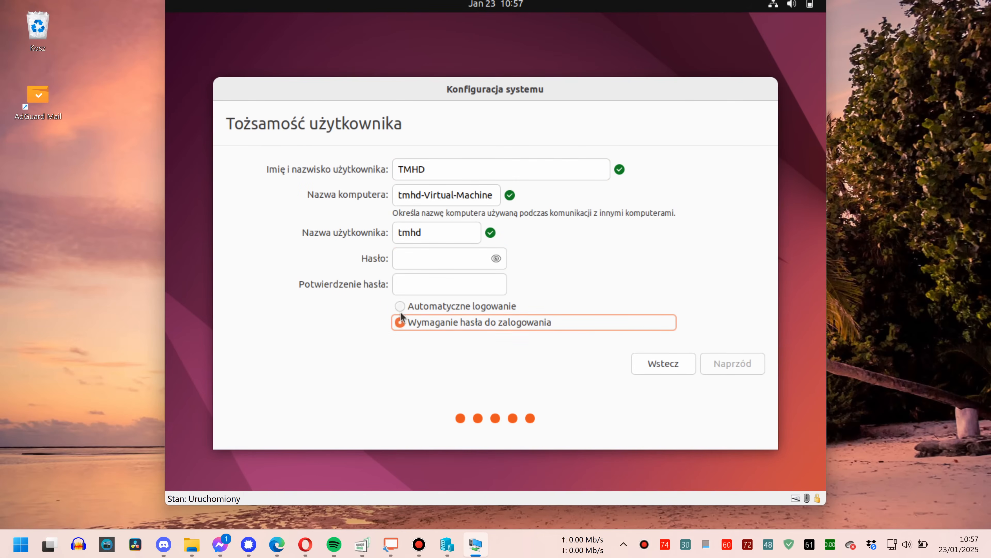
{"action": "left_click", "coordinate": [400, 306]}
{"action": "left_click", "coordinate": [400, 258]}
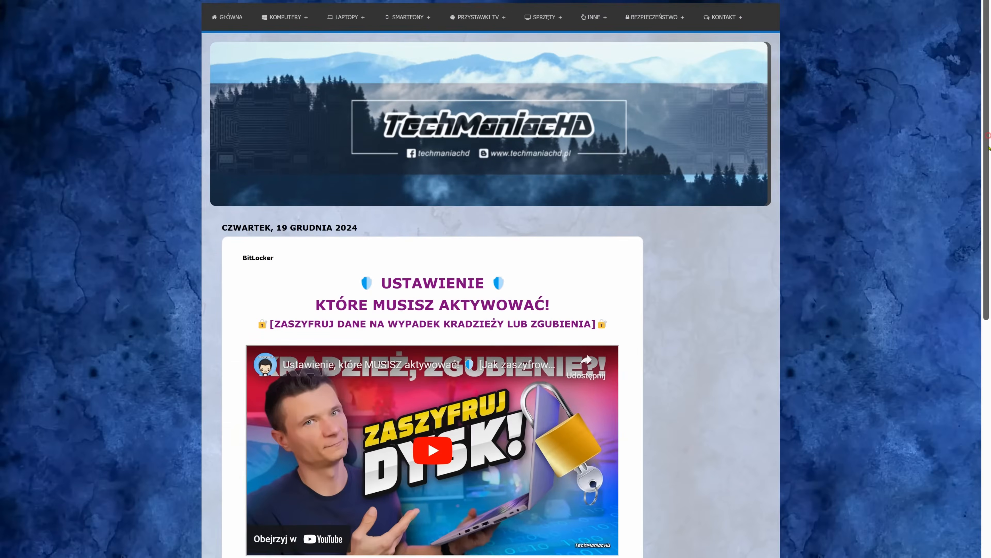
{"action": "scroll", "coordinate": [605, 320], "scroll_direction": "down", "scroll_amount": 3}
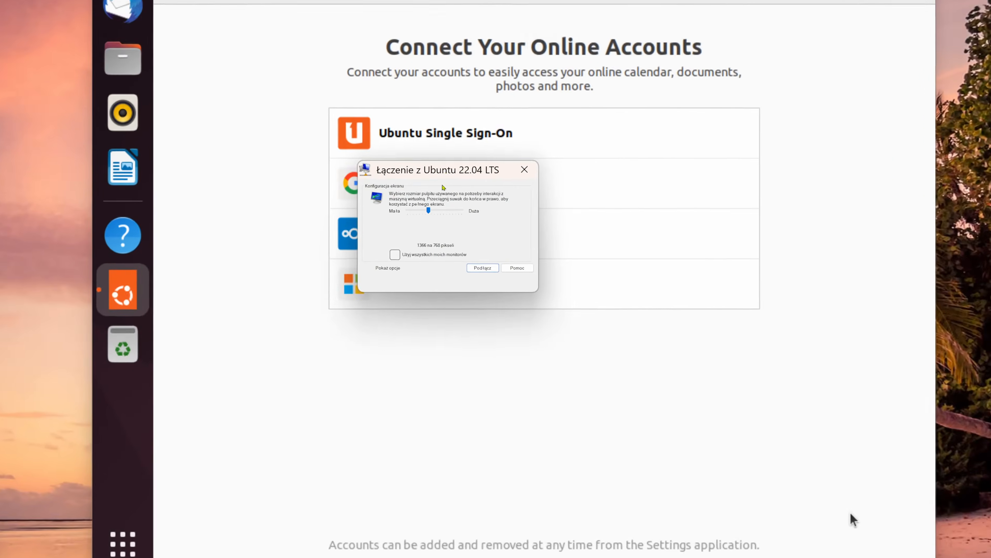
Step: Connect to the virtual machine with the desktop size set to 2560 by 1600 pixels and log in with the account password
{"action": "left_click_drag", "start_coordinate": [431, 230], "coordinate": [478, 232]}
{"action": "left_click_drag", "start_coordinate": [511, 267], "coordinate": [556, 273]}
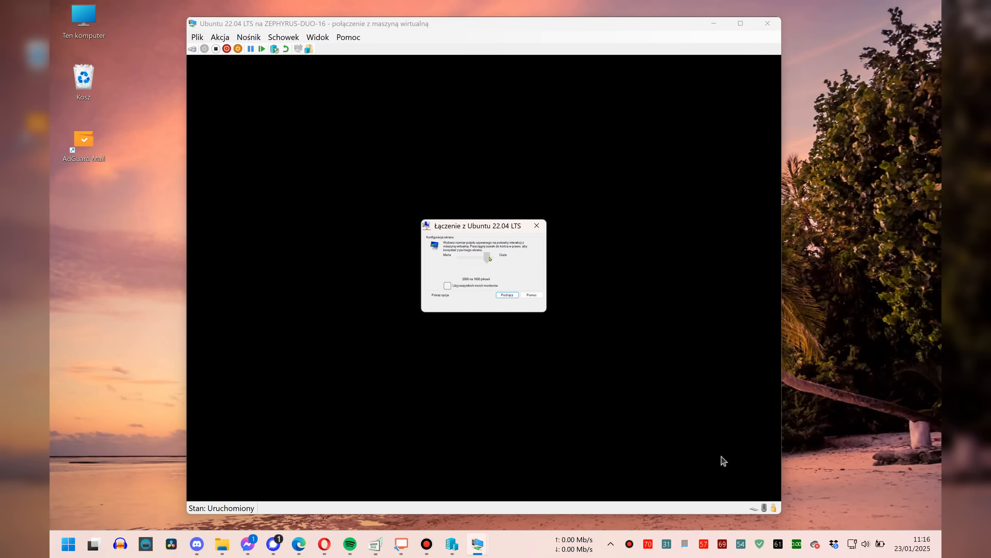
{"action": "left_click", "coordinate": [507, 295]}
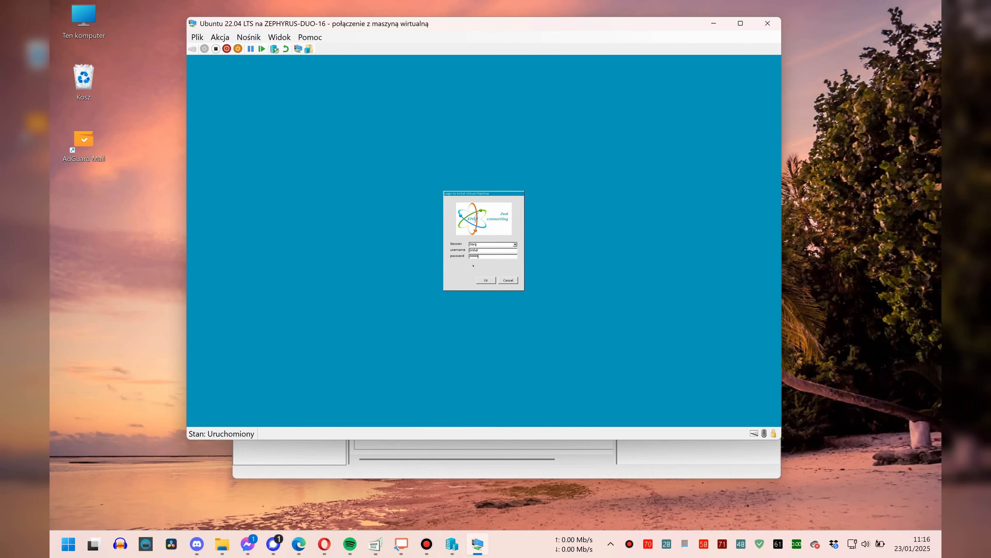
{"action": "key", "text": "Return"}
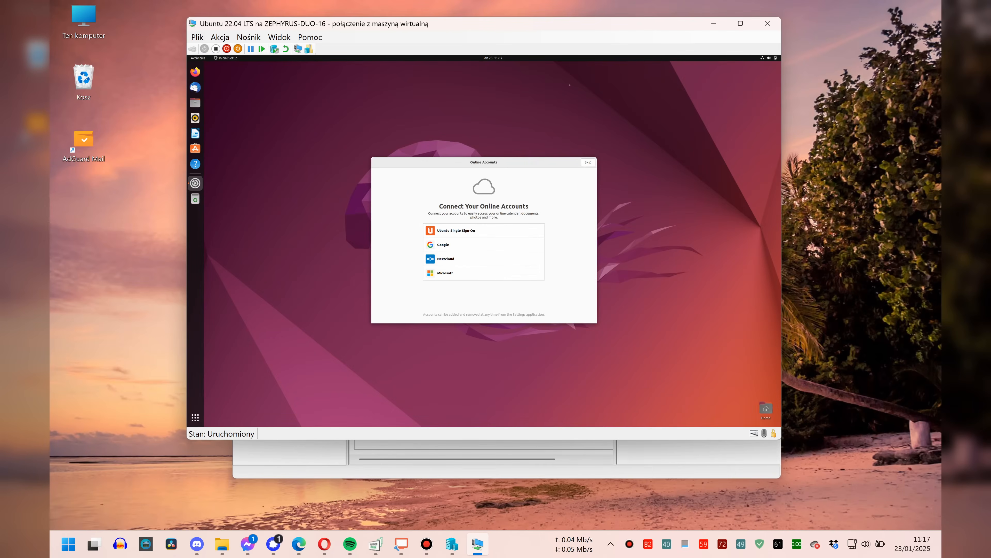
Step: Move the Ubuntu connection window across the desktop, minimize it, and restore it
{"action": "left_click_drag", "start_coordinate": [514, 26], "coordinate": [473, 59]}
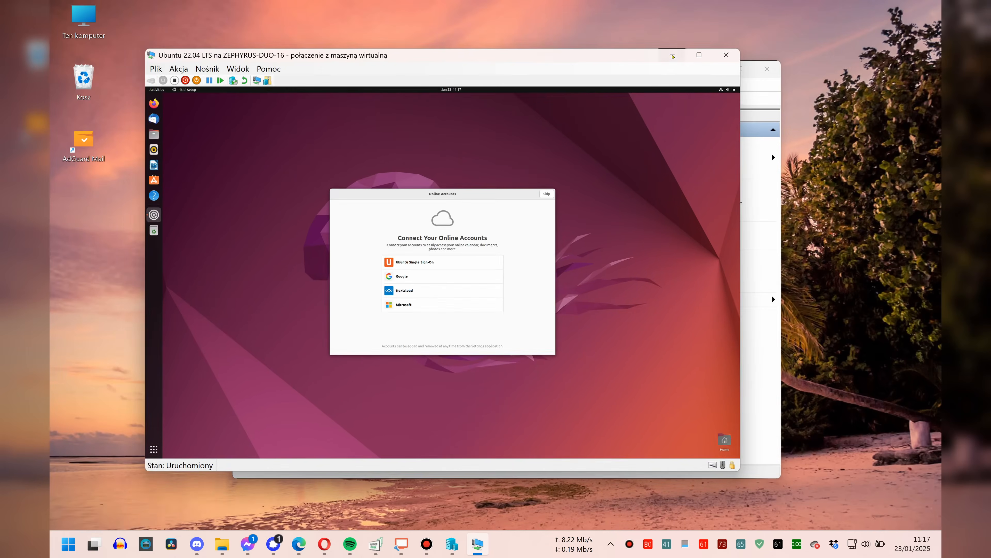
{"action": "left_click", "coordinate": [672, 56]}
{"action": "left_click", "coordinate": [479, 542]}
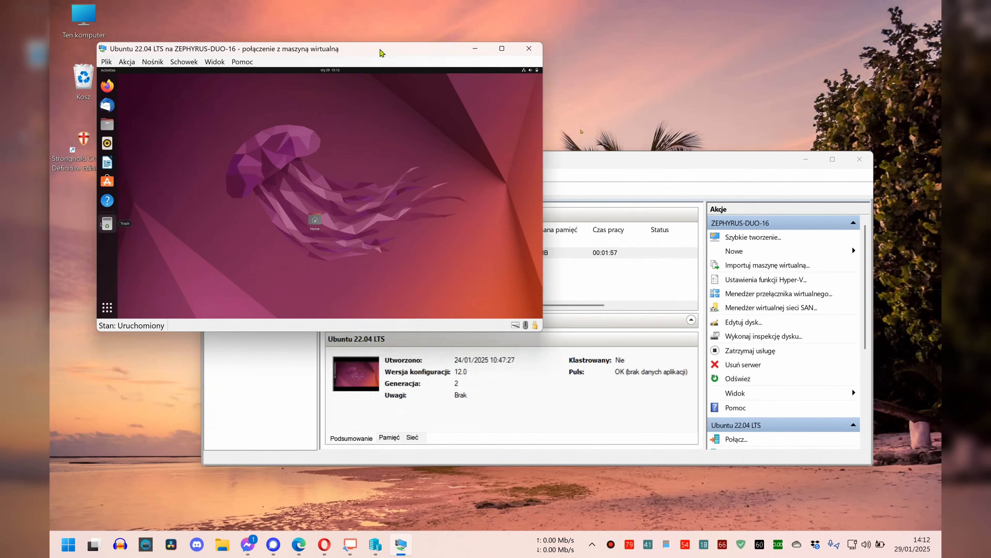
Step: Reposition the running Ubuntu window, minimize and restore it, and bring up Hyper-V Manager before minimizing the manager
{"action": "left_click_drag", "start_coordinate": [478, 57], "coordinate": [807, 34]}
{"action": "left_click", "coordinate": [807, 32]}
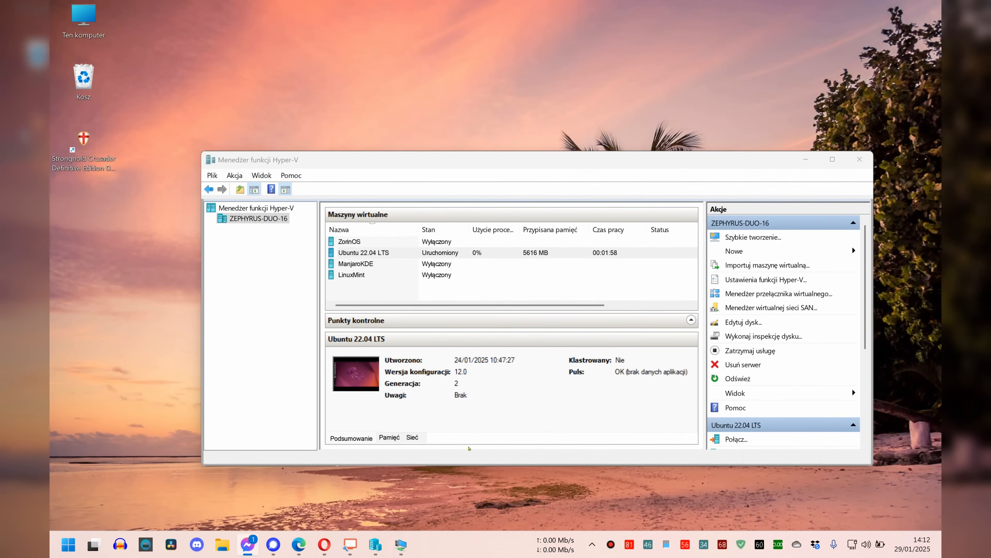
{"action": "left_click", "coordinate": [396, 545]}
{"action": "left_click", "coordinate": [376, 544]}
{"action": "left_click", "coordinate": [806, 160]}
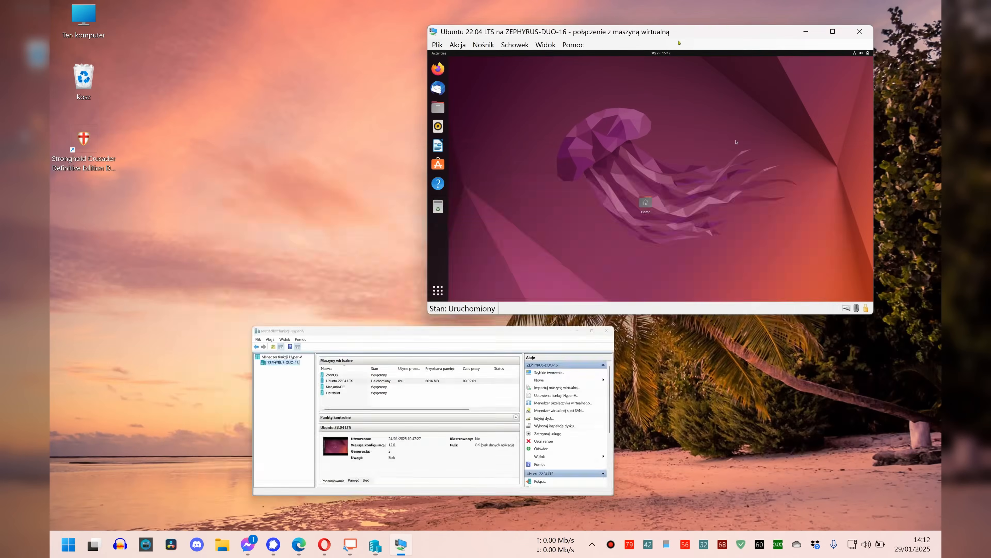
{"action": "left_click_drag", "start_coordinate": [735, 31], "coordinate": [724, 50]}
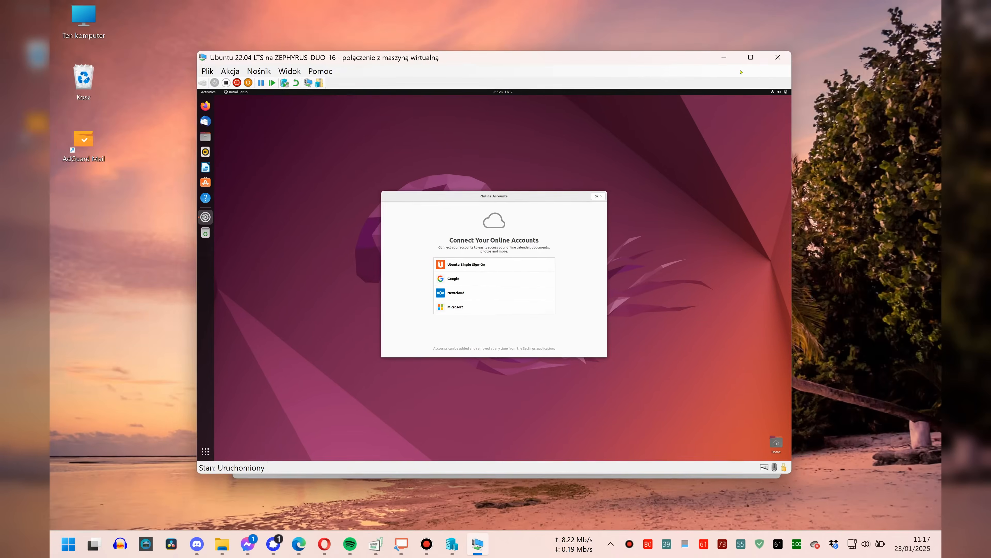
Step: Switch the Ubuntu virtual machine to full screen and return it to windowed view
{"action": "left_click", "coordinate": [747, 58]}
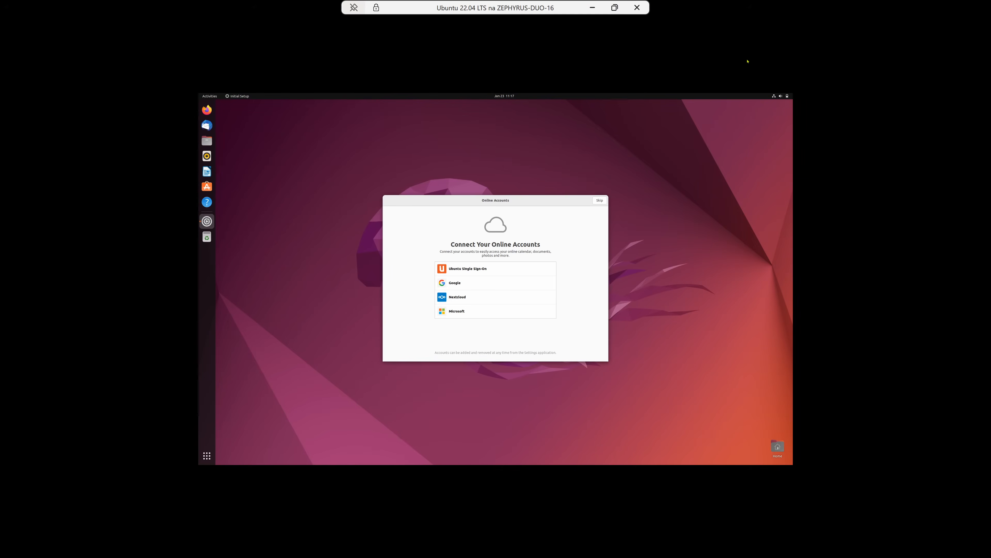
{"action": "left_click", "coordinate": [615, 8]}
{"action": "left_click", "coordinate": [568, 26]}
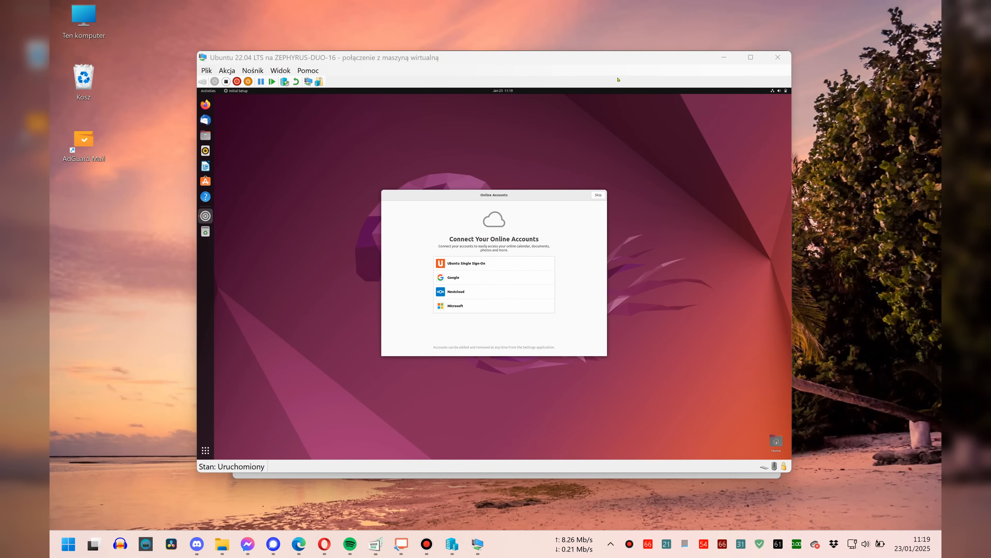
Step: Close the connection window, reconnect to the running Ubuntu 22.04 LTS machine from the virtual machine list, and log in with the account password
{"action": "left_click", "coordinate": [782, 58]}
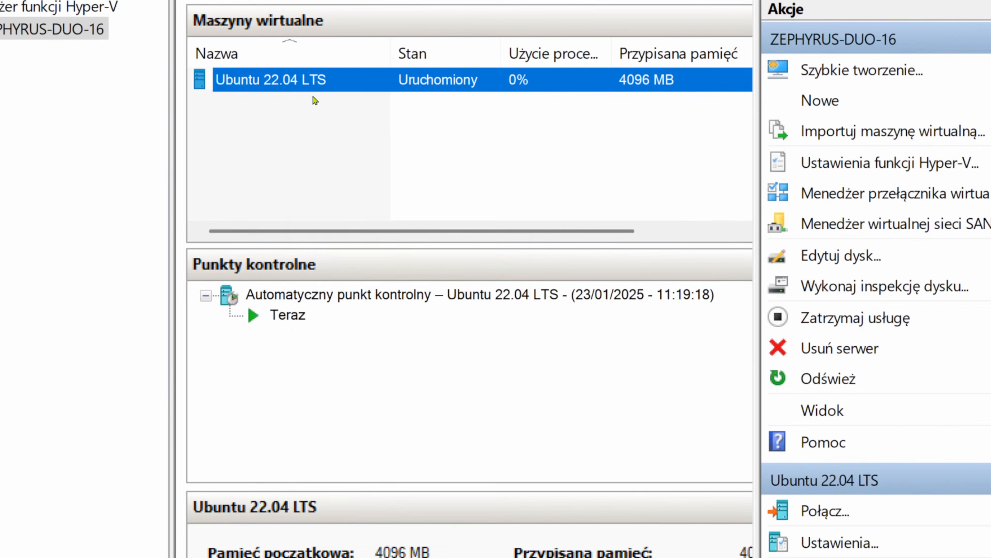
{"action": "right_click", "coordinate": [299, 90]}
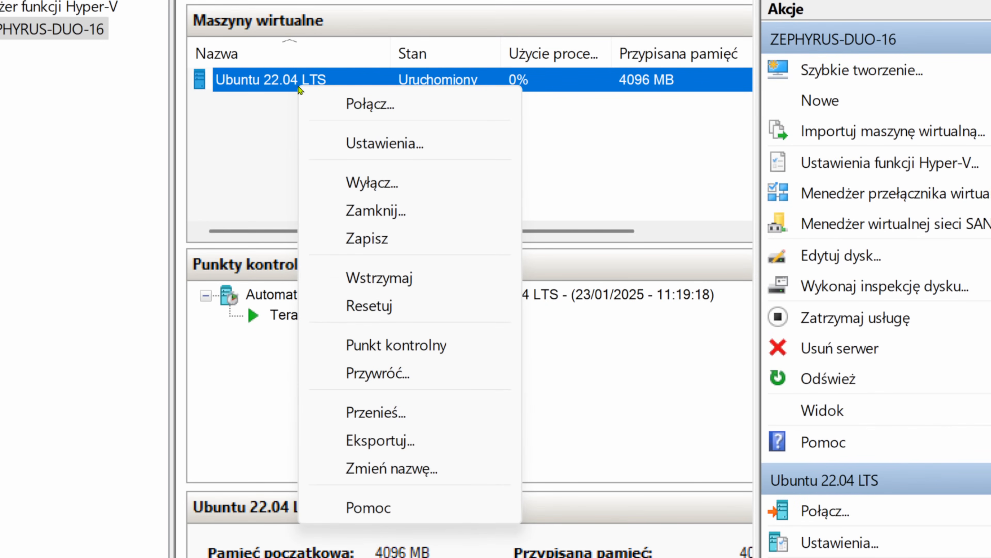
{"action": "left_click", "coordinate": [339, 104]}
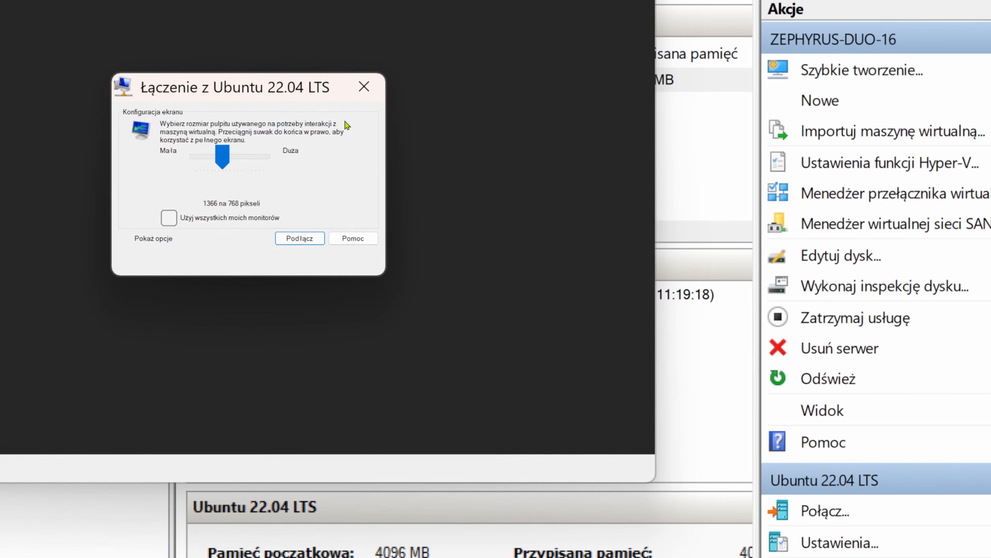
{"action": "left_click", "coordinate": [299, 238]}
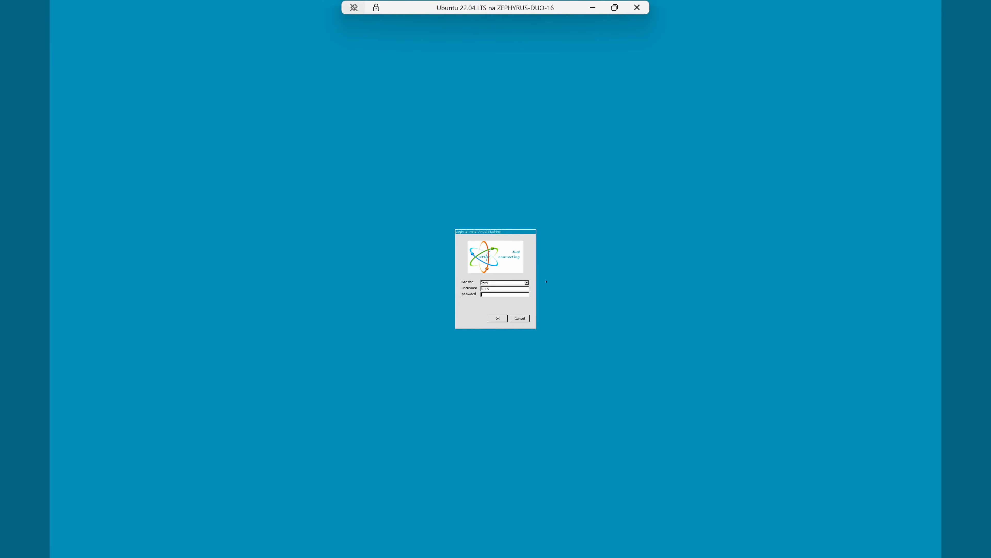
{"action": "key", "text": "Return"}
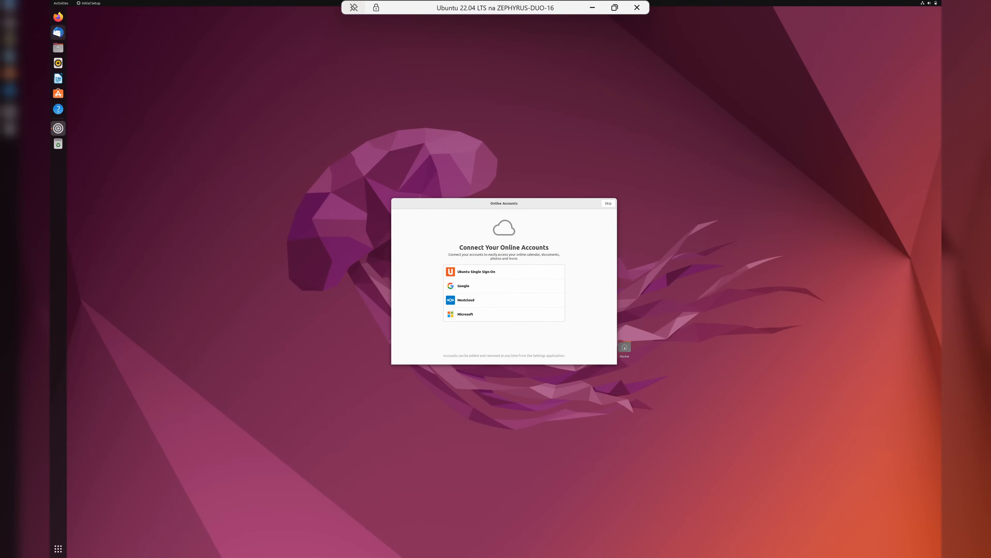
Step: Minimize the full-screen Ubuntu session to reveal Hyper-V Manager and bring the session back
{"action": "left_click", "coordinate": [593, 12]}
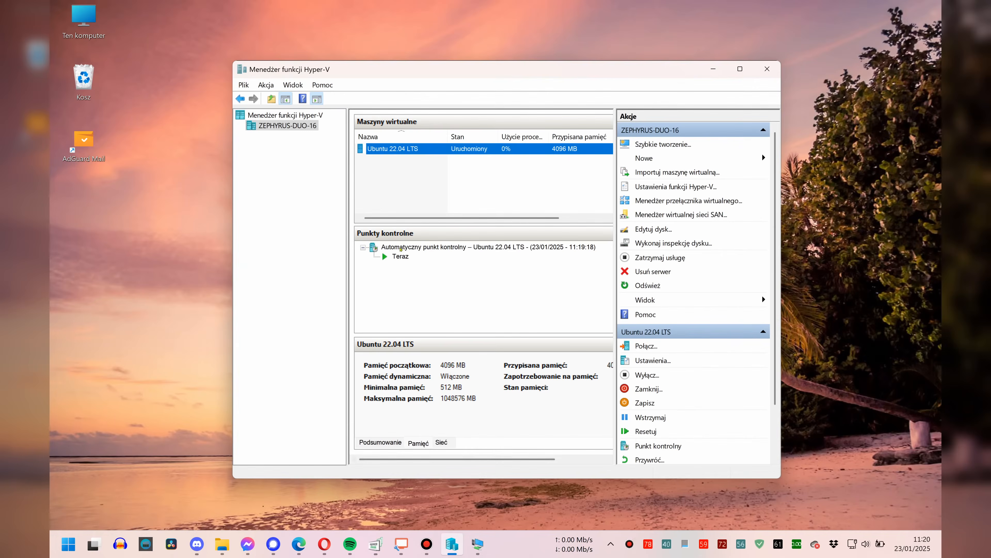
{"action": "left_click", "coordinate": [482, 543]}
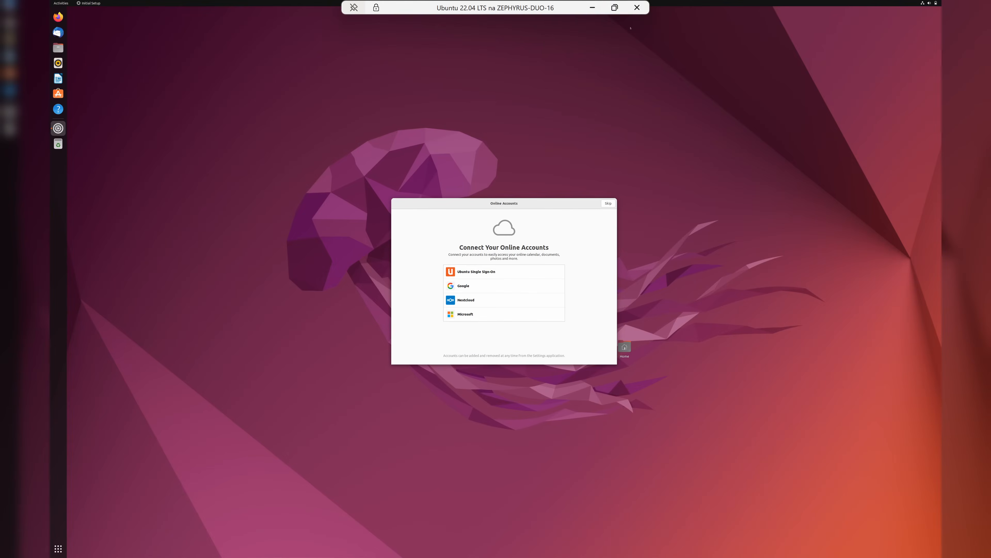
Step: Take the Ubuntu session out of full screen, move its window across the desktop, and return it to full screen
{"action": "left_click", "coordinate": [615, 7]}
{"action": "left_click_drag", "start_coordinate": [645, 64], "coordinate": [442, 36]}
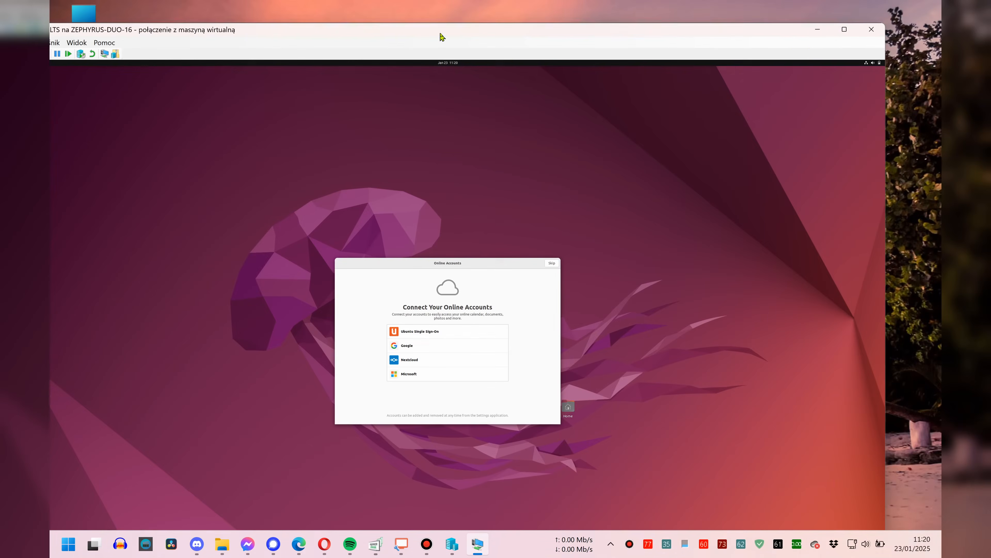
{"action": "left_click", "coordinate": [843, 30]}
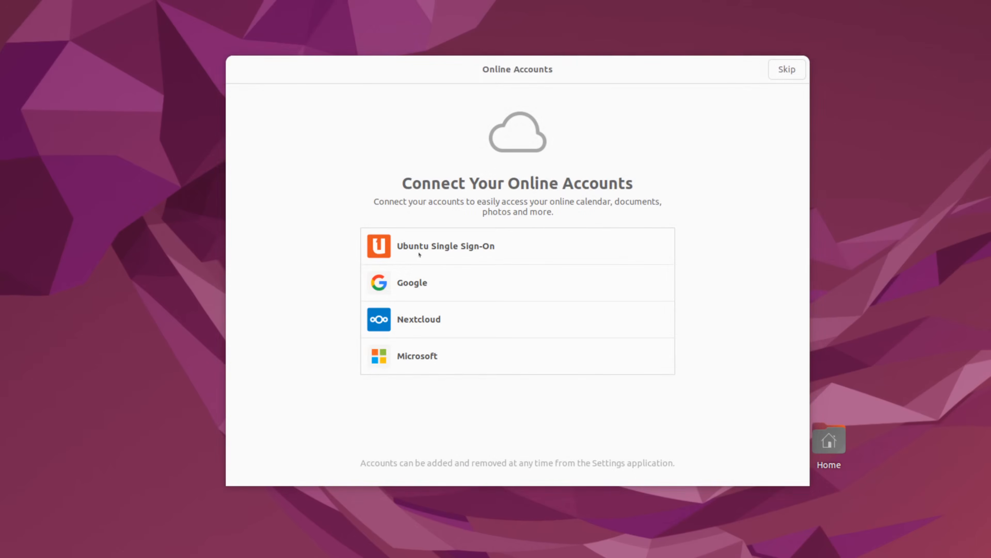
Step: Preview the Ubuntu Single Sign-On, Google and Microsoft sign-in dialogs without signing in, and skip connecting online accounts
{"action": "left_click", "coordinate": [420, 254]}
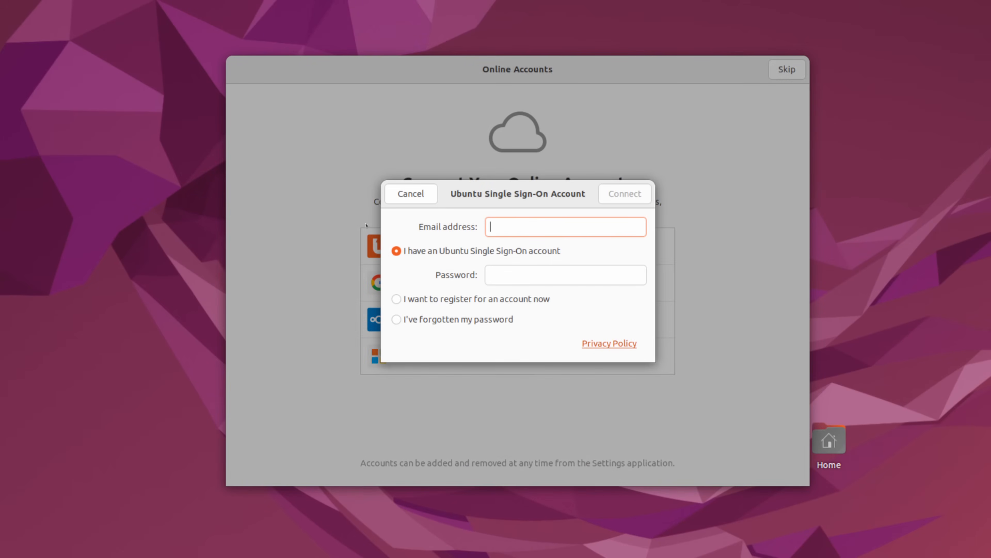
{"action": "left_click", "coordinate": [411, 193]}
{"action": "left_click", "coordinate": [431, 297]}
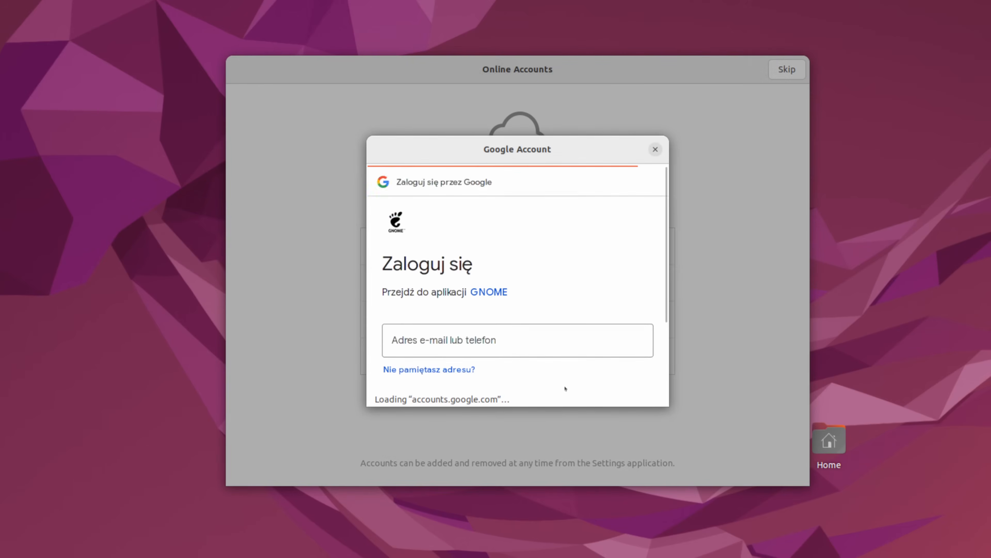
{"action": "left_click", "coordinate": [655, 150]}
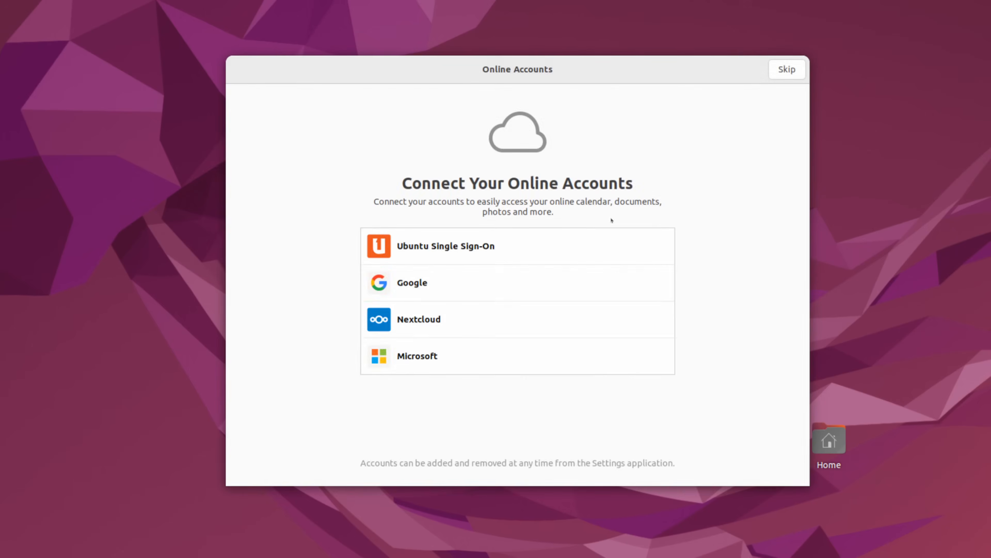
{"action": "left_click", "coordinate": [424, 367]}
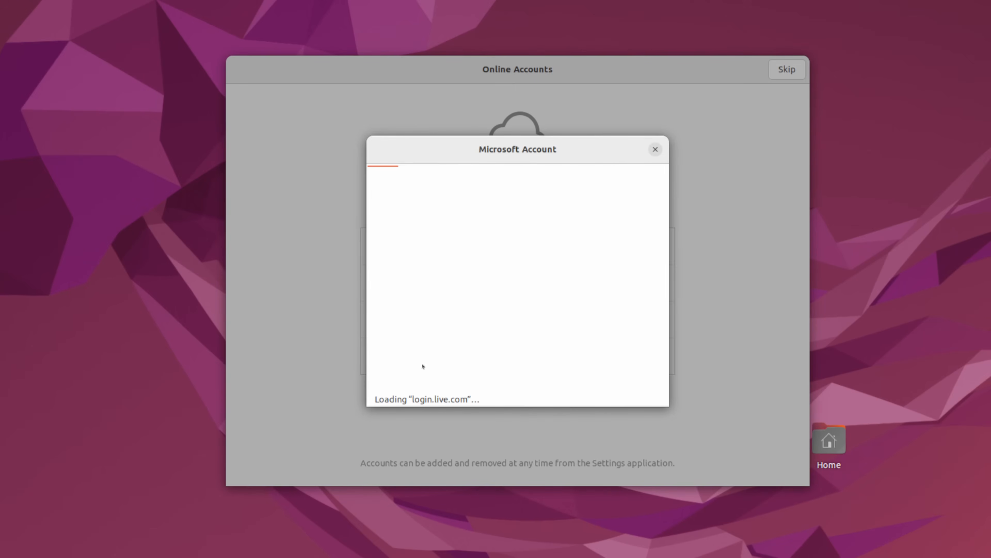
{"action": "left_click", "coordinate": [656, 150]}
{"action": "left_click", "coordinate": [777, 78]}
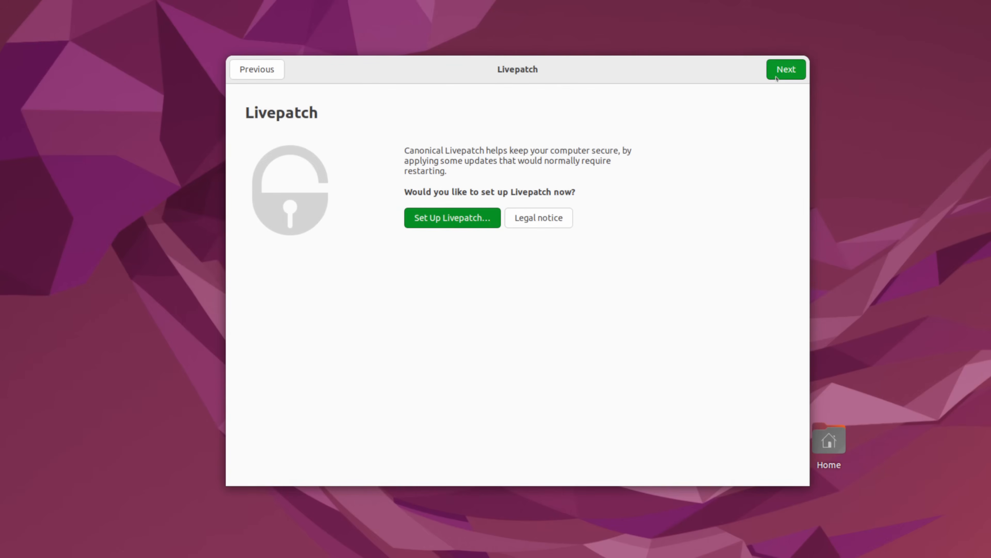
Step: Check the Livepatch account requirement, cancel the sign-in, and continue the initial setup without Livepatch
{"action": "left_click", "coordinate": [439, 219]}
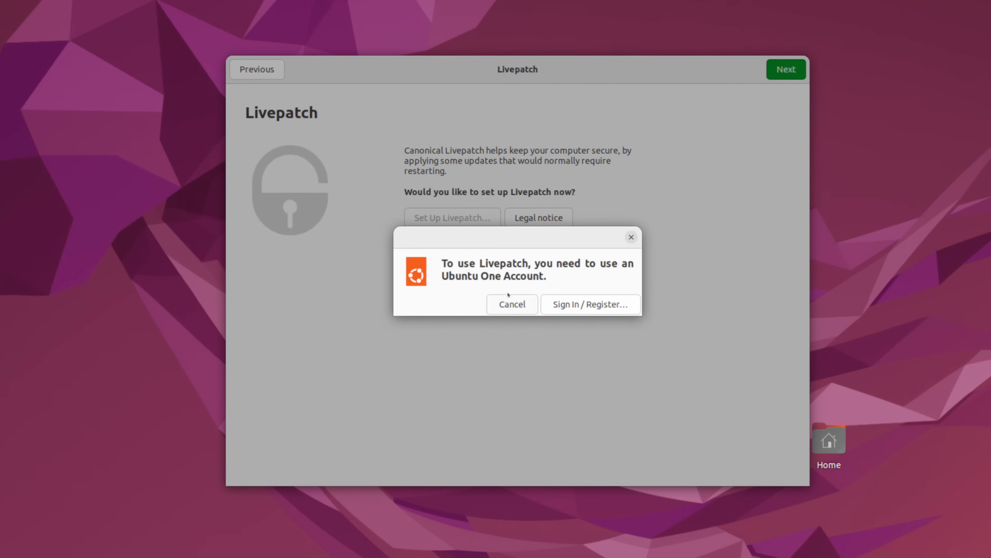
{"action": "left_click", "coordinate": [512, 302]}
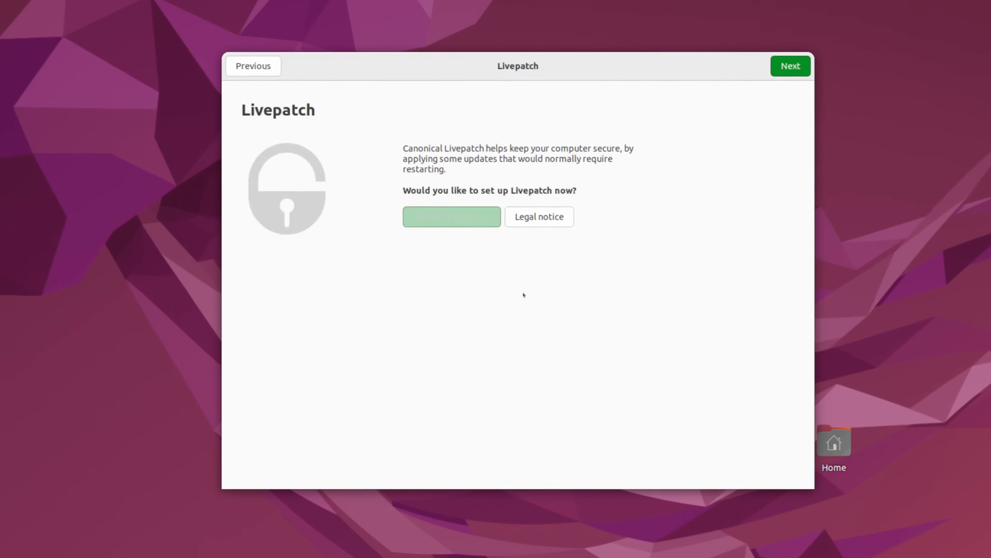
{"action": "left_click", "coordinate": [782, 62]}
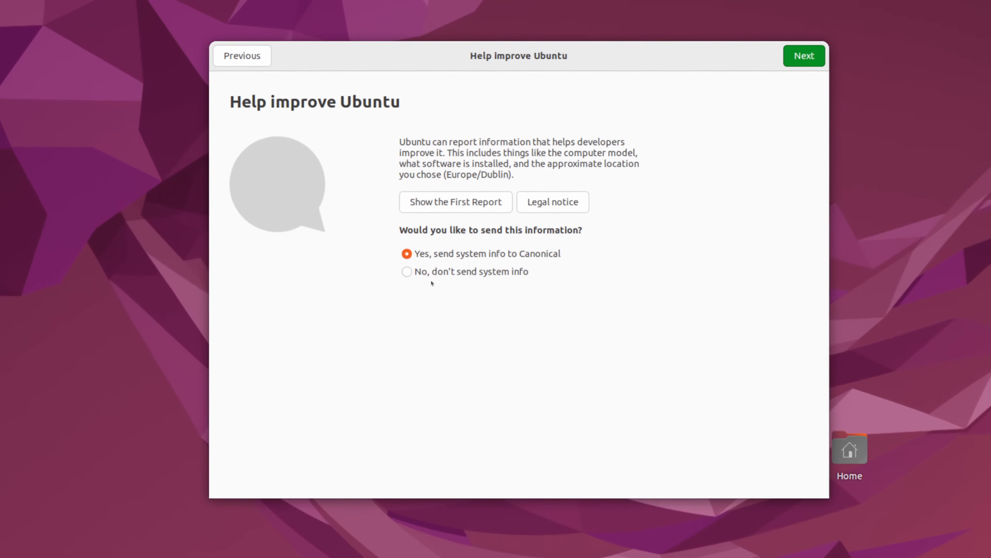
Step: Decline sending system info to Canonical and continue past the privacy page with Location Services off
{"action": "left_click", "coordinate": [422, 274]}
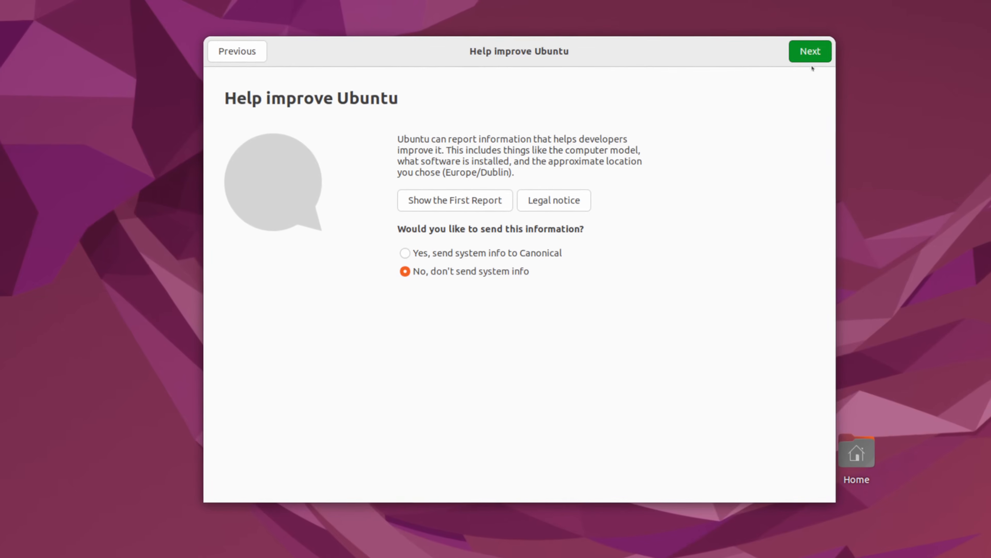
{"action": "left_click", "coordinate": [810, 55]}
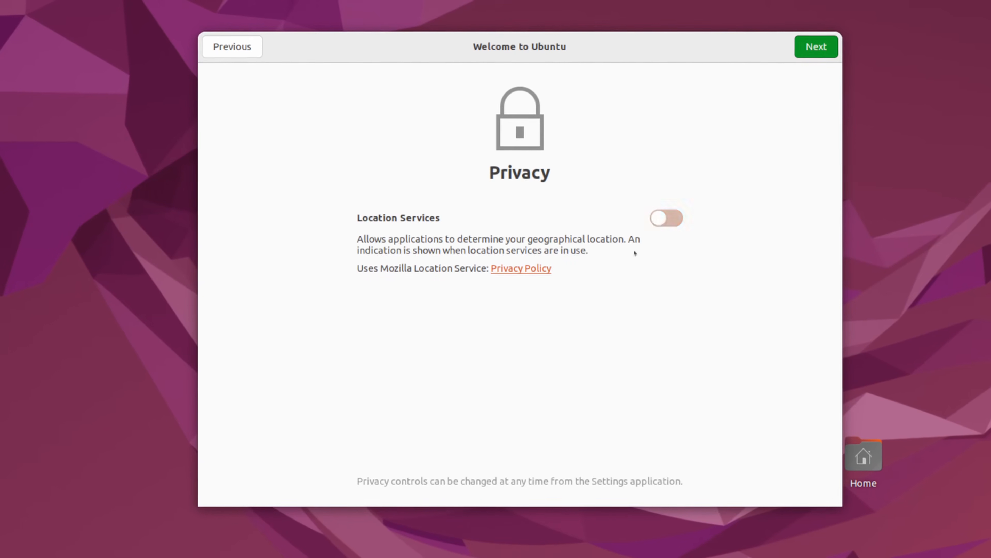
{"action": "left_click", "coordinate": [824, 49]}
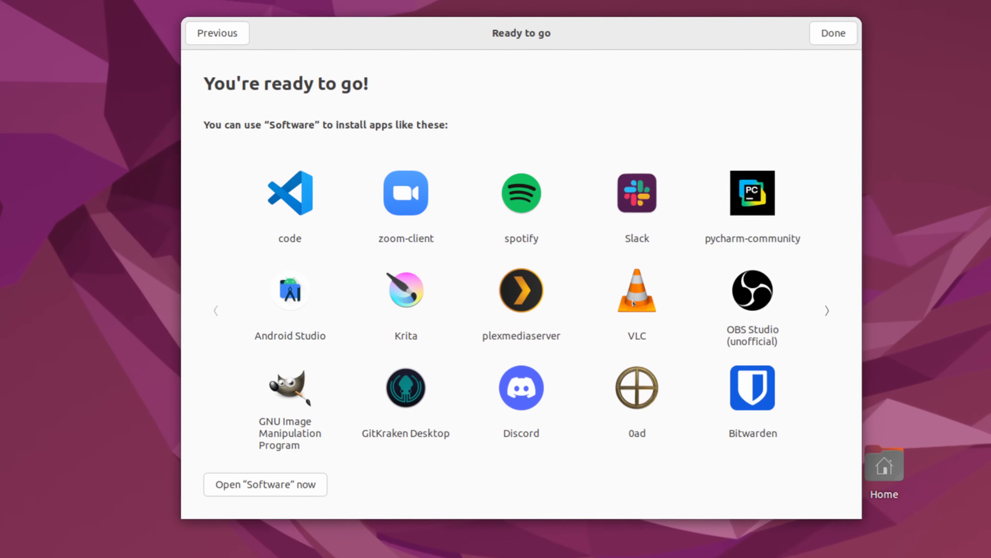
Step: Browse the second page of suggested apps, open Ubuntu Software from it, and finish the initial setup
{"action": "left_click", "coordinate": [827, 311]}
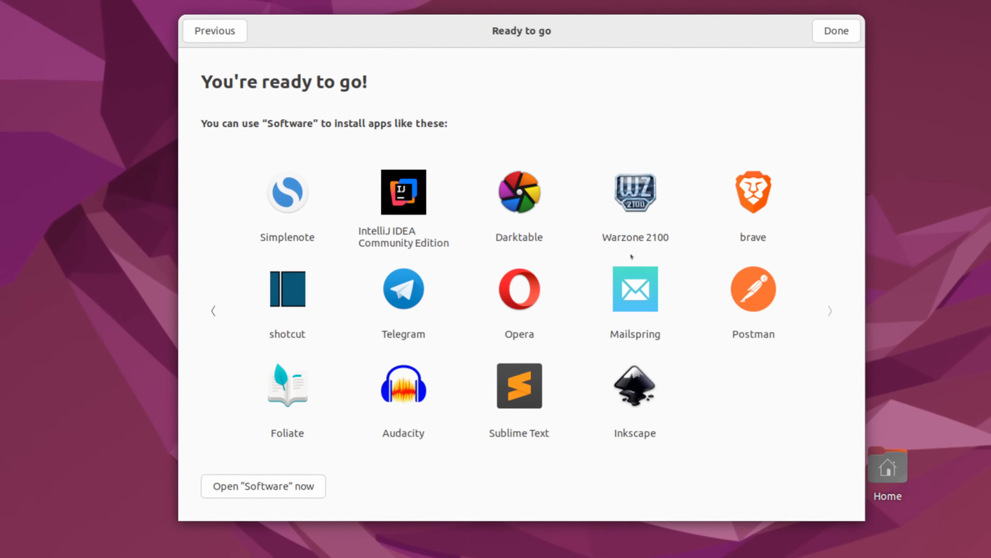
{"action": "left_click", "coordinate": [270, 488]}
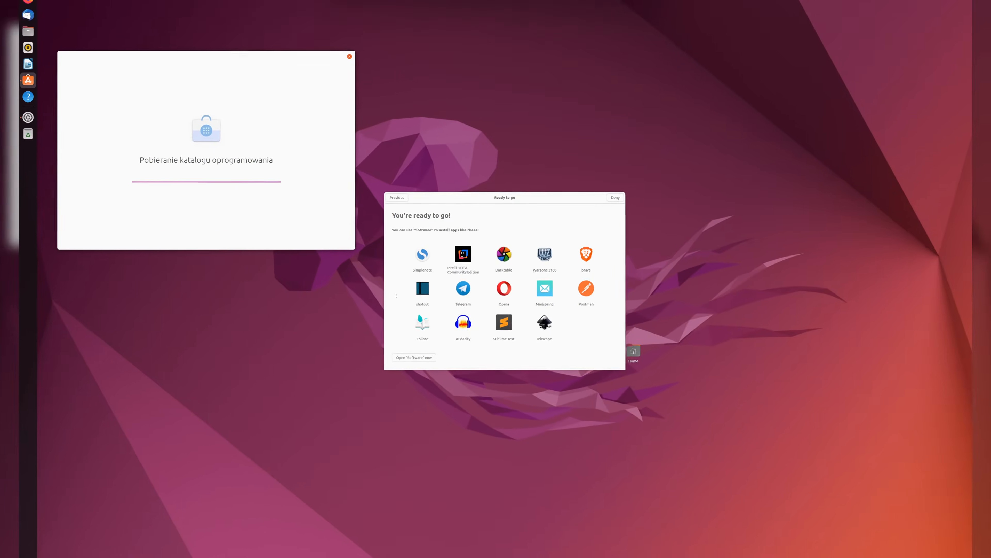
{"action": "left_click", "coordinate": [615, 197]}
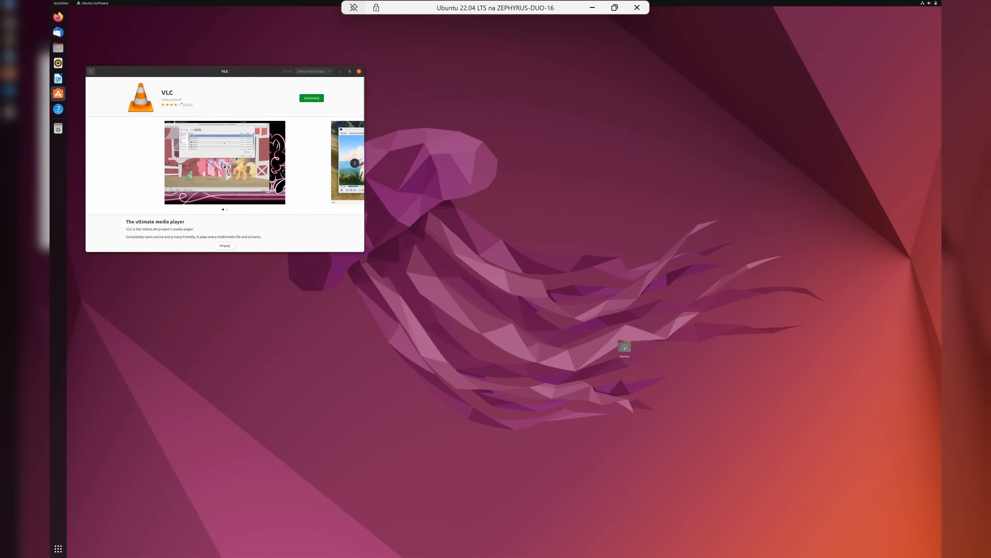
Step: Look over the VLC page in Ubuntu Software and start installing VLC
{"action": "scroll", "coordinate": [203, 164], "scroll_direction": "down", "scroll_amount": 4}
{"action": "scroll", "coordinate": [203, 164], "scroll_direction": "up", "scroll_amount": 4}
{"action": "left_click", "coordinate": [311, 97]}
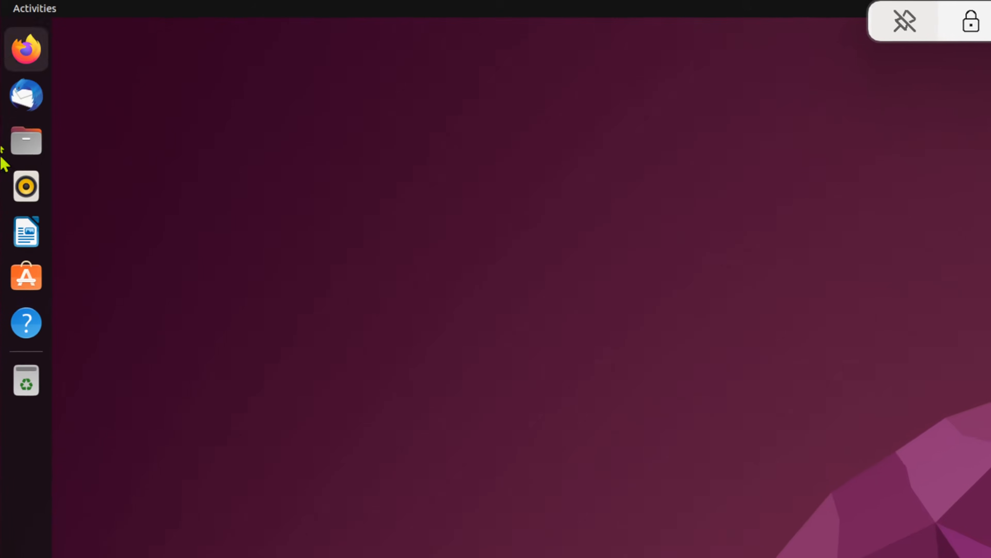
Step: Launch Firefox, close one of its startup tabs, and open the Thunderbird mail client
{"action": "left_click", "coordinate": [35, 56]}
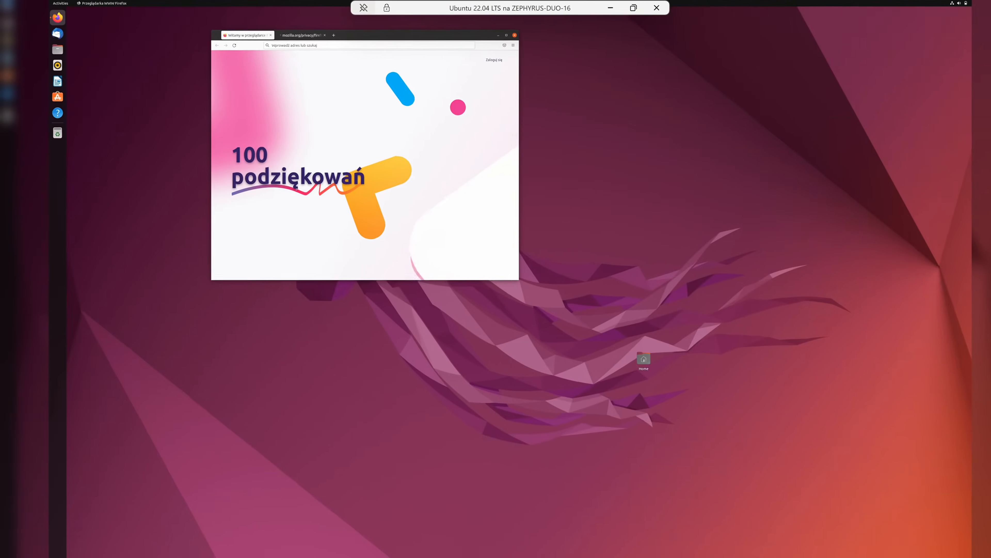
{"action": "left_click", "coordinate": [280, 35]}
{"action": "middle_click", "coordinate": [279, 34]}
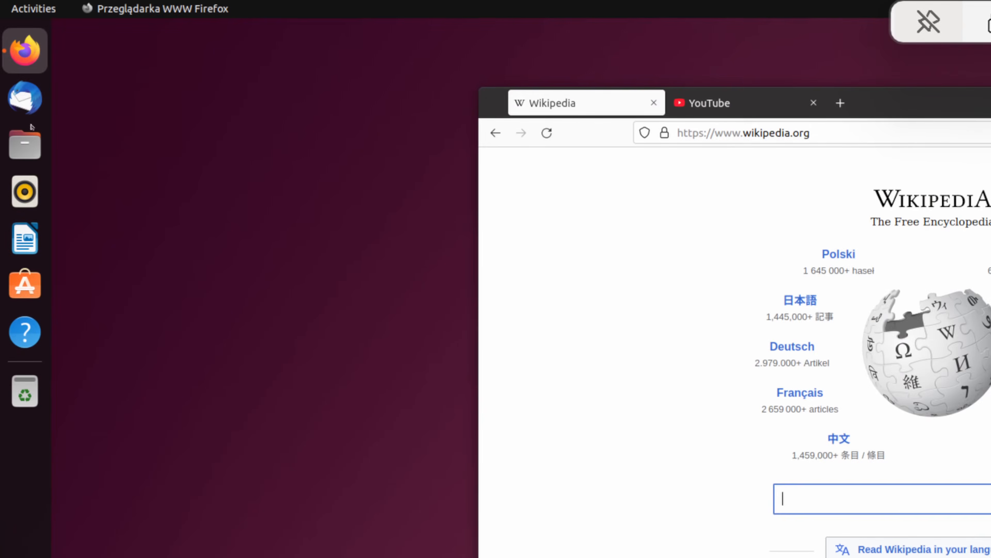
{"action": "left_click", "coordinate": [25, 98]}
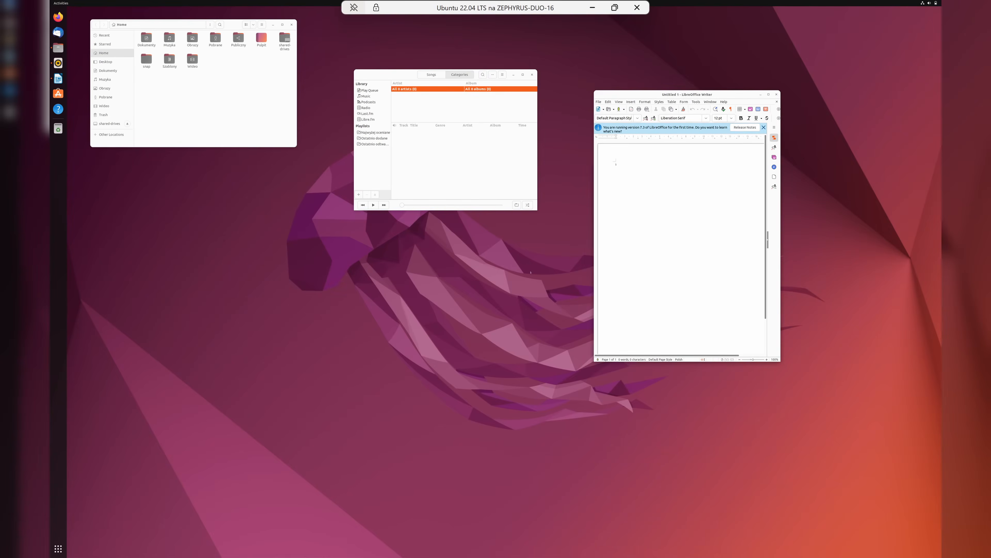
Step: Open Settings from the full application list and keep the display scale at 200 %
{"action": "left_click", "coordinate": [58, 549]}
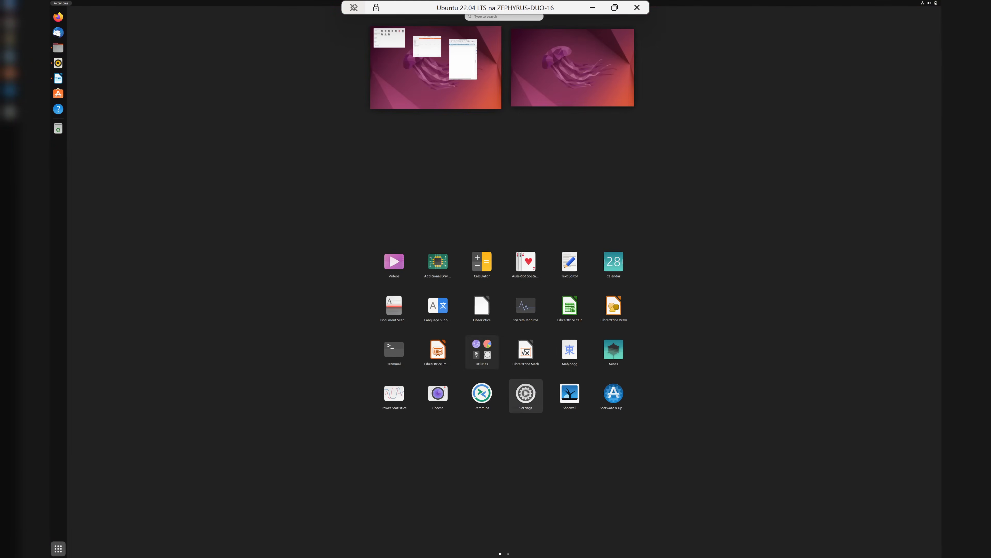
{"action": "left_click", "coordinate": [526, 395]}
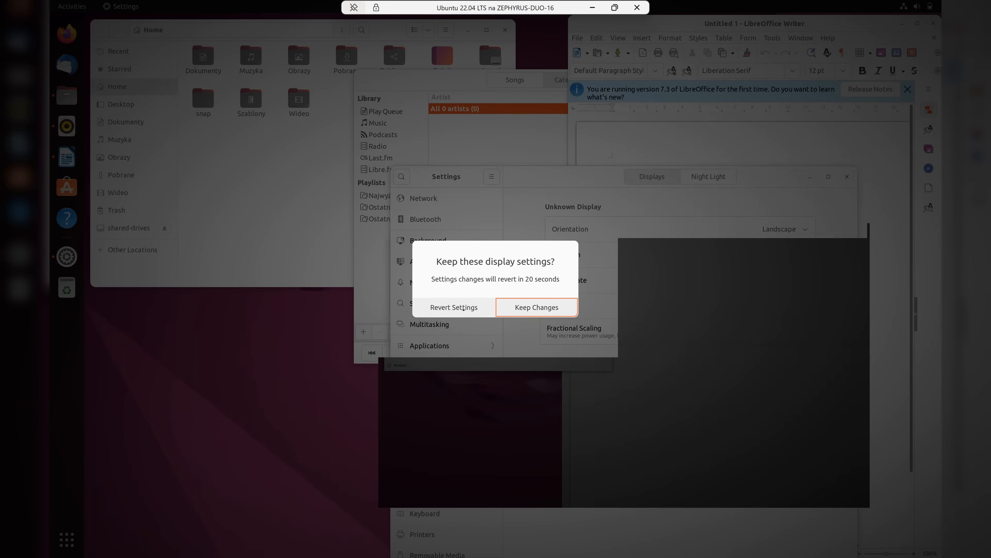
{"action": "left_click", "coordinate": [521, 307]}
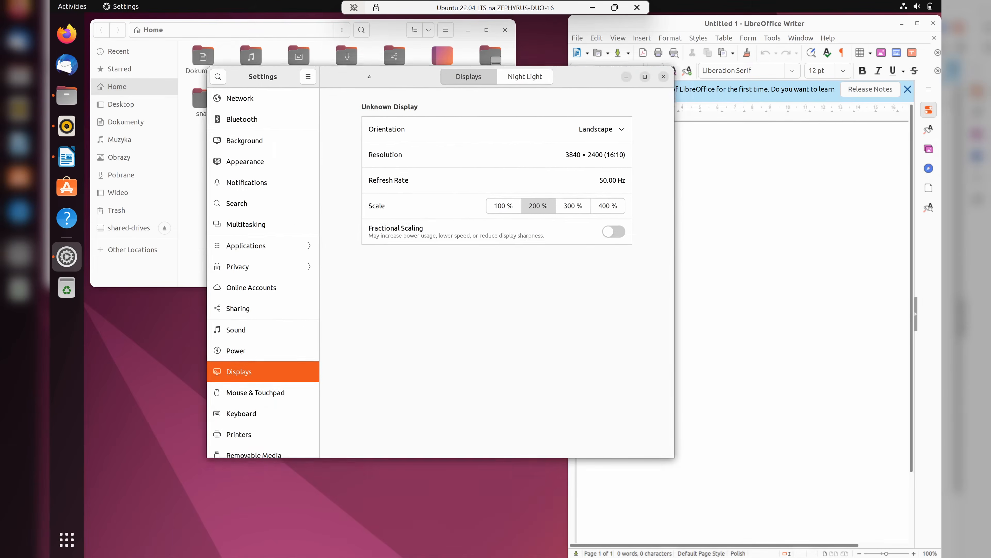
Step: Try a 300 % display scale and keep it, and return the scale to 200 %, confirming the change
{"action": "left_click", "coordinate": [562, 239]}
{"action": "left_click", "coordinate": [641, 106]}
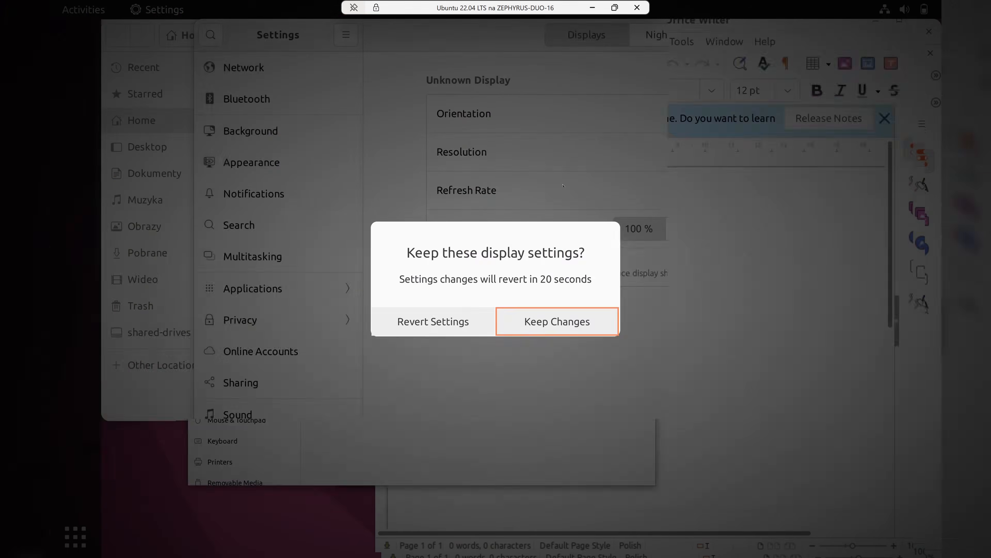
{"action": "left_click", "coordinate": [527, 324]}
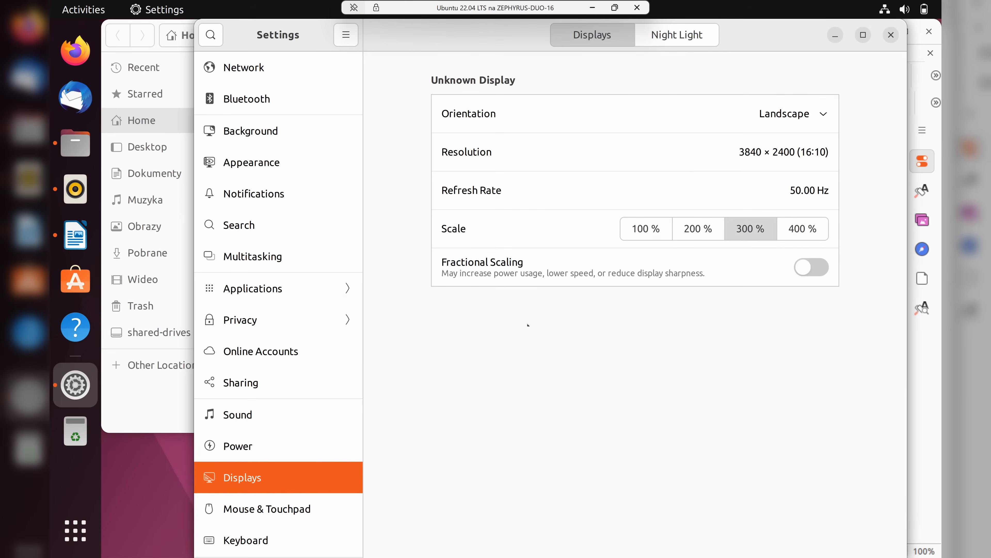
{"action": "left_click", "coordinate": [705, 227]}
{"action": "left_click", "coordinate": [876, 34]}
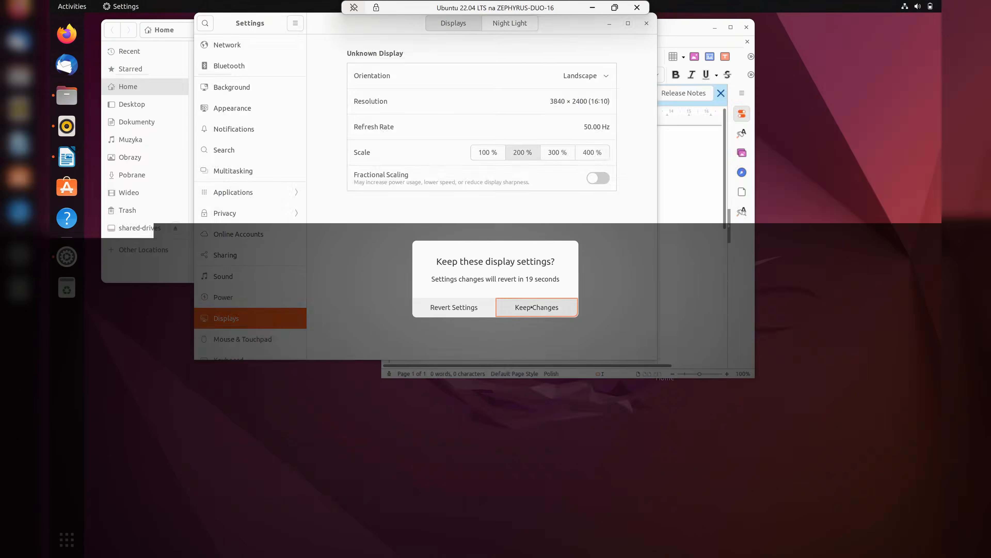
{"action": "left_click", "coordinate": [537, 307]}
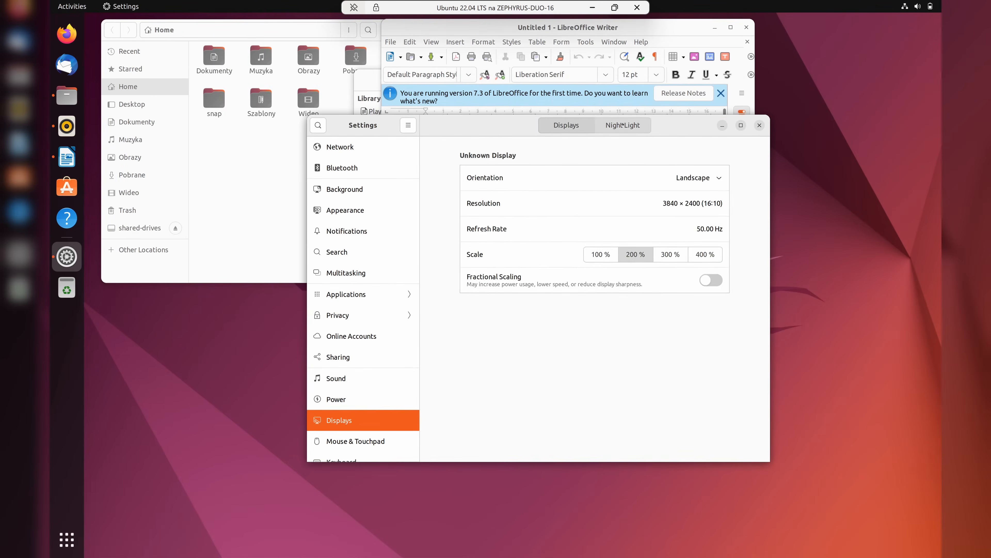
Step: Open the Night Light settings and switch Night Light on
{"action": "left_click", "coordinate": [623, 124]}
{"action": "left_click", "coordinate": [685, 192]}
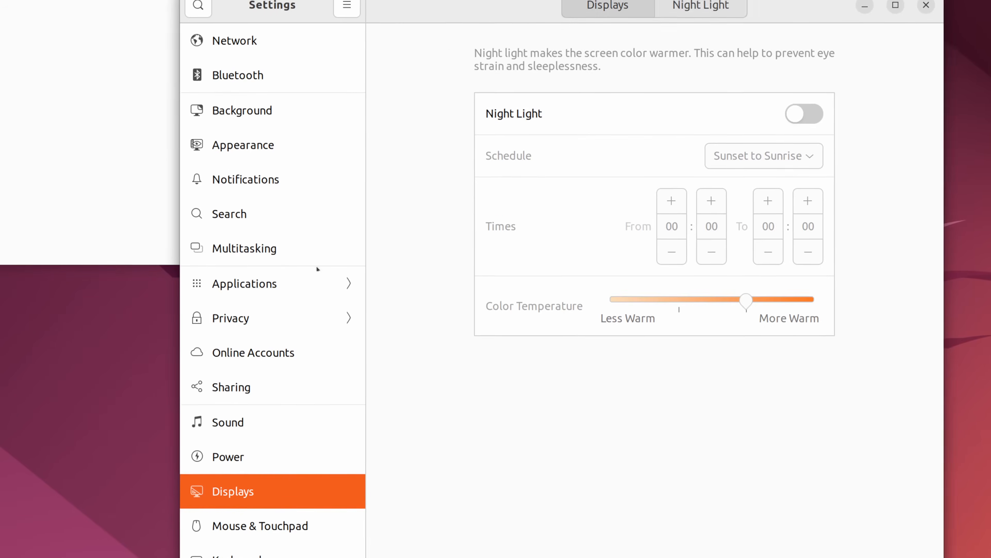
Step: Review the account and login screen options under Region & Language, open the installed languages manager, and install the missing language support
{"action": "scroll", "coordinate": [273, 351], "scroll_direction": "down", "scroll_amount": 5}
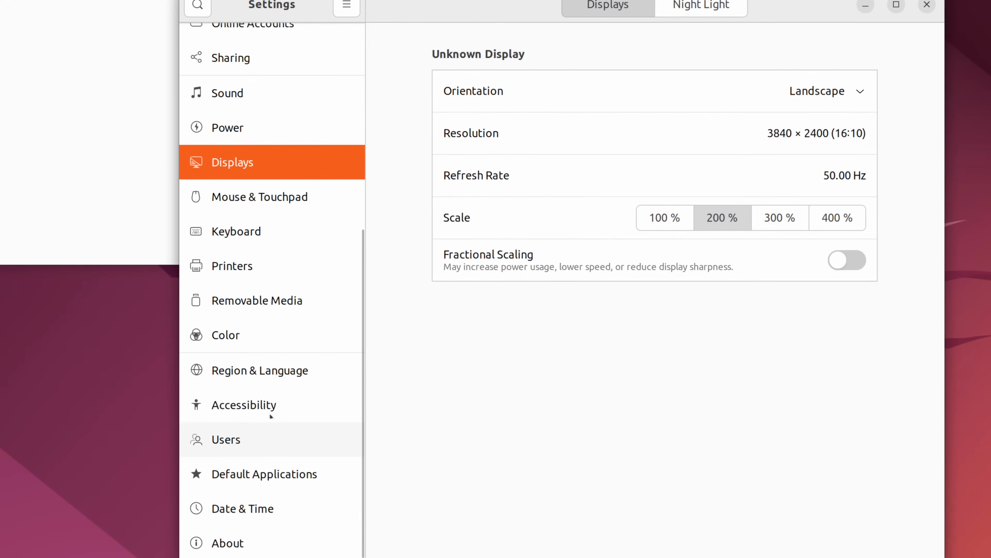
{"action": "left_click", "coordinate": [256, 370]}
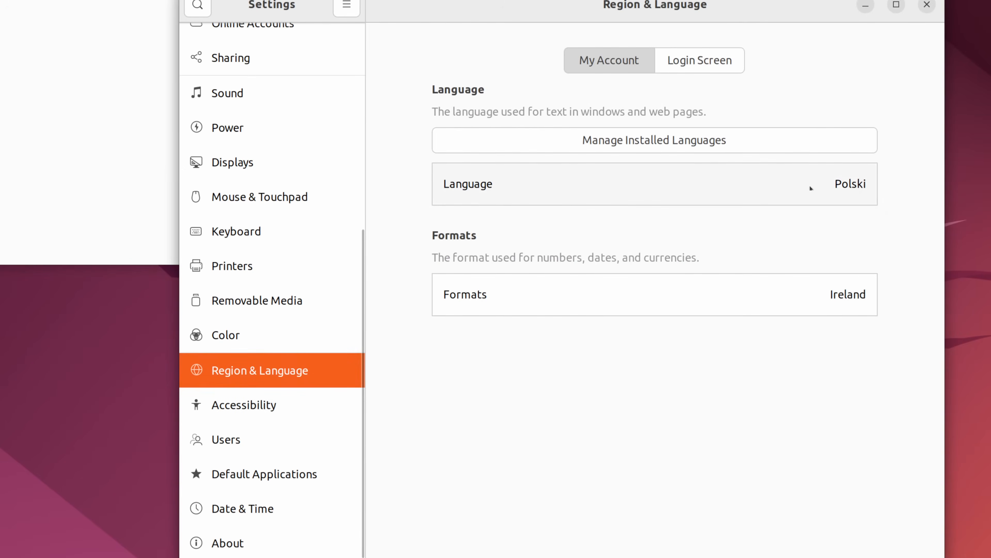
{"action": "left_click", "coordinate": [688, 64]}
{"action": "left_click", "coordinate": [587, 66]}
{"action": "left_click", "coordinate": [683, 137]}
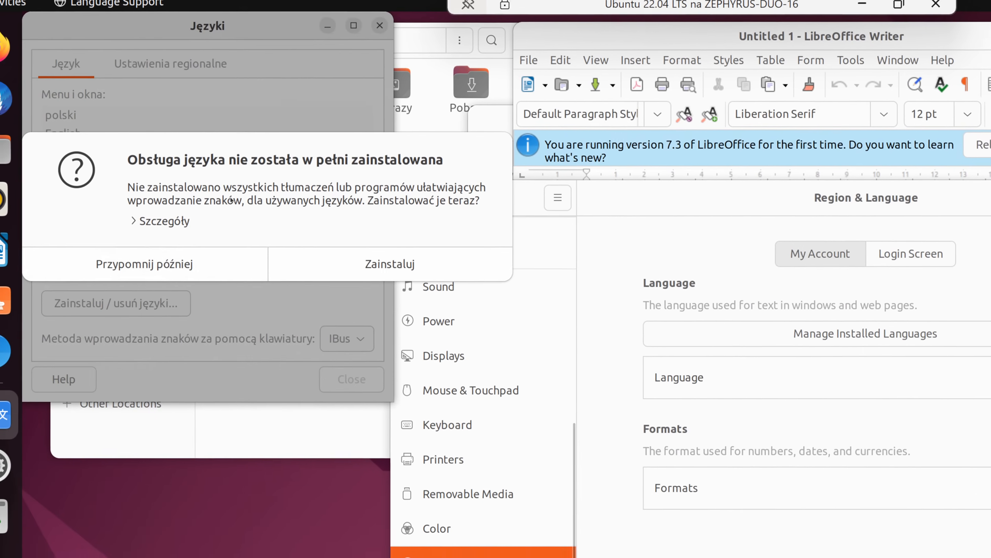
{"action": "left_click", "coordinate": [379, 275]}
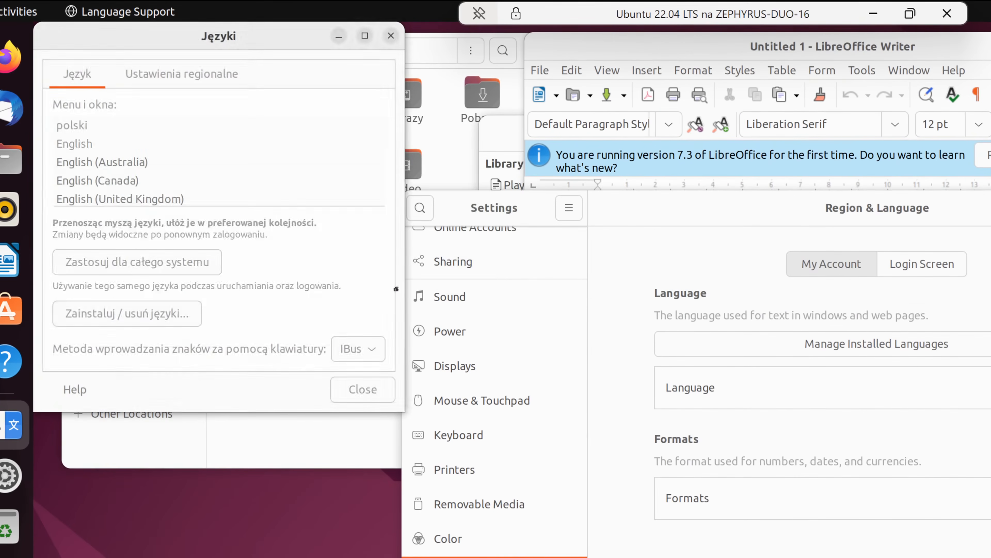
Step: Examine the Network settings with the wired connection, VPN and proxy options, and the Bluetooth settings
{"action": "scroll", "coordinate": [534, 392], "scroll_direction": "up", "scroll_amount": 5}
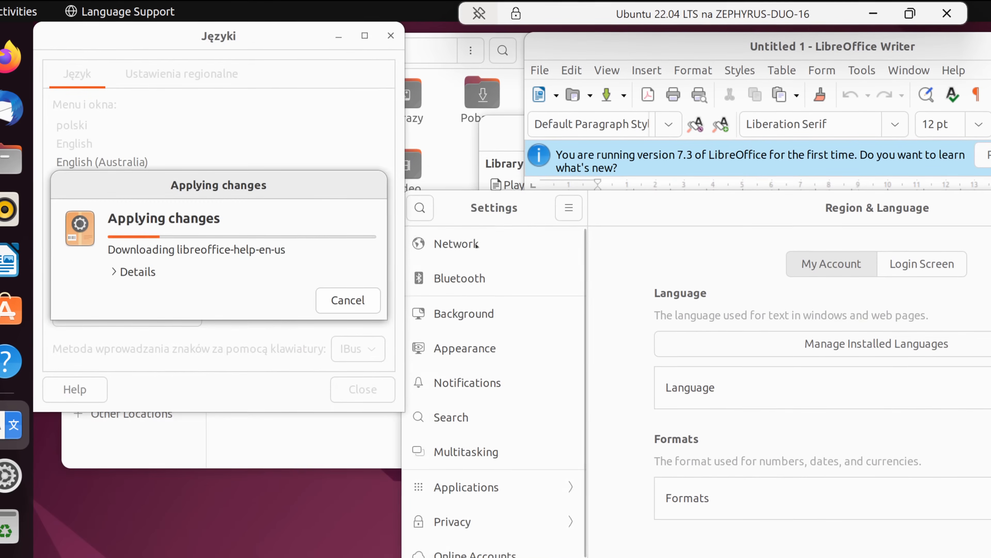
{"action": "left_click", "coordinate": [476, 244]}
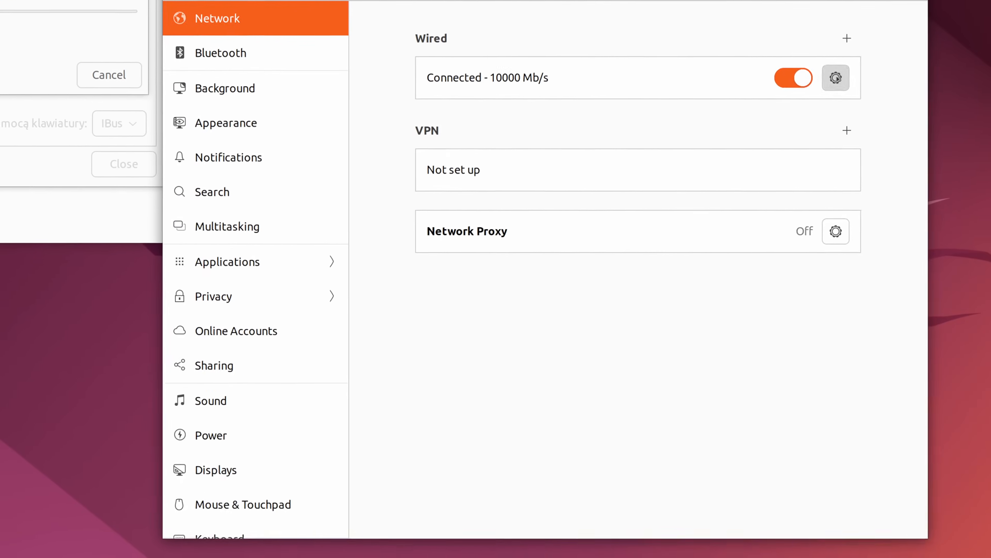
{"action": "left_click", "coordinate": [989, 231]}
{"action": "left_click", "coordinate": [582, 272]}
{"action": "left_click", "coordinate": [356, 84]}
{"action": "left_click", "coordinate": [231, 43]}
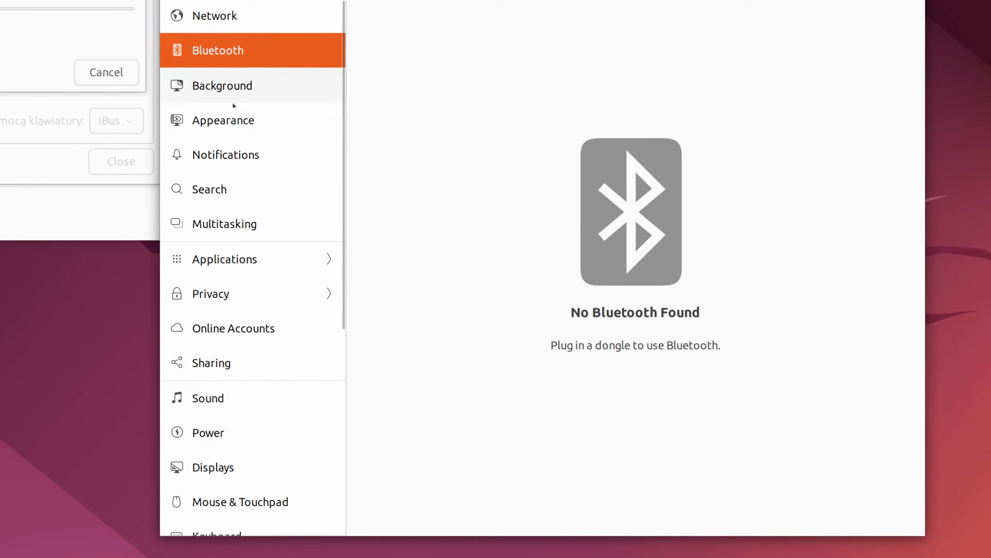
Step: Change the desktop background to the picture of the golden field with a paved path at sunset
{"action": "left_click", "coordinate": [230, 113]}
{"action": "left_click", "coordinate": [227, 95]}
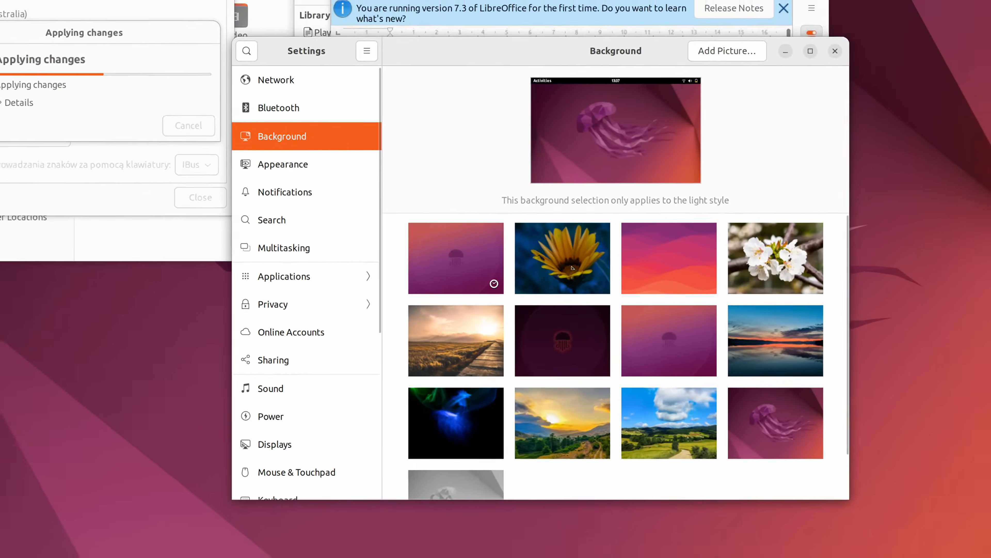
{"action": "left_click", "coordinate": [581, 249]}
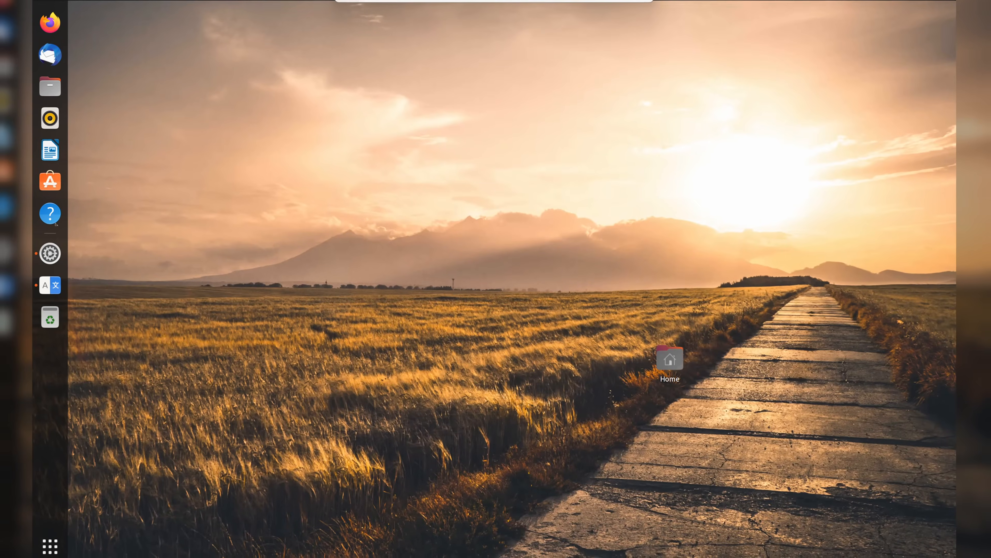
Step: Bring the Settings window back and open the Appearance settings
{"action": "left_click", "coordinate": [66, 256]}
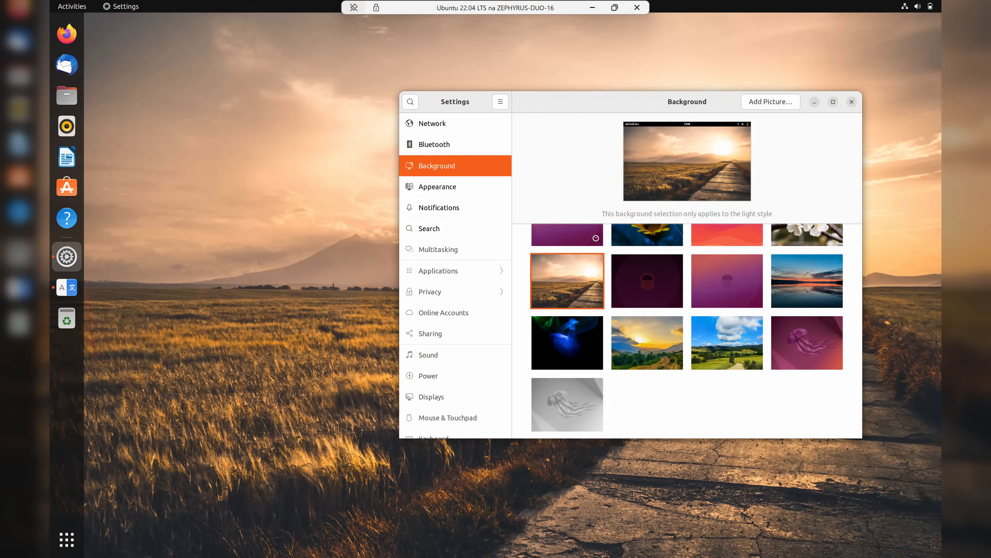
{"action": "left_click", "coordinate": [440, 195]}
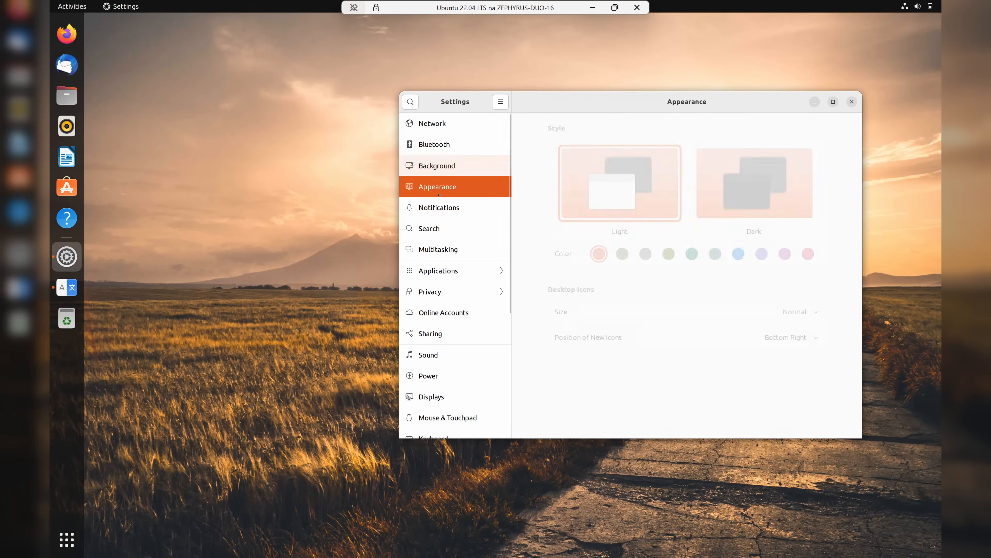
Step: Compare the Dark and Light appearance styles of the Ubuntu desktop and leave Dark applied
{"action": "left_click", "coordinate": [754, 190]}
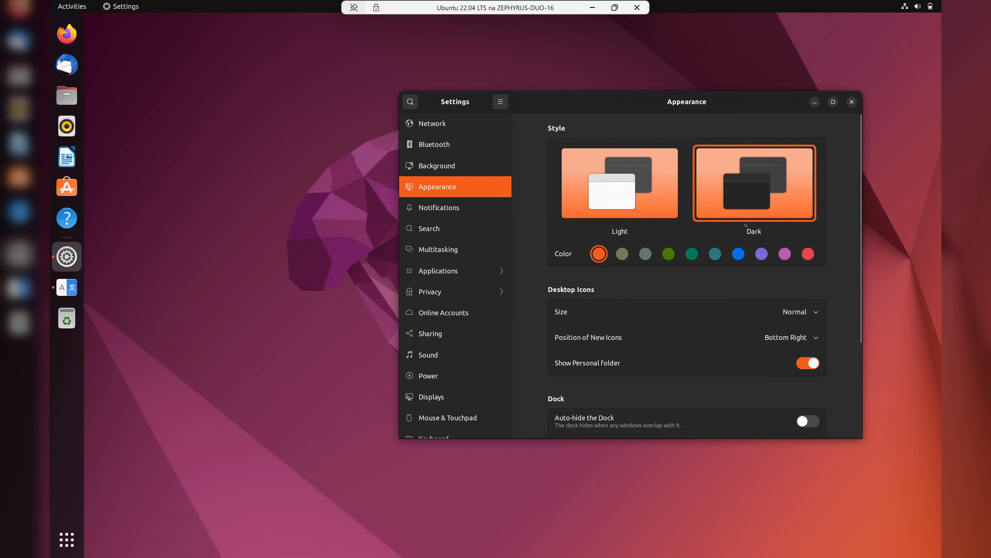
{"action": "left_click", "coordinate": [620, 172]}
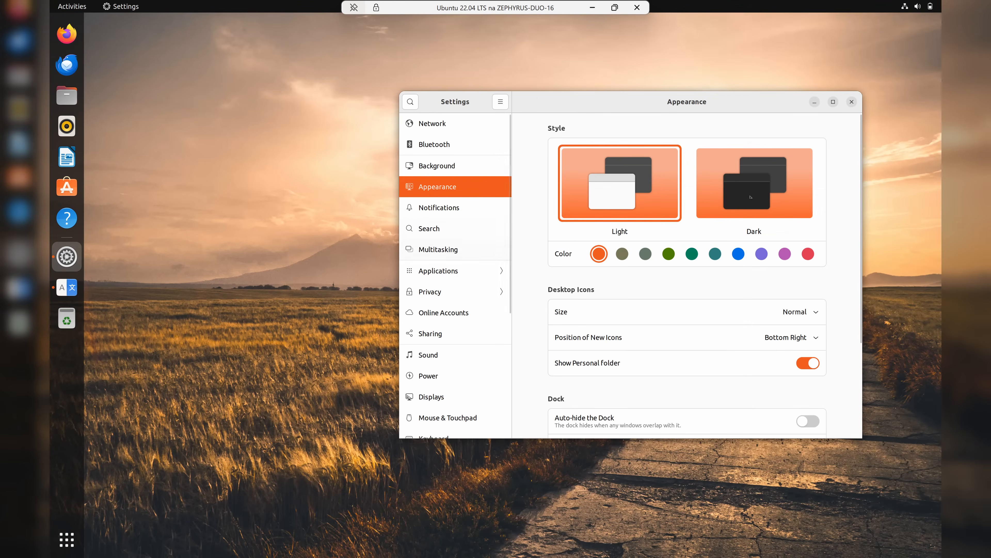
{"action": "left_click", "coordinate": [738, 183]}
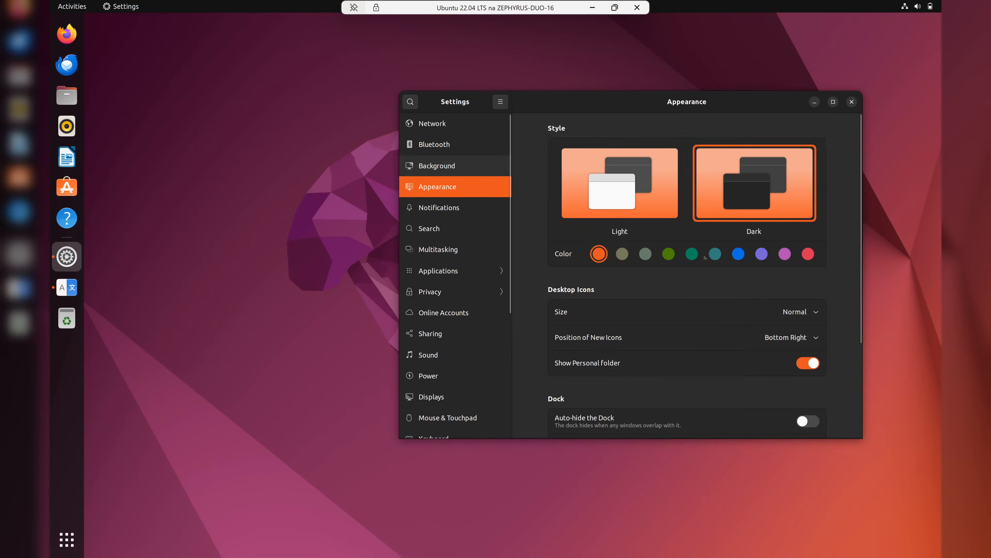
Step: Choose the black wallpaper with the blue glow as the desktop background for the dark style
{"action": "left_click", "coordinate": [437, 166]}
{"action": "scroll", "coordinate": [575, 397], "scroll_direction": "down", "scroll_amount": 2}
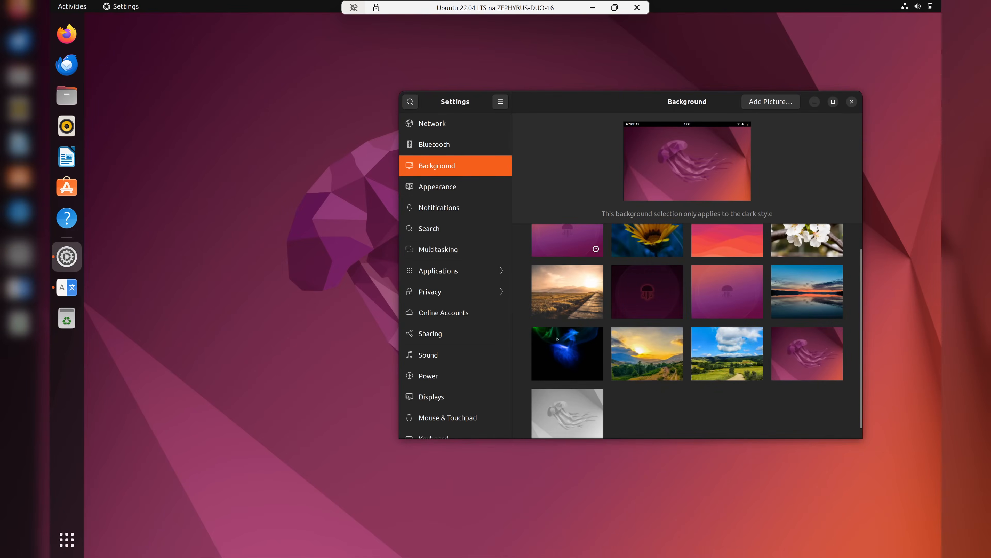
{"action": "left_click", "coordinate": [583, 375]}
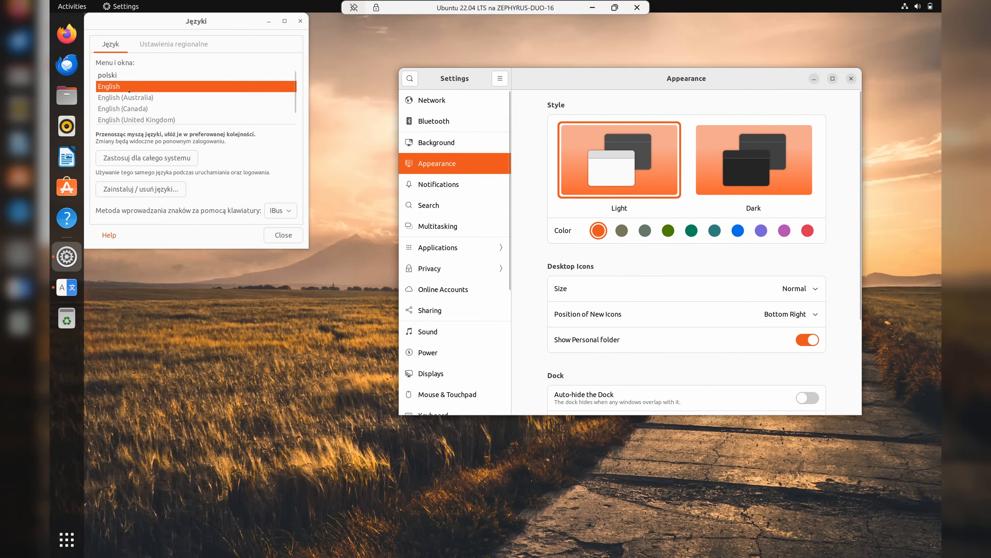
Step: Select polski at the head of the language list for menus and windows and close the language window
{"action": "left_click", "coordinate": [124, 77]}
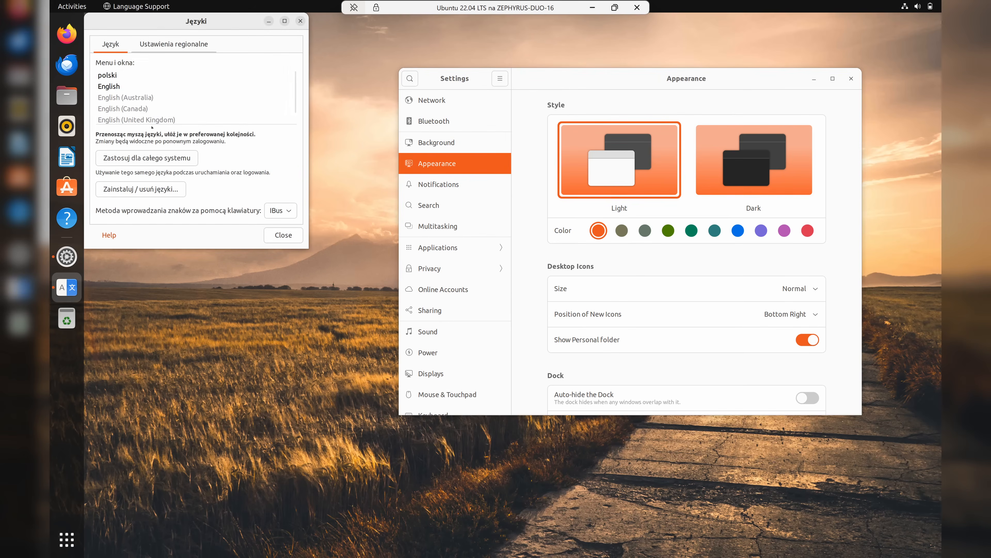
{"action": "left_click", "coordinate": [291, 237]}
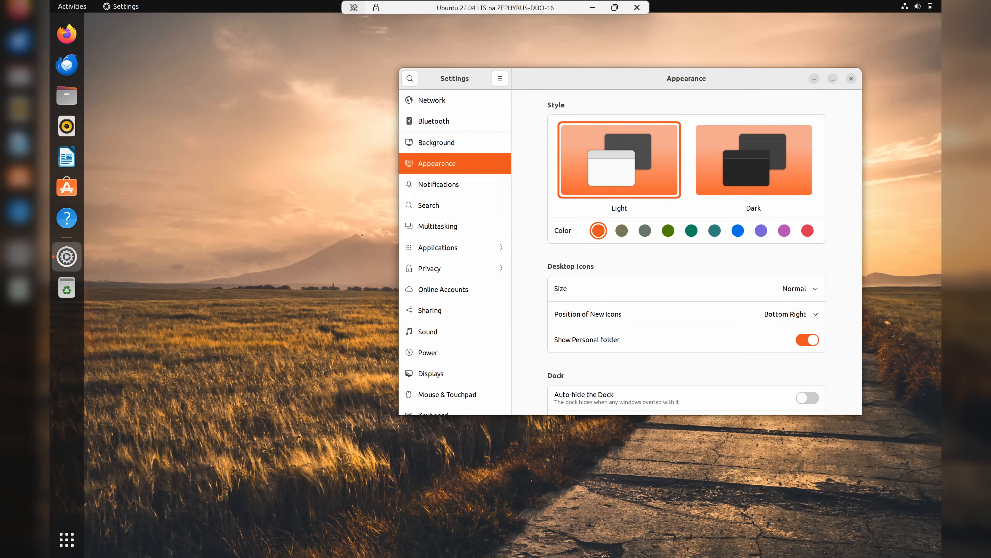
Step: Examine the Notifications, Multitasking, Sound and Power settings of the Ubuntu system
{"action": "left_click", "coordinate": [422, 179]}
{"action": "scroll", "coordinate": [761, 243], "scroll_direction": "down", "scroll_amount": 5}
{"action": "scroll", "coordinate": [703, 303], "scroll_direction": "up", "scroll_amount": 5}
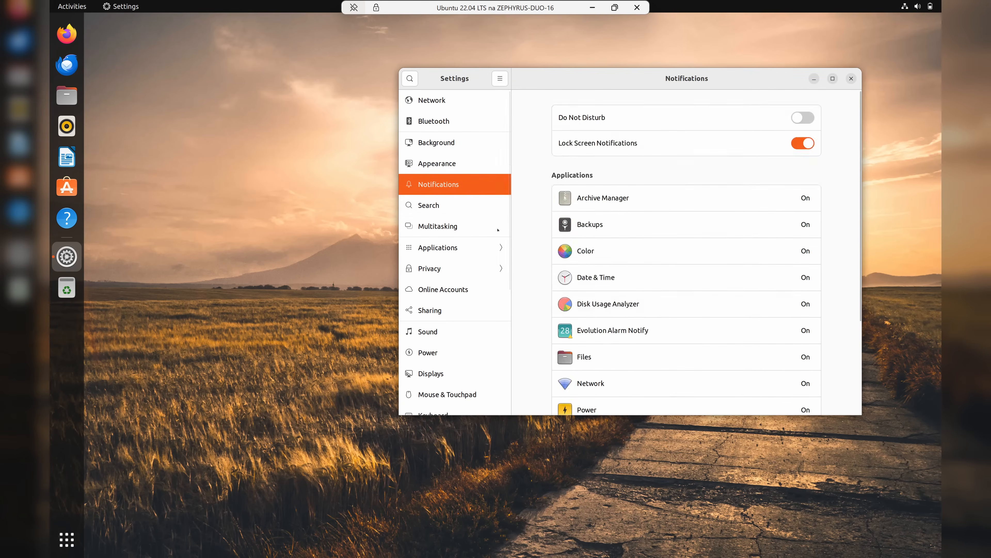
{"action": "left_click", "coordinate": [427, 231]}
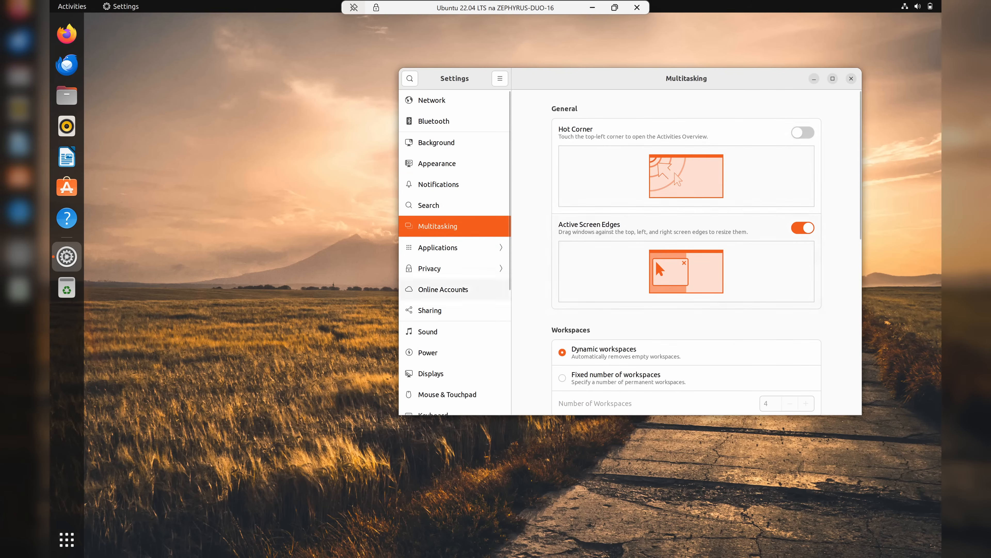
{"action": "scroll", "coordinate": [462, 292], "scroll_direction": "down", "scroll_amount": 3}
{"action": "left_click", "coordinate": [438, 266]}
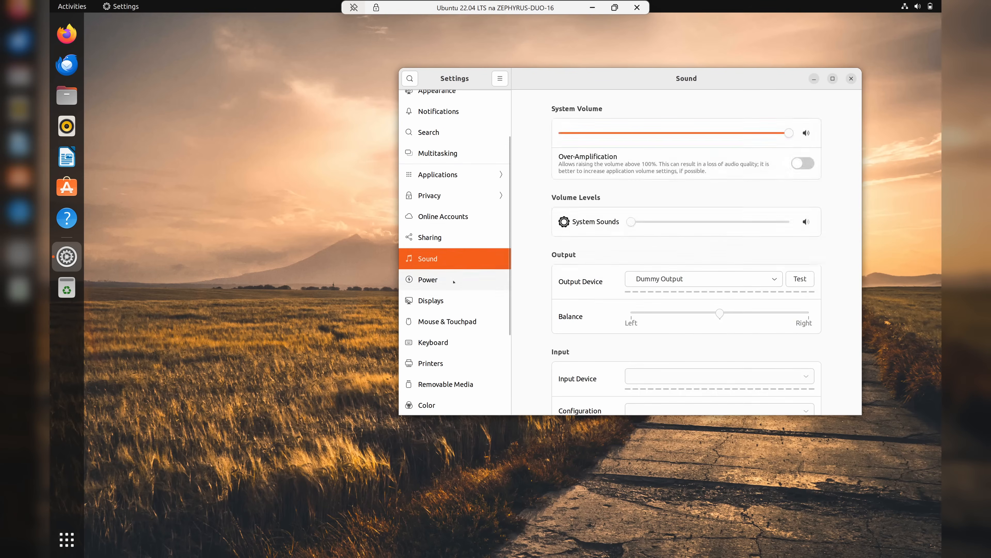
{"action": "left_click", "coordinate": [468, 279]}
{"action": "scroll", "coordinate": [492, 285], "scroll_direction": "down", "scroll_amount": 6}
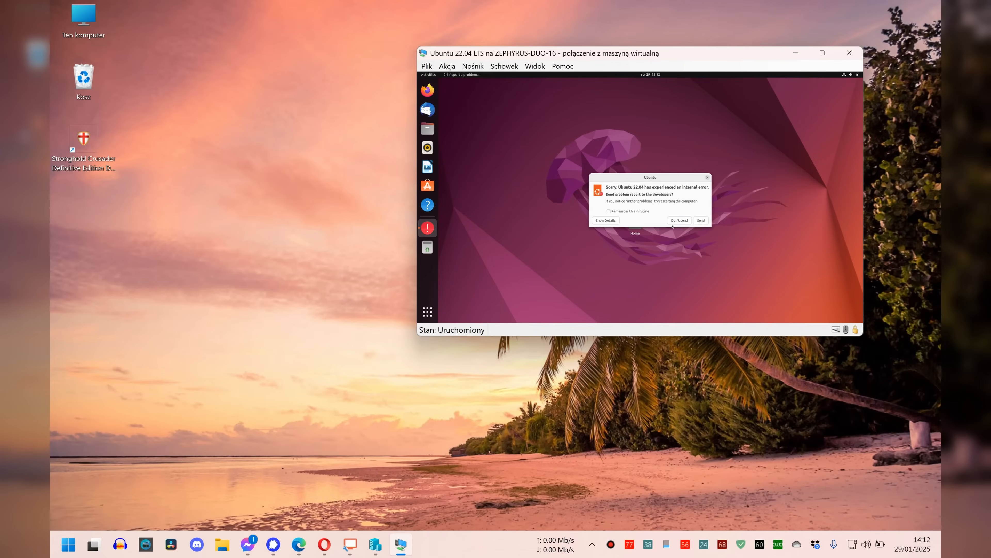
Step: Dismiss the Ubuntu error report without sending it, and look over the installed applications
{"action": "left_click", "coordinate": [679, 221]}
{"action": "left_click", "coordinate": [428, 311]}
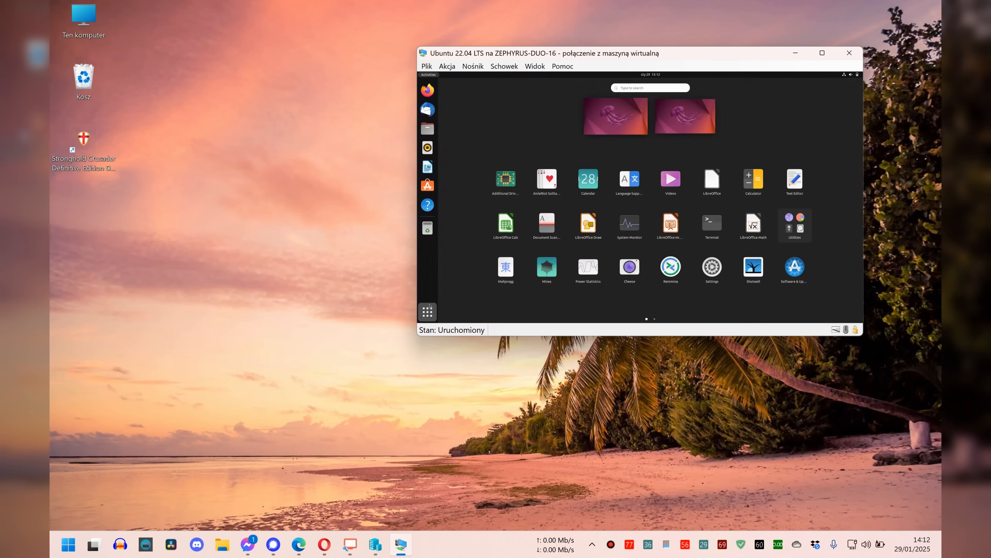
{"action": "left_click", "coordinate": [431, 307]}
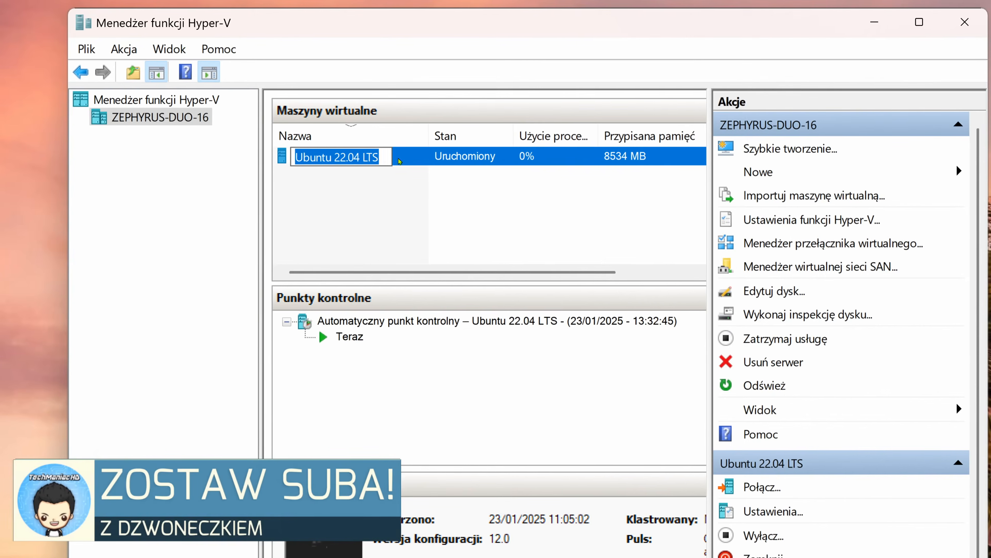
Step: Switch to Hyper-V Manager and shut down the Ubuntu 22.04 LTS virtual machine
{"action": "right_click", "coordinate": [408, 158]}
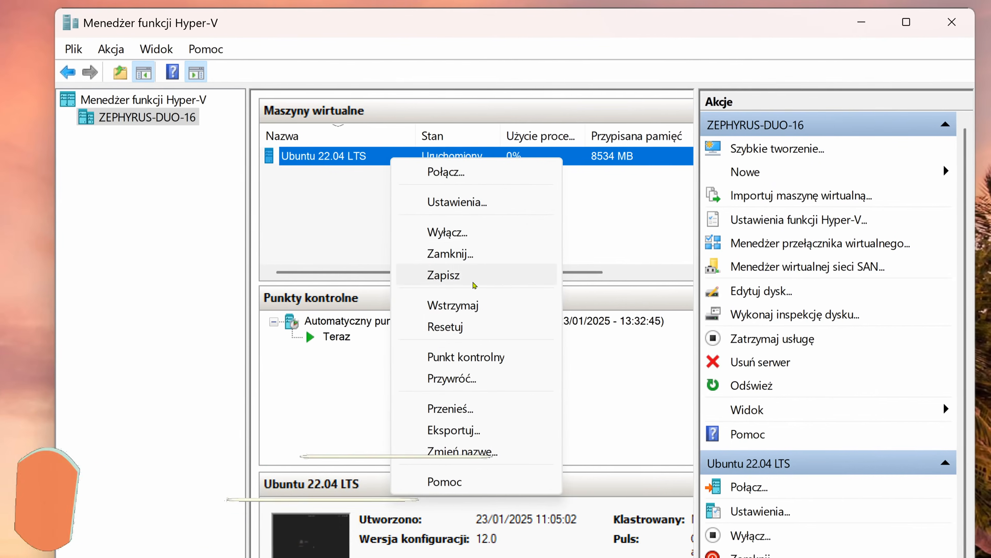
{"action": "left_click", "coordinate": [447, 256]}
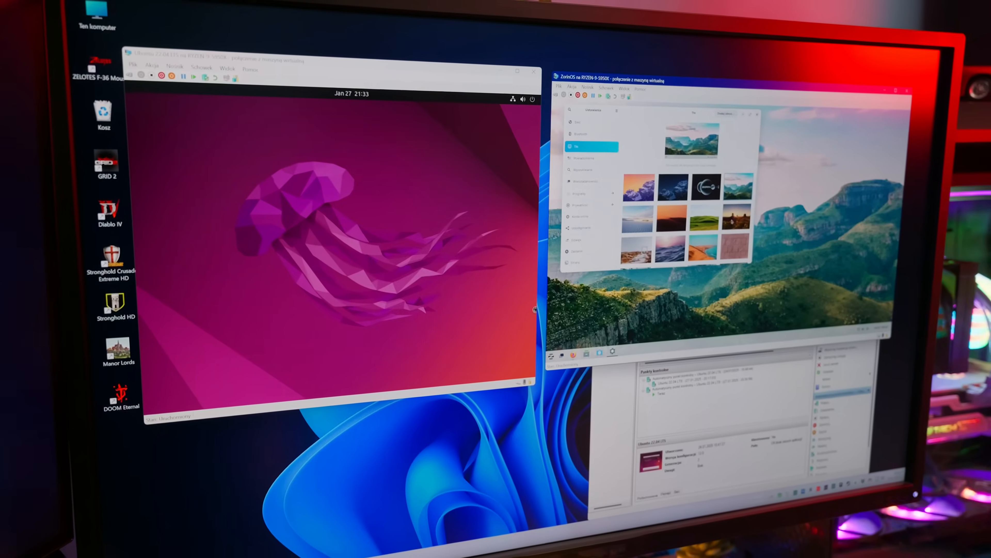
{"action": "left_click_drag", "start_coordinate": [766, 200], "coordinate": [650, 118]}
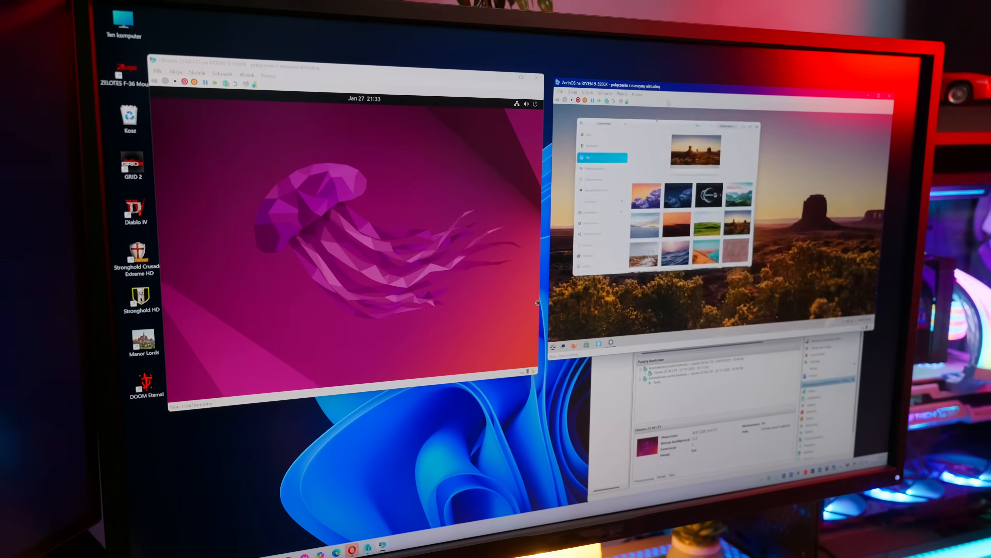
{"action": "mouse_move", "coordinate": [665, 86]}
{"action": "left_mouse_down"}
{"action": "mouse_move", "coordinate": [724, 109]}
{"action": "mouse_move", "coordinate": [754, 335]}
{"action": "mouse_move", "coordinate": [672, 94]}
{"action": "left_mouse_up"}
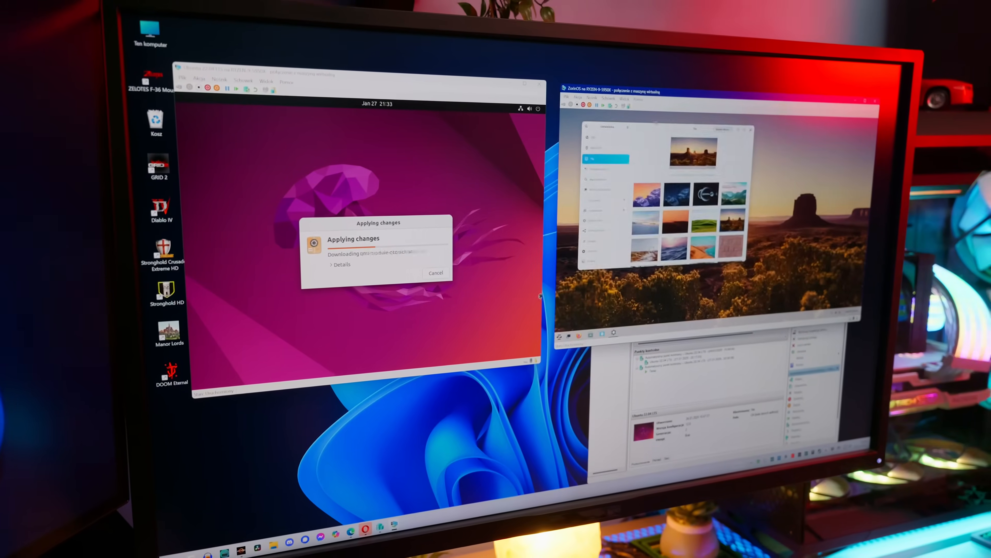
{"action": "left_click_drag", "start_coordinate": [660, 127], "coordinate": [782, 133]}
{"action": "left_click", "coordinate": [561, 330]}
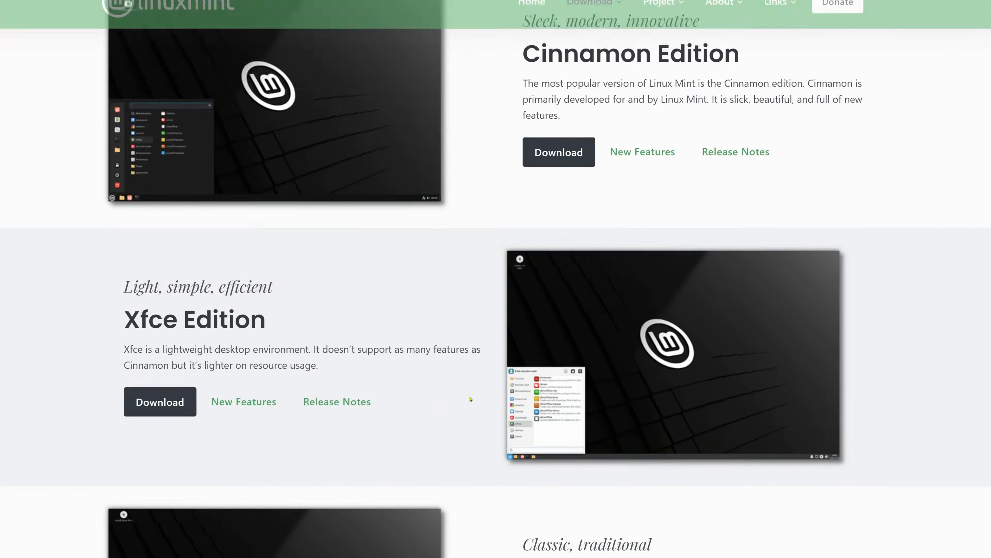
Step: Switch to the Linux Mint download page and examine its Cinnamon, Xfce and MATE editions
{"action": "scroll", "coordinate": [468, 402], "scroll_direction": "down", "scroll_amount": 2}
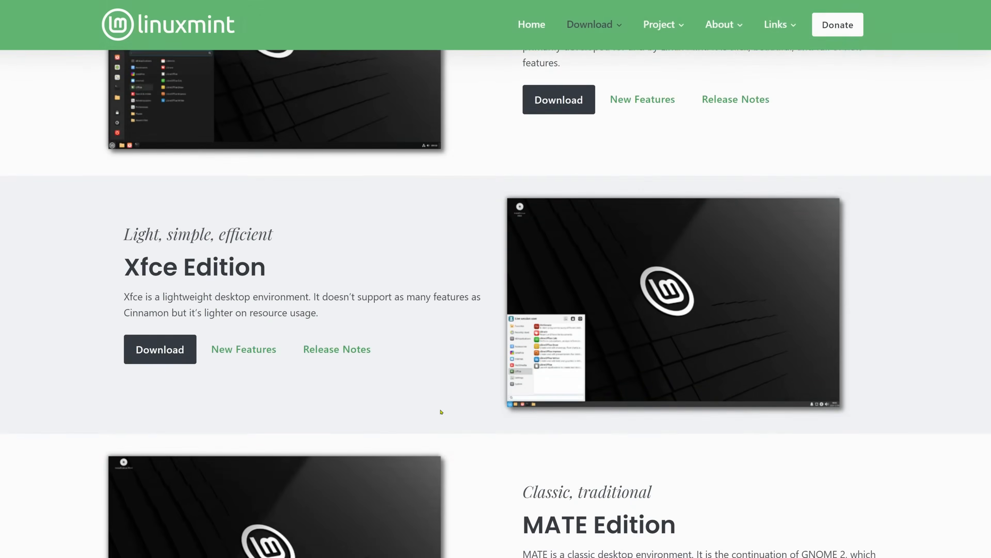
{"action": "scroll", "coordinate": [445, 415], "scroll_direction": "up", "scroll_amount": 3}
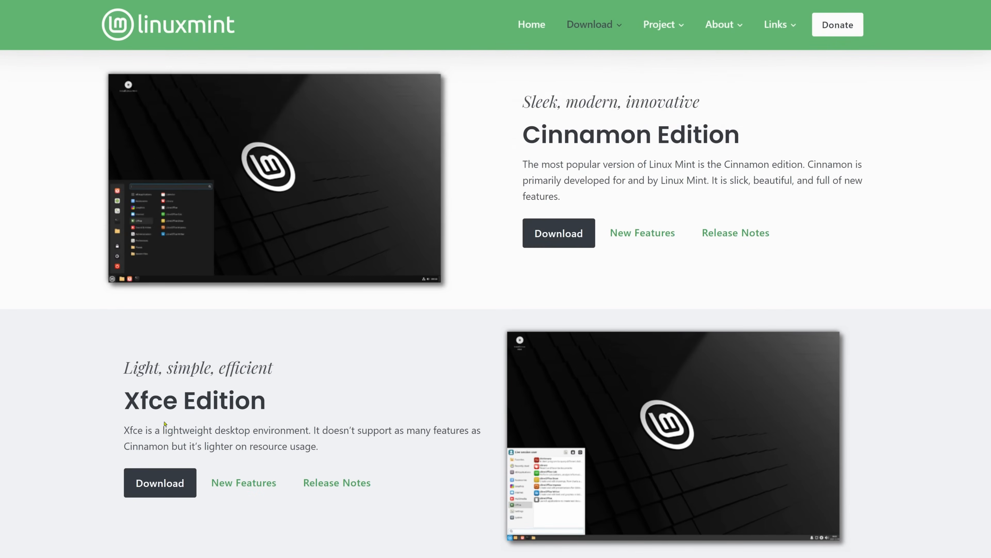
{"action": "scroll", "coordinate": [553, 438], "scroll_direction": "down", "scroll_amount": 5}
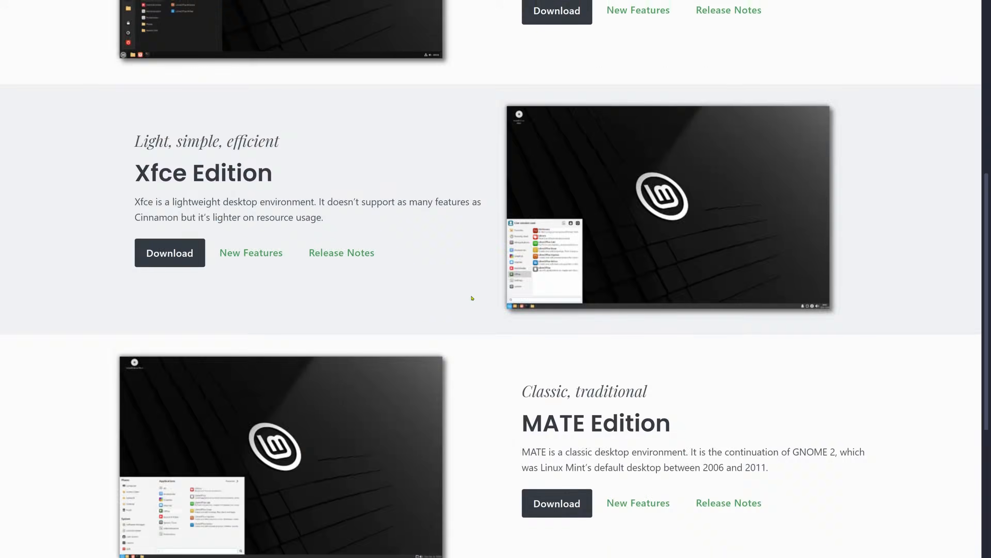
{"action": "scroll", "coordinate": [609, 329], "scroll_direction": "up", "scroll_amount": 10}
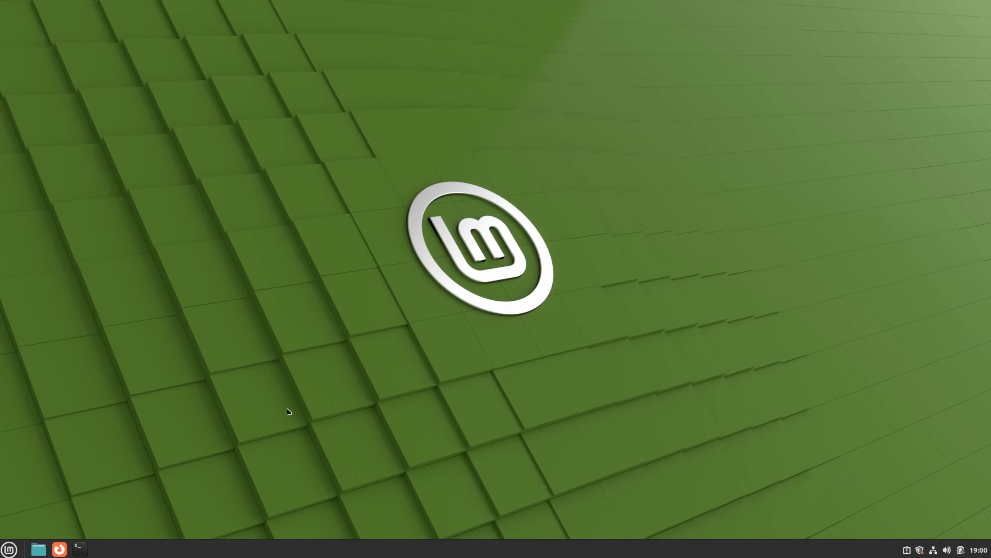
Step: Set the Linux Mint desktop theme's appearance to Jasny in the system settings and return to the settings overview
{"action": "left_click", "coordinate": [10, 550]}
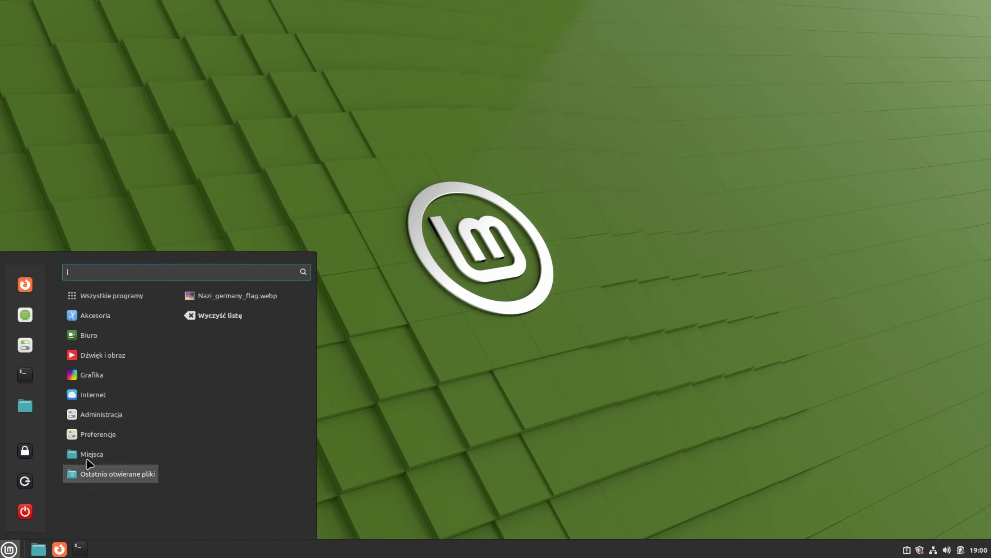
{"action": "mouse_move", "coordinate": [105, 397]}
{"action": "left_click", "coordinate": [16, 349]}
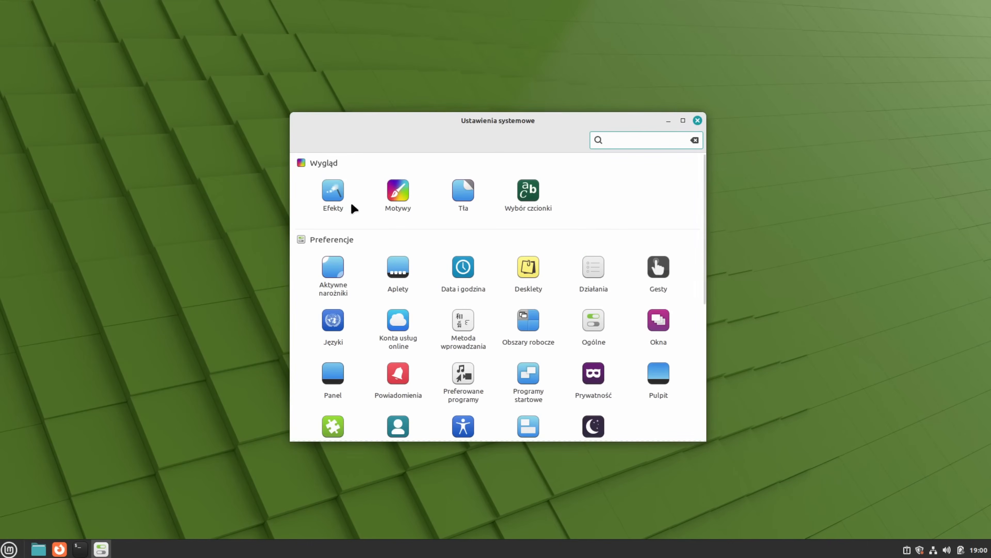
{"action": "left_click", "coordinate": [397, 190]}
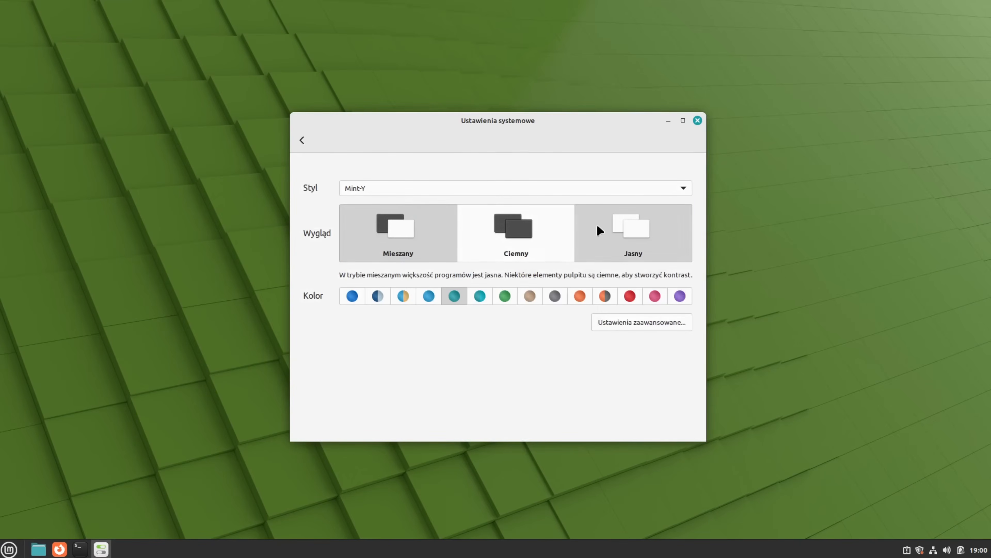
{"action": "left_click", "coordinate": [601, 230]}
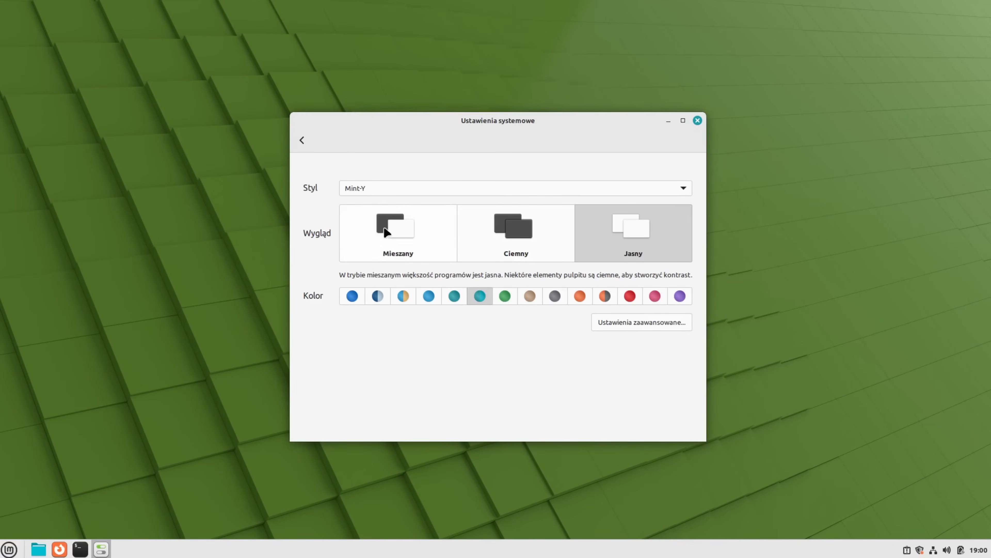
{"action": "left_click", "coordinate": [299, 139]}
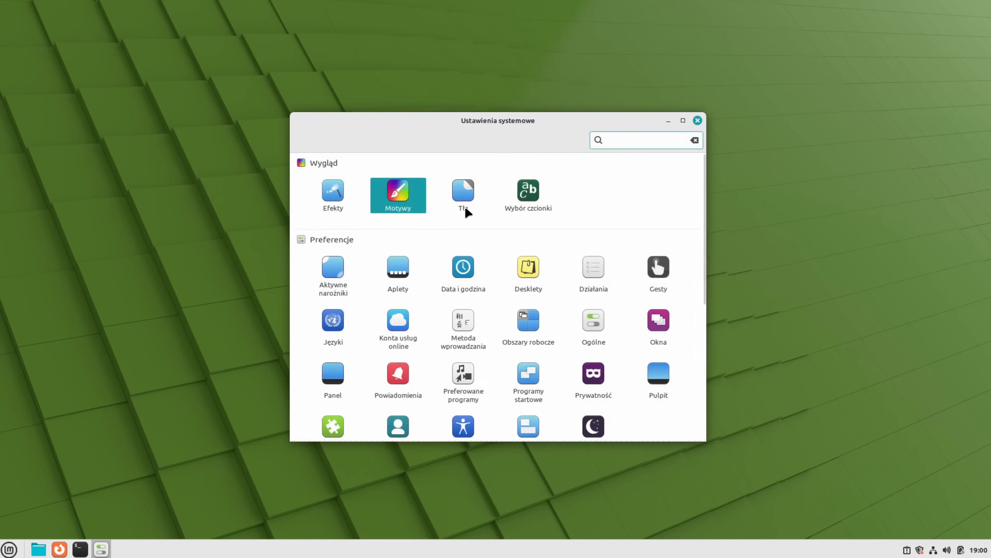
Step: Download the Linux Mint Cinnamon Edition image from the Poznan Supercomputing and Networking Center mirror in Poland
{"action": "left_click", "coordinate": [559, 453]}
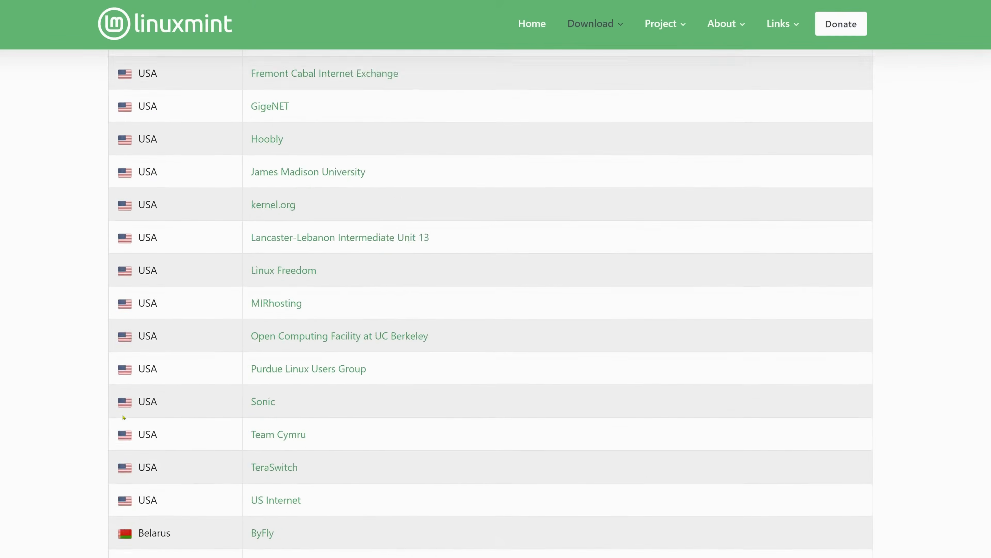
{"action": "scroll", "coordinate": [128, 416], "scroll_direction": "down", "scroll_amount": 15}
{"action": "scroll", "coordinate": [128, 416], "scroll_direction": "down", "scroll_amount": 15}
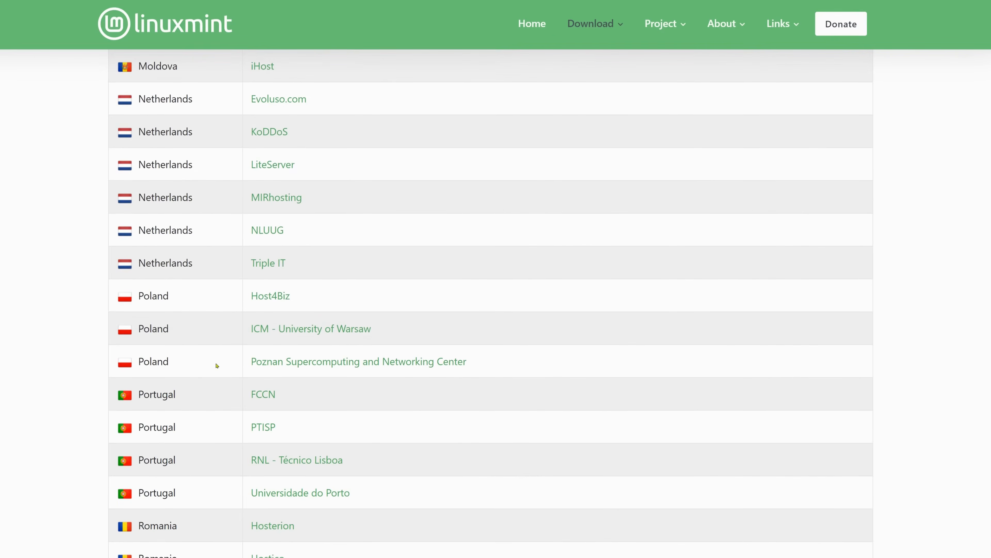
{"action": "left_click", "coordinate": [278, 362]}
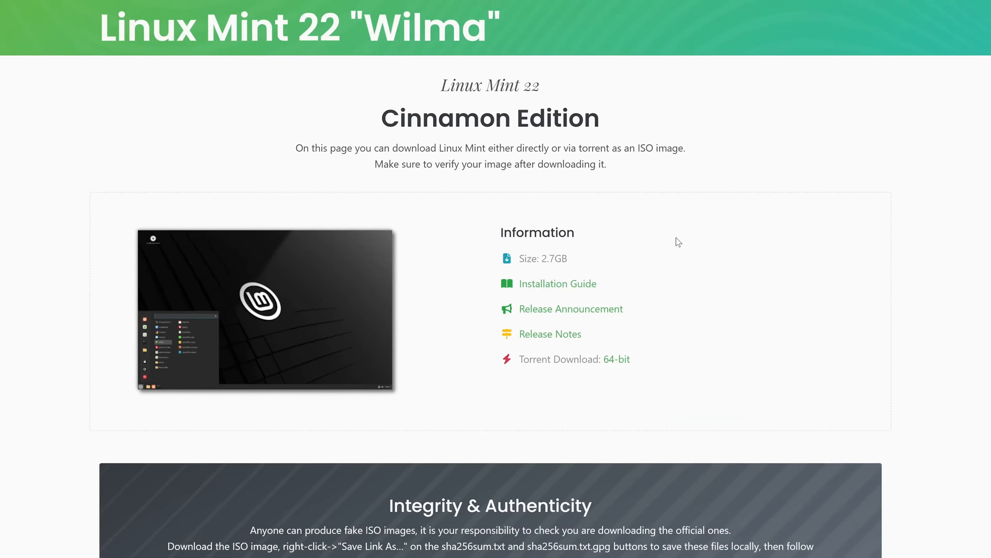
Step: Save the sha256sum.txt and sha256sum.txt.gpg files from the Integrity & Authenticity section into the desktop folder (Pulpit)
{"action": "scroll", "coordinate": [671, 250], "scroll_direction": "down", "scroll_amount": 5}
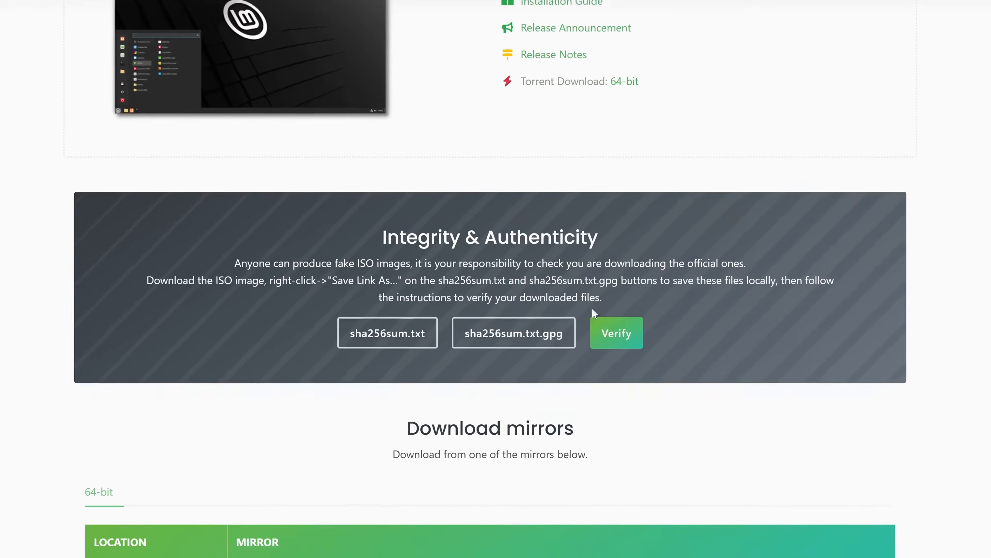
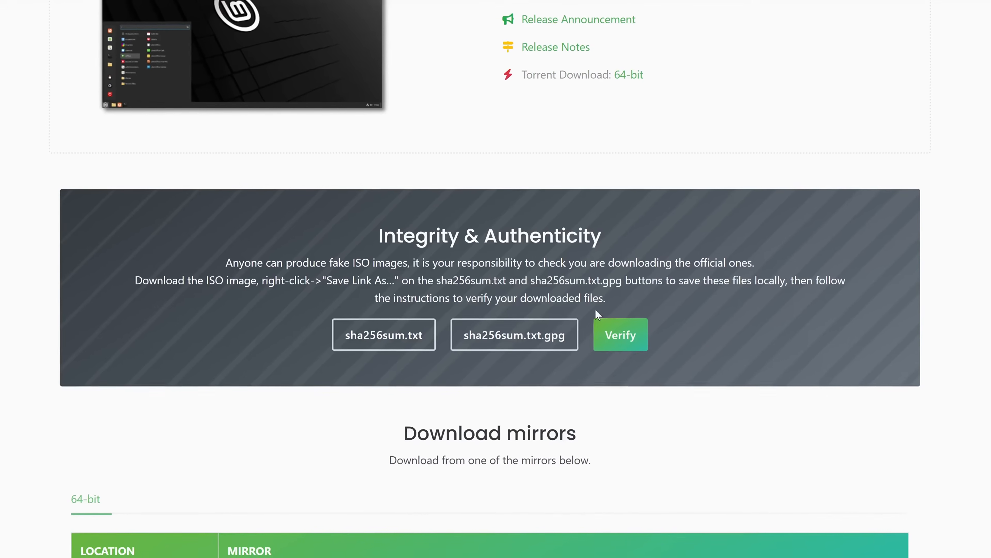
{"action": "right_click", "coordinate": [374, 332]}
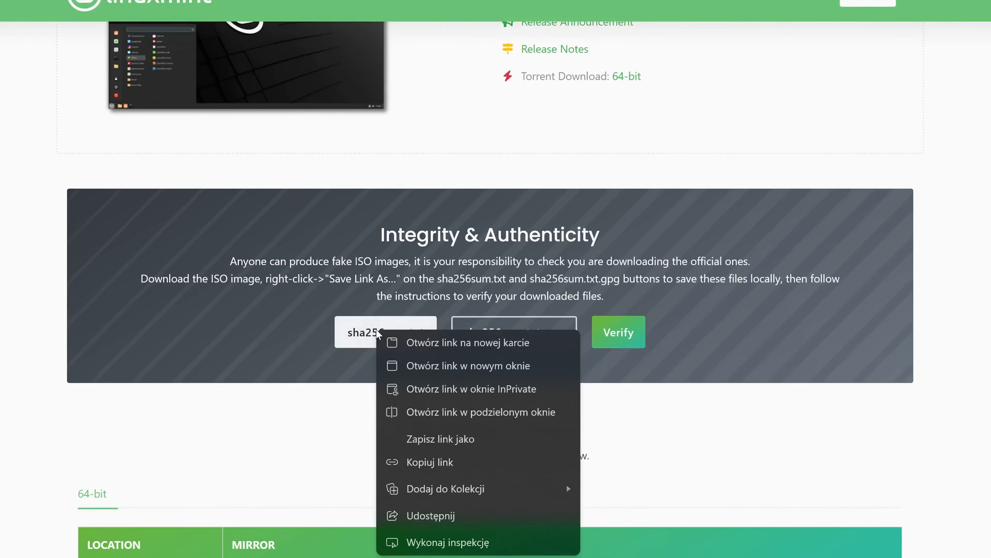
{"action": "left_click", "coordinate": [440, 438]}
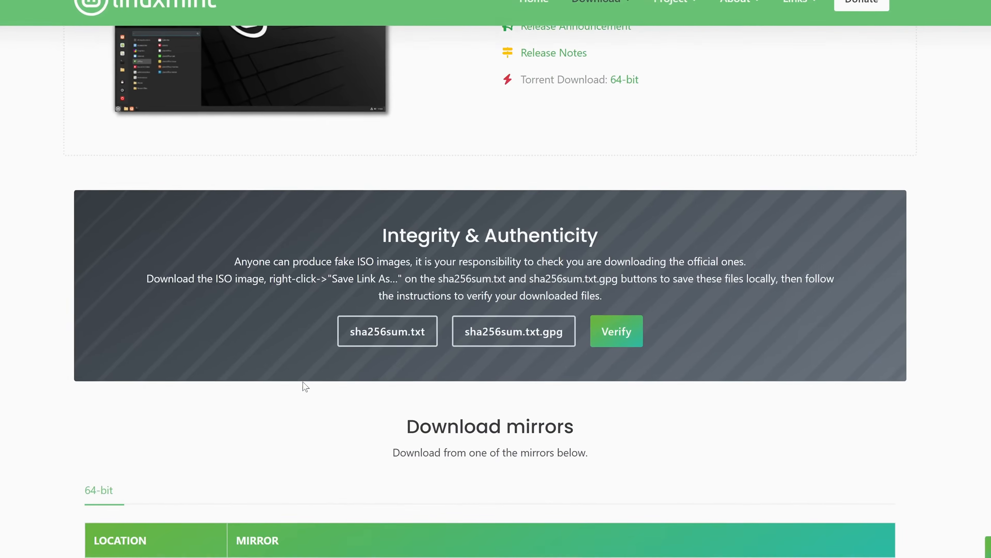
{"action": "left_click", "coordinate": [10, 105]}
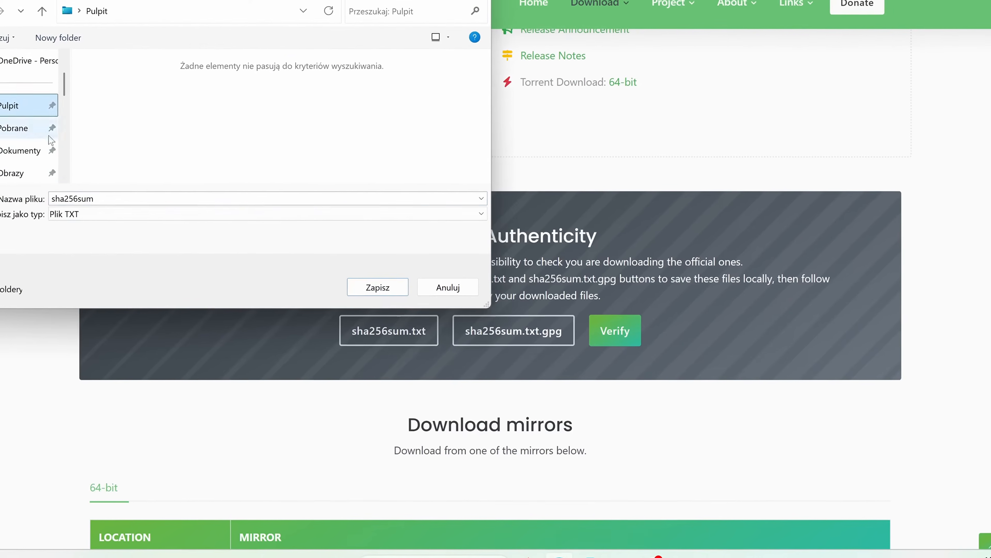
{"action": "left_click", "coordinate": [375, 289]}
{"action": "right_click", "coordinate": [504, 330]}
{"action": "left_click", "coordinate": [556, 433]}
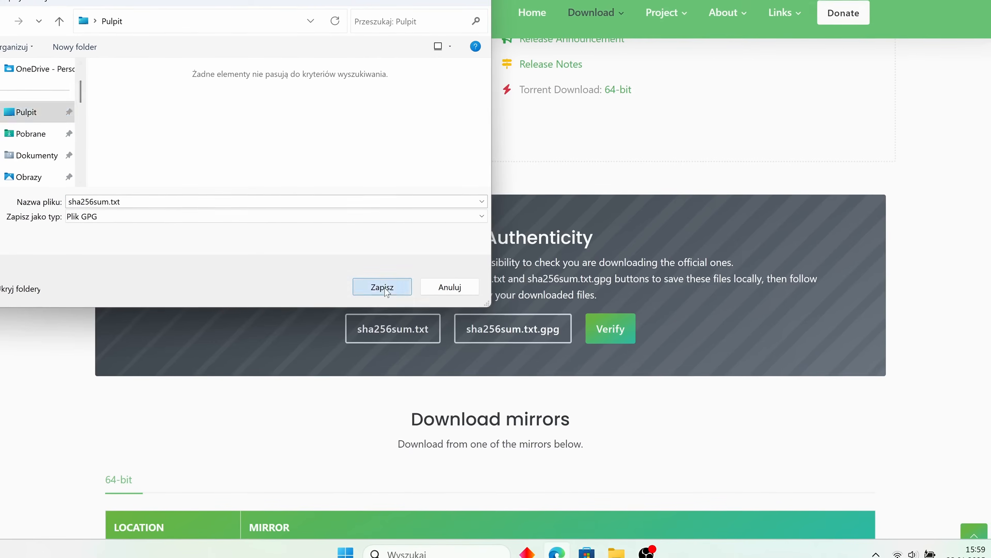
{"action": "left_click", "coordinate": [384, 291]}
Step: Open the Linux Mint verification instructions and follow the hint to the "How to verify the ISO image on Windows" tutorial
{"action": "left_click", "coordinate": [610, 328]}
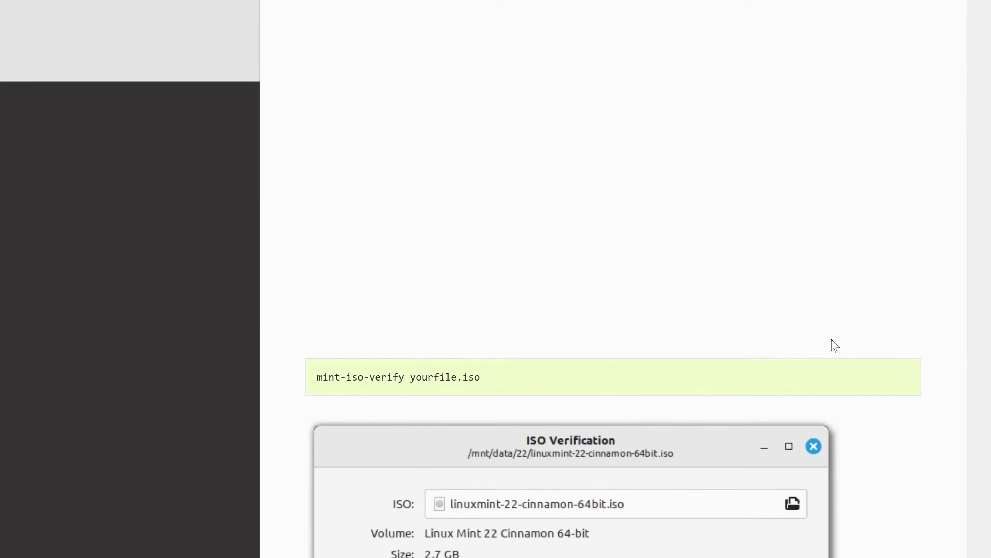
{"action": "scroll", "coordinate": [834, 345], "scroll_direction": "down", "scroll_amount": 10}
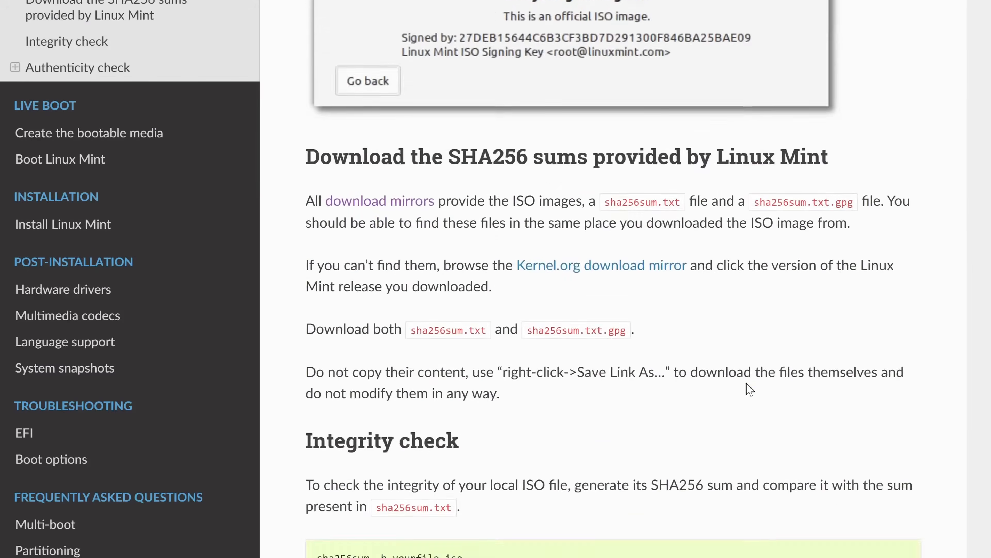
{"action": "scroll", "coordinate": [747, 388], "scroll_direction": "down", "scroll_amount": 7}
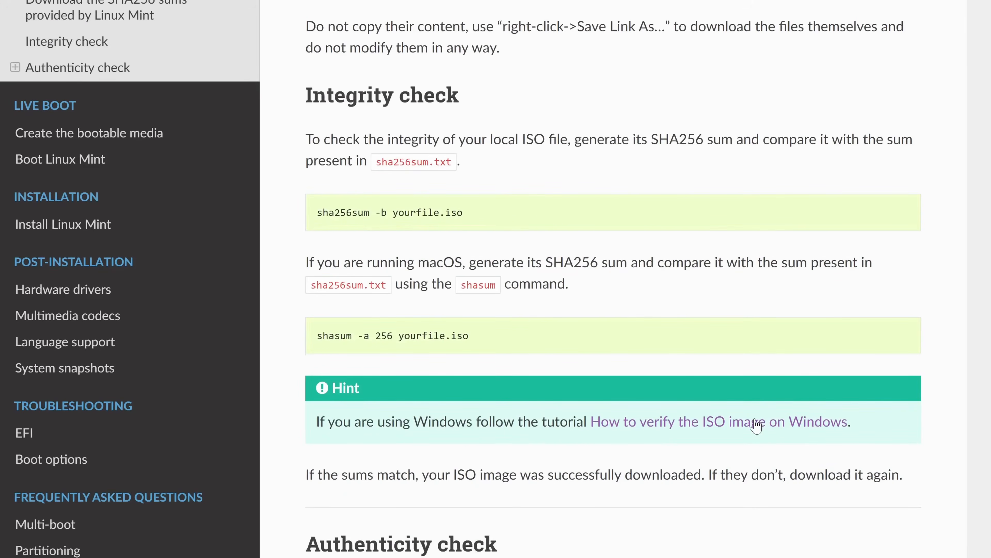
{"action": "left_click", "coordinate": [756, 423]}
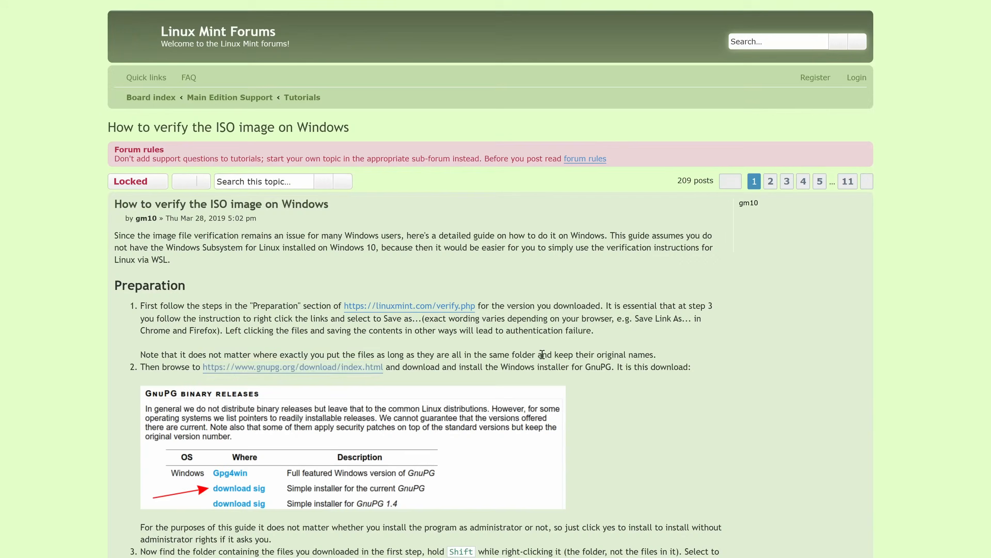
Step: Open the GnuPG download page from the tutorial and download the simple Windows installer for the current GnuPG
{"action": "left_click", "coordinate": [297, 368]}
{"action": "scroll", "coordinate": [447, 391], "scroll_direction": "down", "scroll_amount": 13}
{"action": "left_click_drag", "start_coordinate": [401, 434], "coordinate": [472, 434]}
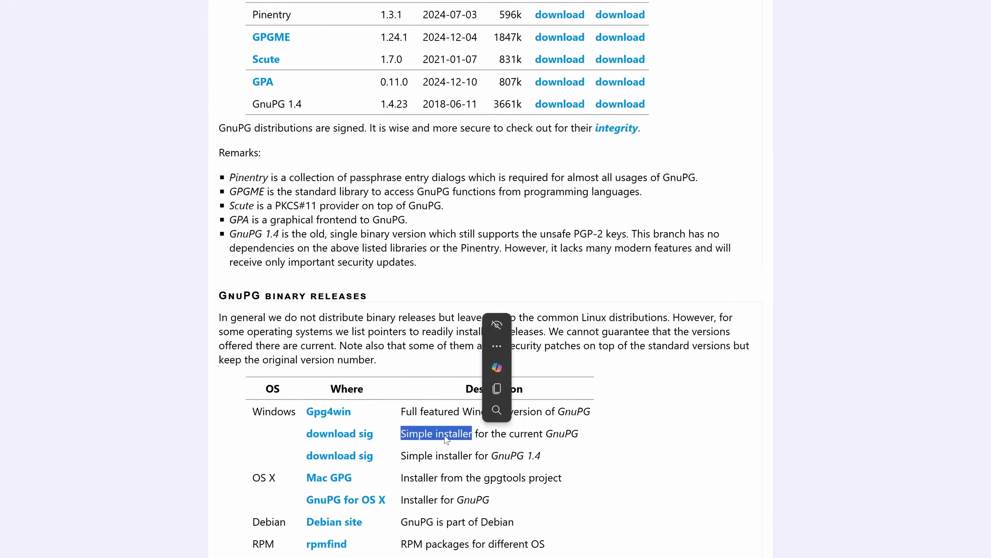
{"action": "left_click", "coordinate": [343, 439]}
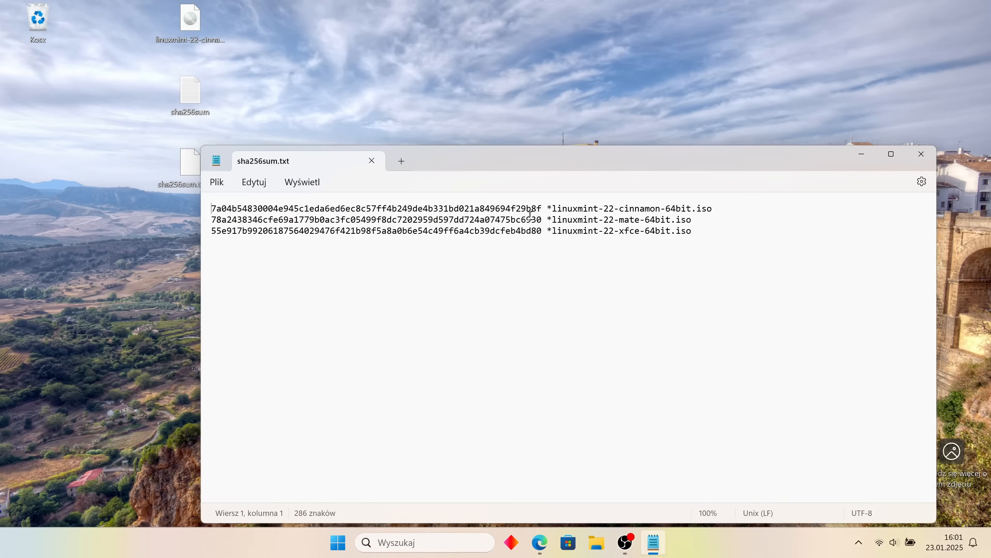
Step: Copy the checksum of linuxmint-22-cinnamon-64bit.iso from sha256sum.txt and paste it into a new Notepad document
{"action": "left_click_drag", "start_coordinate": [660, 210], "coordinate": [621, 217]}
{"action": "left_click", "coordinate": [542, 208]}
{"action": "double_click", "coordinate": [541, 209]}
{"action": "key", "text": "ctrl+c"}
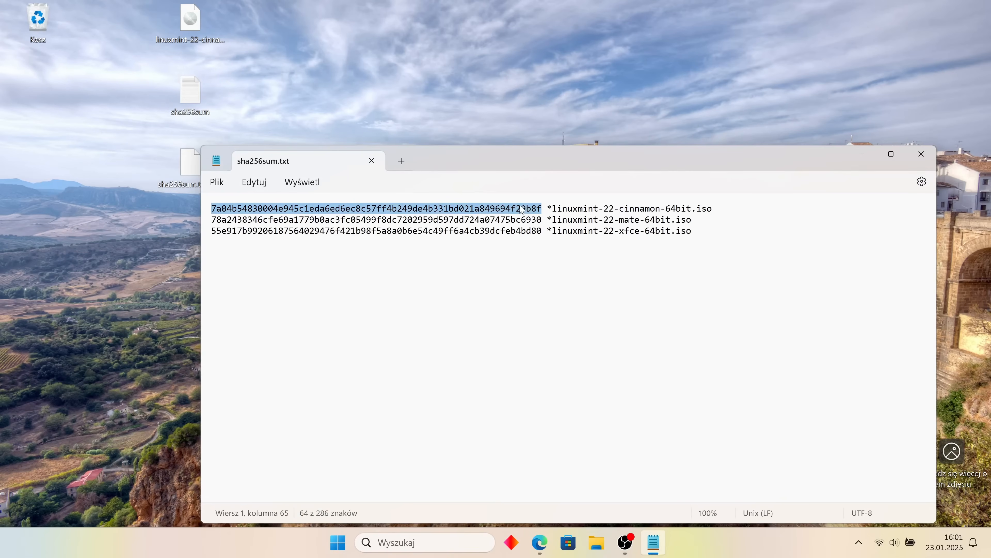
{"action": "left_click", "coordinate": [473, 540]}
{"action": "type", "text": "not"}
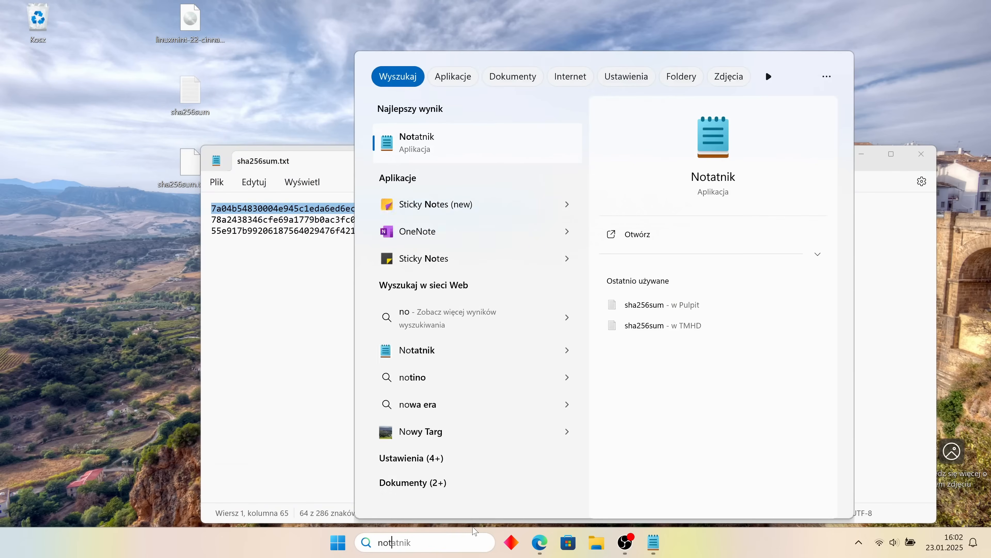
{"action": "key", "text": "Return"}
{"action": "key", "text": "ctrl+v"}
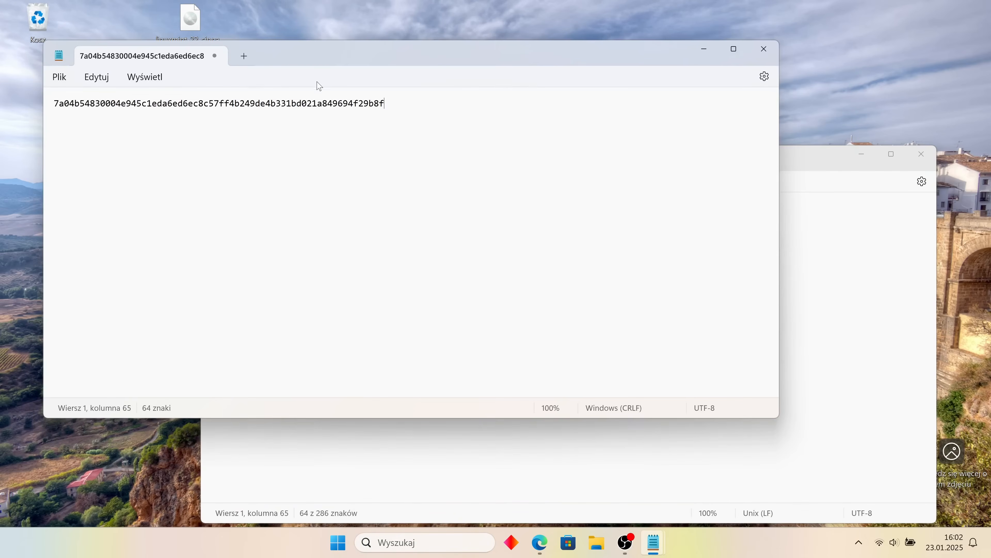
Step: Open PowerShell in the desktop folder and run CertUtil -hashfile .\linuxmint-22-cinnamon-64bit.iso SHA256
{"action": "key", "text": "super+d"}
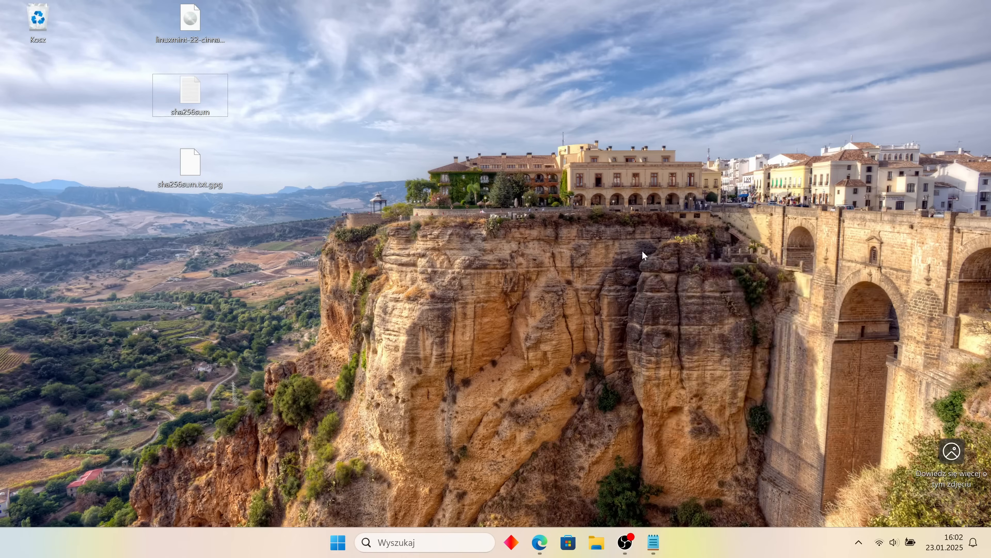
{"action": "right_click", "coordinate": [642, 251]}
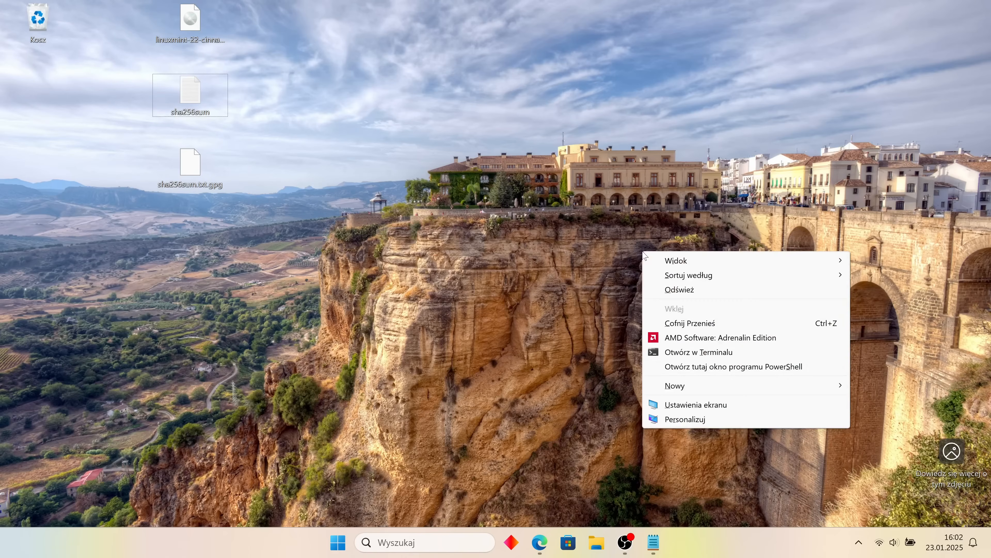
{"action": "left_click", "coordinate": [716, 370]}
{"action": "type", "text": "CertUtil -hashfile .\\linuxmint-22-cinnamon-64bit.iso SHA256"}
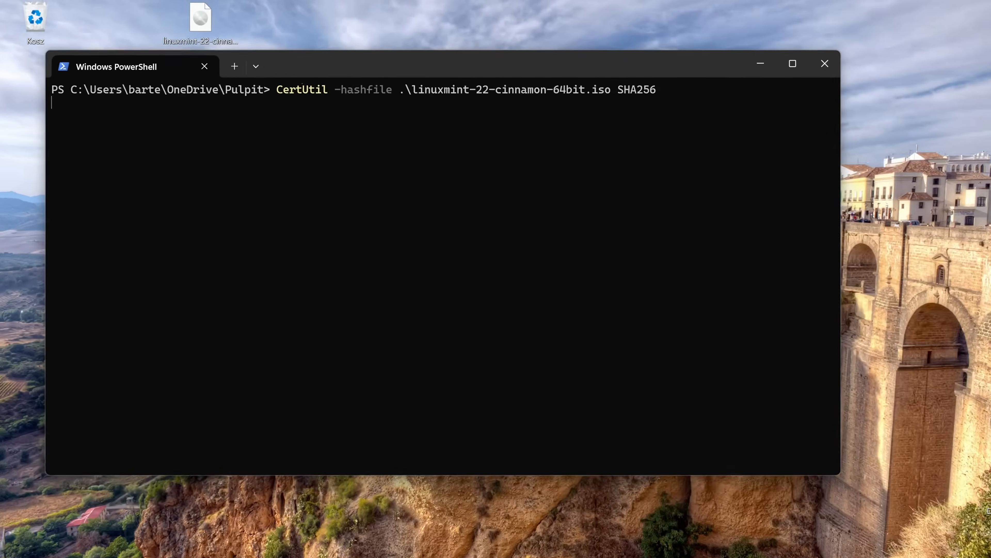
Step: Copy the computed SHA256 hash from PowerShell and paste it two lines below the original checksum in Notepad
{"action": "left_click_drag", "start_coordinate": [470, 116], "coordinate": [56, 117]}
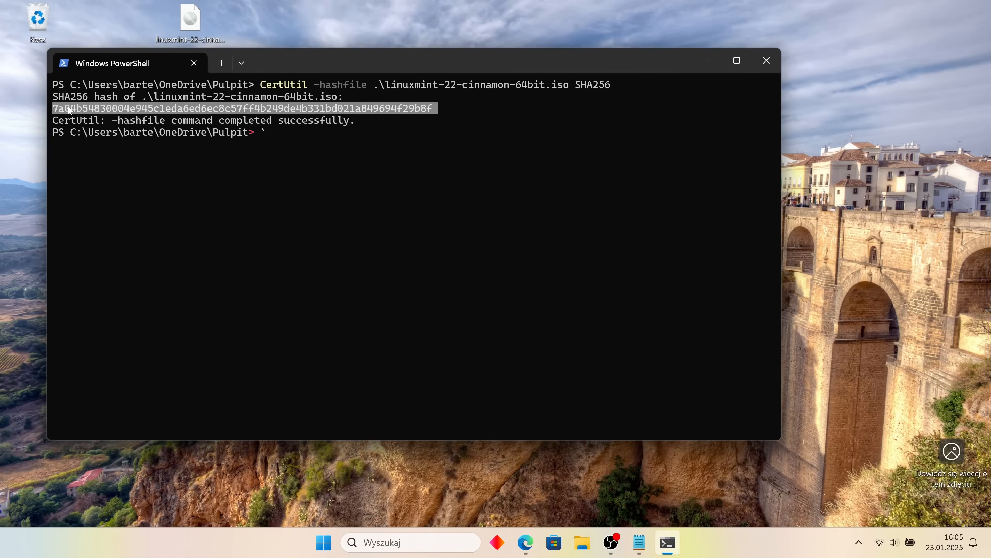
{"action": "key", "text": "ctrl+c"}
{"action": "left_click", "coordinate": [639, 542]}
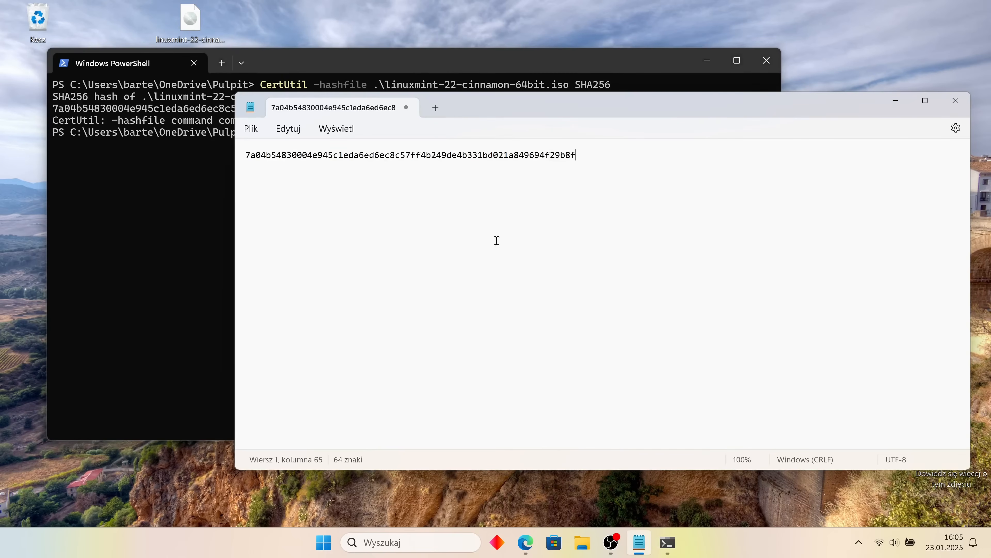
{"action": "key", "text": "Return"}
{"action": "key", "text": "Return"}
{"action": "key", "text": "ctrl+v"}
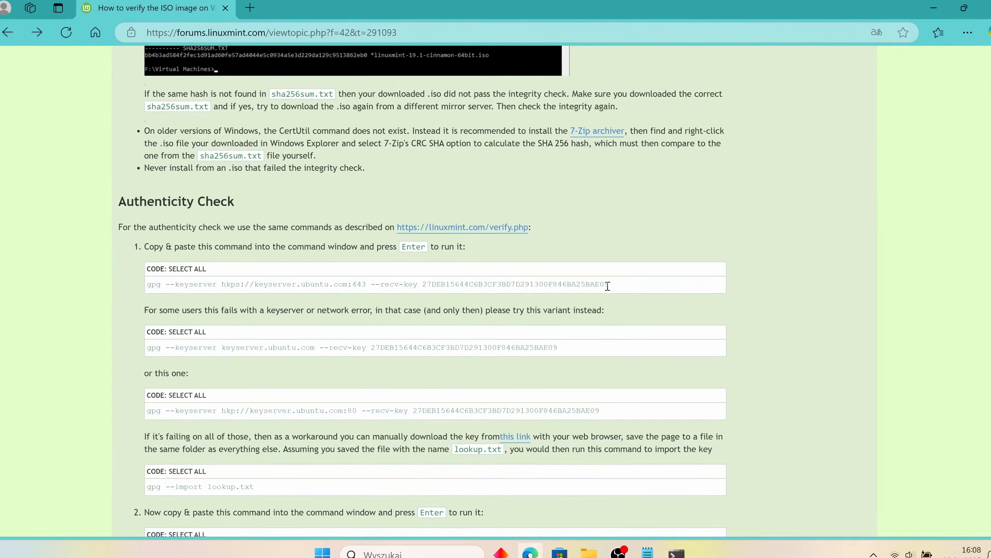
Step: Copy the tutorial's first gpg --recv-key command for hkps://keyserver.ubuntu.com:443, run it in PowerShell and highlight the signing key's fingerprint
{"action": "triple_click", "coordinate": [606, 280]}
{"action": "right_click", "coordinate": [192, 279]}
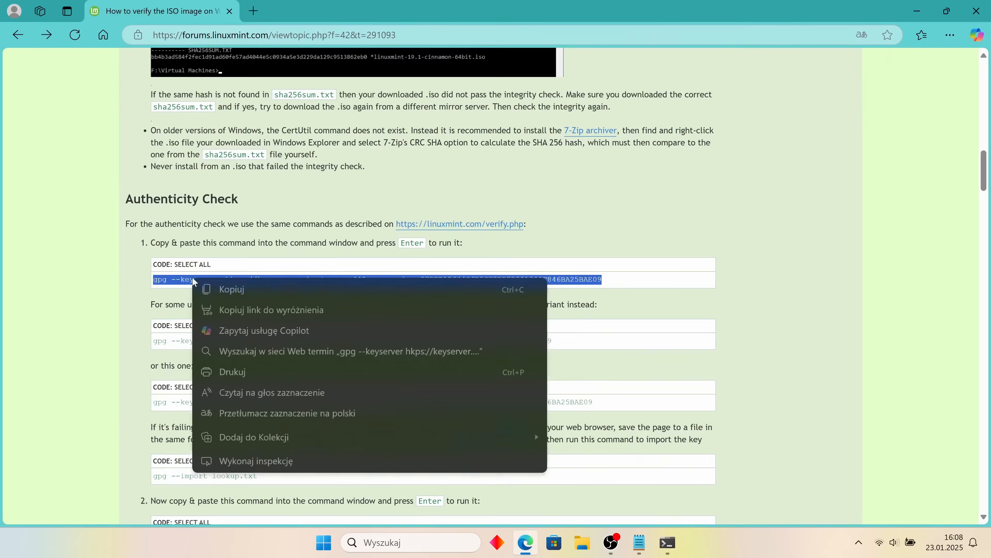
{"action": "left_click", "coordinate": [219, 287]}
{"action": "key", "text": "alt+Tab"}
{"action": "key", "text": "ctrl+v"}
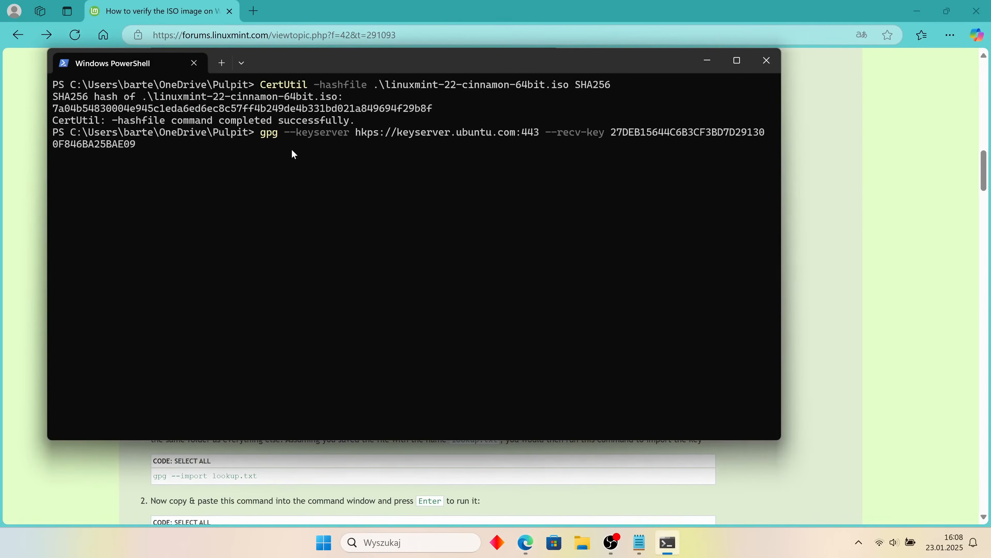
{"action": "double_click", "coordinate": [617, 137]}
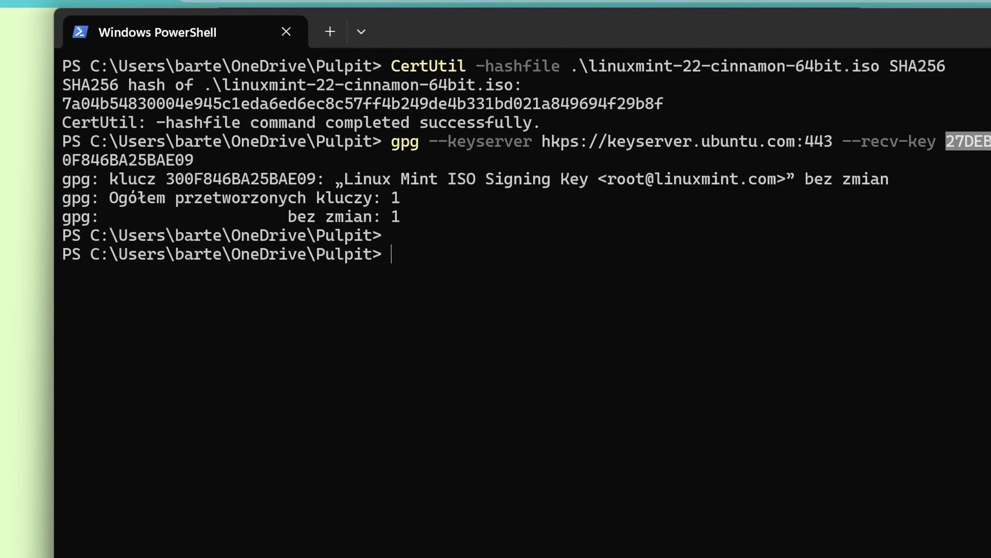
{"action": "left_click_drag", "start_coordinate": [990, 141], "coordinate": [990, 160]}
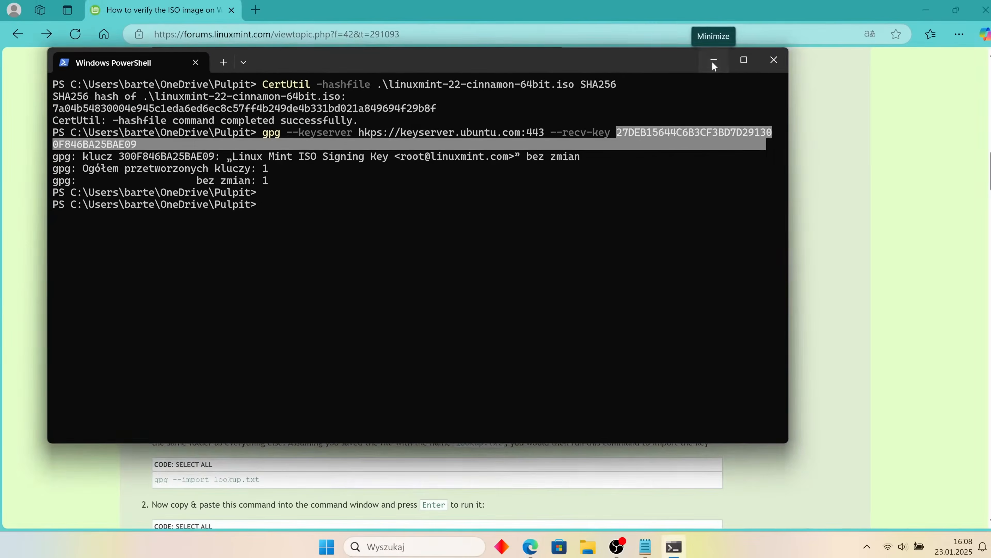
Step: Copy the next authenticity check command from the forum tutorial and run it in PowerShell
{"action": "left_click", "coordinate": [712, 62]}
{"action": "scroll", "coordinate": [341, 347], "scroll_direction": "down", "scroll_amount": 3}
{"action": "left_click_drag", "start_coordinate": [154, 408], "coordinate": [353, 408]}
{"action": "left_click", "coordinate": [668, 544]}
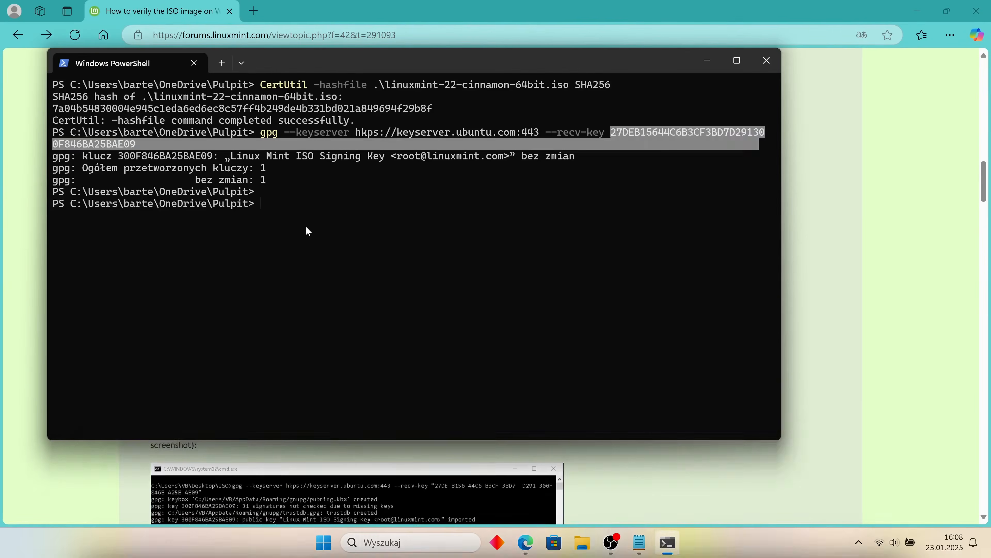
{"action": "key", "text": "ctrl+v"}
{"action": "key", "text": "Return"}
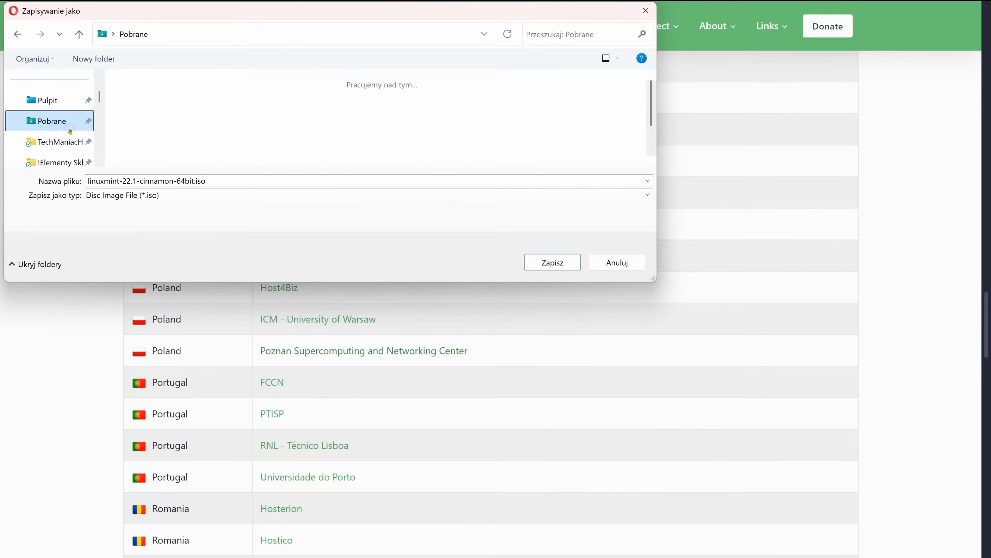
Step: Pick the linuxmint-22.1-cinnamon-64bit.iso name in the Downloads folder and switch the save location to the desktop folder (Pulpit)
{"action": "scroll", "coordinate": [522, 140], "scroll_direction": "down", "scroll_amount": 1}
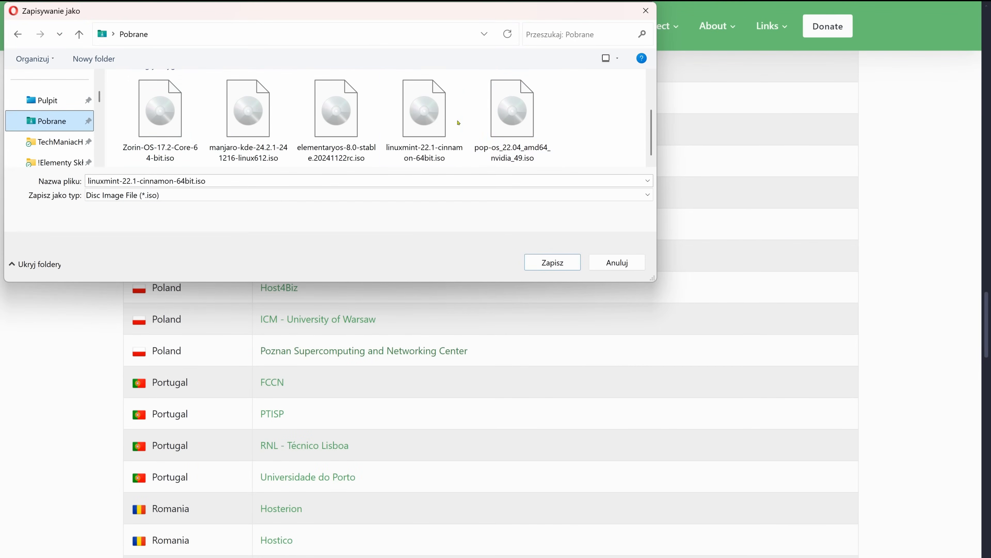
{"action": "left_click", "coordinate": [437, 113]}
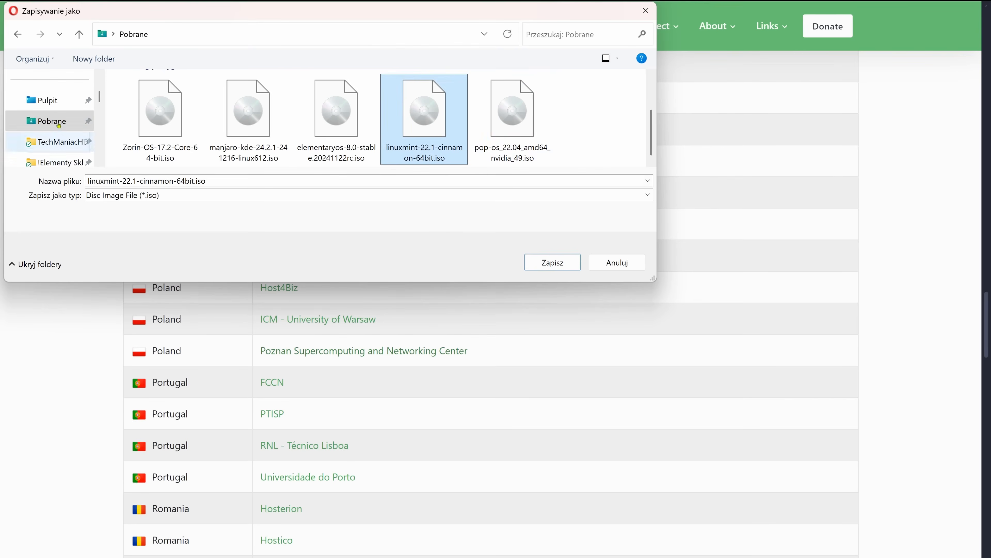
{"action": "left_click", "coordinate": [46, 100]}
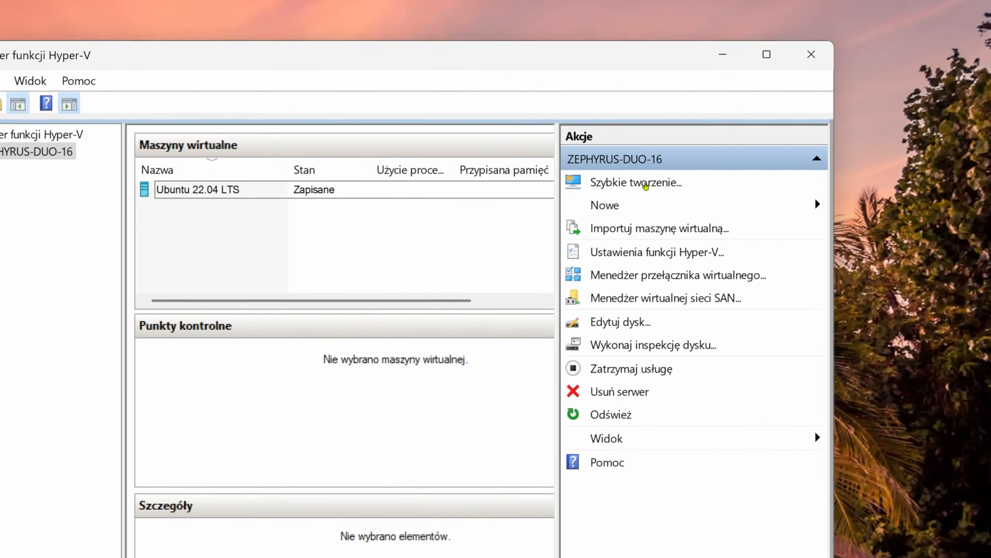
Step: Start a quick-create virtual machine in Hyper-V Manager from the local source linuxmint-22.1-cinnamon-64bit.iso with Windows Secure Boot turned off
{"action": "left_click", "coordinate": [633, 191]}
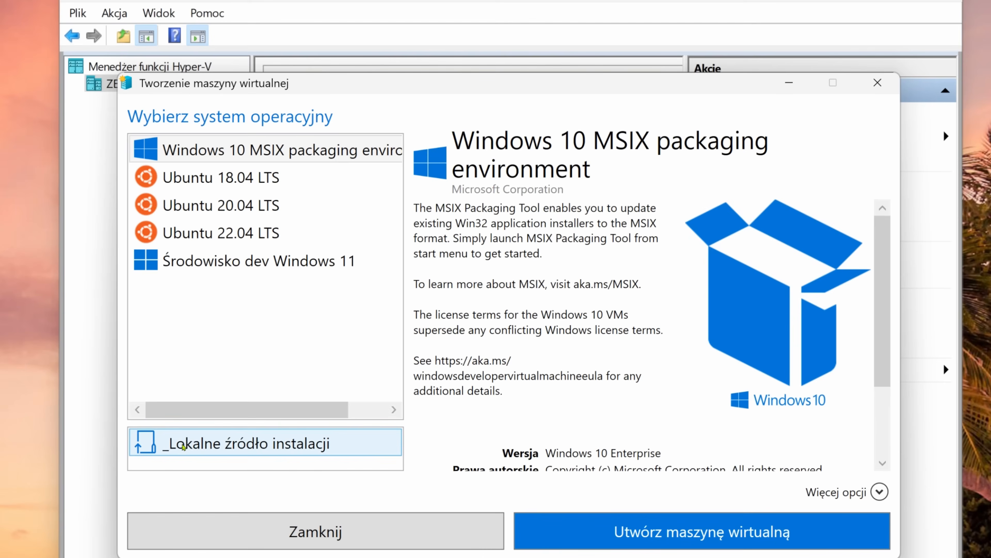
{"action": "left_click", "coordinate": [183, 445]}
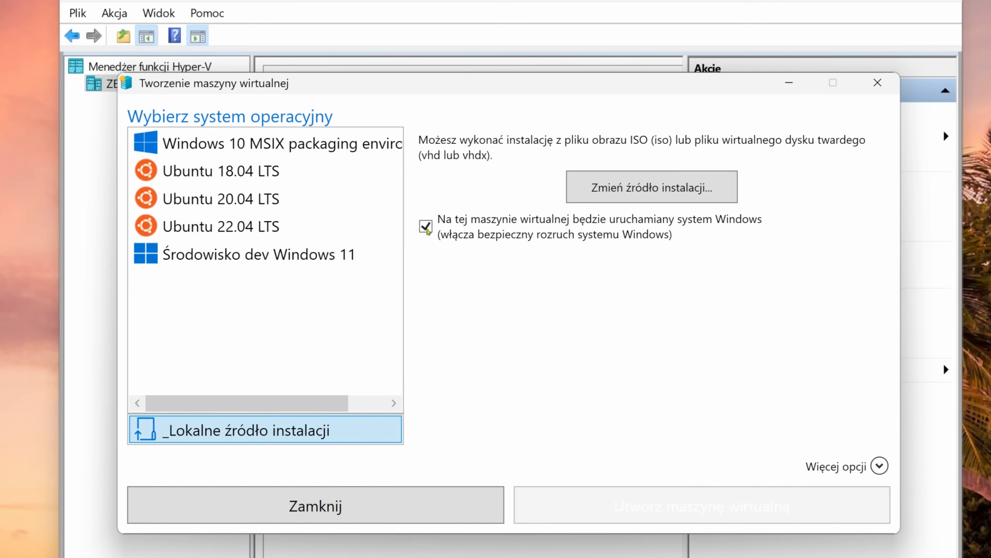
{"action": "left_click", "coordinate": [426, 228]}
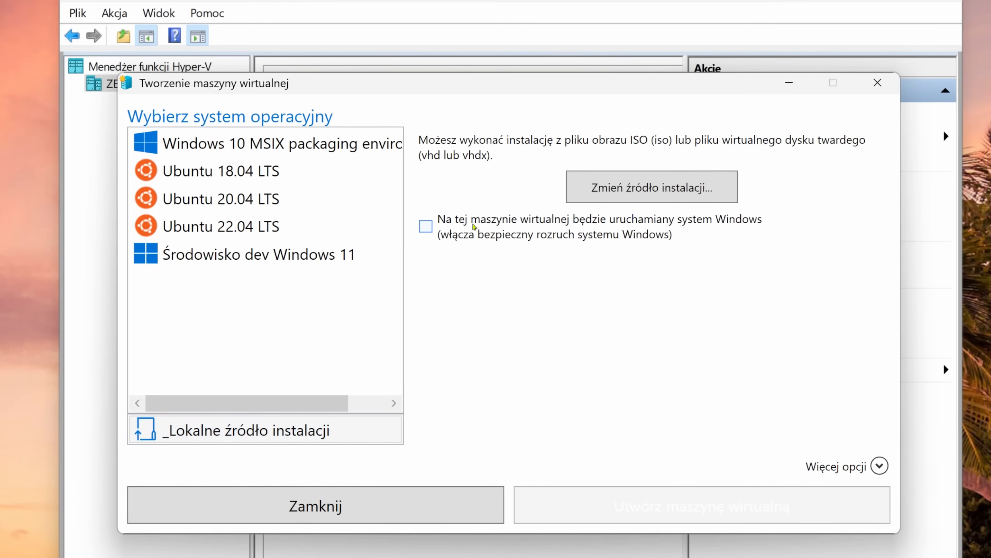
{"action": "left_click", "coordinate": [623, 189]}
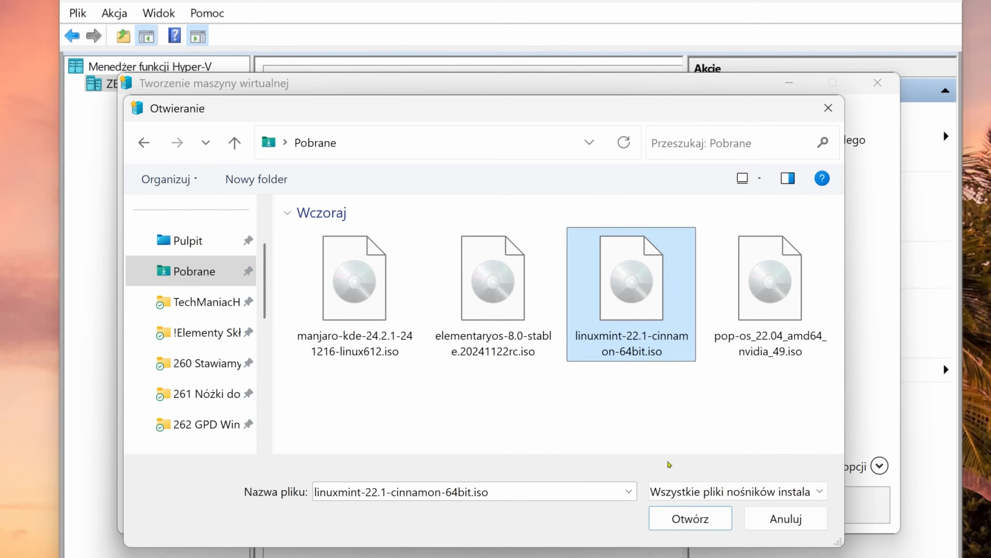
{"action": "left_click", "coordinate": [683, 515]}
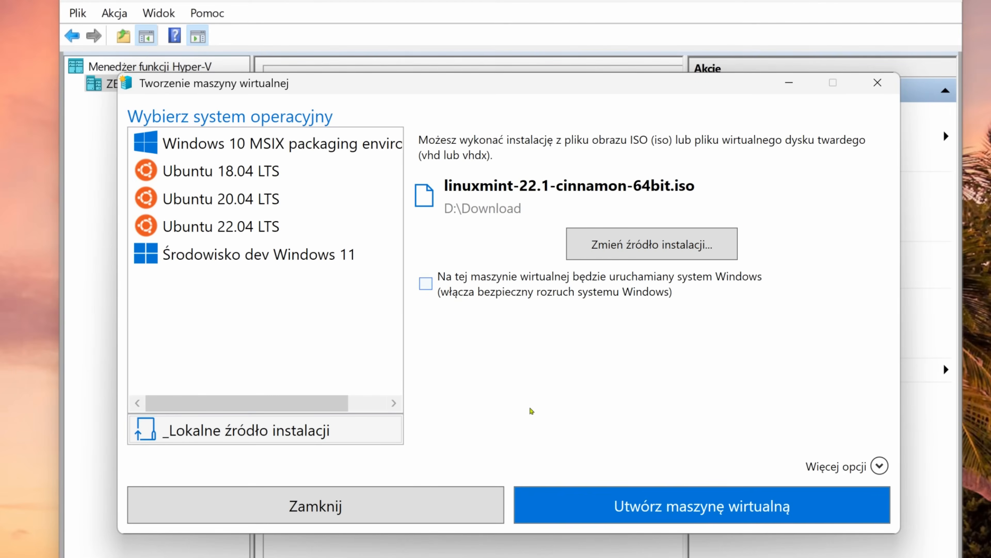
Step: Create the virtual machine from the Linux Mint image and rename it LinuxMint in its settings
{"action": "left_click", "coordinate": [650, 504]}
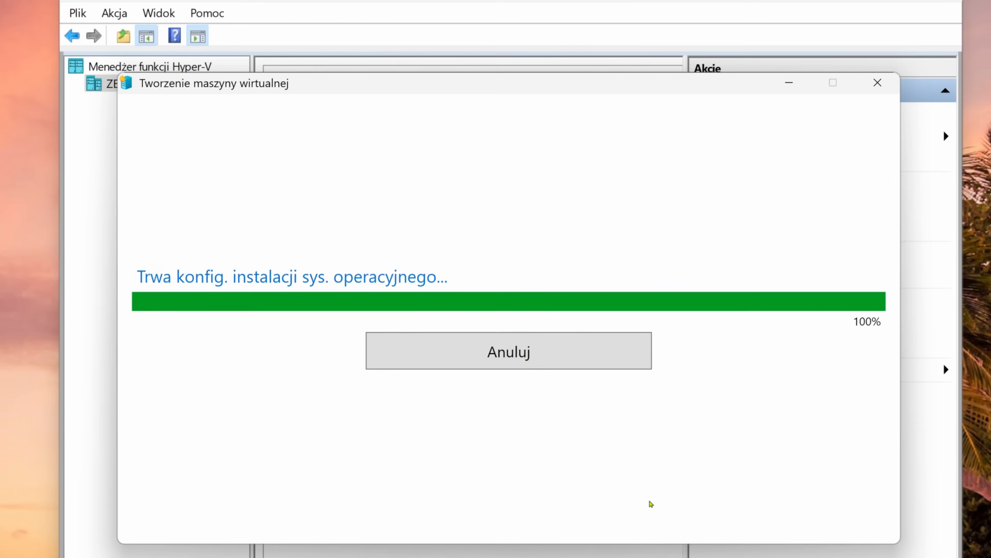
{"action": "left_click", "coordinate": [518, 439]}
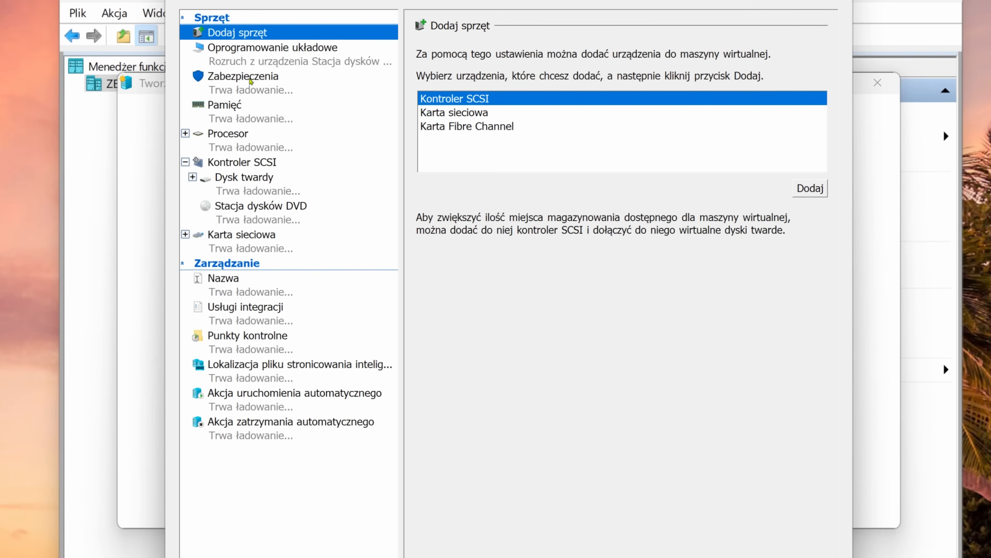
{"action": "left_click", "coordinate": [278, 290]}
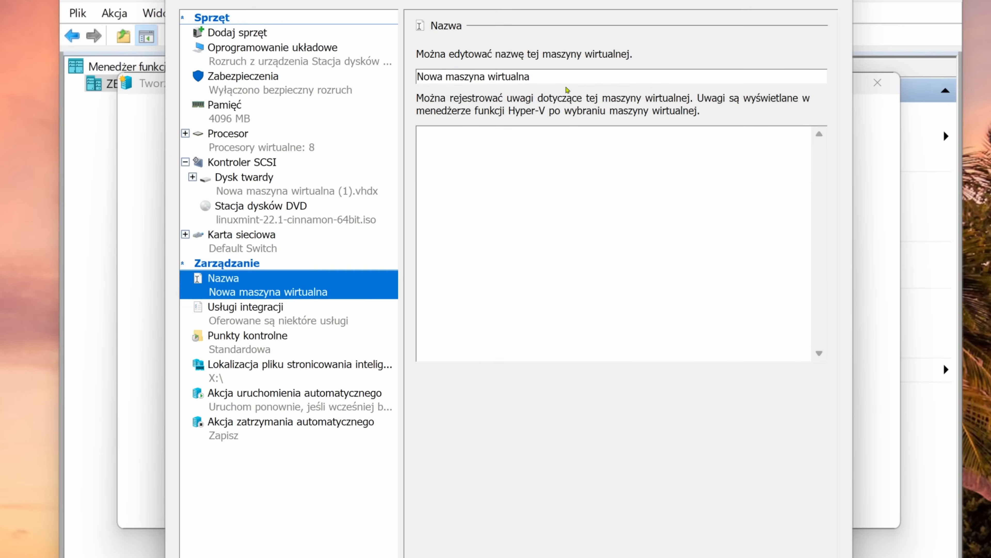
{"action": "left_click_drag", "start_coordinate": [568, 76], "coordinate": [343, 73]}
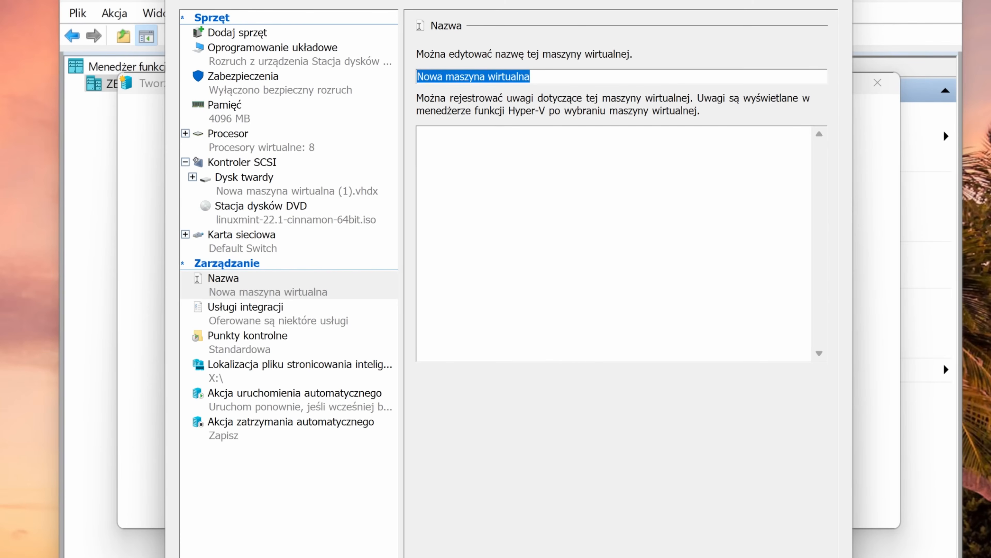
{"action": "type", "text": "LinuxMint"}
{"action": "key", "text": "Return"}
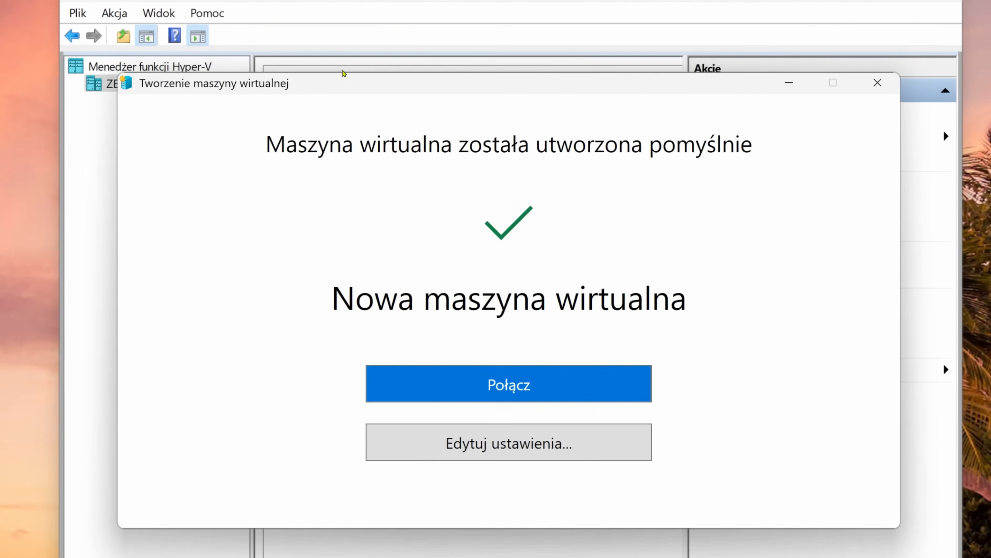
Step: Connect to the LinuxMint virtual machine, power it on and boot the default Start Linux Mint 21.3 Cinnamon 64-bit entry
{"action": "left_click", "coordinate": [635, 386]}
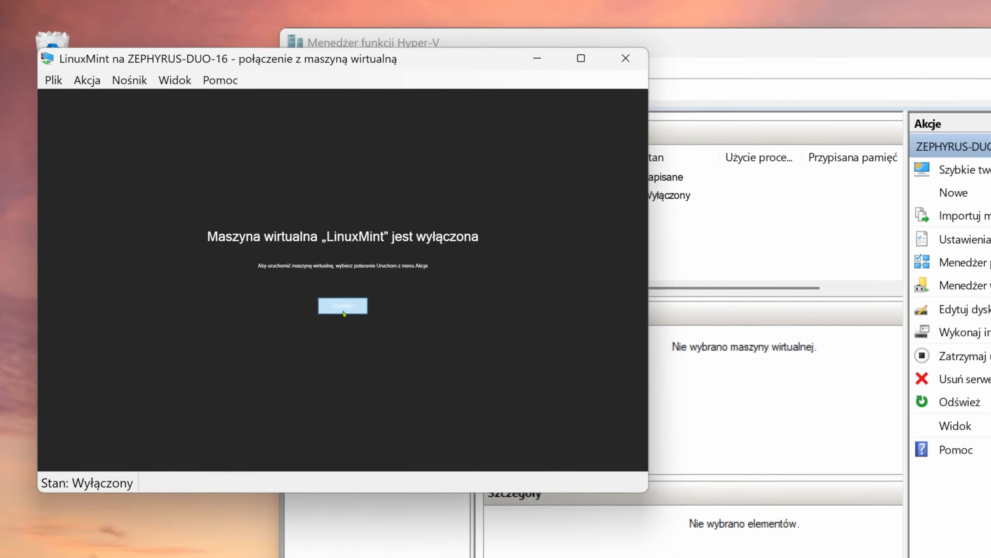
{"action": "left_click", "coordinate": [153, 258]}
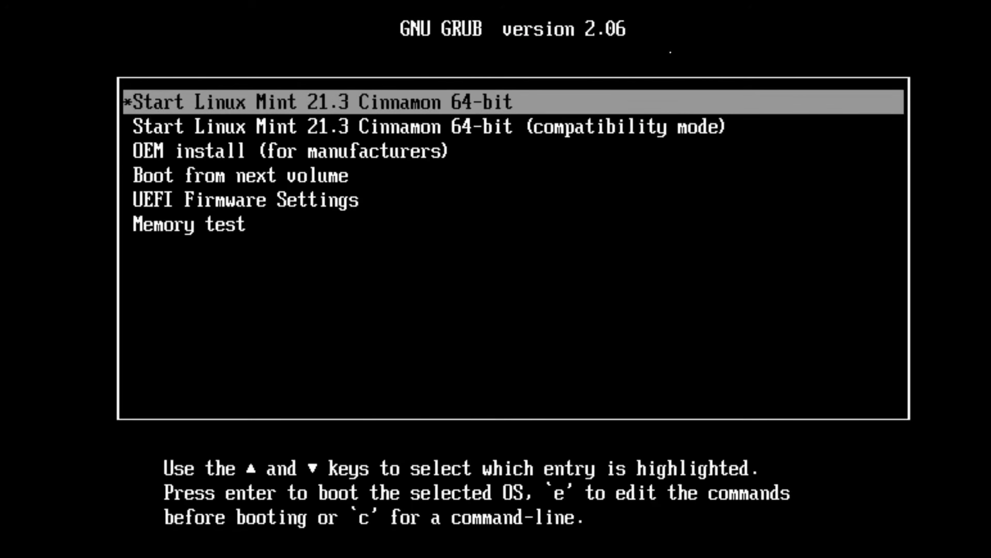
{"action": "key", "text": "Return"}
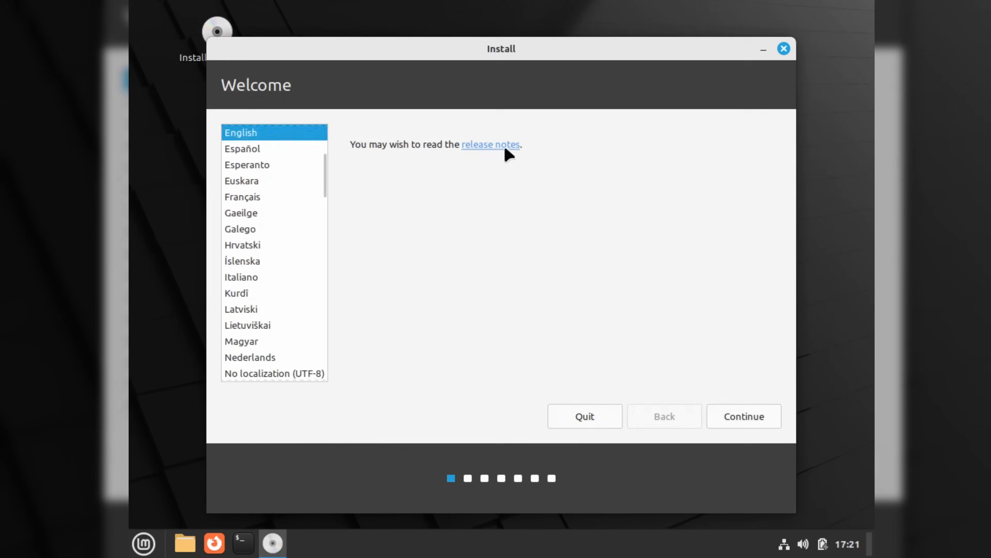
Step: Set the Linux Mint installer language to Polski and proceed past the welcome page
{"action": "scroll", "coordinate": [277, 258], "scroll_direction": "down", "scroll_amount": 5}
{"action": "left_click", "coordinate": [269, 220]}
{"action": "left_click", "coordinate": [748, 416]}
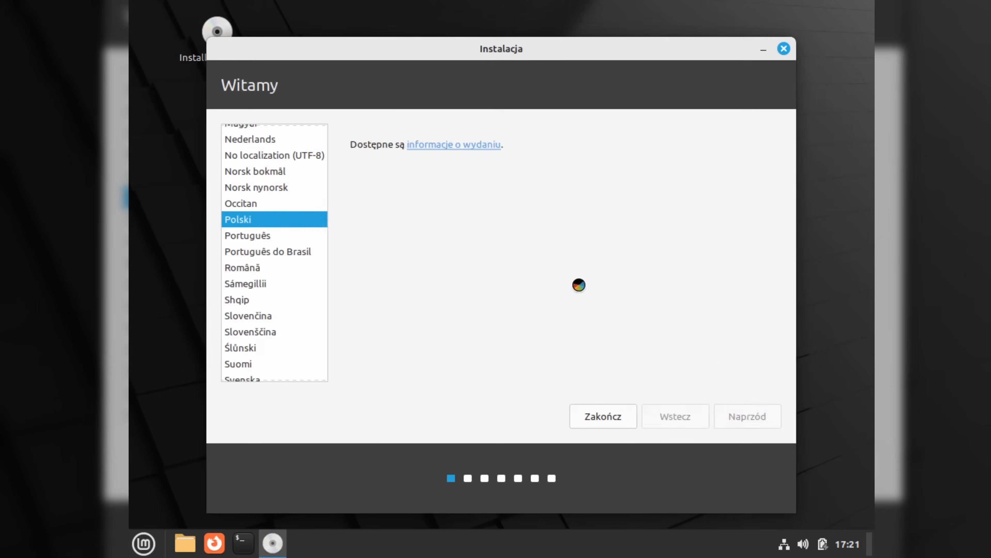
Step: Include the multimedia codecs in the installation and choose to erase the disk and install Linux Mint
{"action": "left_click", "coordinate": [748, 427]}
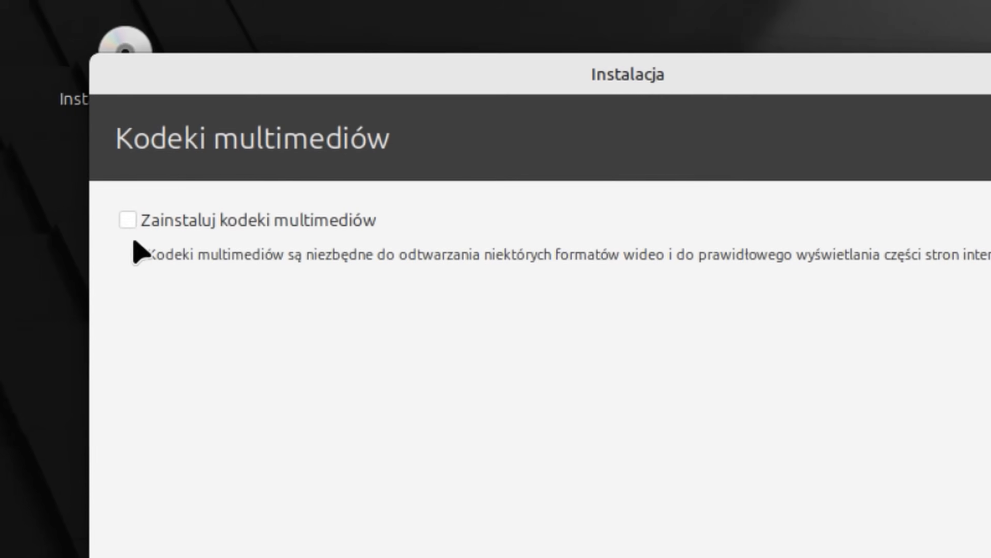
{"action": "left_click", "coordinate": [226, 123]}
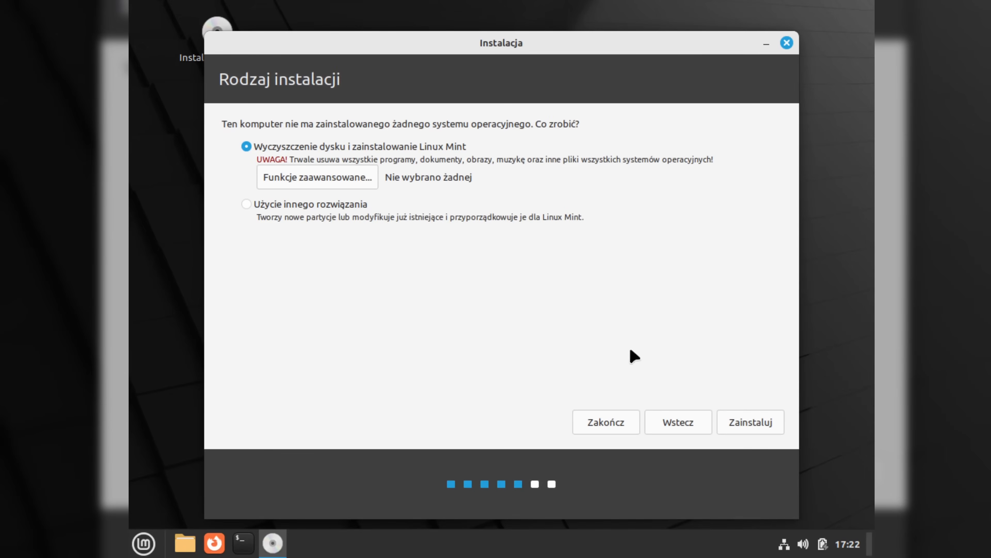
{"action": "left_click", "coordinate": [749, 424]}
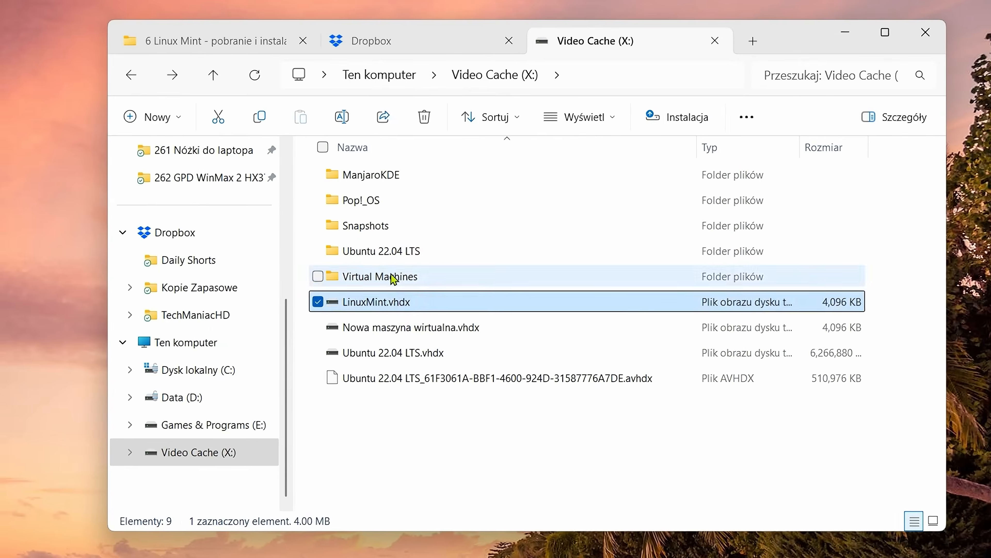
Step: Look through the Virtual Machines and Ubuntu 22.04 LTS folders on the Video Cache (X:) drive and locate LinuxMint.vhdx
{"action": "double_click", "coordinate": [390, 277]}
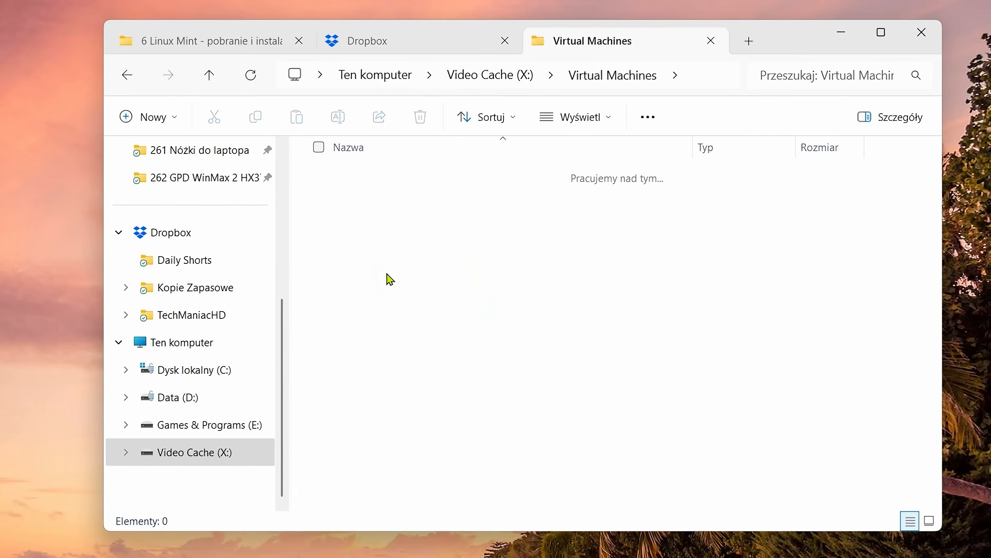
{"action": "key", "text": "alt+Left"}
{"action": "double_click", "coordinate": [371, 251]}
{"action": "double_click", "coordinate": [369, 230]}
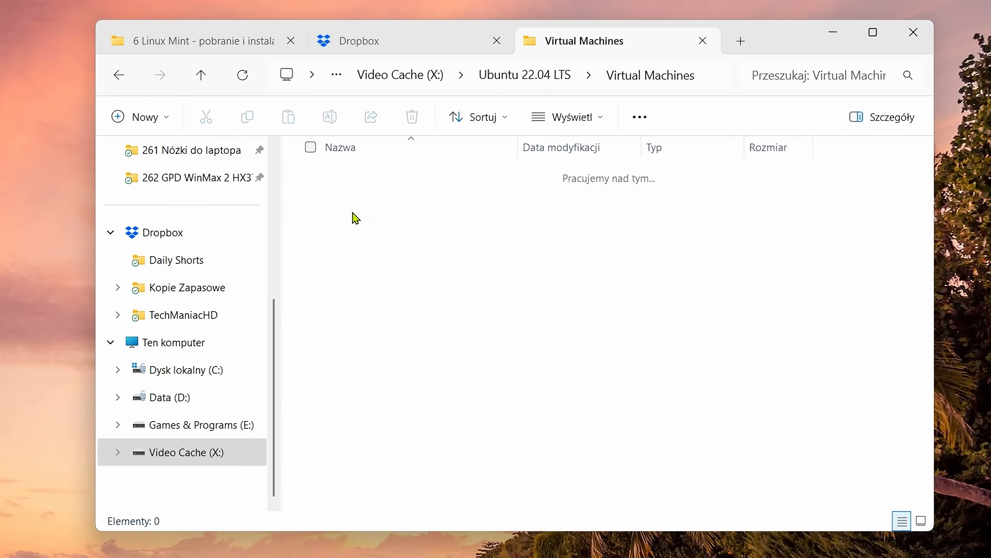
{"action": "key", "text": "alt+Left"}
{"action": "double_click", "coordinate": [349, 202]}
{"action": "left_click", "coordinate": [346, 181]}
{"action": "key", "text": "alt+Left"}
{"action": "key", "text": "alt+Left"}
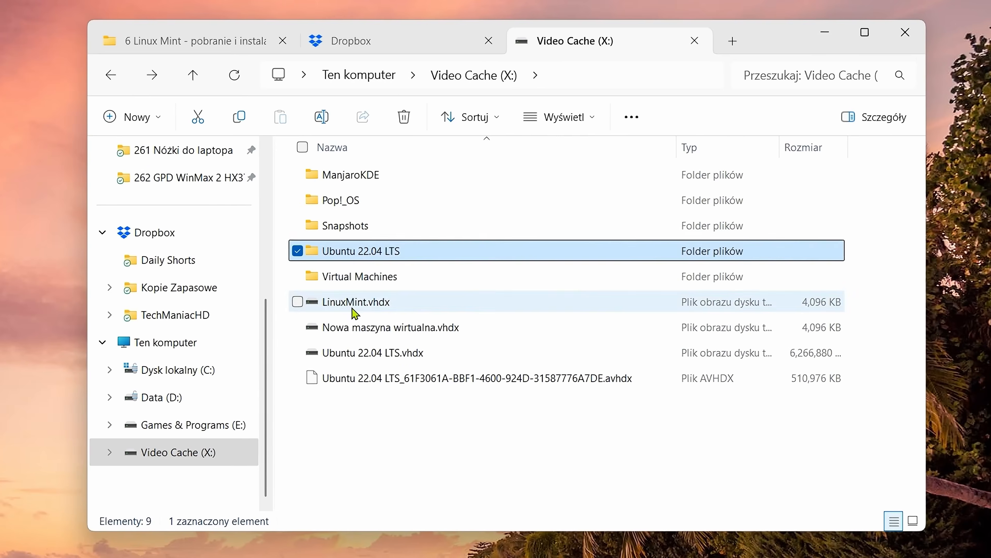
{"action": "left_click", "coordinate": [353, 305]}
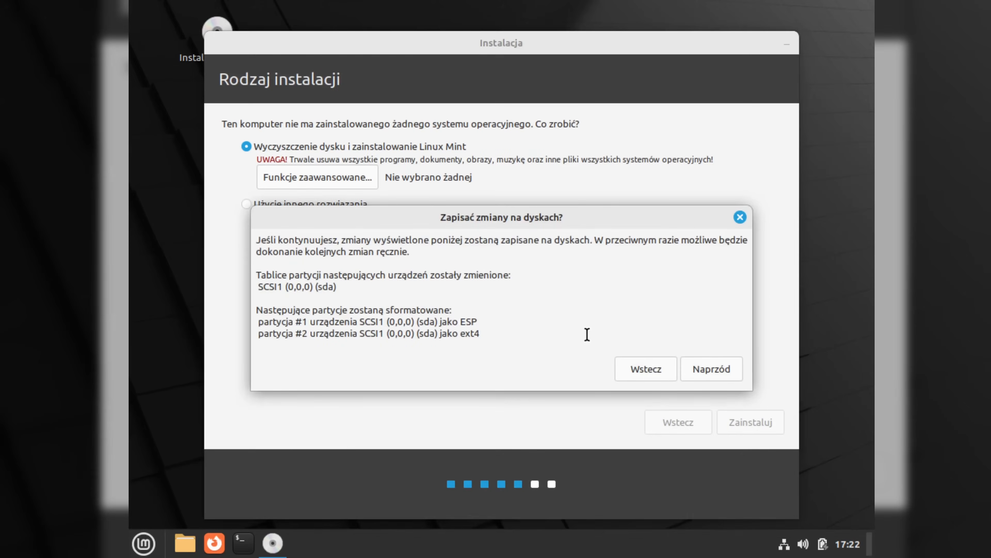
Step: Confirm writing the partition changes to the virtual disk and submit the user account details with password login required
{"action": "left_click", "coordinate": [703, 372]}
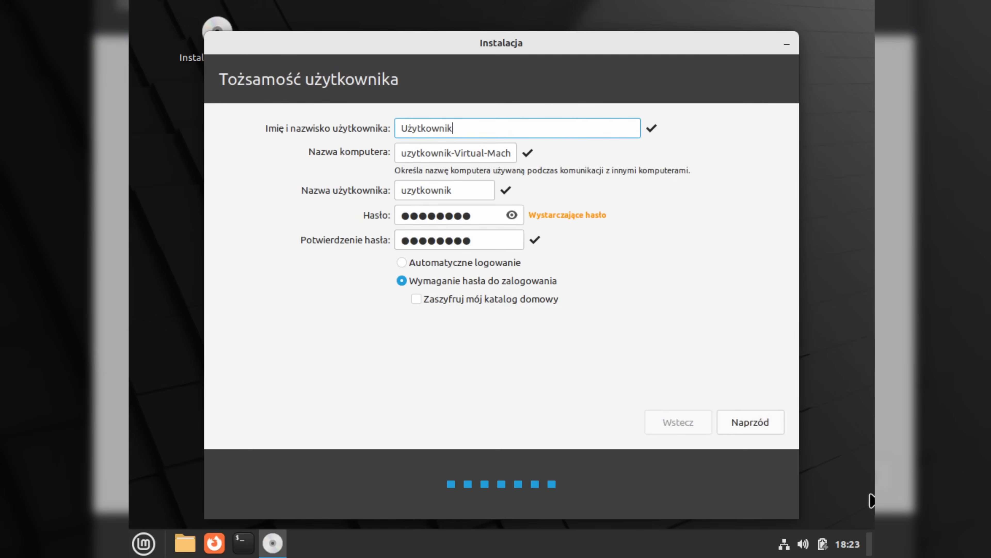
{"action": "left_click", "coordinate": [617, 281]}
{"action": "left_click", "coordinate": [743, 422]}
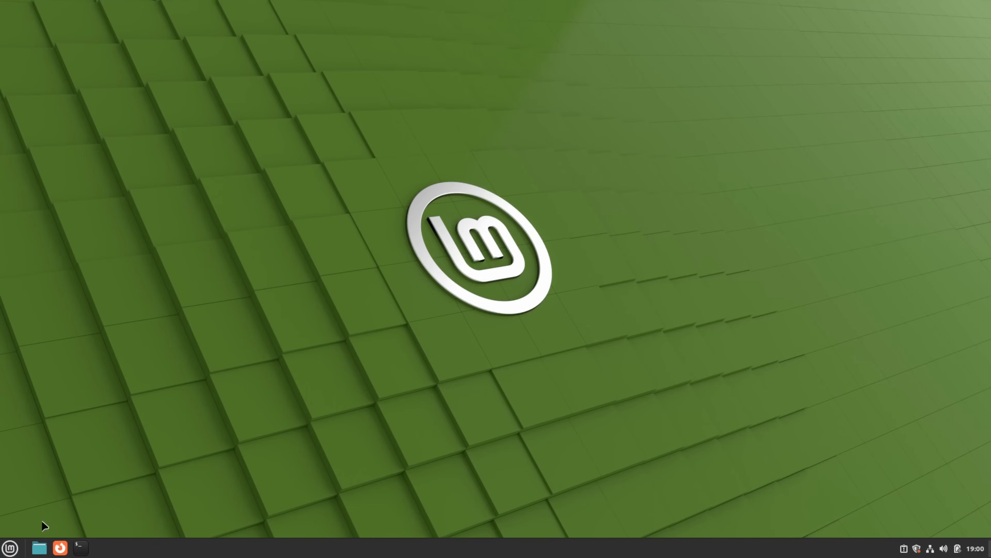
Step: In the system theme settings, switch the Mint-Y appearance to Jasny and choose the brighter turquoise accent colour
{"action": "left_click", "coordinate": [10, 547]}
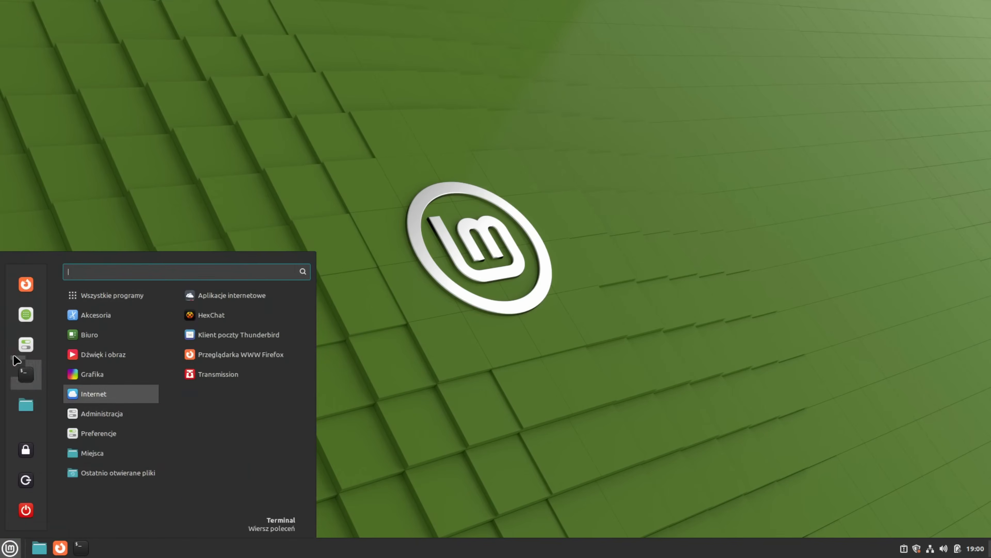
{"action": "left_click", "coordinate": [25, 344]}
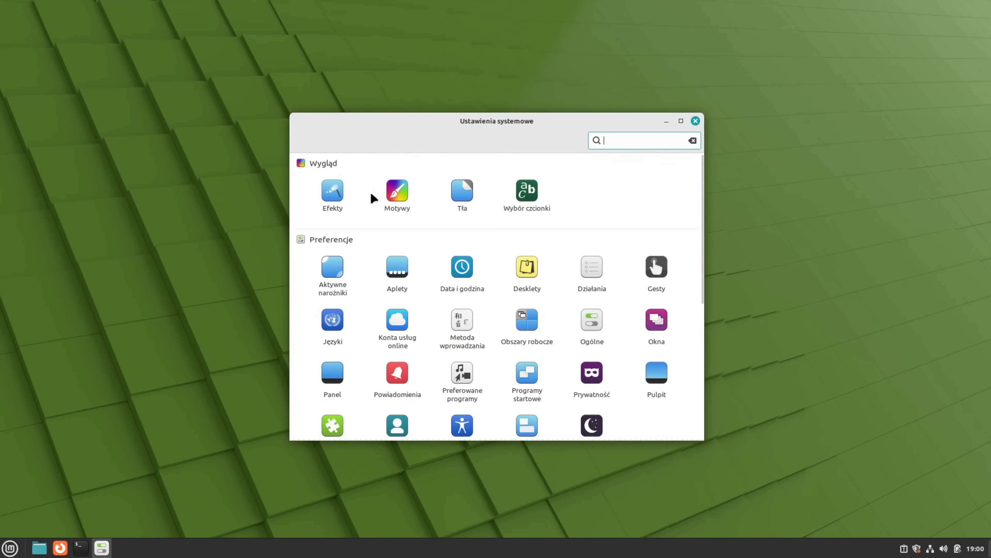
{"action": "left_click", "coordinate": [396, 191]}
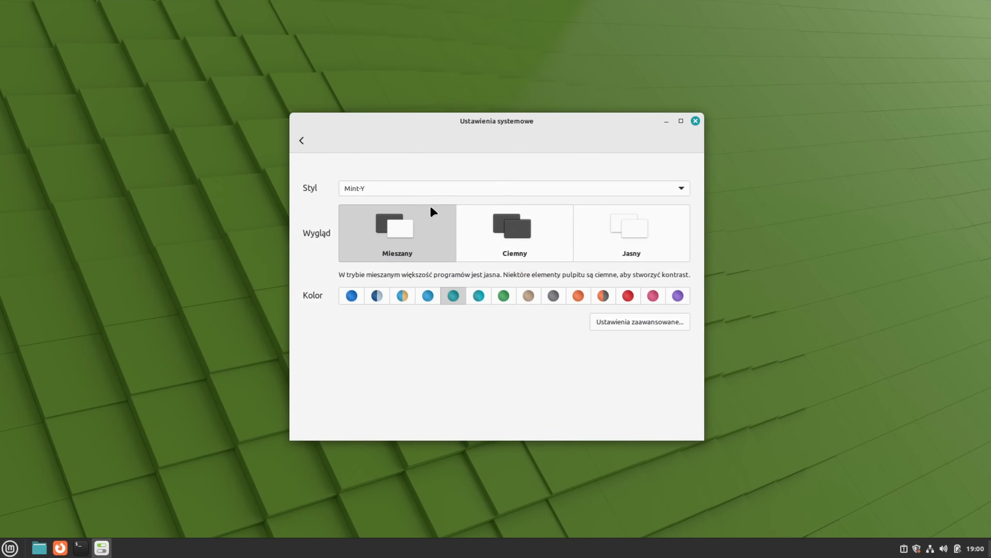
{"action": "left_click", "coordinate": [596, 224]}
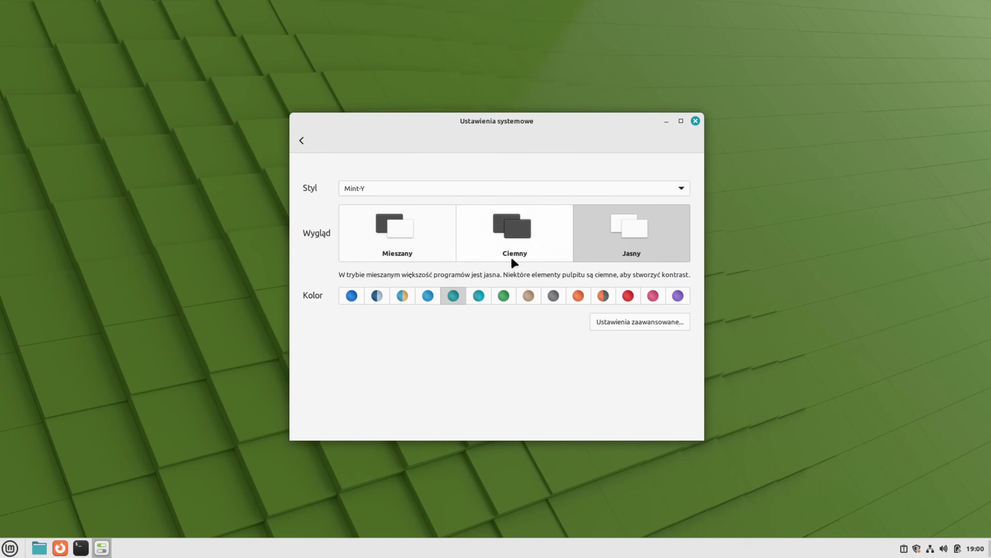
{"action": "left_click", "coordinate": [479, 297]}
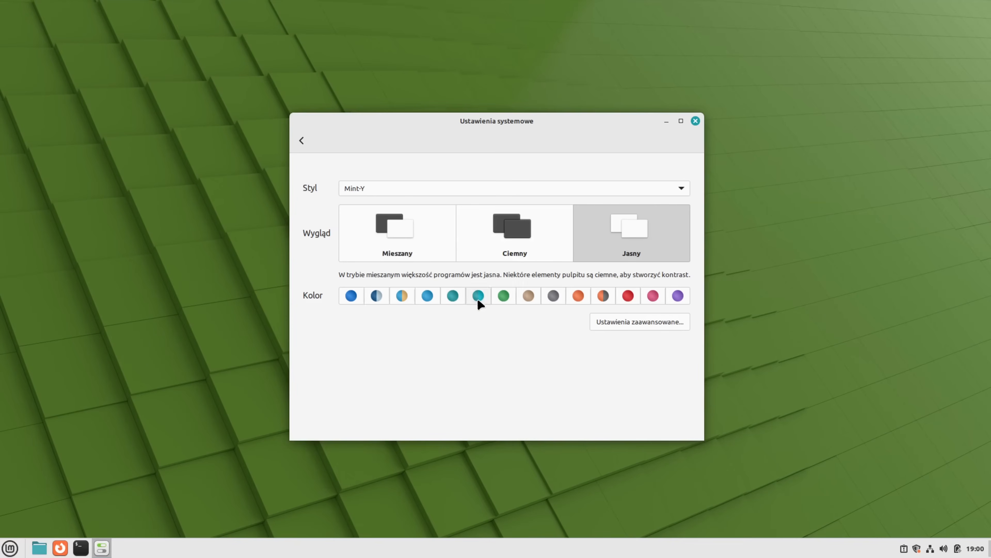
{"action": "left_click", "coordinate": [302, 139]}
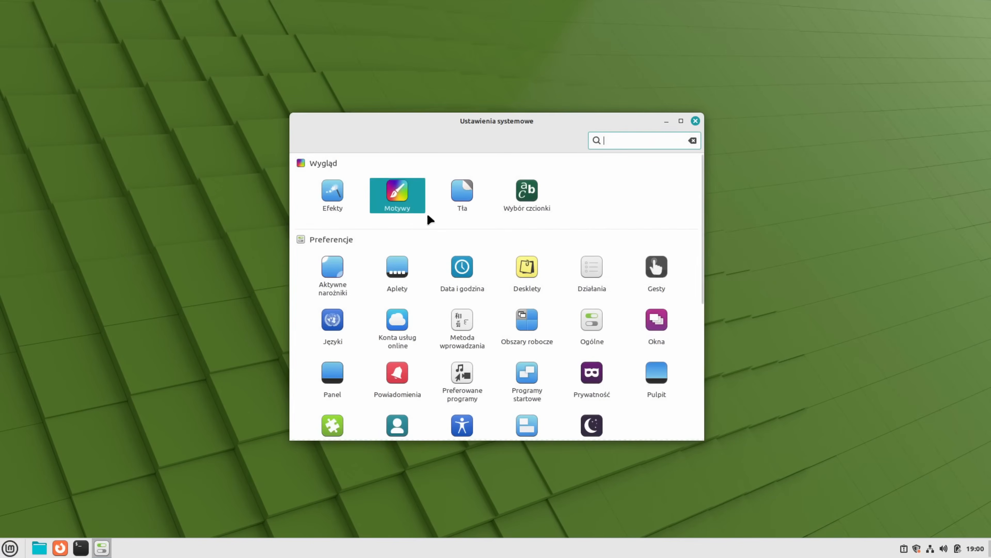
Step: Browse the Vanessa and Vera wallpaper collections and set a snowy mountain lake picture as the desktop background
{"action": "left_click", "coordinate": [466, 209]}
{"action": "left_click", "coordinate": [321, 179]}
{"action": "left_click", "coordinate": [332, 191]}
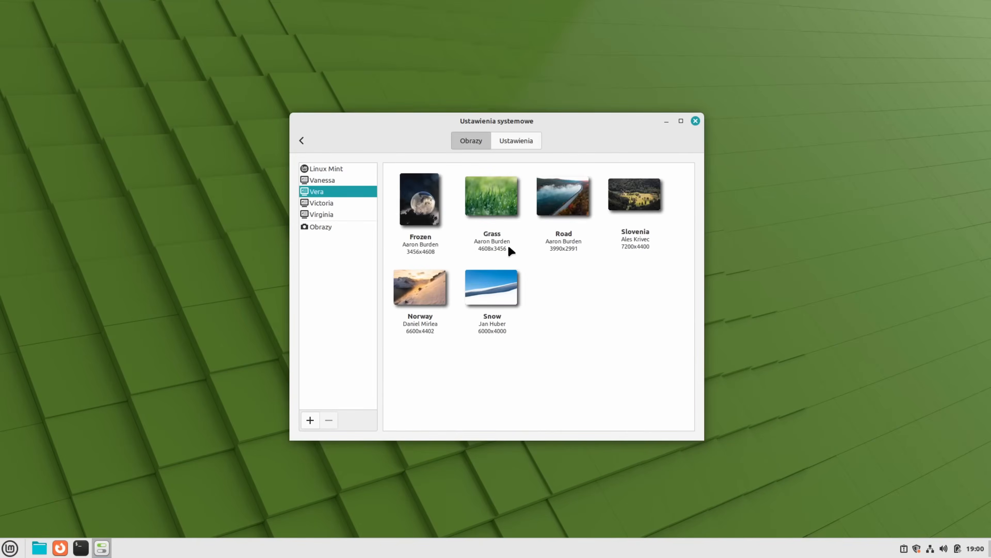
{"action": "left_click", "coordinate": [562, 282]}
{"action": "left_click", "coordinate": [696, 121]}
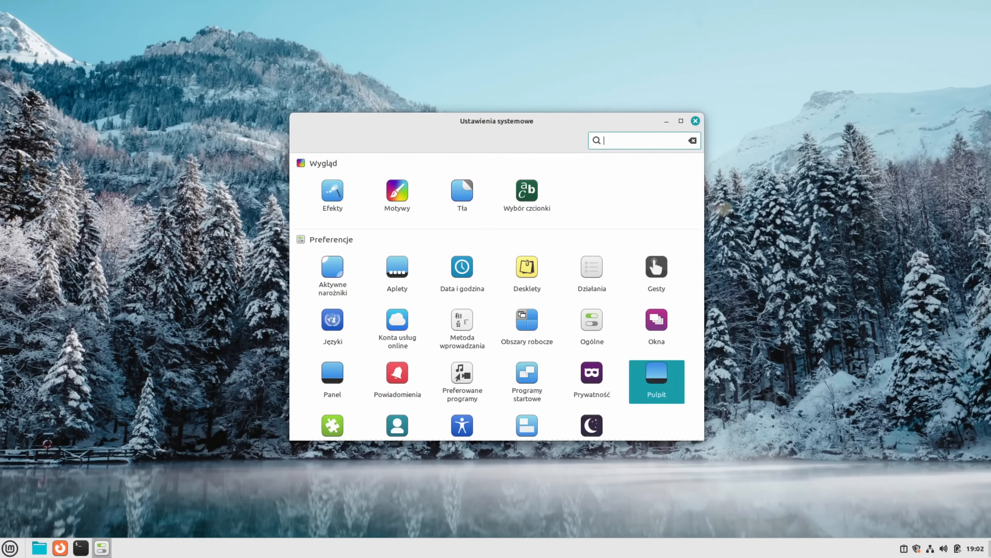
Step: Examine the online account providers and the general settings in the system settings
{"action": "left_click", "coordinate": [405, 315]}
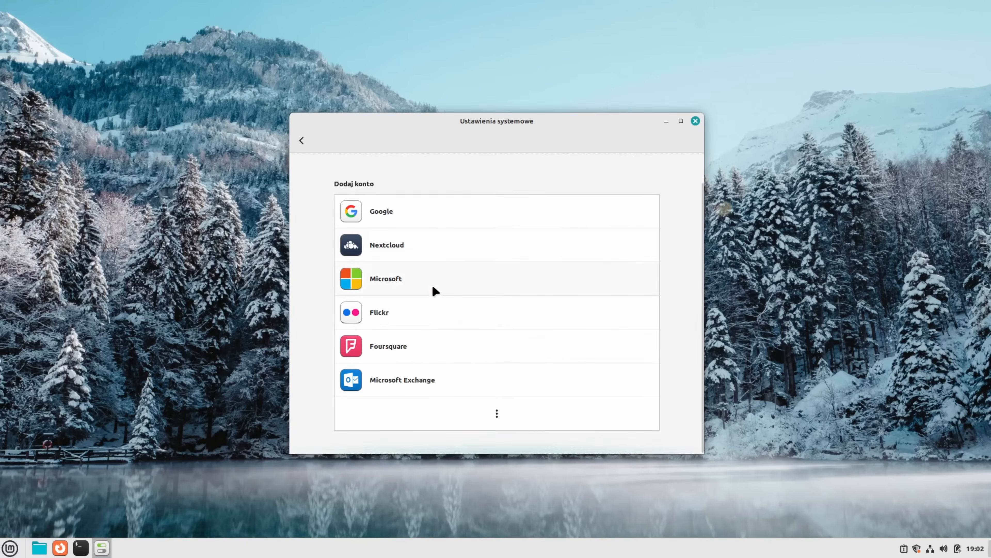
{"action": "left_click", "coordinate": [302, 140]}
{"action": "left_click", "coordinate": [591, 291]}
{"action": "left_click", "coordinate": [301, 140]}
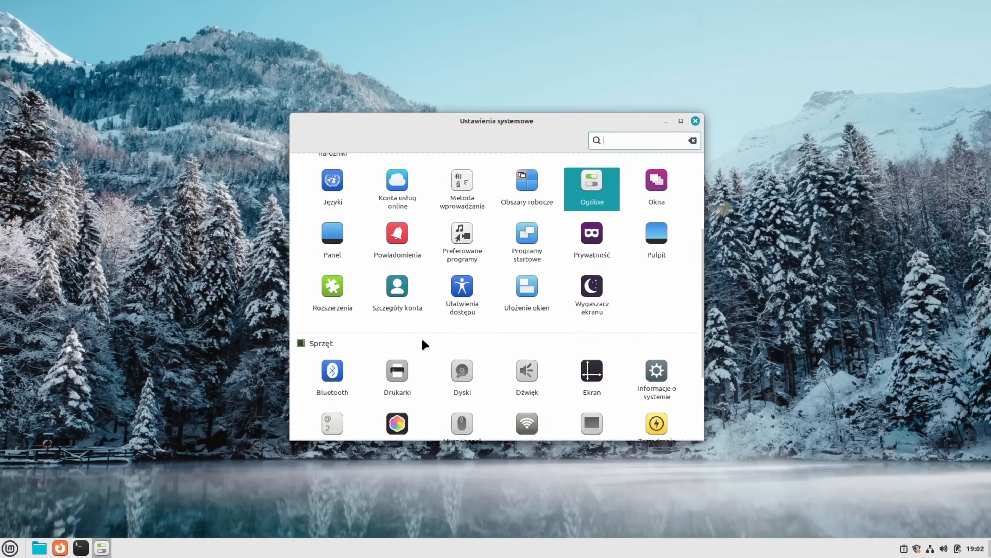
Step: Pick 1920 × 1080 (16:9) as the screen resolution in the display settings
{"action": "scroll", "coordinate": [445, 344], "scroll_direction": "down", "scroll_amount": 3}
{"action": "left_click", "coordinate": [591, 263]}
{"action": "left_click", "coordinate": [531, 308]}
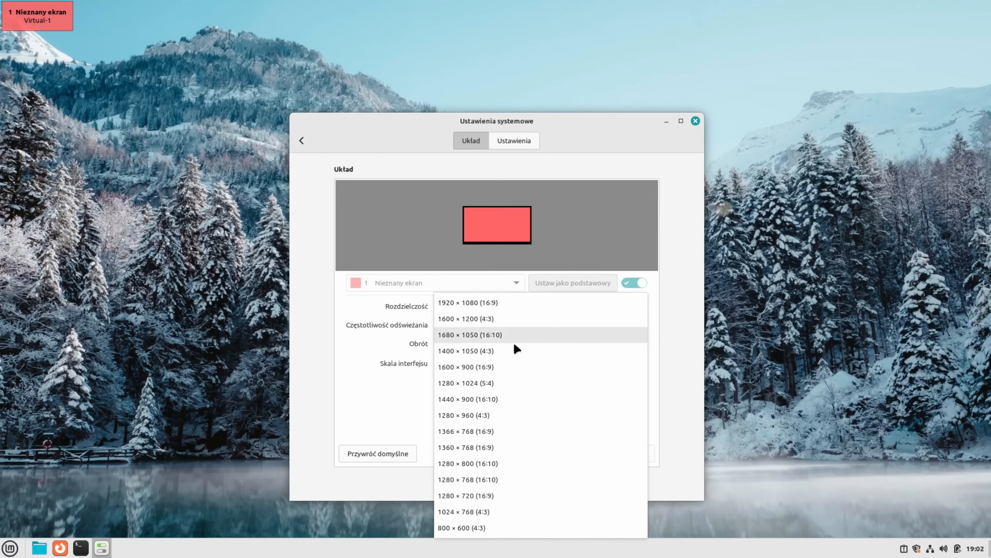
{"action": "left_click", "coordinate": [480, 304]}
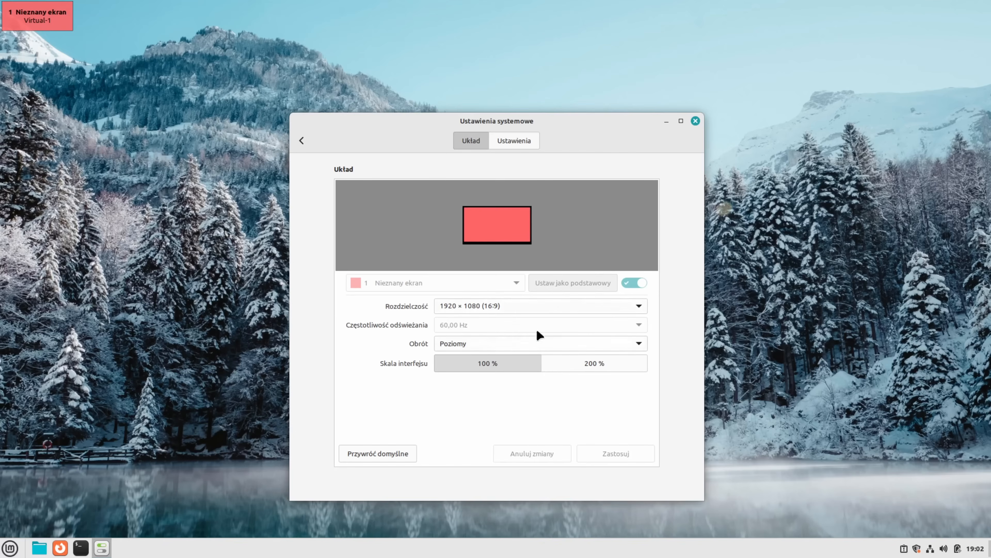
Step: Close the system settings and launch the Firefox web browser
{"action": "left_click", "coordinate": [696, 121]}
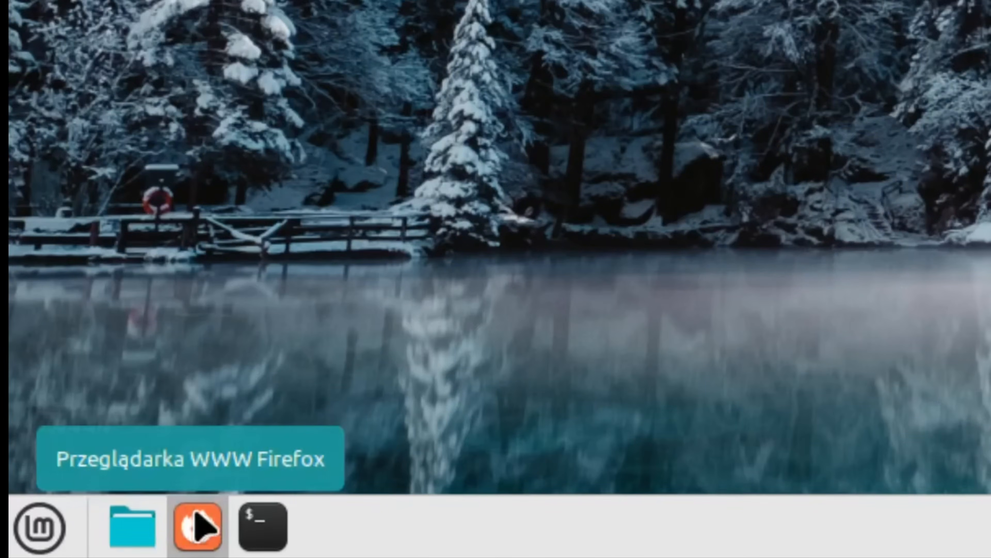
{"action": "left_click", "coordinate": [197, 523]}
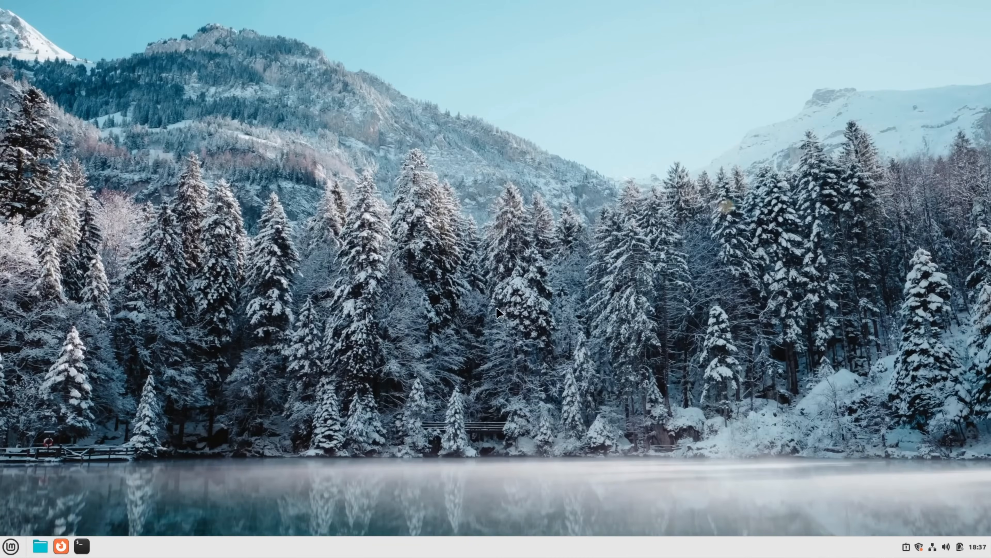
Step: Maximize the Software Manager, browse its categories and top-rated applications, and view the Blender package page
{"action": "scroll", "coordinate": [398, 270], "scroll_direction": "down", "scroll_amount": 5}
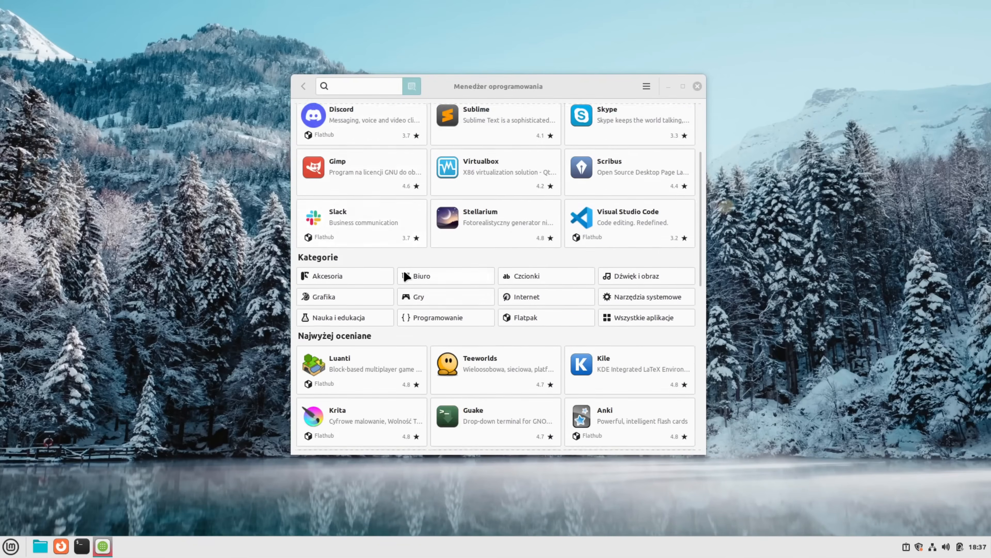
{"action": "left_click", "coordinate": [682, 86]}
{"action": "scroll", "coordinate": [576, 171], "scroll_direction": "down", "scroll_amount": 4}
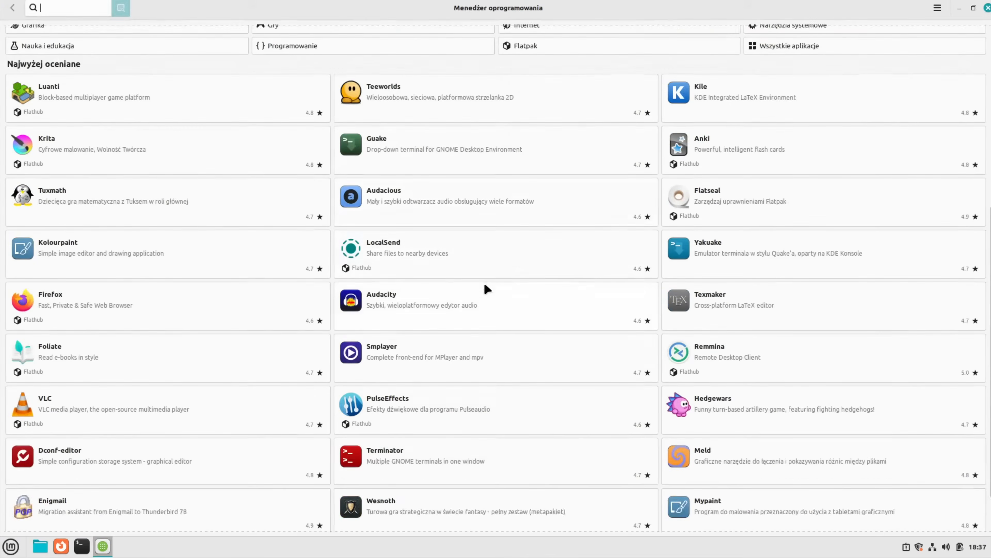
{"action": "left_click", "coordinate": [484, 505]}
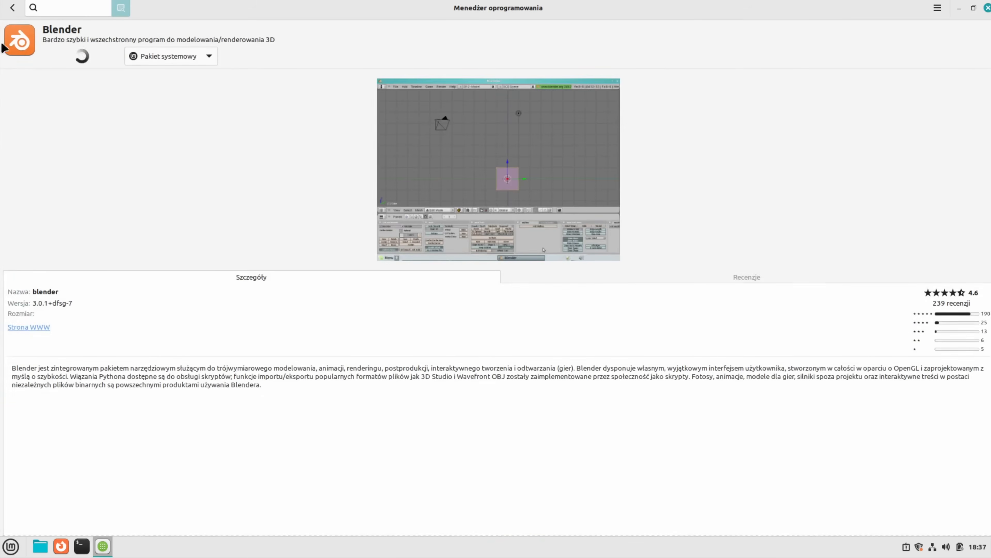
Step: Leave the Blender package page, switch to the Zorin OS website and examine the Pro edition on its download page
{"action": "left_click", "coordinate": [12, 8]}
{"action": "left_click", "coordinate": [401, 251]}
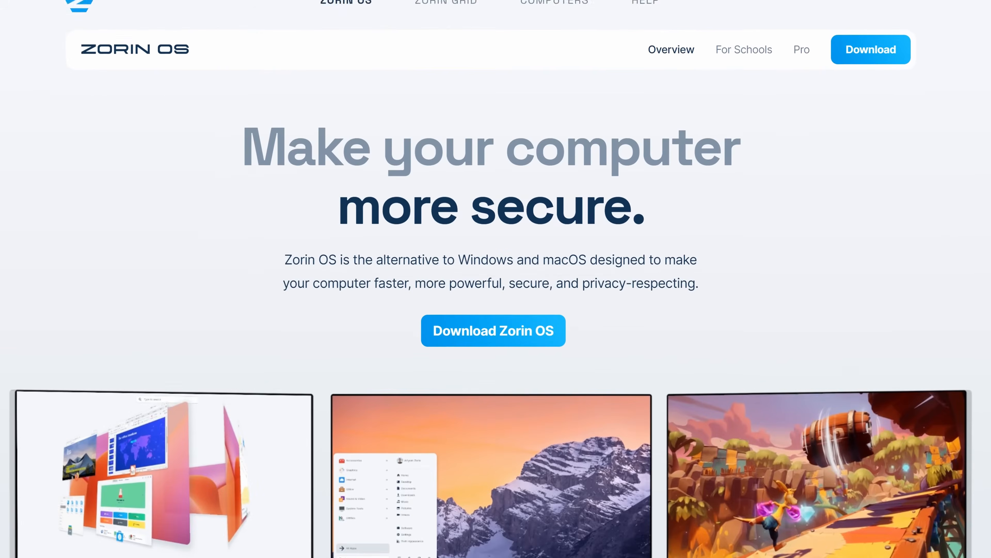
{"action": "scroll", "coordinate": [496, 279], "scroll_direction": "down", "scroll_amount": 1}
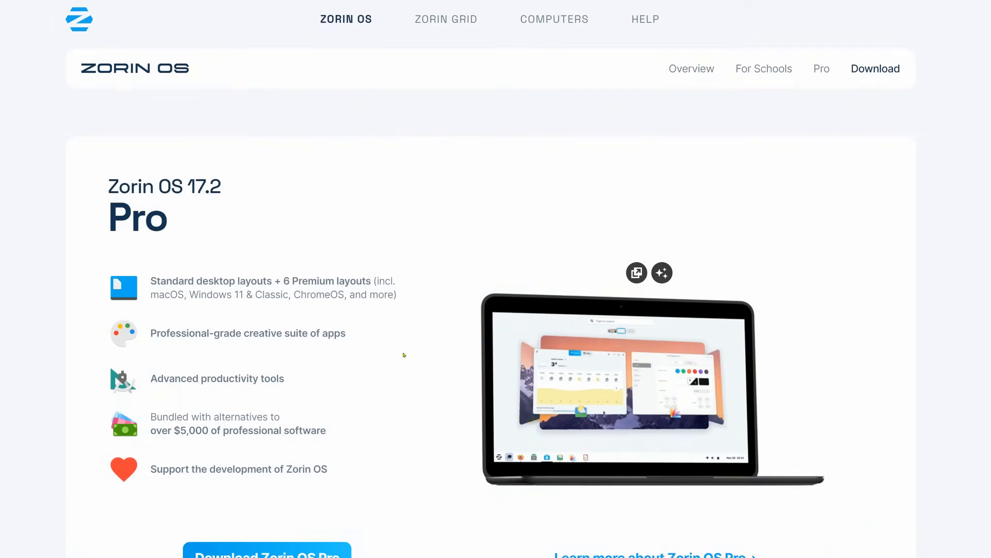
{"action": "scroll", "coordinate": [496, 279], "scroll_direction": "down", "scroll_amount": 3}
{"action": "left_click_drag", "start_coordinate": [213, 456], "coordinate": [368, 458]}
{"action": "left_click", "coordinate": [441, 440]}
{"action": "scroll", "coordinate": [445, 437], "scroll_direction": "down", "scroll_amount": 10}
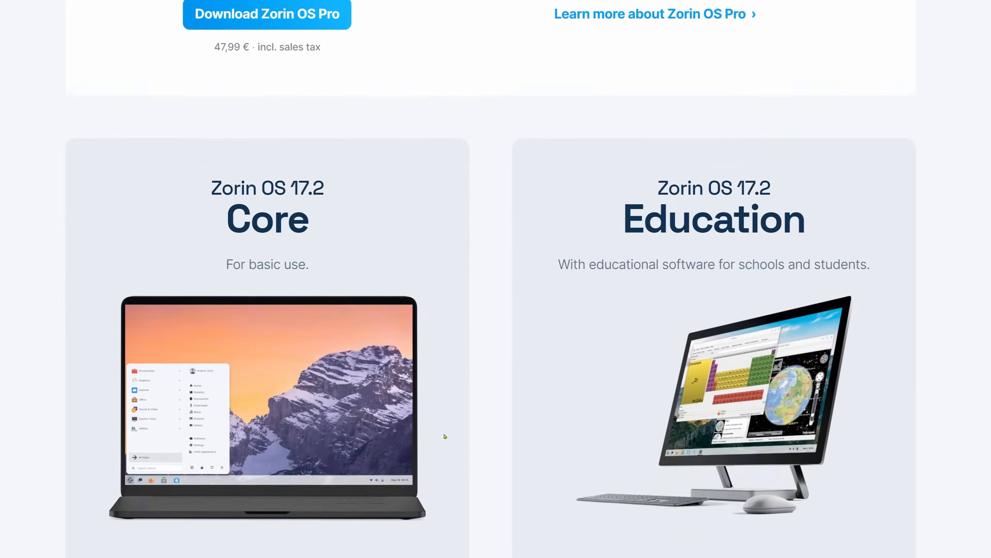
Step: Download the free Zorin OS 17.2 Core edition, skipping the newsletter subscription
{"action": "scroll", "coordinate": [445, 437], "scroll_direction": "down", "scroll_amount": 2}
{"action": "left_click_drag", "start_coordinate": [316, 147], "coordinate": [320, 147]}
{"action": "left_click", "coordinate": [343, 147]}
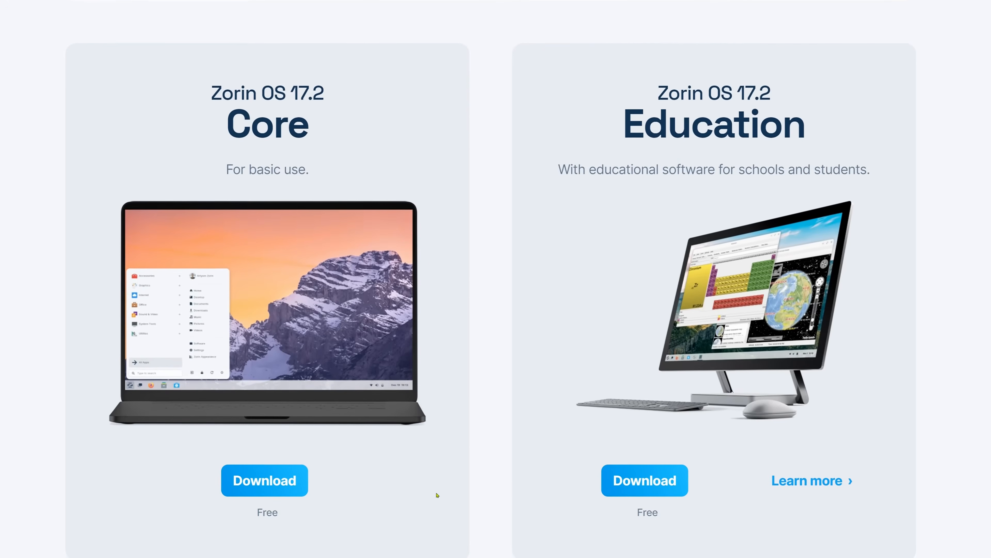
{"action": "left_click", "coordinate": [246, 478]}
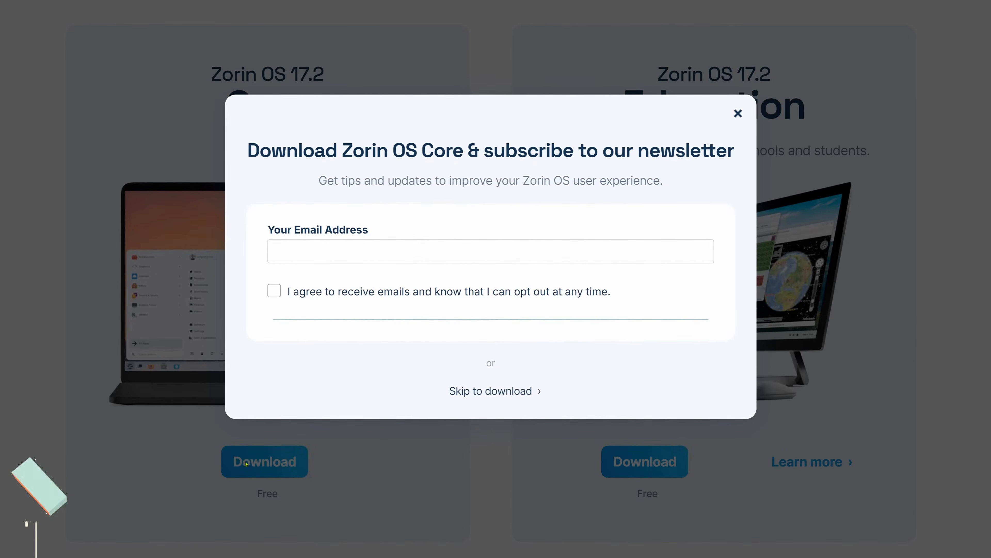
{"action": "left_click", "coordinate": [491, 383]}
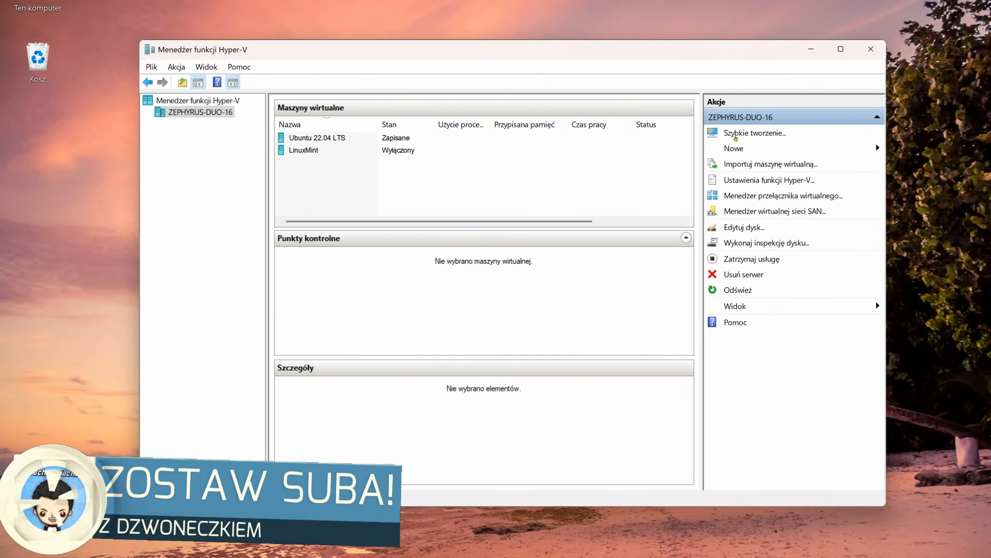
Step: Quick-create a Hyper-V virtual machine named ZorinOS from Zorin-OS-17.2-Core-64-bit.iso and boot it with Try or Install Zorin OS
{"action": "left_click", "coordinate": [735, 134]}
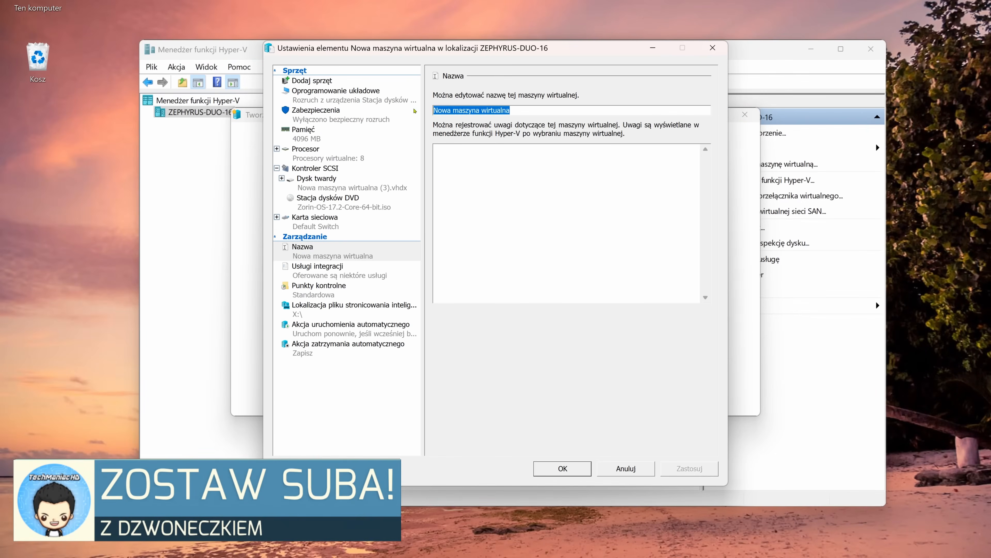
{"action": "type", "text": "Zorin"}
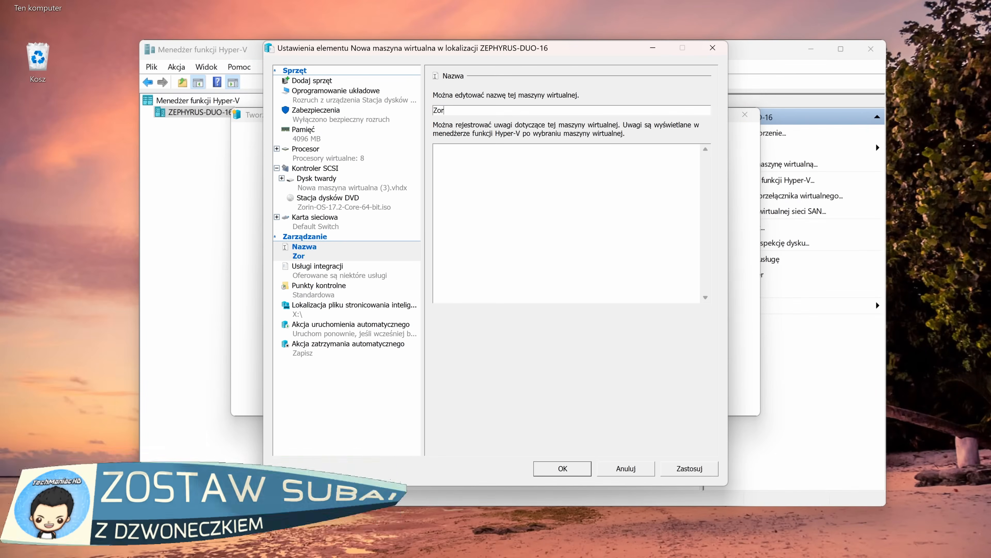
{"action": "type", "text": "OS"}
{"action": "key", "text": "Return"}
{"action": "left_click", "coordinate": [495, 317]}
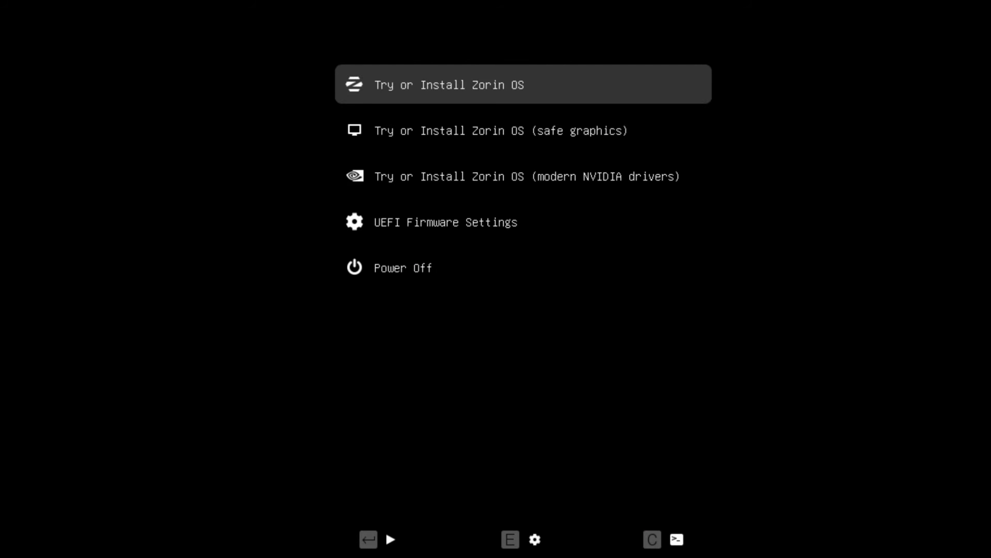
{"action": "key", "text": "Return"}
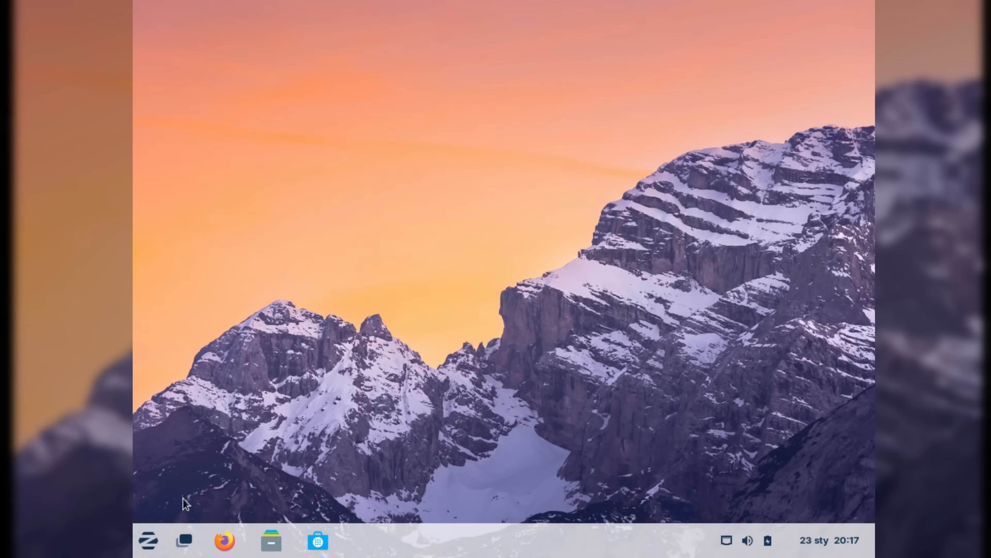
Step: In the Zorin system settings, set the screen resolution to 1920 × 1080 (16:9) and the background to the aerial rocky sea coast picture
{"action": "left_click", "coordinate": [148, 540]}
{"action": "left_click", "coordinate": [405, 413]}
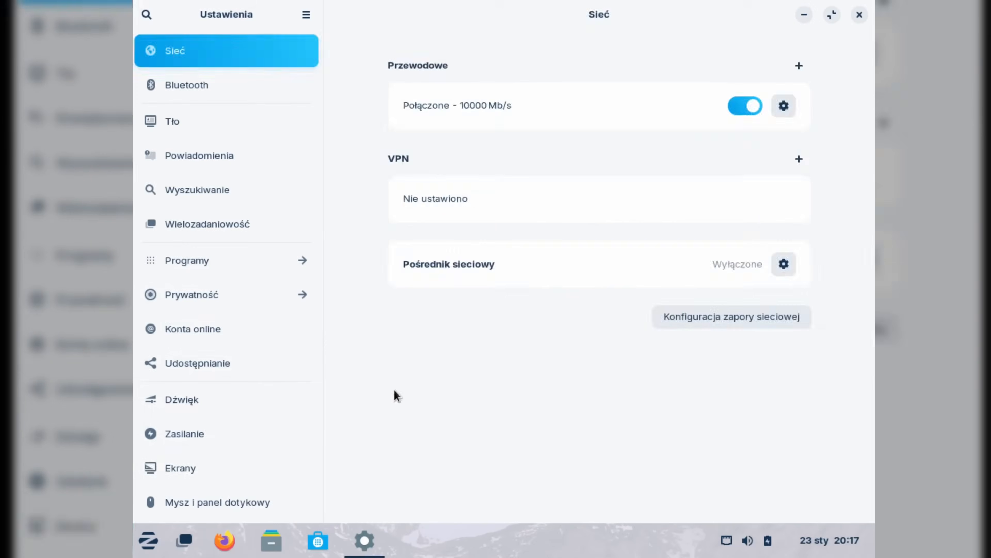
{"action": "left_click", "coordinate": [221, 468]}
{"action": "left_click", "coordinate": [757, 143]}
{"action": "left_click", "coordinate": [759, 168]}
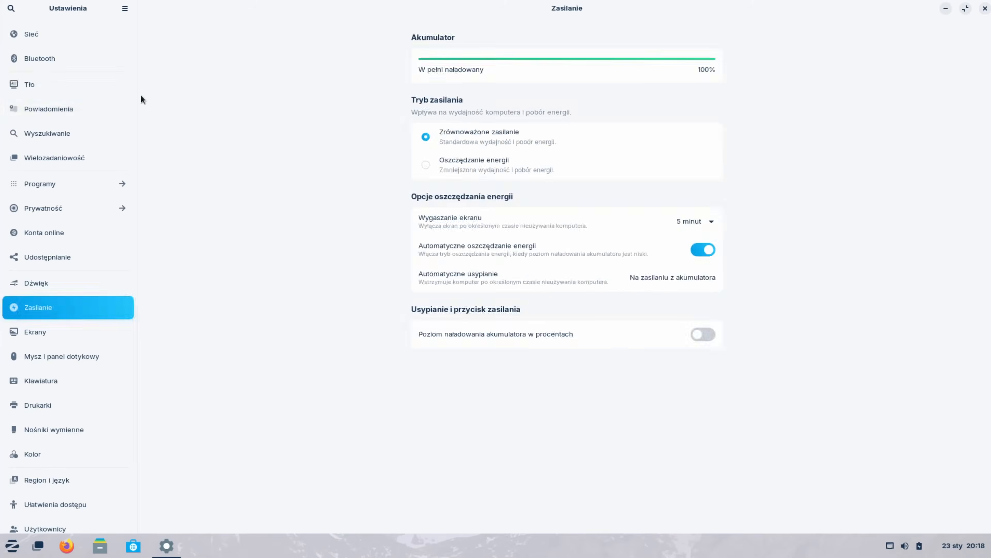
{"action": "left_click", "coordinate": [125, 87]}
{"action": "left_click", "coordinate": [786, 251]}
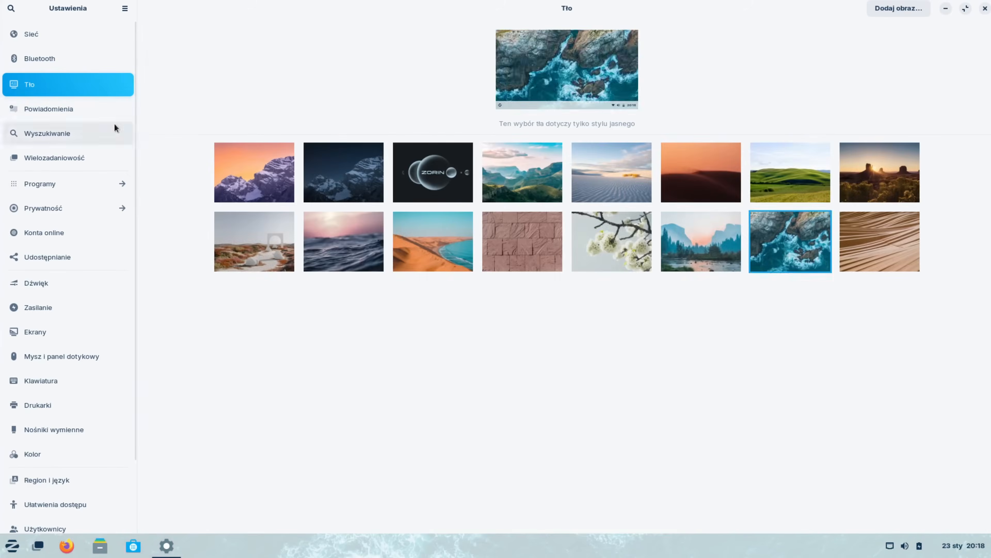
Step: Examine the notification, power, display, mouse and keyboard pages of the system settings
{"action": "left_click", "coordinate": [114, 115]}
{"action": "left_click", "coordinate": [78, 307]}
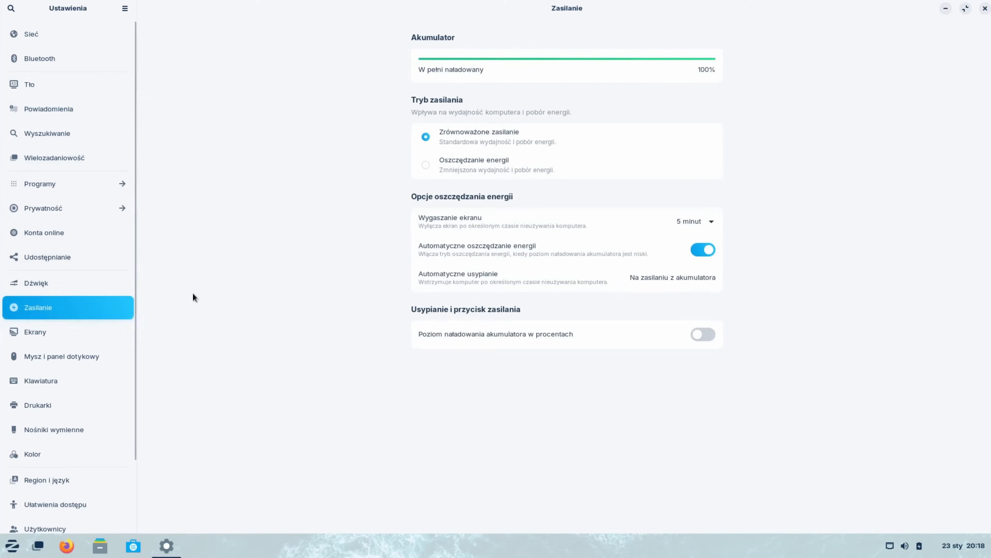
{"action": "key", "text": "Down"}
{"action": "key", "text": "Escape"}
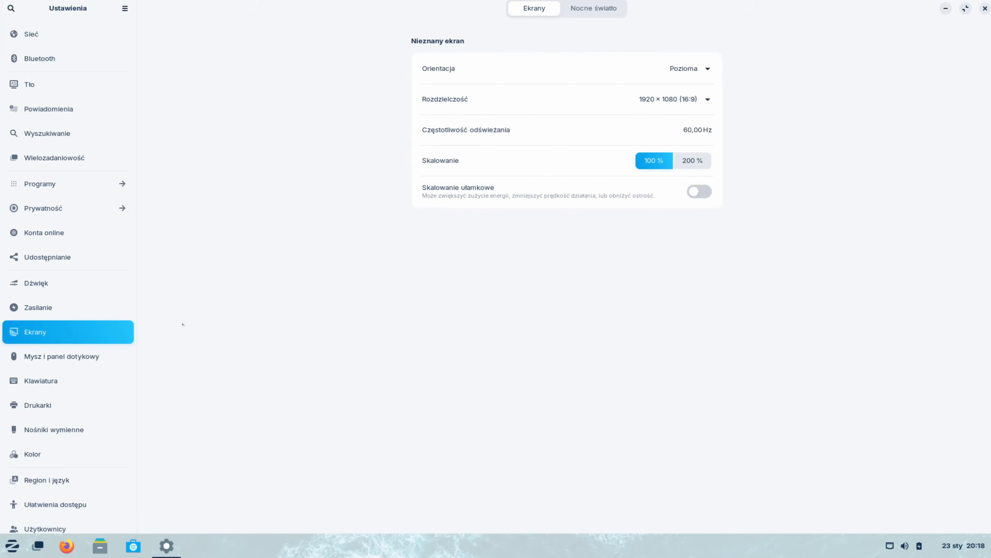
{"action": "key", "text": "Down"}
{"action": "left_click", "coordinate": [102, 381]}
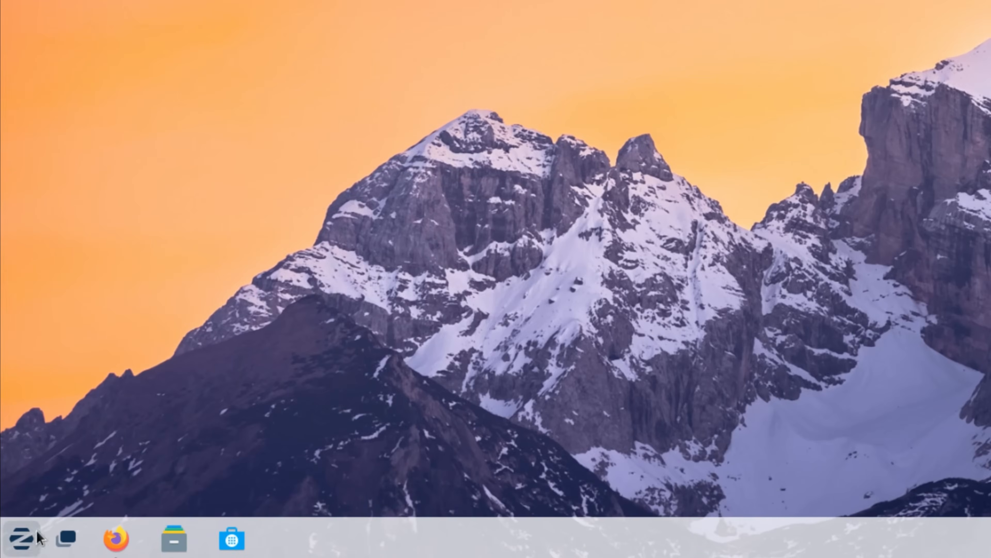
Step: View the office applications in the Zorin application menu, return to the categories and close the menu
{"action": "left_click", "coordinate": [37, 531]}
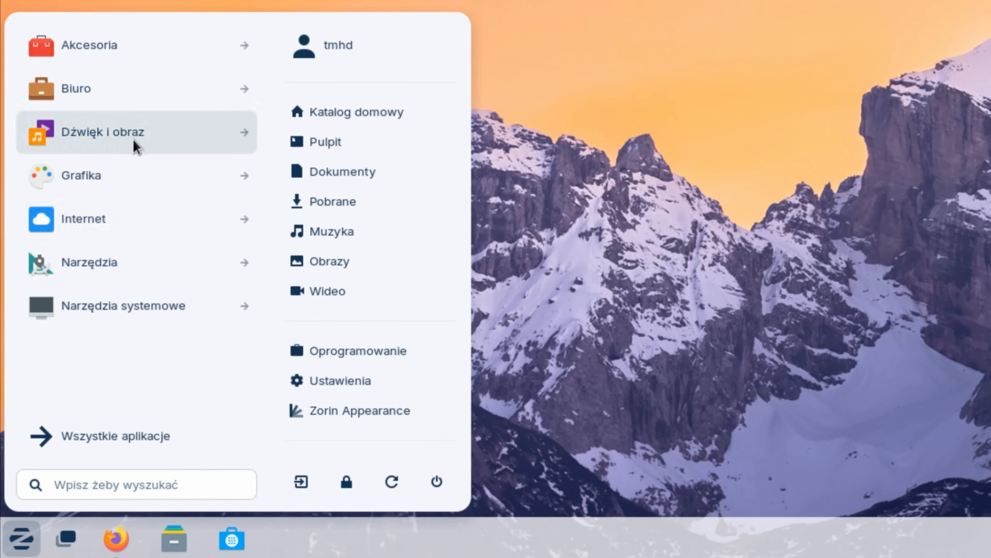
{"action": "left_click", "coordinate": [102, 92]}
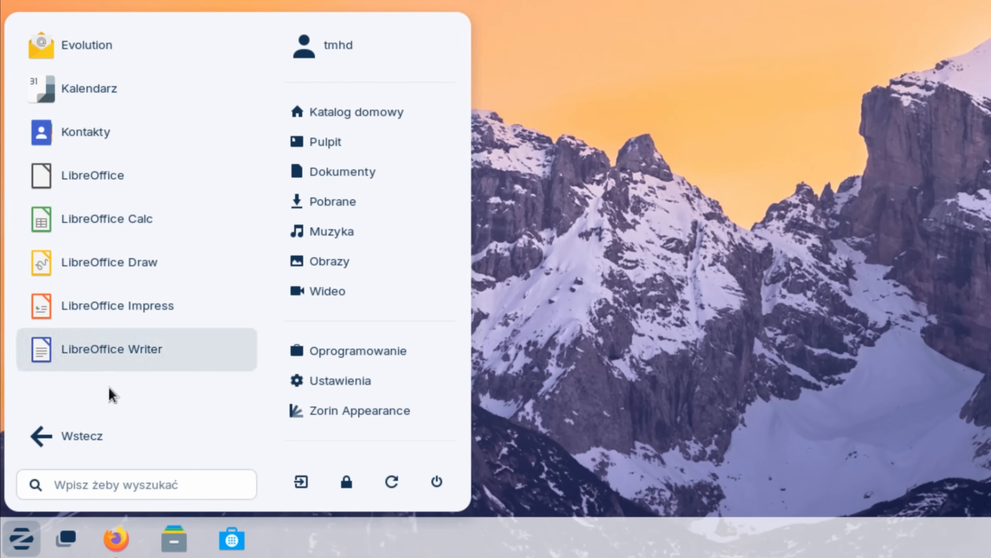
{"action": "left_click", "coordinate": [78, 436]}
{"action": "left_click", "coordinate": [639, 367]}
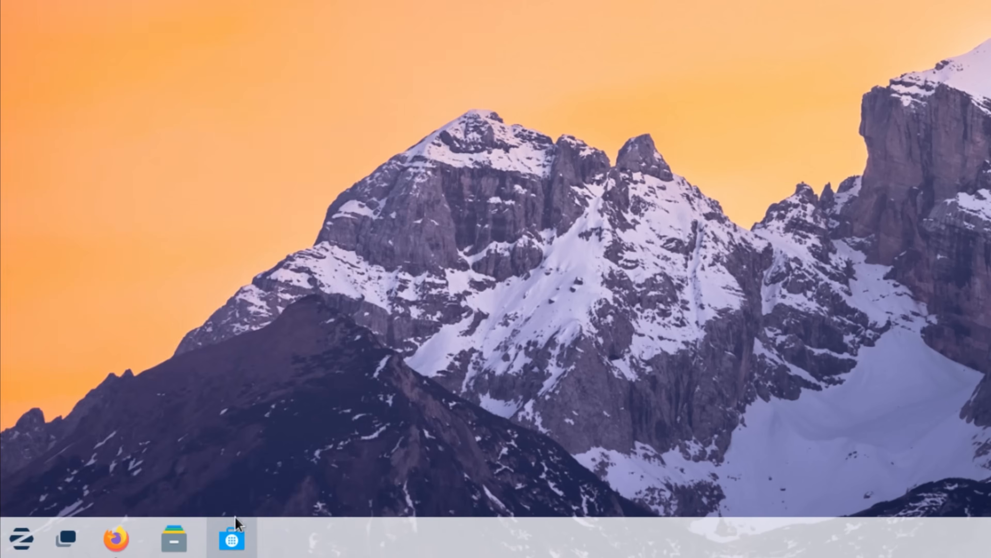
Step: Launch the software store, check its available updates and installed applications, and browse the featured and recently updated applications
{"action": "left_click", "coordinate": [230, 542]}
{"action": "left_click", "coordinate": [527, 20]}
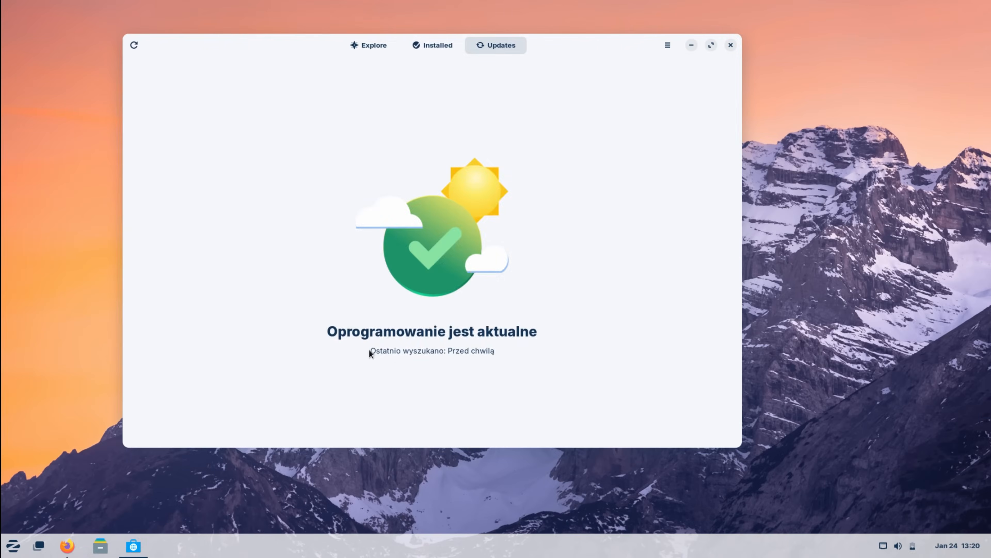
{"action": "left_click", "coordinate": [431, 54]}
{"action": "scroll", "coordinate": [406, 355], "scroll_direction": "up", "scroll_amount": 5}
{"action": "left_click", "coordinate": [368, 45]}
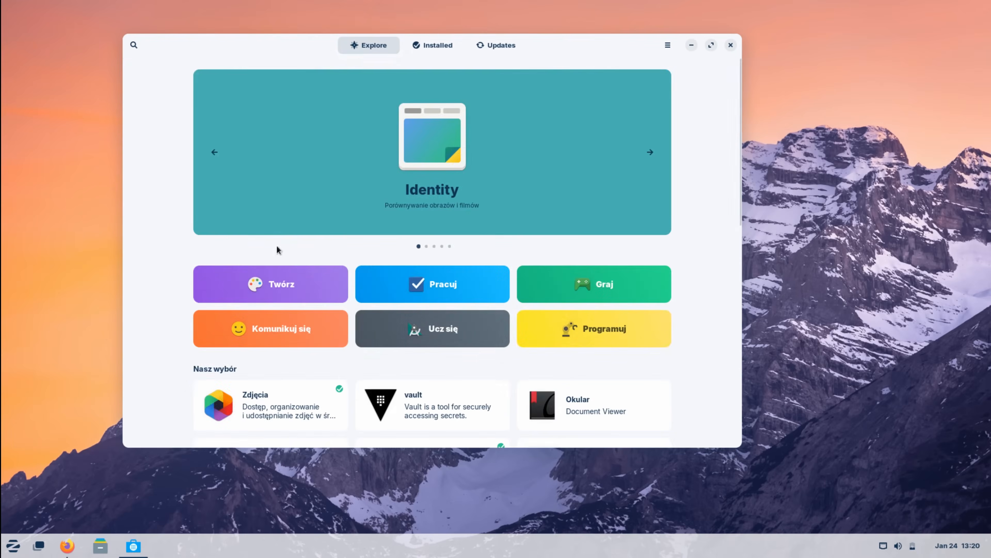
{"action": "scroll", "coordinate": [454, 352], "scroll_direction": "down", "scroll_amount": 10}
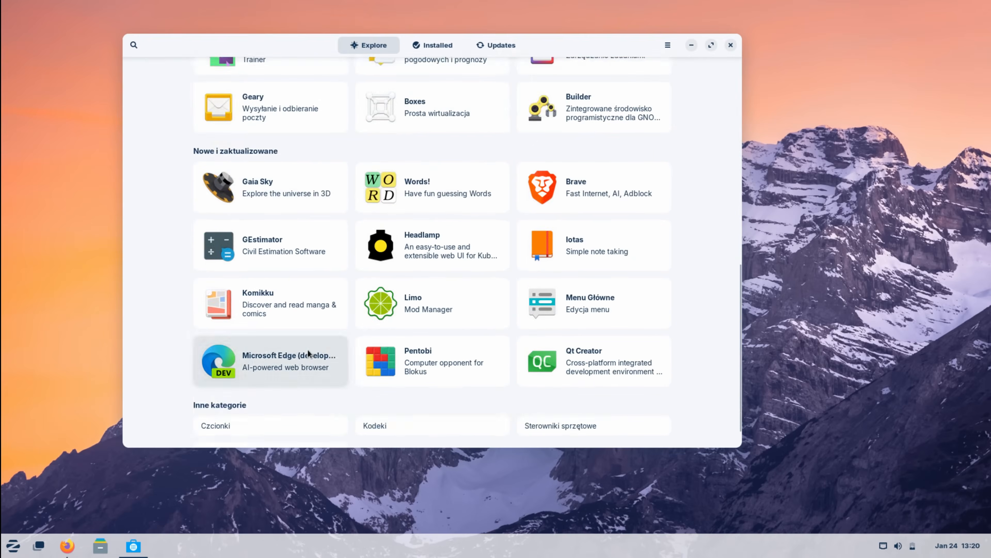
{"action": "scroll", "coordinate": [337, 232], "scroll_direction": "up", "scroll_amount": 7}
{"action": "scroll", "coordinate": [338, 231], "scroll_direction": "up", "scroll_amount": 4}
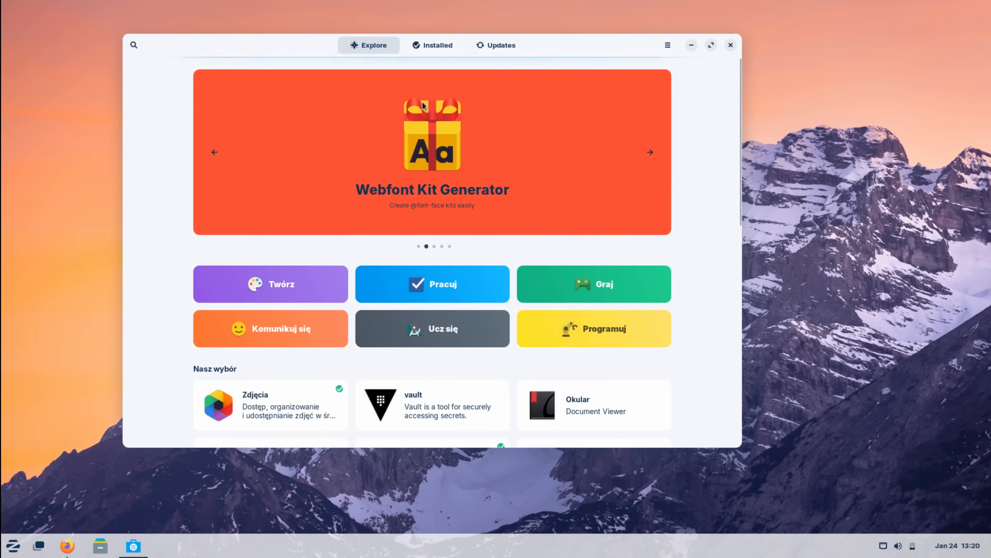
Step: Search the software store for steam, view the Steam launcher's page and return to browse the results
{"action": "left_click", "coordinate": [134, 45]}
{"action": "type", "text": "steam"}
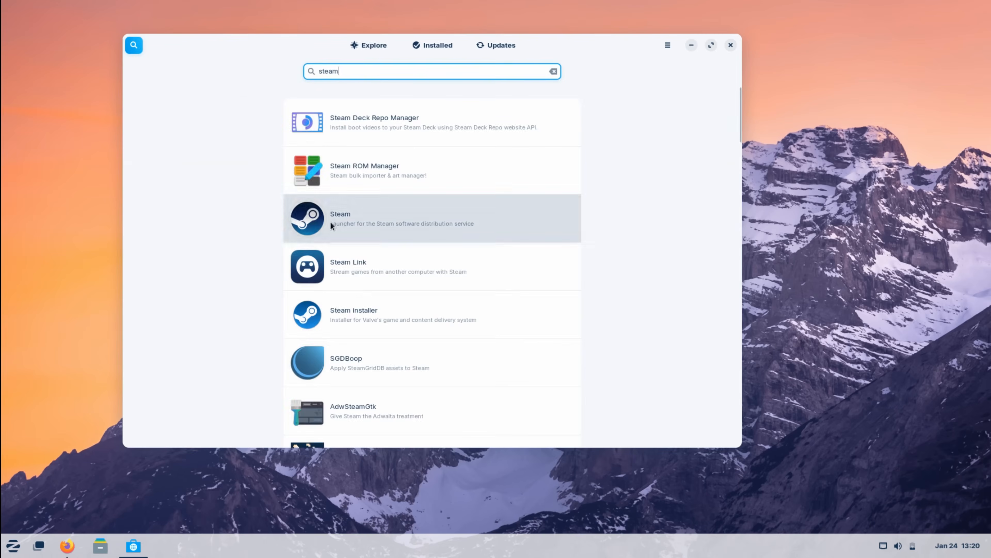
{"action": "left_click", "coordinate": [331, 224]}
{"action": "left_click", "coordinate": [134, 45]}
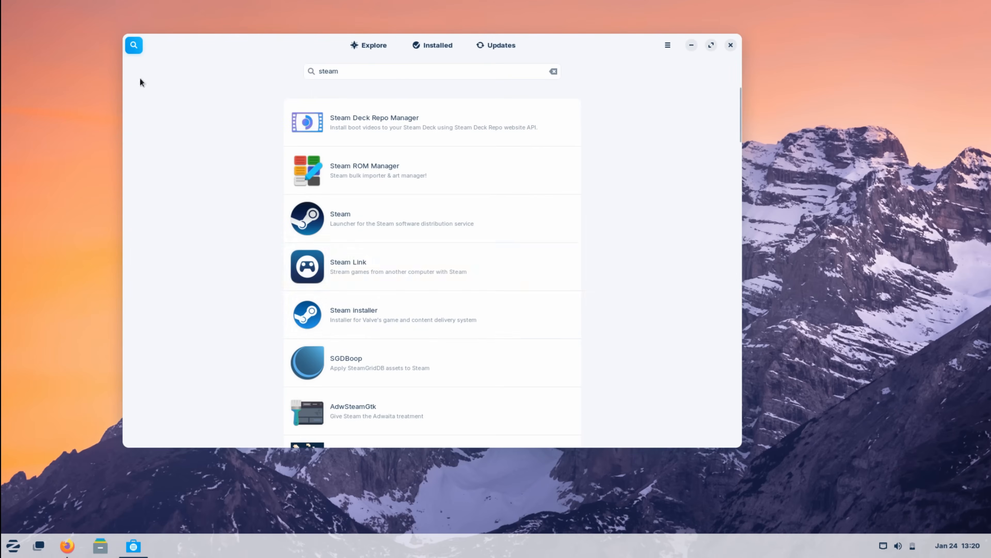
{"action": "scroll", "coordinate": [332, 352], "scroll_direction": "down", "scroll_amount": 10}
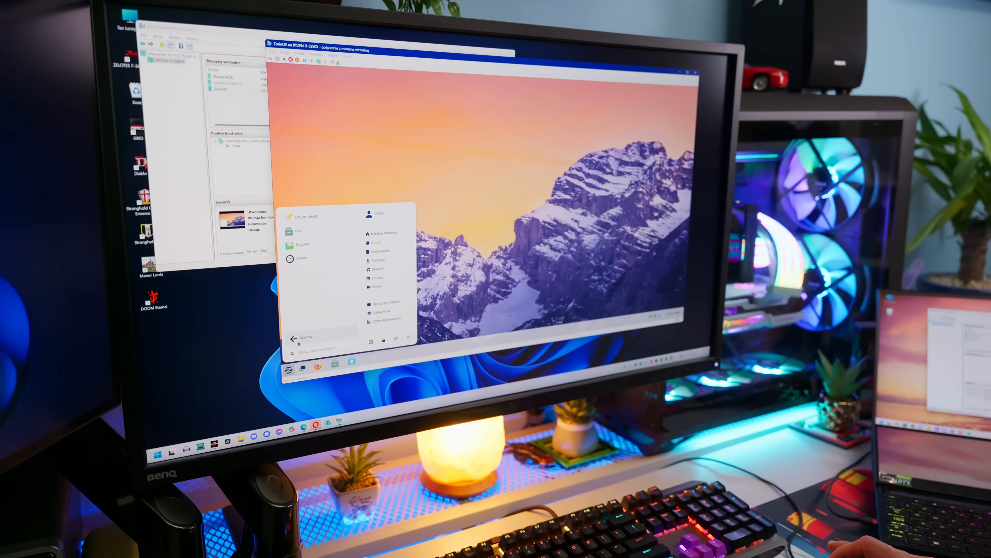
{"action": "left_click", "coordinate": [303, 339]}
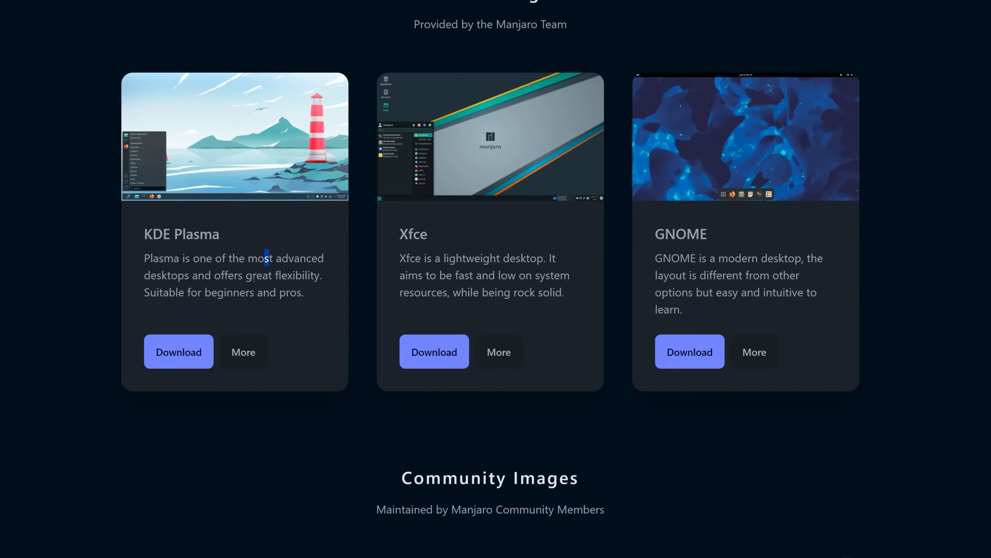
Step: Download the Manjaro KDE Plasma image, switch to Hyper-V Manager and quick-create a virtual machine from manjaro-kde-24.2.1-241216-linux612.iso
{"action": "left_click", "coordinate": [183, 345]}
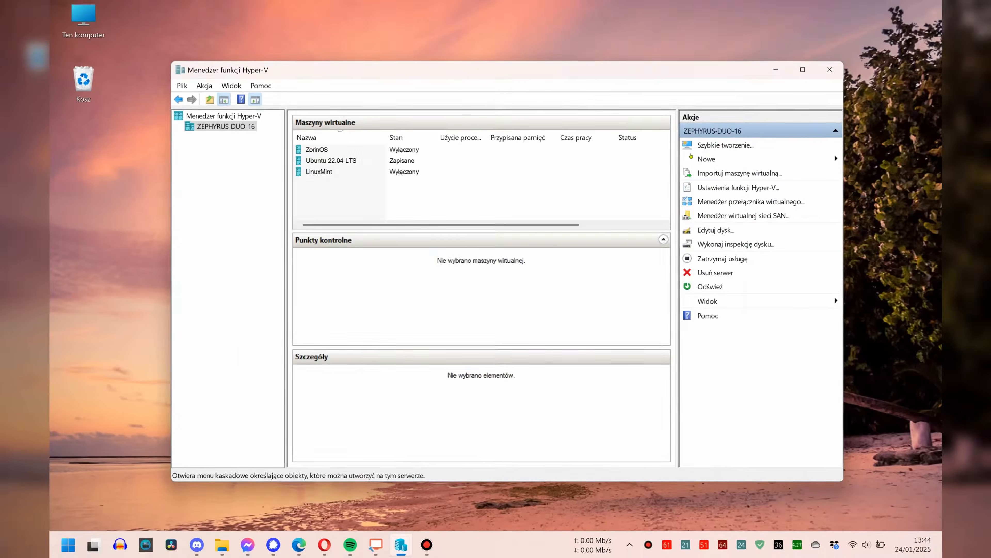
{"action": "left_click", "coordinate": [834, 149]}
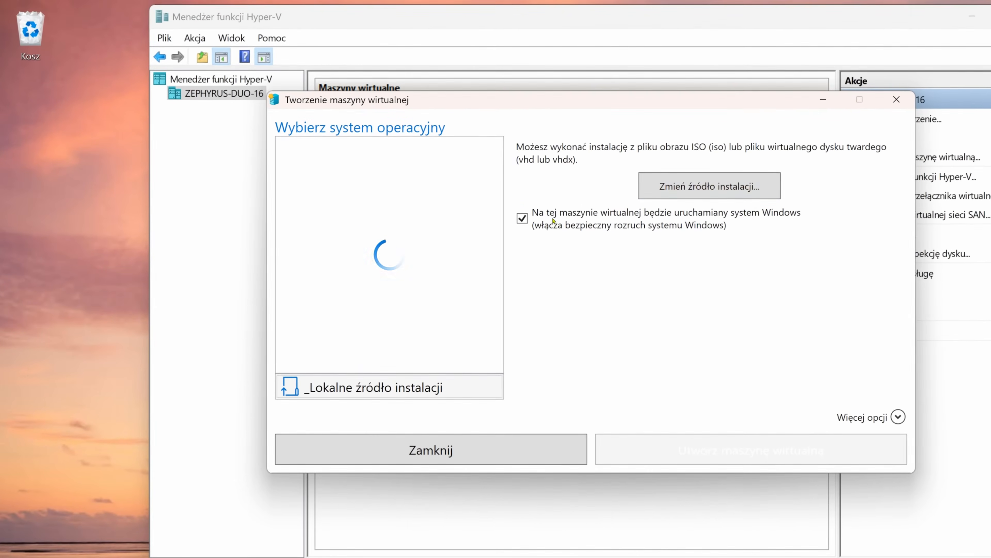
{"action": "left_click", "coordinate": [691, 189]}
{"action": "double_click", "coordinate": [466, 334]}
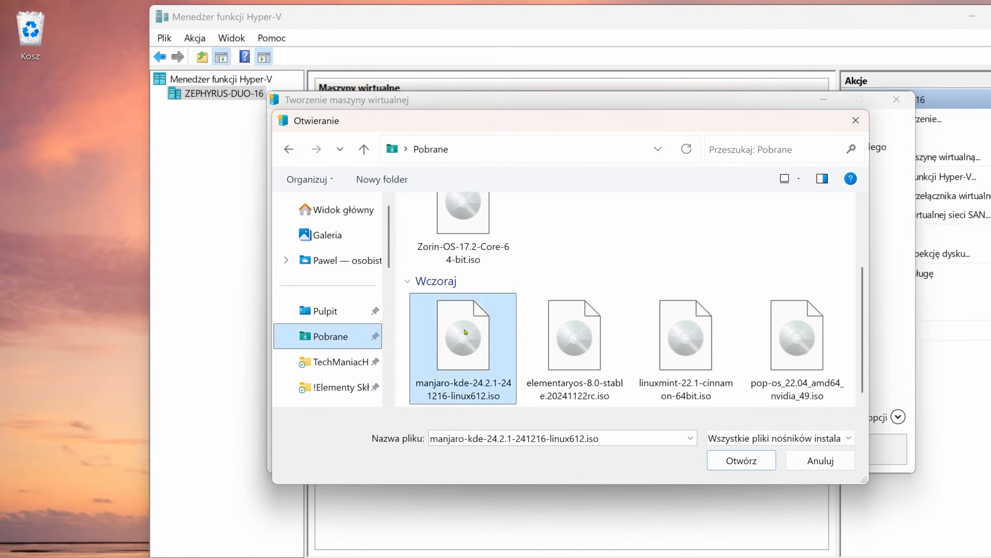
{"action": "left_click", "coordinate": [708, 453]}
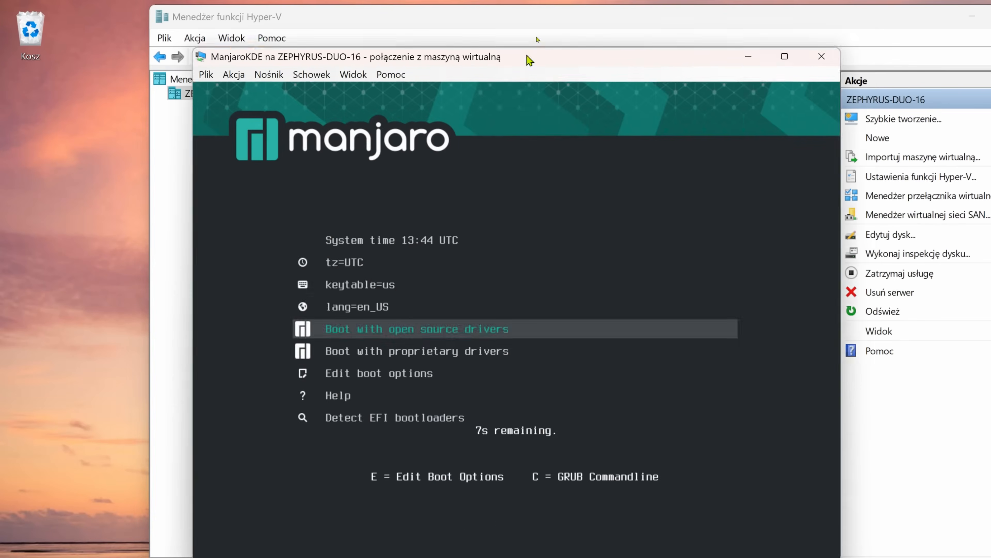
Step: Choose the keyboard layout for the live system through the keytable option of the Manjaro boot menu
{"action": "key", "text": "Up"}
{"action": "key", "text": "Up"}
{"action": "key", "text": "Return"}
{"action": "key", "text": "Down"}
{"action": "key", "text": "Down"}
{"action": "key", "text": "Down"}
{"action": "key", "text": "Down"}
{"action": "key", "text": "Down"}
{"action": "key", "text": "Down"}
{"action": "key", "text": "Down"}
{"action": "key", "text": "Down"}
{"action": "key", "text": "Down"}
{"action": "key", "text": "Down"}
{"action": "key", "text": "Down"}
{"action": "key", "text": "Down"}
{"action": "key", "text": "Down"}
{"action": "key", "text": "Down"}
{"action": "key", "text": "Down"}
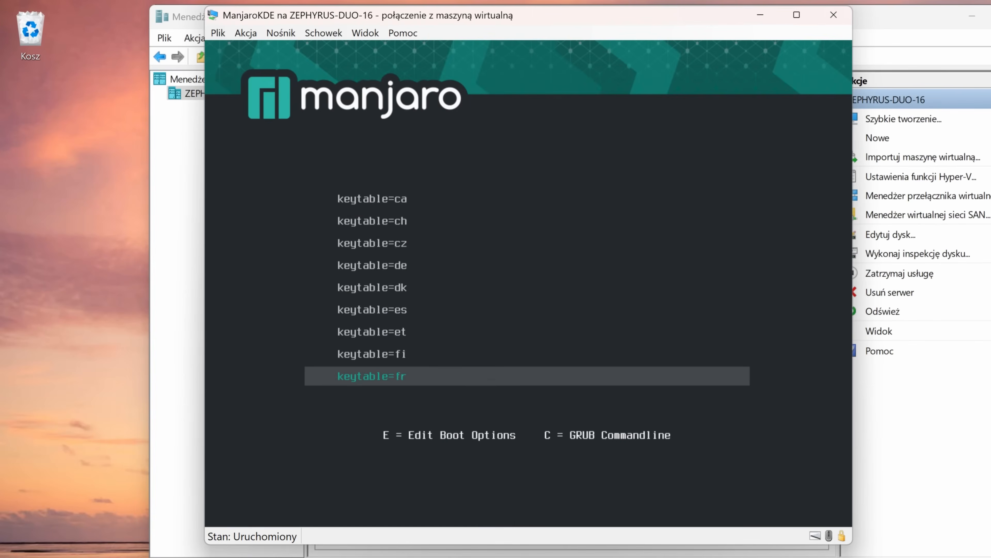
{"action": "key", "text": "Up"}
{"action": "key", "text": "Return"}
Step: Set the language in the Manjaro boot menu to Polski
{"action": "key", "text": "Up"}
{"action": "key", "text": "Up"}
{"action": "key", "text": "Up"}
{"action": "key", "text": "Return"}
{"action": "key", "text": "Down"}
{"action": "key", "text": "Down"}
{"action": "key", "text": "Down"}
{"action": "key", "text": "Down"}
{"action": "key", "text": "Down"}
{"action": "key", "text": "Down"}
{"action": "key", "text": "Down"}
{"action": "key", "text": "Down"}
{"action": "key", "text": "Down"}
{"action": "key", "text": "Down"}
{"action": "key", "text": "Down"}
{"action": "key", "text": "Down"}
{"action": "key", "text": "Down"}
{"action": "key", "text": "Up"}
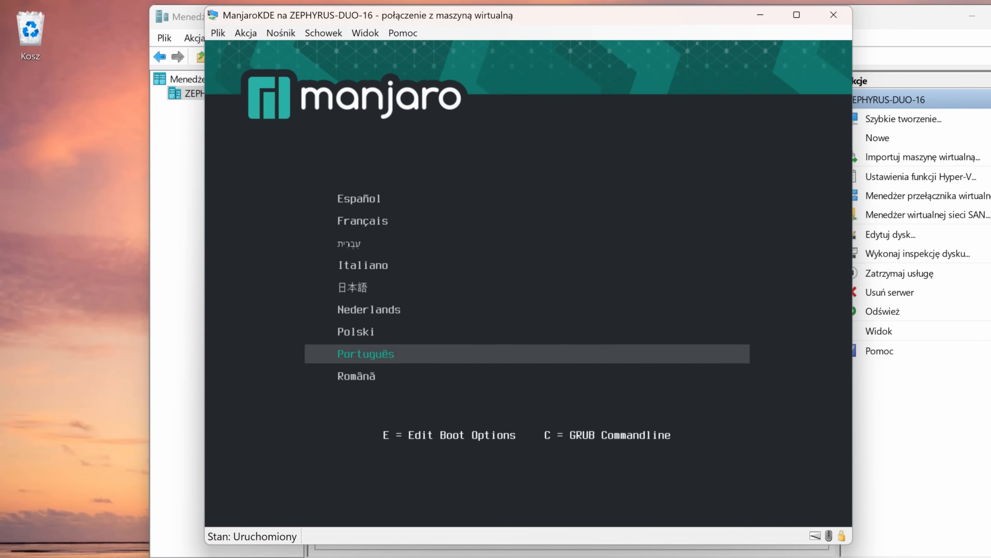
{"action": "key", "text": "Up"}
{"action": "key", "text": "Return"}
Step: Boot the Manjaro live system and close the Manjaro Hello welcome window
{"action": "key", "text": "Down"}
{"action": "key", "text": "Up"}
{"action": "key", "text": "Return"}
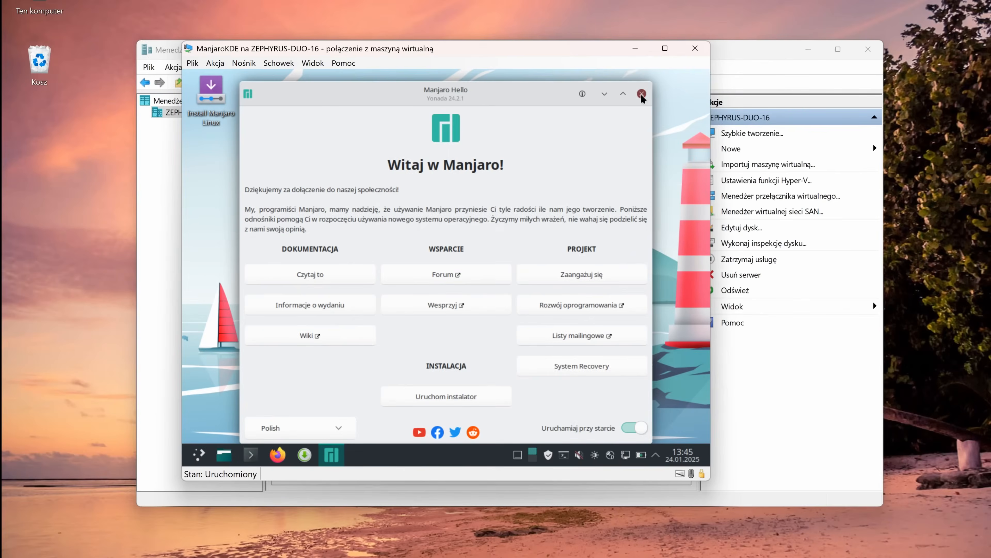
{"action": "left_click", "coordinate": [642, 94]}
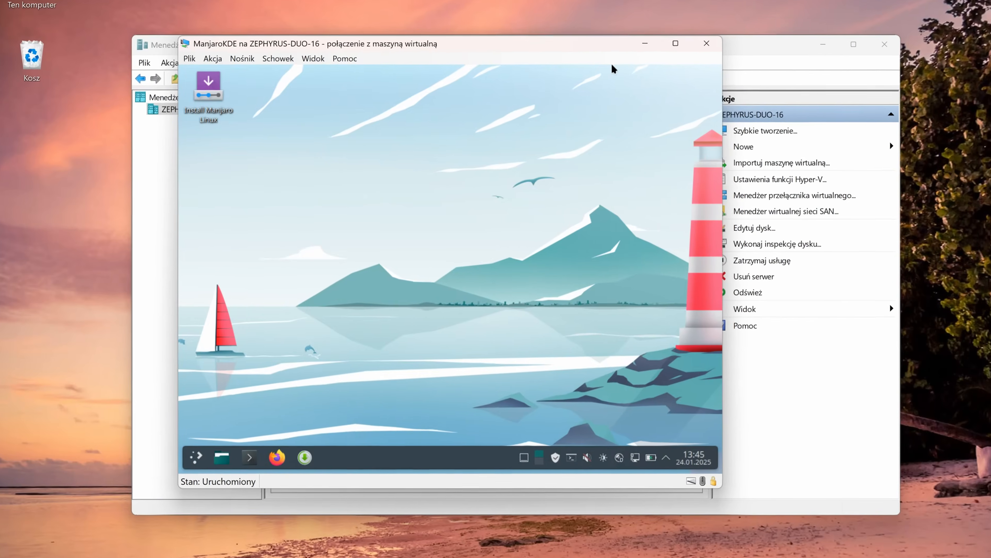
Step: Set the live desktop's display resolution to 1920x1080, keep the new configuration and close the display settings
{"action": "right_click", "coordinate": [362, 129]}
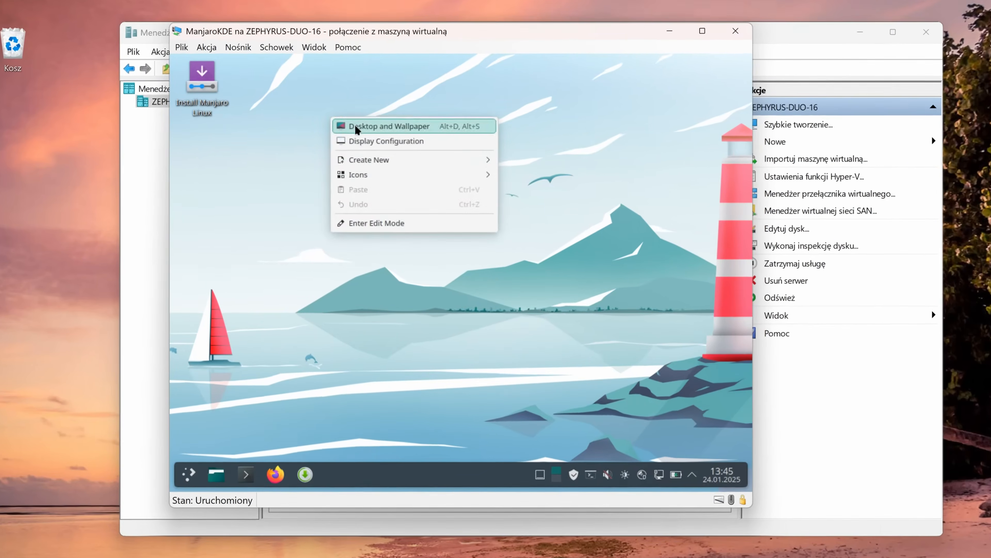
{"action": "left_click", "coordinate": [374, 143]}
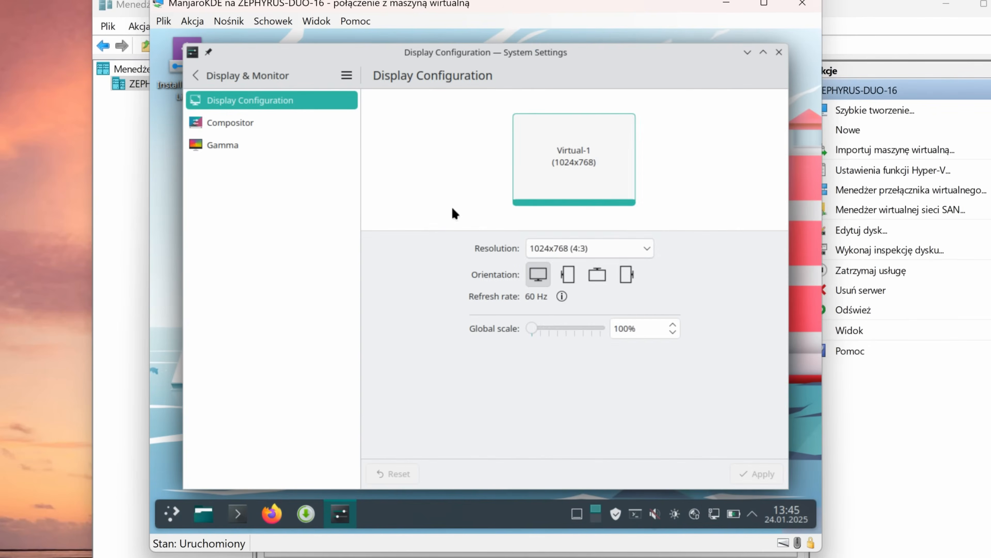
{"action": "left_click", "coordinate": [570, 247]}
{"action": "left_click", "coordinate": [546, 130]}
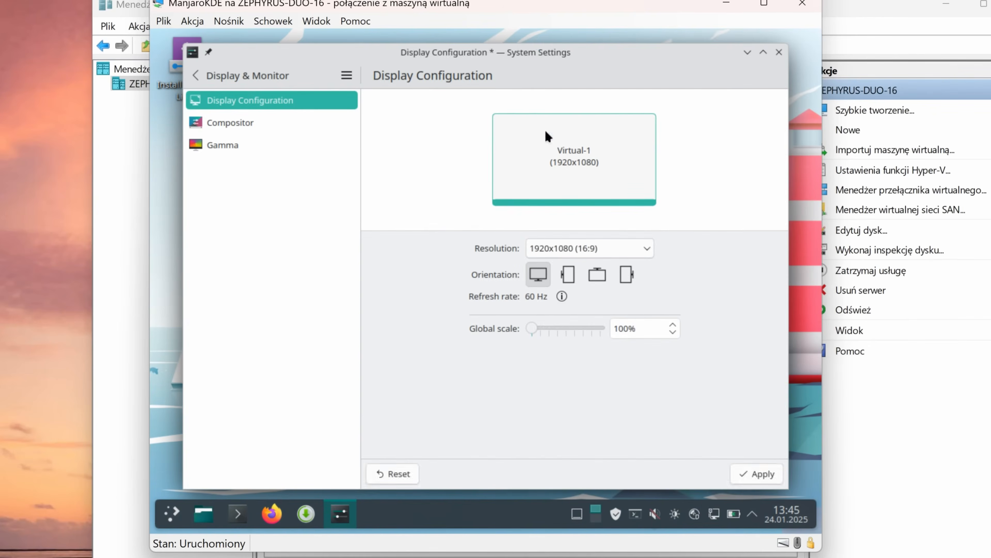
{"action": "left_click", "coordinate": [756, 470]}
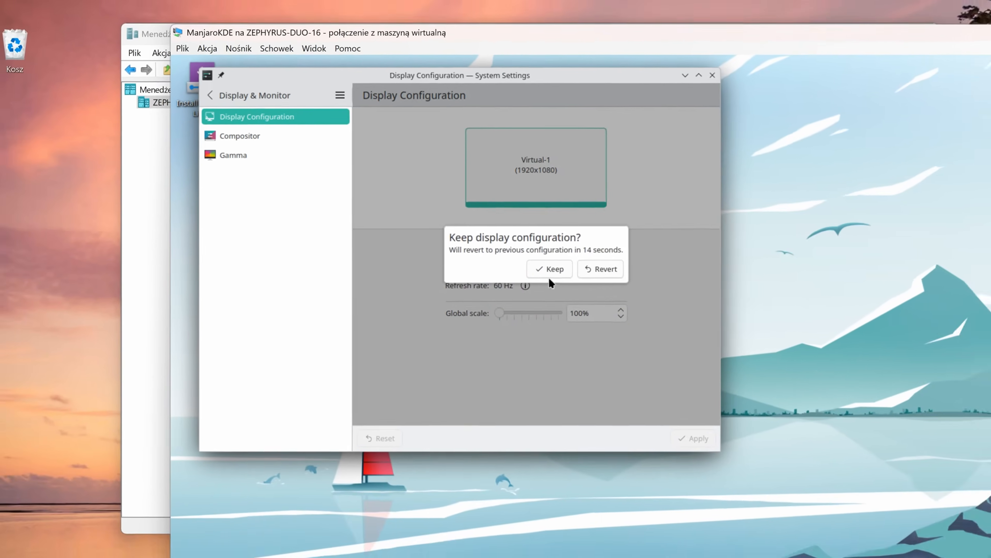
{"action": "left_click", "coordinate": [589, 278]}
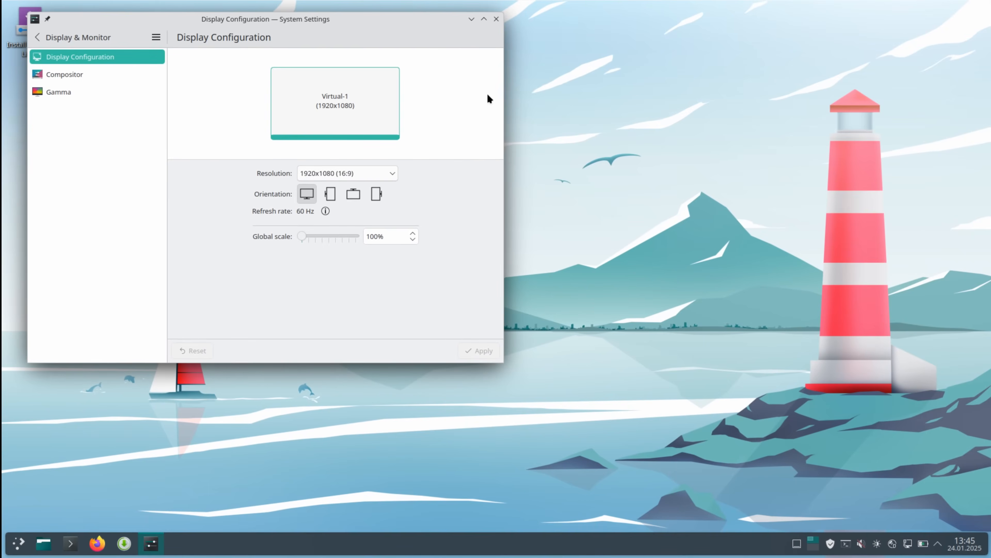
{"action": "left_click", "coordinate": [496, 19]}
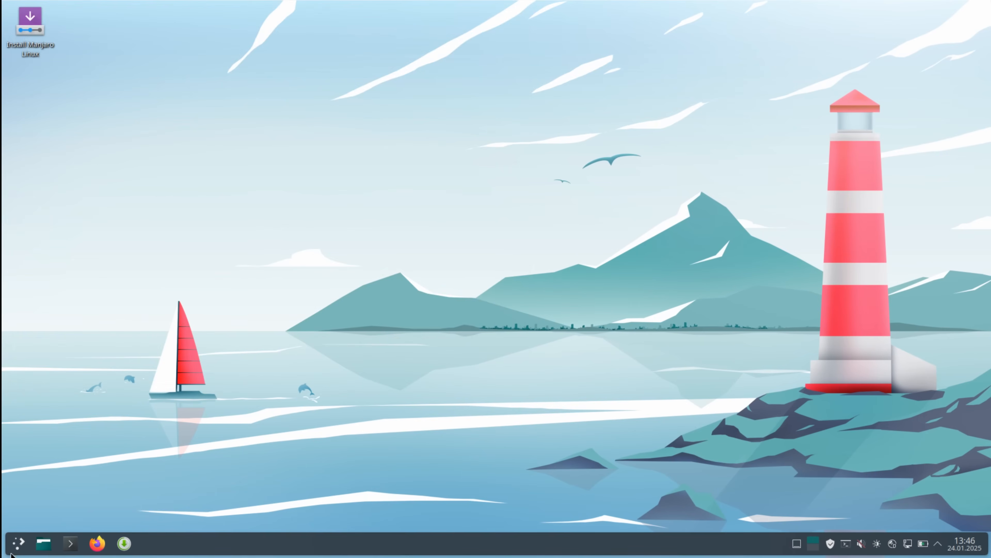
Step: Start the Manjaro Linux installer, choose polski as its language and continue to the location page
{"action": "left_click", "coordinate": [17, 544]}
{"action": "left_click", "coordinate": [18, 545]}
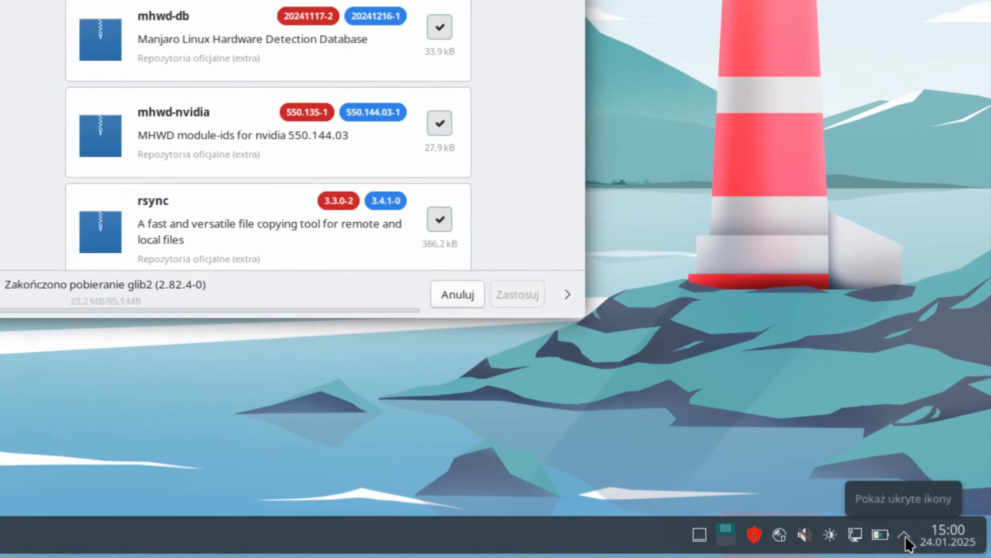
{"action": "left_click", "coordinate": [938, 544]}
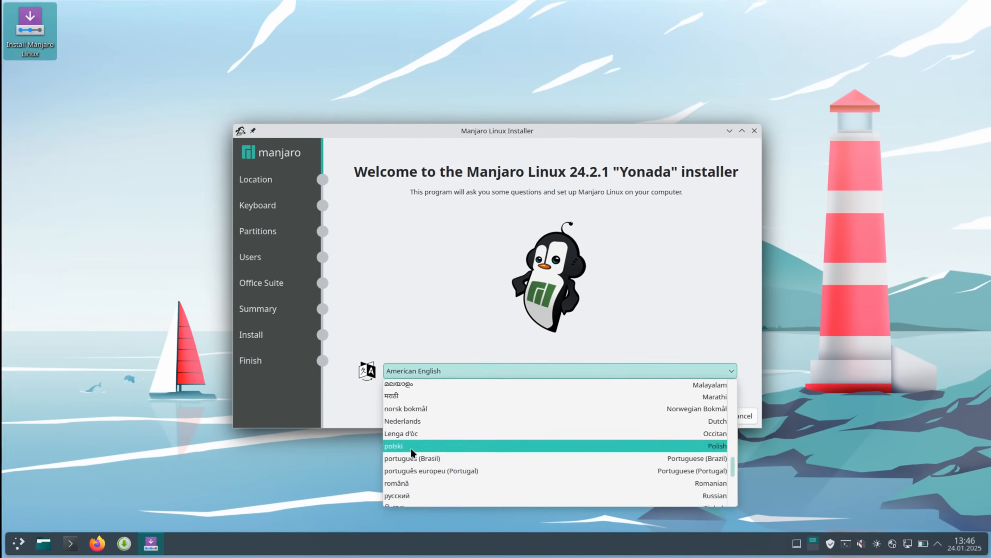
{"action": "left_click", "coordinate": [411, 450]}
{"action": "left_click", "coordinate": [631, 390]}
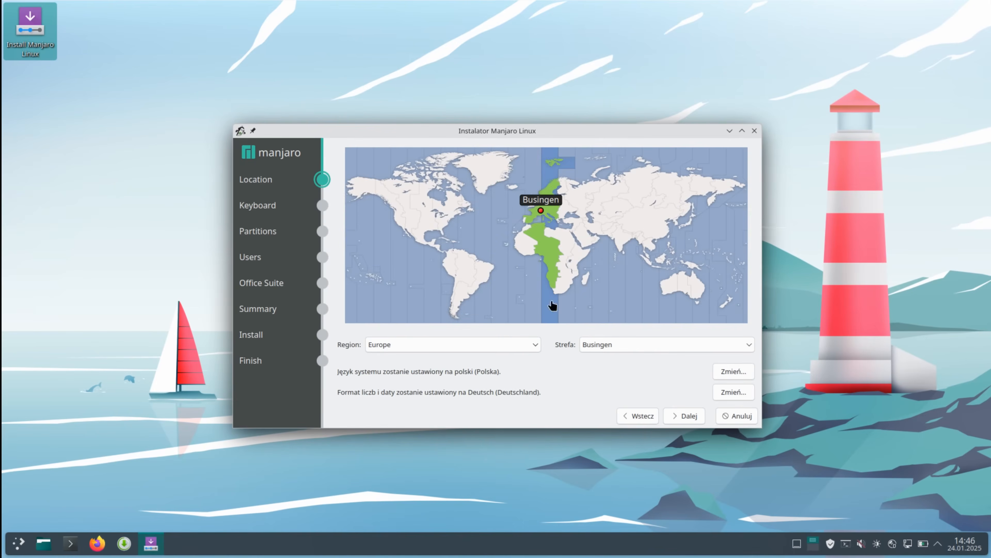
Step: Choose a different time zone within the Europe region and continue past the location and keyboard pages
{"action": "left_click", "coordinate": [601, 345]}
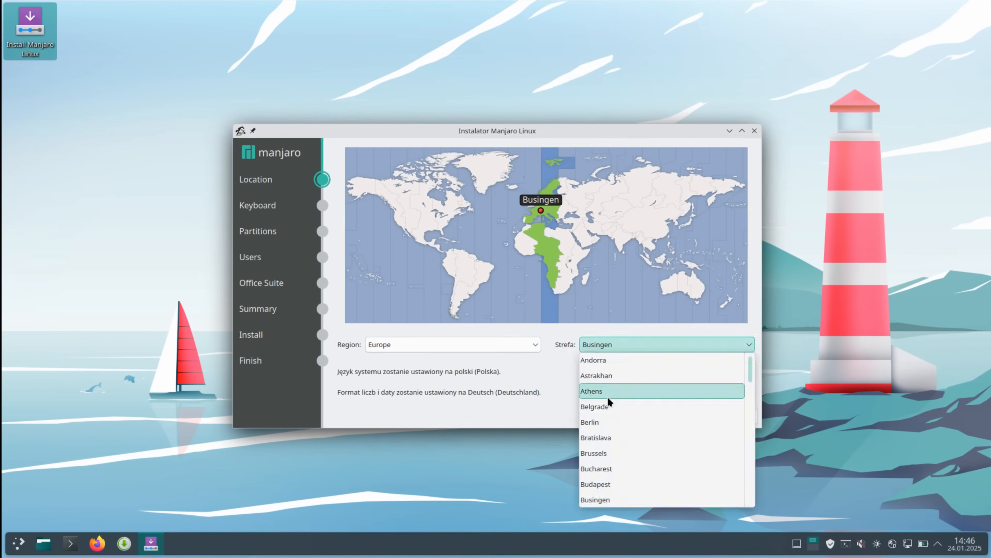
{"action": "scroll", "coordinate": [609, 400], "scroll_direction": "down", "scroll_amount": 15}
{"action": "left_click", "coordinate": [610, 500]}
{"action": "left_click", "coordinate": [687, 420]}
{"action": "left_click", "coordinate": [687, 421]}
Step: Choose to erase the whole 127 GiB virtual disk with no swap and ext4, and accept the partitioning
{"action": "left_click", "coordinate": [406, 207]}
{"action": "left_click", "coordinate": [391, 231]}
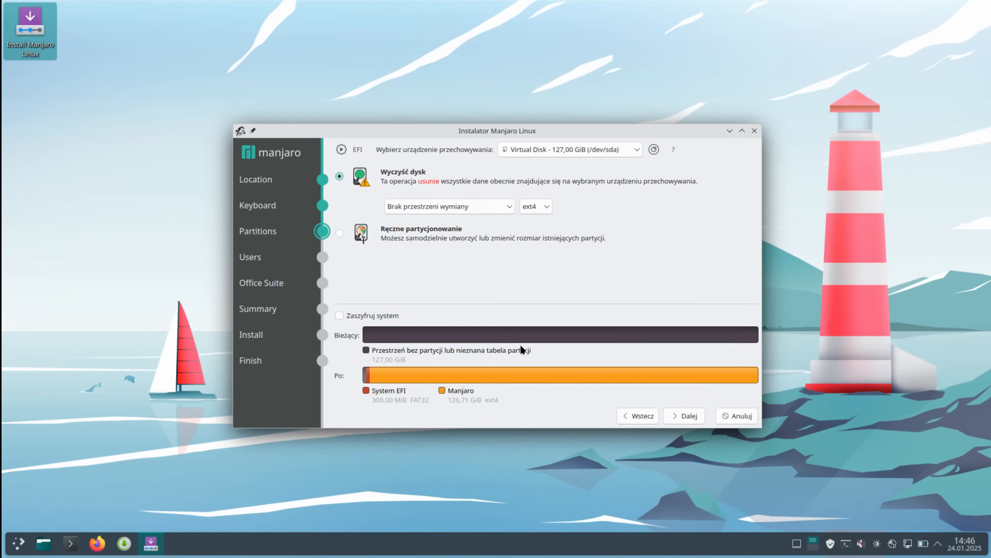
{"action": "left_click", "coordinate": [584, 175]}
{"action": "left_click", "coordinate": [689, 420]}
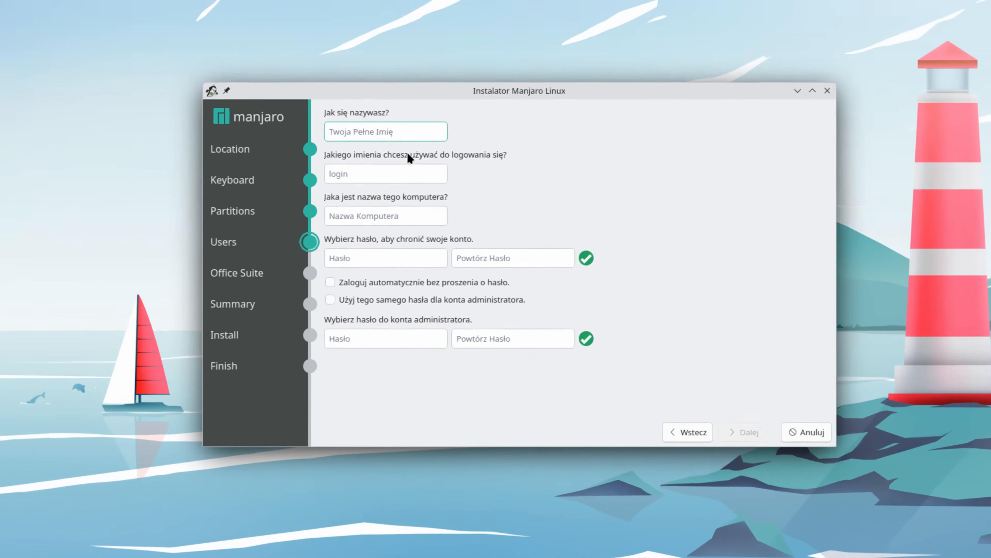
Step: Fill in the user's name and account password, enable automatic login and reuse the password for the administrator account
{"action": "type", "text": "tmhd"}
{"action": "key", "text": "Tab"}
{"action": "key", "text": "Tab"}
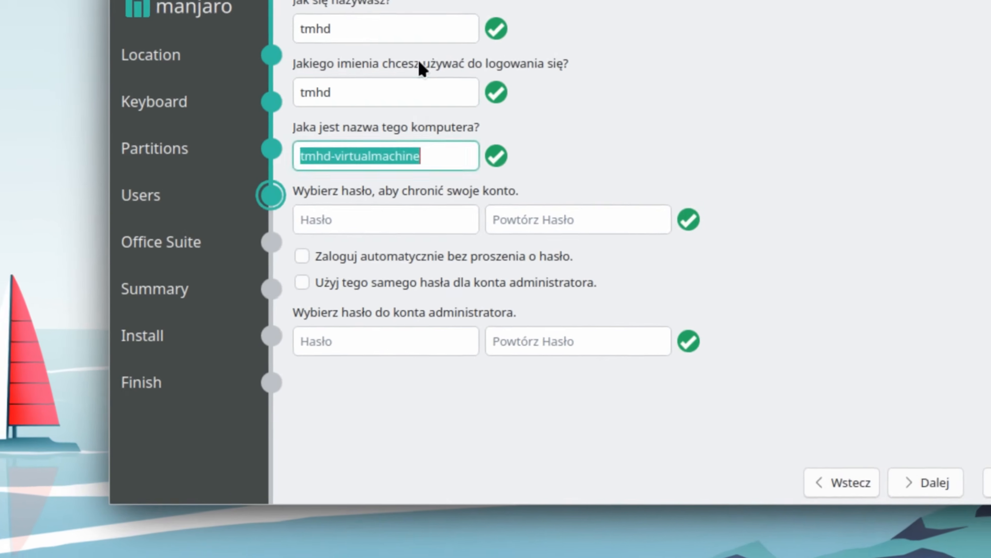
{"action": "key", "text": "Tab"}
{"action": "type", "text": "*******"}
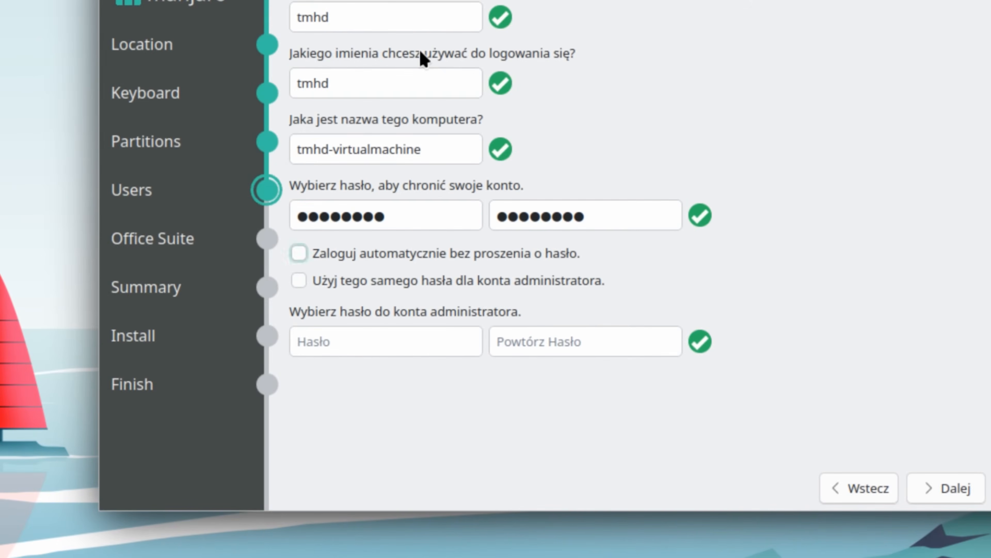
{"action": "key", "text": "Tab"}
{"action": "key", "text": "space"}
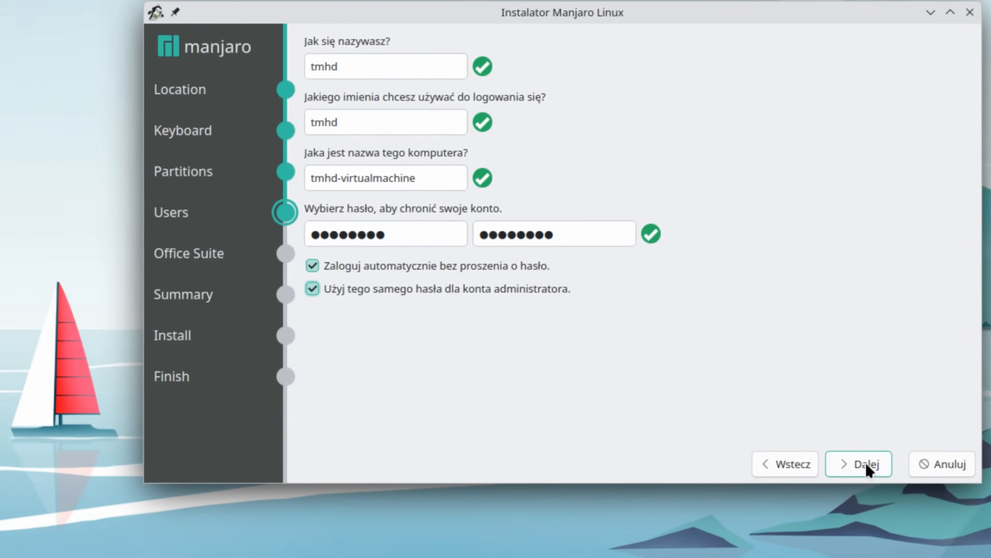
{"action": "left_click", "coordinate": [865, 465]}
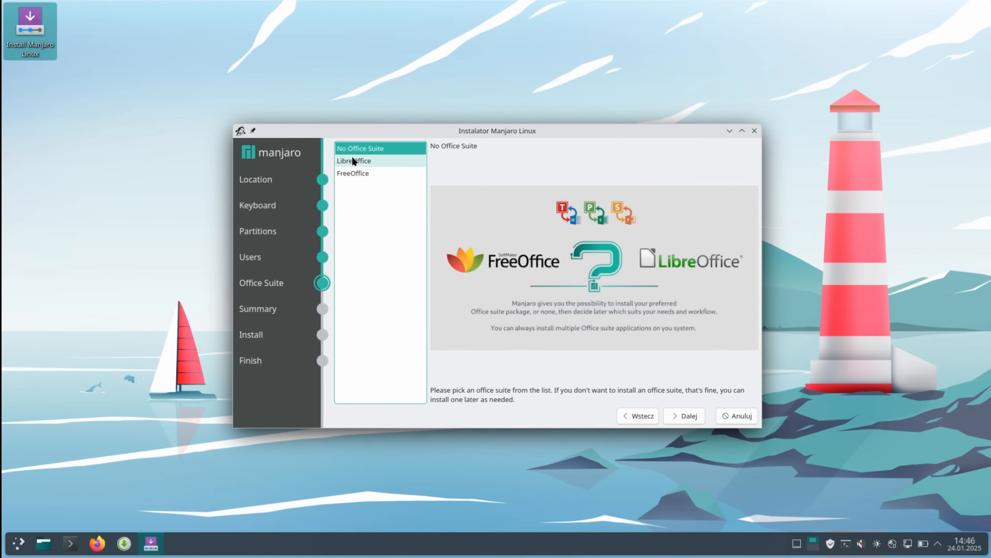
Step: Compare the office suite options, choose LibreOffice and start the Manjaro installation from the summary
{"action": "left_click", "coordinate": [354, 160]}
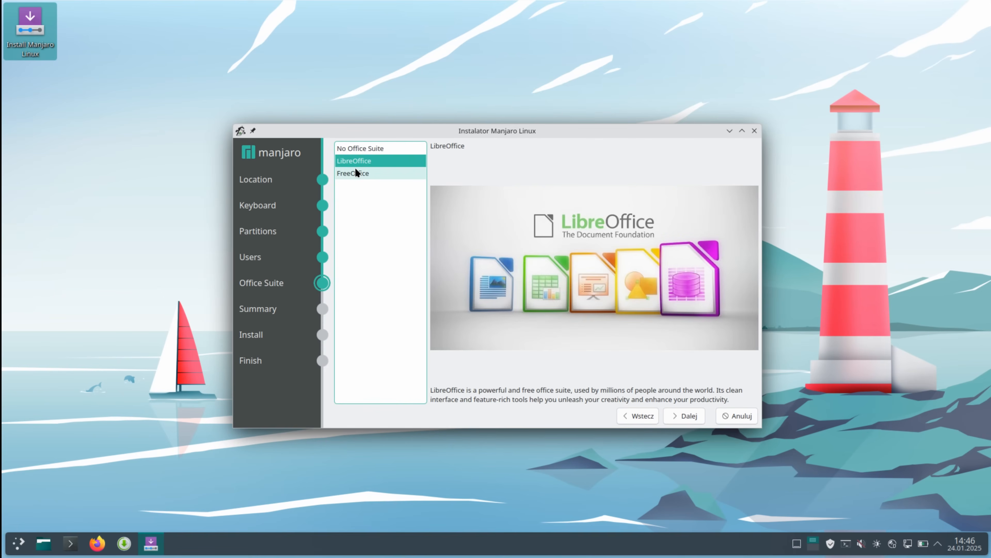
{"action": "left_click", "coordinate": [356, 173]}
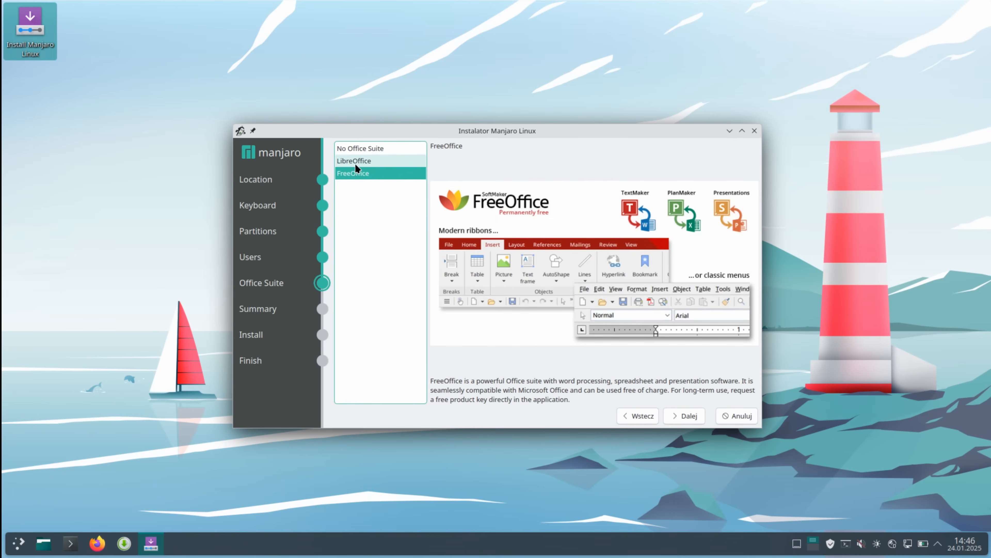
{"action": "left_click", "coordinate": [355, 163]}
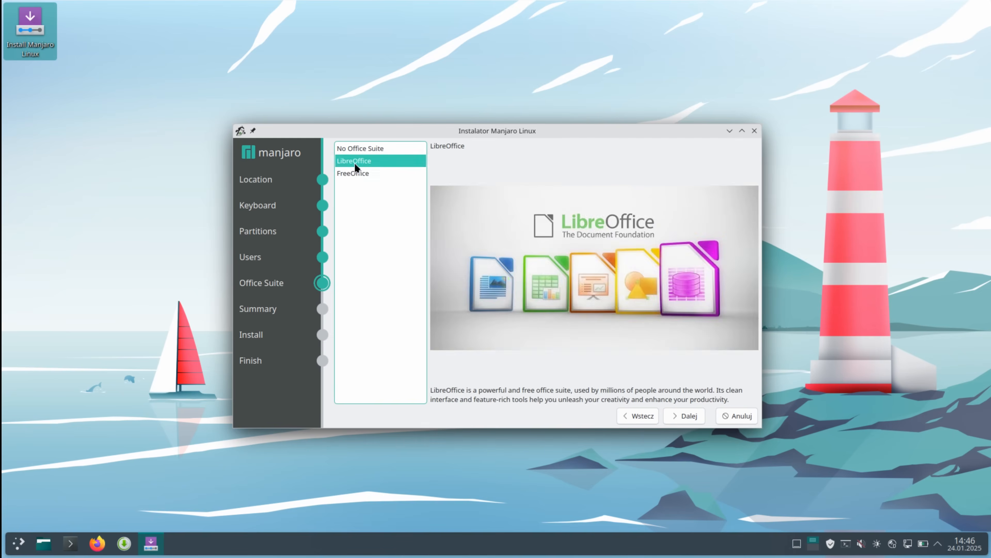
{"action": "left_click", "coordinate": [687, 415]}
{"action": "left_click", "coordinate": [687, 415]}
{"action": "left_click", "coordinate": [546, 286]}
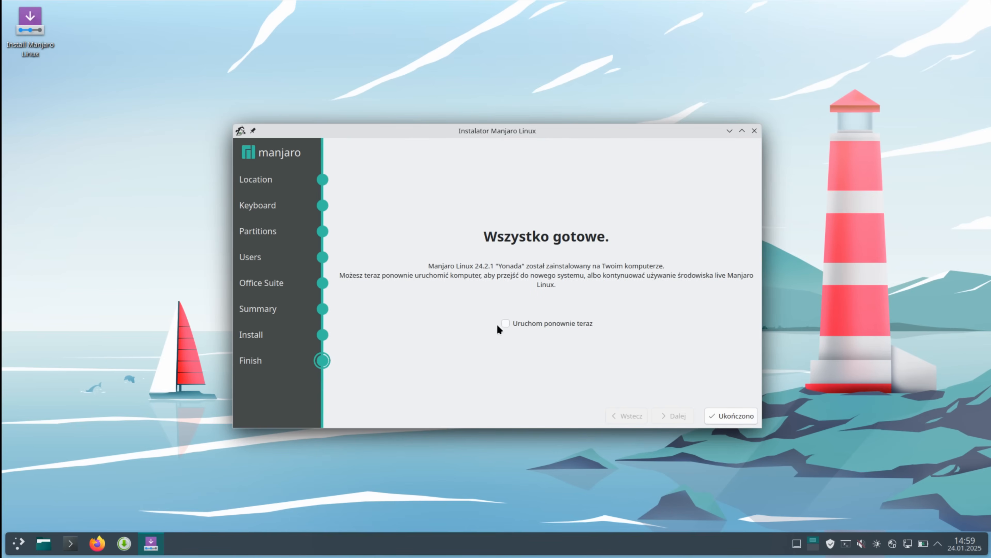
Step: Finish the installer and restart the virtual machine into the installed Manjaro system
{"action": "left_click", "coordinate": [724, 415]}
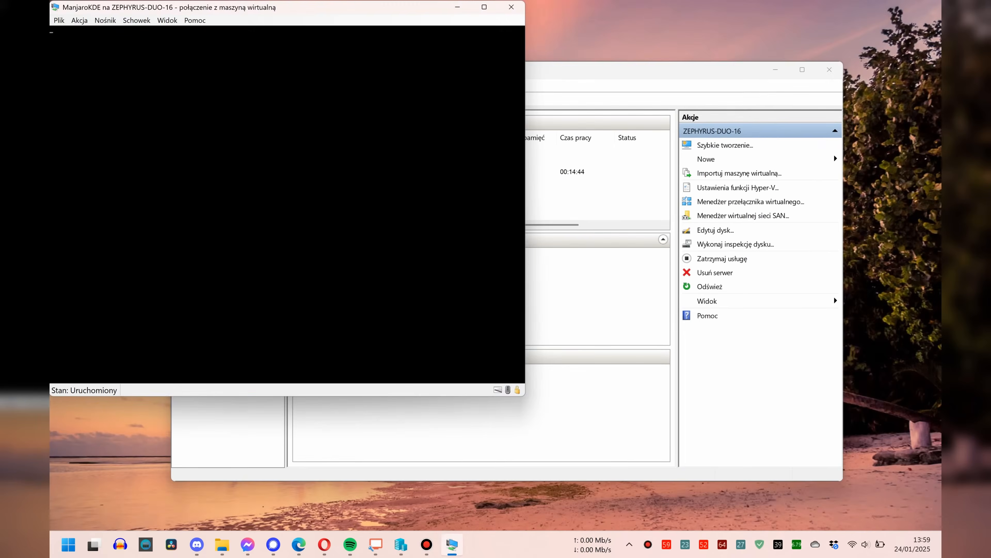
{"action": "left_click_drag", "start_coordinate": [598, 78], "coordinate": [645, 87]}
{"action": "left_click", "coordinate": [484, 43]}
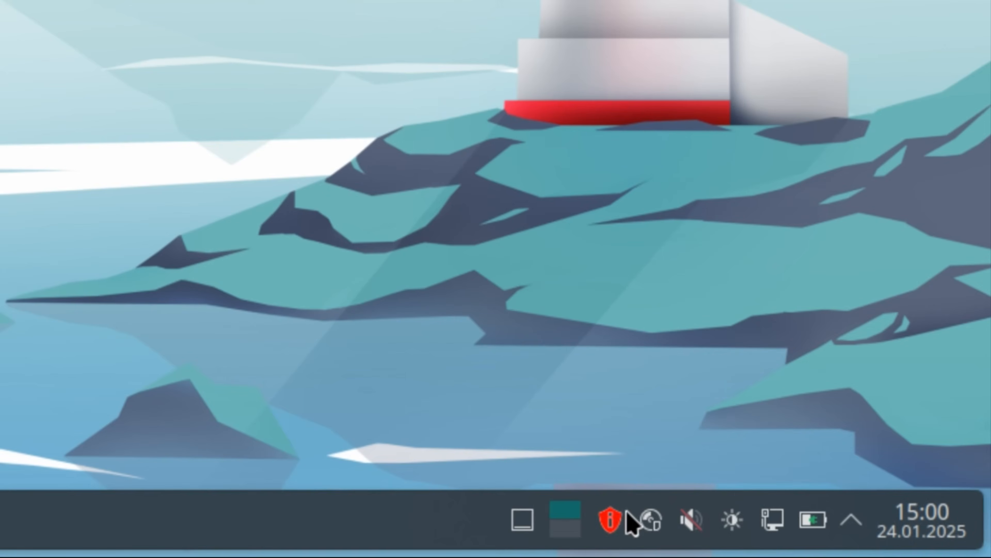
Step: Open the available system updates, review the package list and apply them all, authorising with the account password
{"action": "left_click", "coordinate": [614, 520]}
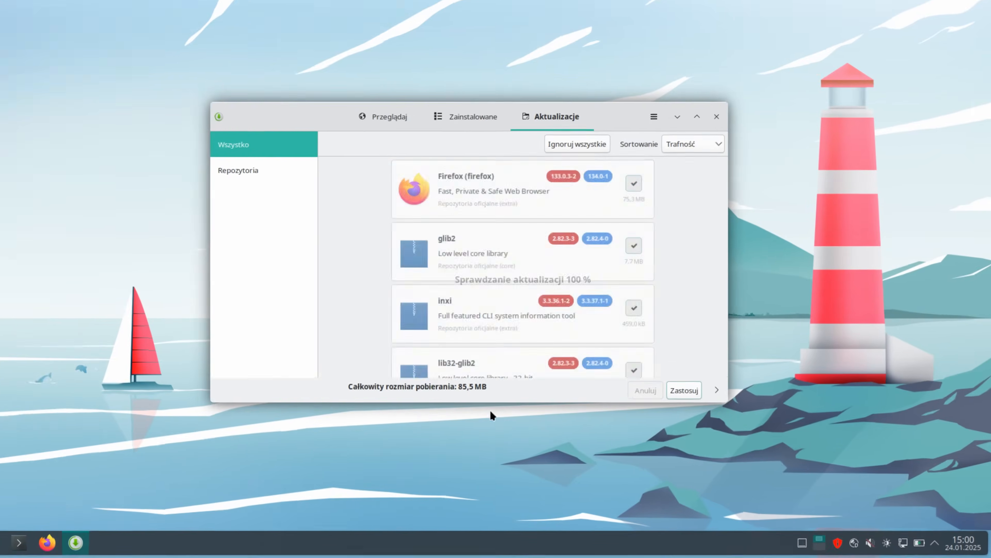
{"action": "scroll", "coordinate": [611, 236], "scroll_direction": "down", "scroll_amount": 6}
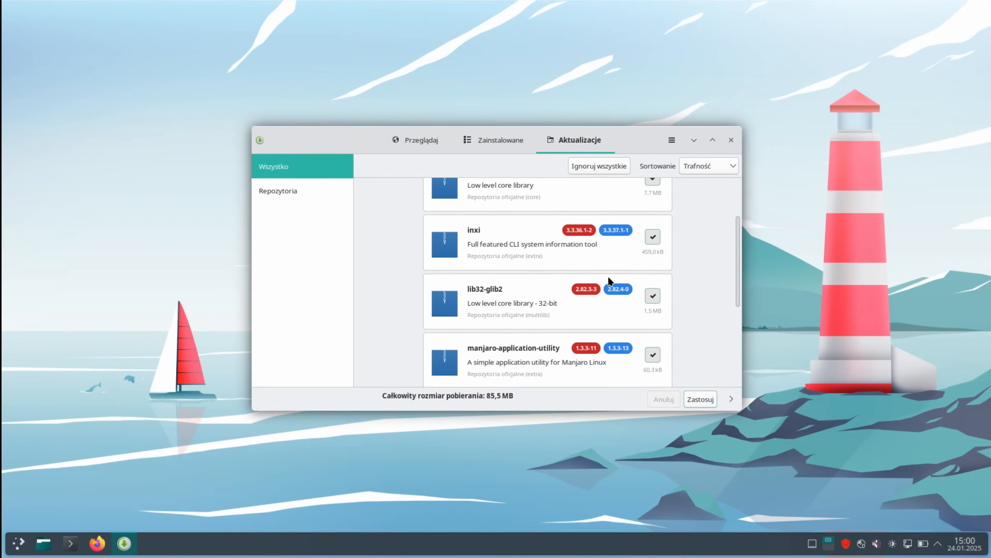
{"action": "left_click", "coordinate": [699, 403]}
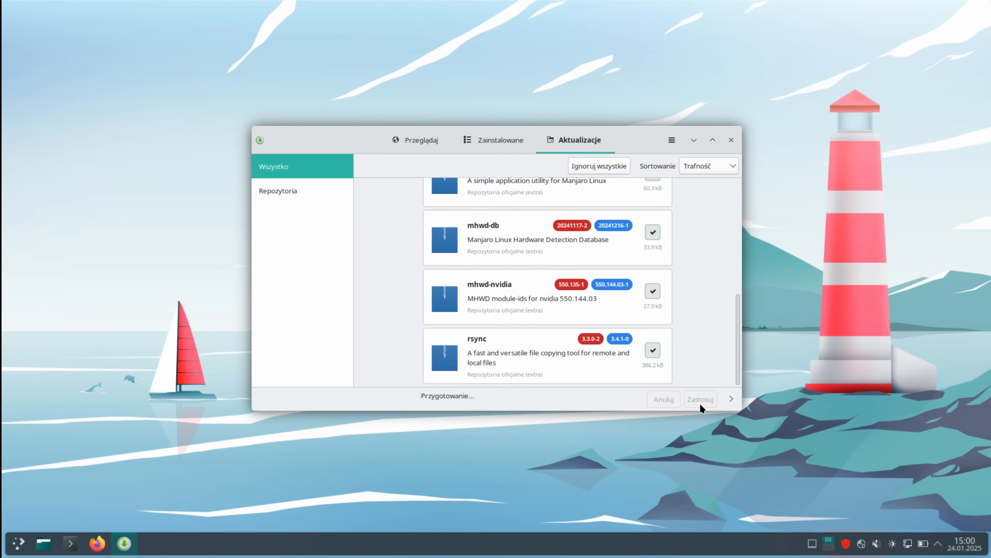
{"action": "type", "text": "••••"}
{"action": "key", "text": "Return"}
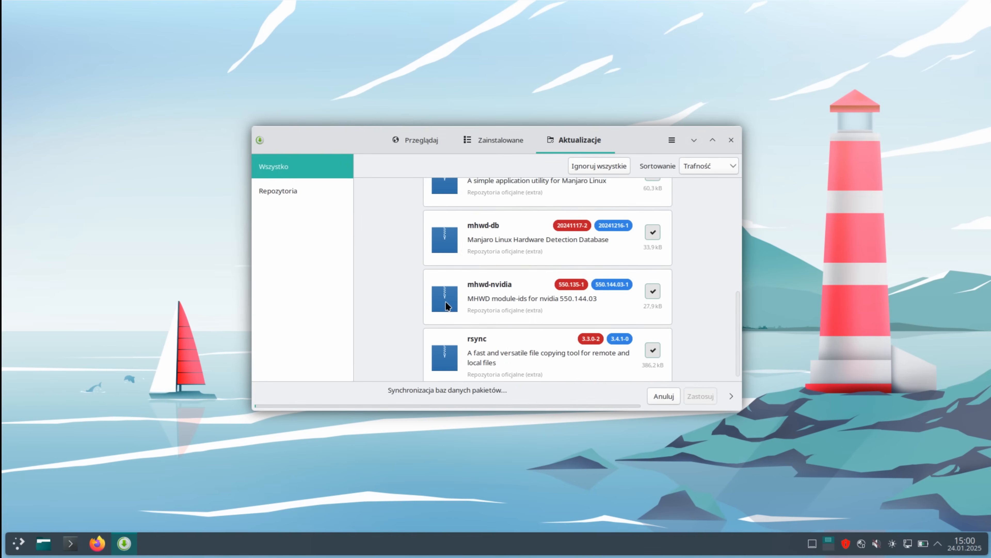
Step: Try the virtual desktop switcher and the show-desktop toggle, and view the hidden system tray icons
{"action": "left_click", "coordinate": [830, 550]}
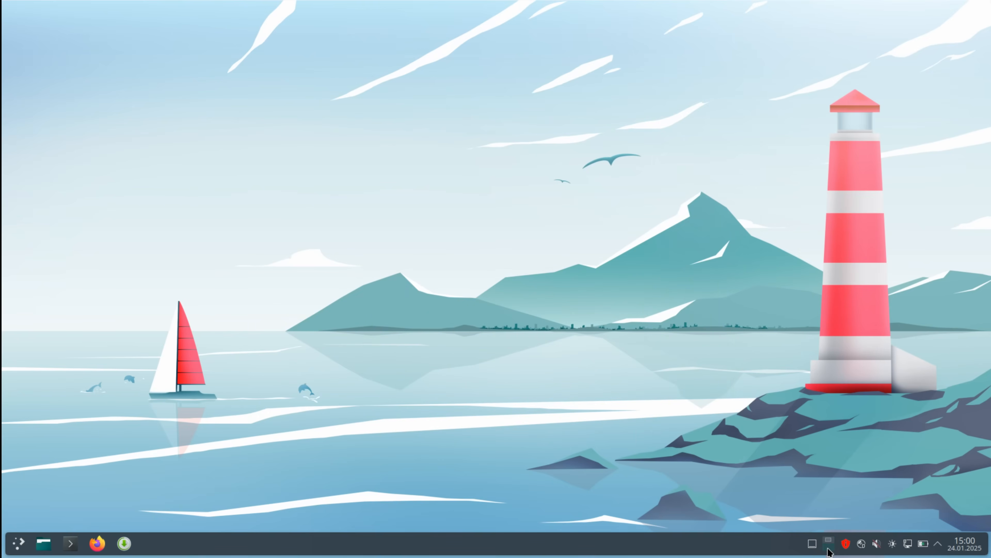
{"action": "left_click", "coordinate": [812, 545]}
{"action": "left_click", "coordinate": [813, 546]}
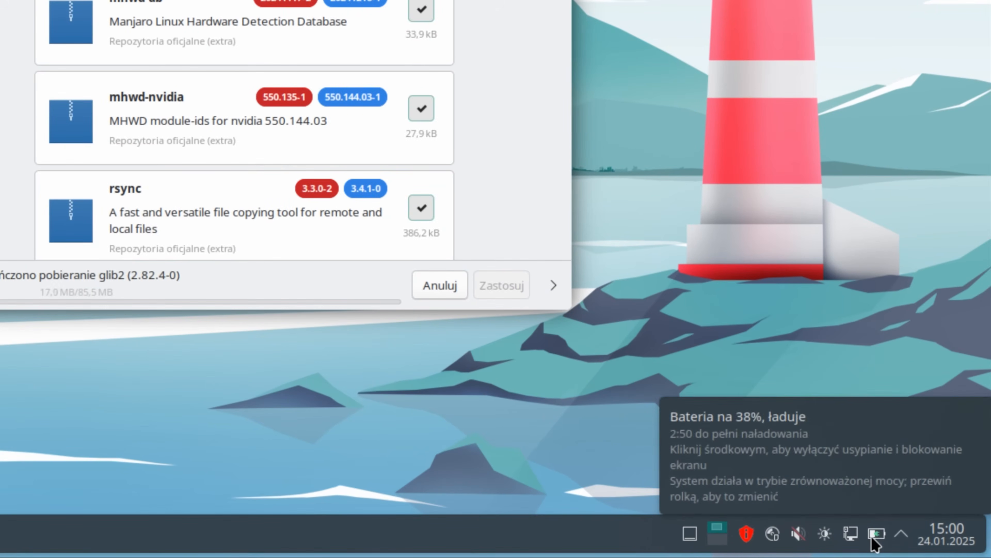
{"action": "left_click", "coordinate": [902, 536]}
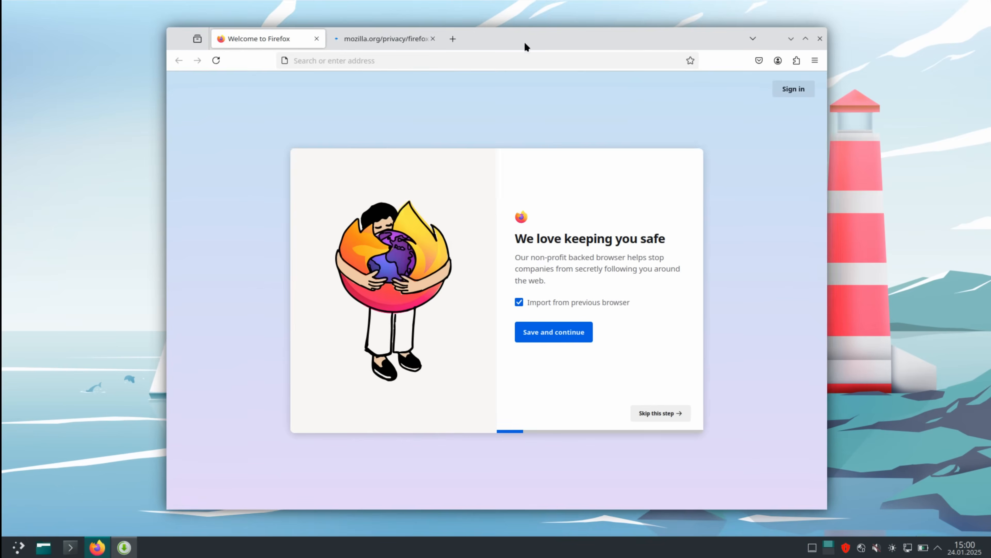
Step: Close the welcome tab in Firefox, move the browser window around the desktop and close it
{"action": "left_click_drag", "start_coordinate": [524, 42], "coordinate": [362, 33]}
{"action": "middle_click", "coordinate": [123, 33]}
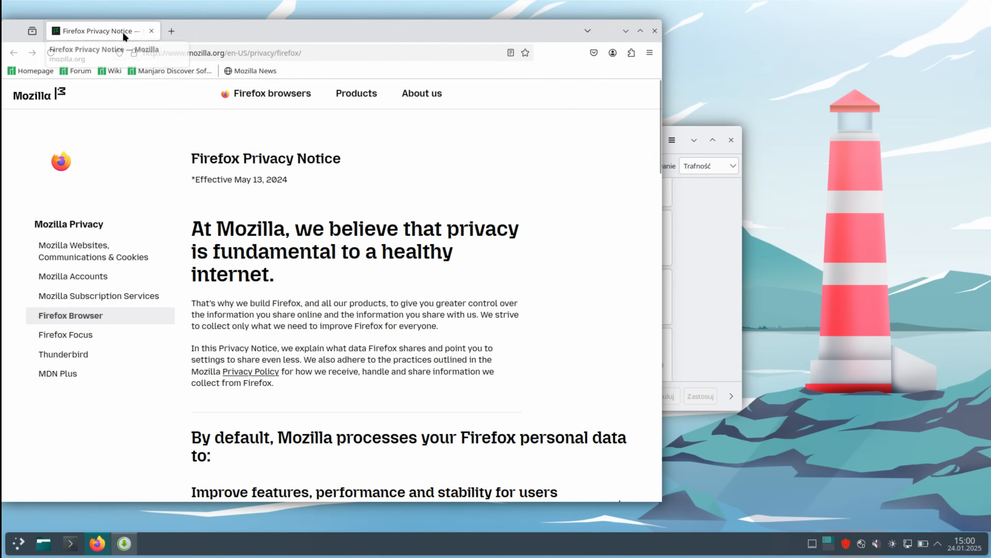
{"action": "left_click_drag", "start_coordinate": [244, 39], "coordinate": [338, 36]}
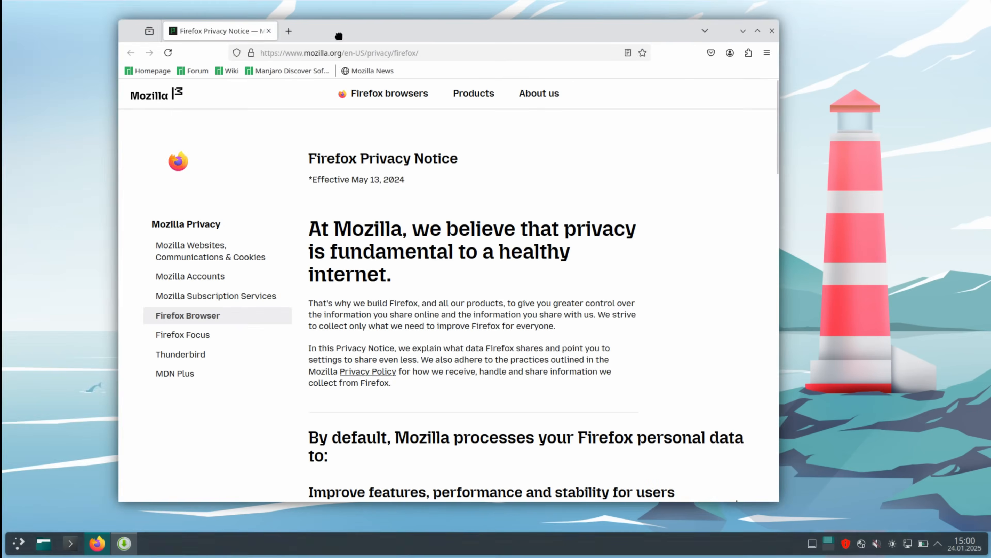
{"action": "left_click", "coordinate": [772, 31]}
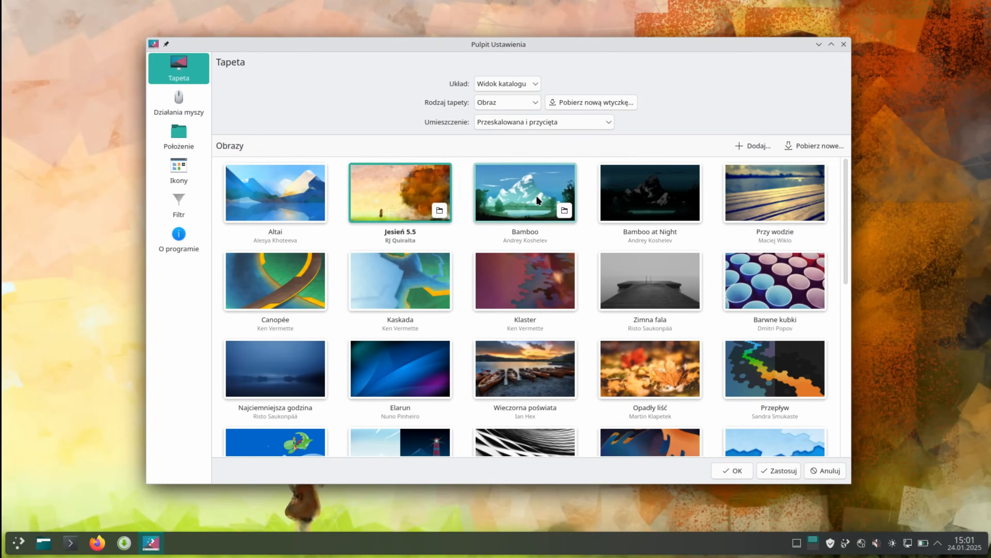
Step: Try several wallpapers, including Bamboo at Night and Lodowaty mróz, apply Szkarłatne drzewo, and check the location and icon settings pages
{"action": "left_click", "coordinate": [536, 195]}
{"action": "left_click", "coordinate": [650, 194]}
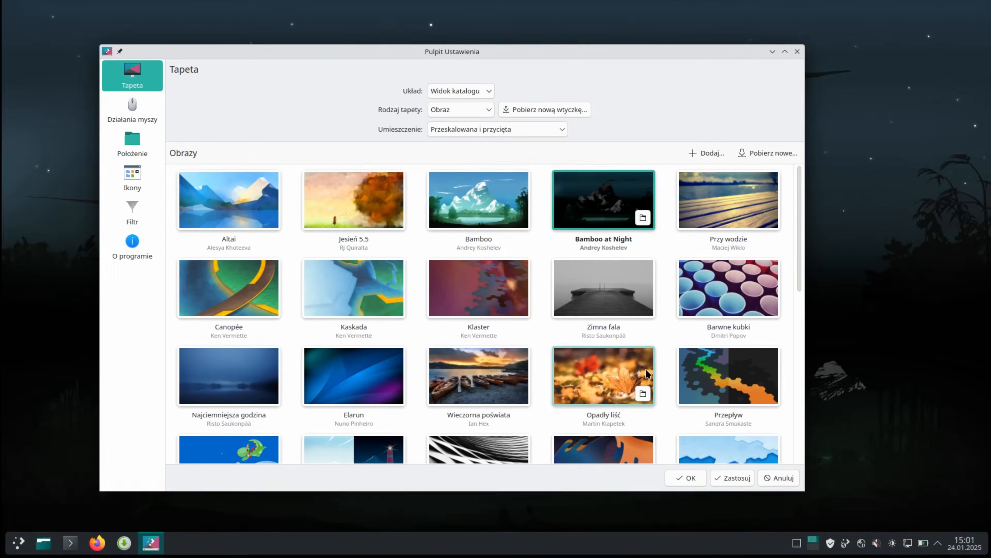
{"action": "scroll", "coordinate": [507, 312], "scroll_direction": "down", "scroll_amount": 10}
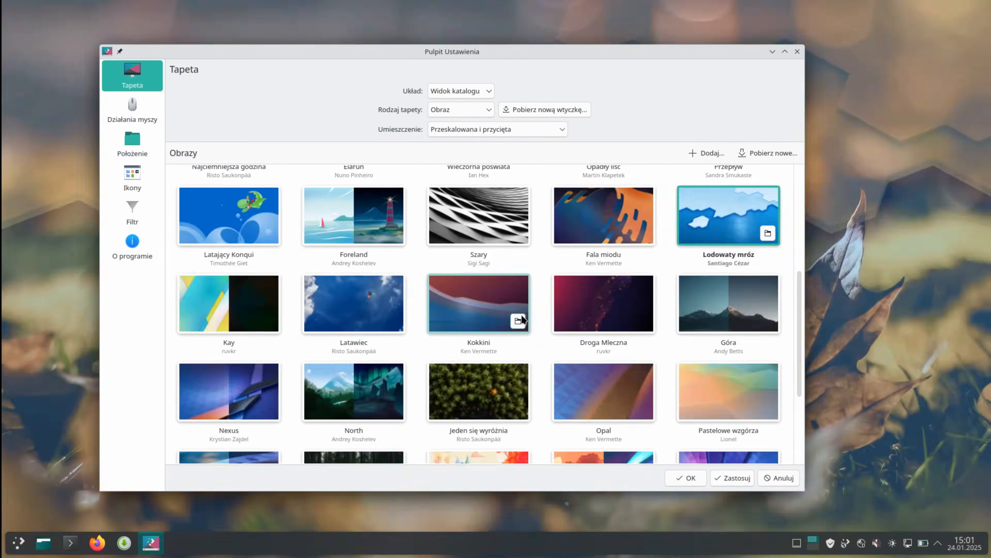
{"action": "left_click", "coordinate": [581, 324]}
{"action": "left_click", "coordinate": [285, 162]}
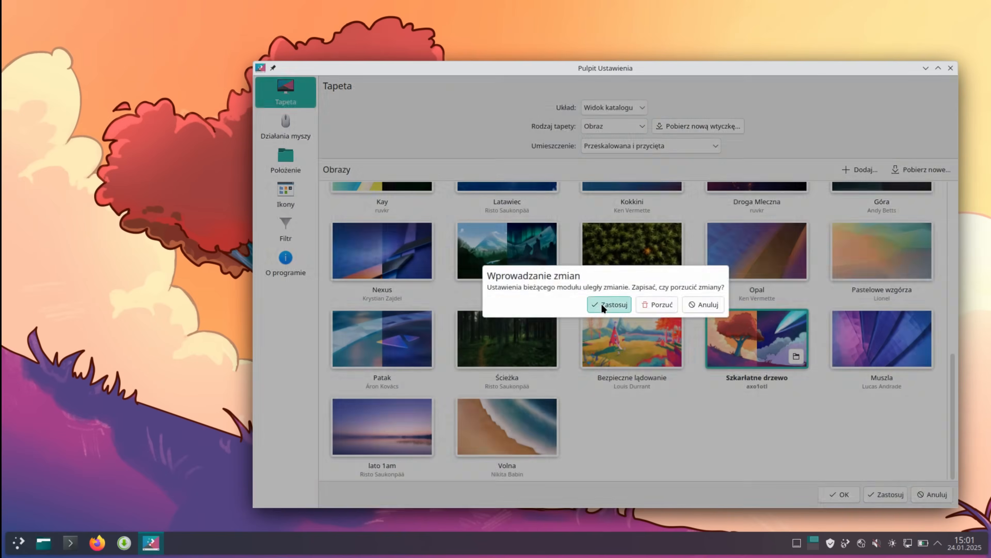
{"action": "left_click", "coordinate": [545, 301]}
{"action": "left_click", "coordinate": [296, 194]}
{"action": "left_click", "coordinate": [285, 91]}
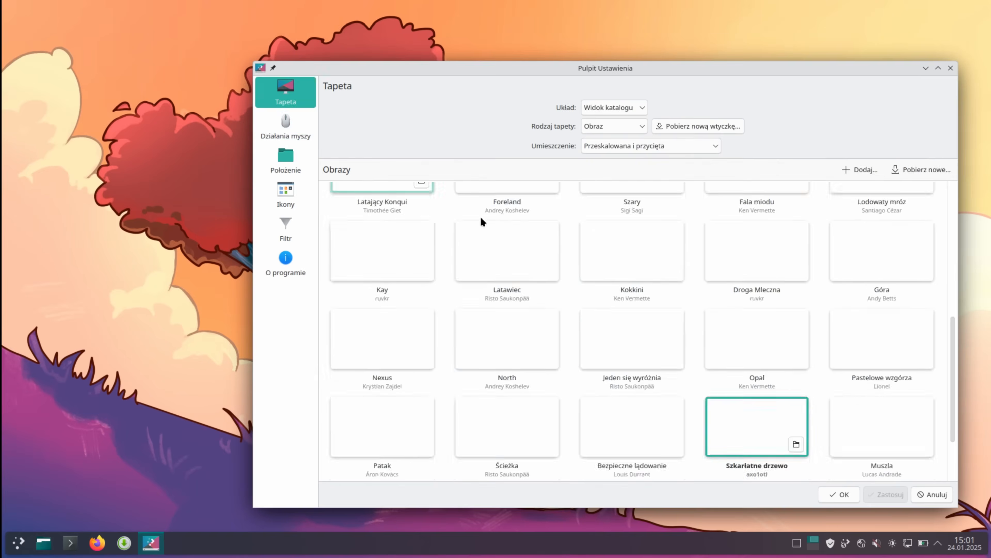
Step: Preview the Bamboo wallpaper, set the desktop wallpaper to Wieczorna poświata and close the desktop settings with the change saved
{"action": "scroll", "coordinate": [483, 220], "scroll_direction": "up", "scroll_amount": 10}
{"action": "left_click", "coordinate": [618, 221]}
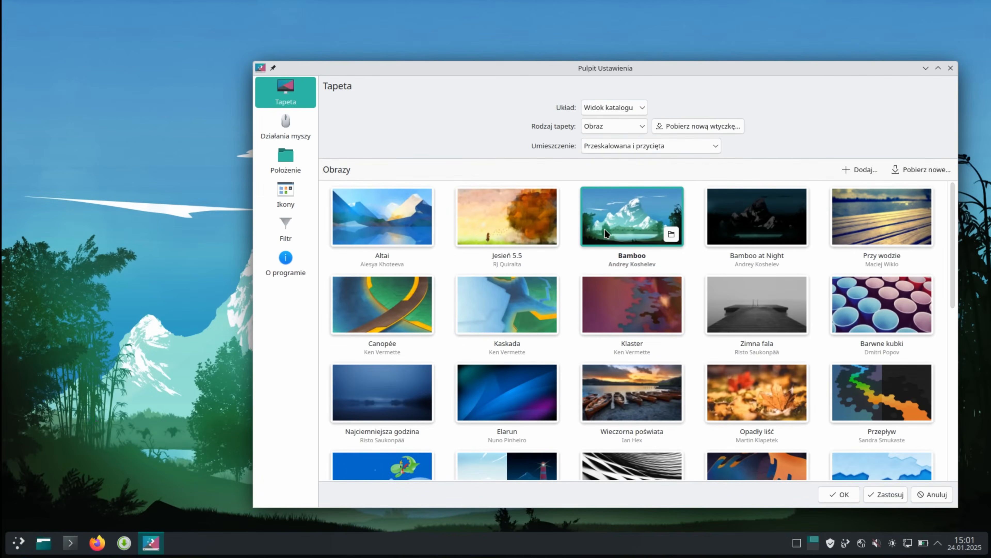
{"action": "left_click", "coordinate": [632, 392]}
{"action": "left_click", "coordinate": [771, 406]}
{"action": "left_click", "coordinate": [839, 494]}
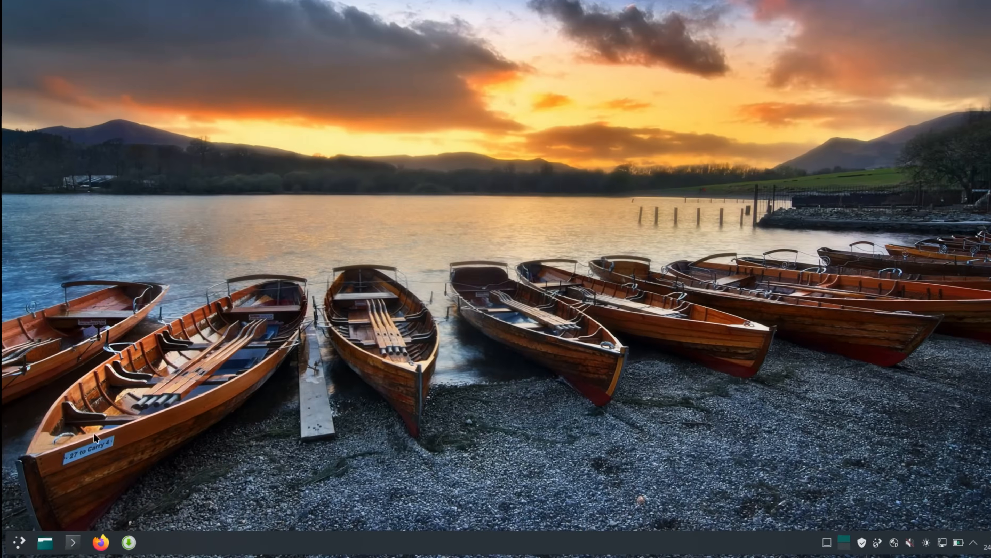
Step: Look through the application launcher's categories, including Internet, developer tools and System, and close the launcher
{"action": "left_click", "coordinate": [18, 542]}
{"action": "mouse_move", "coordinate": [59, 369]}
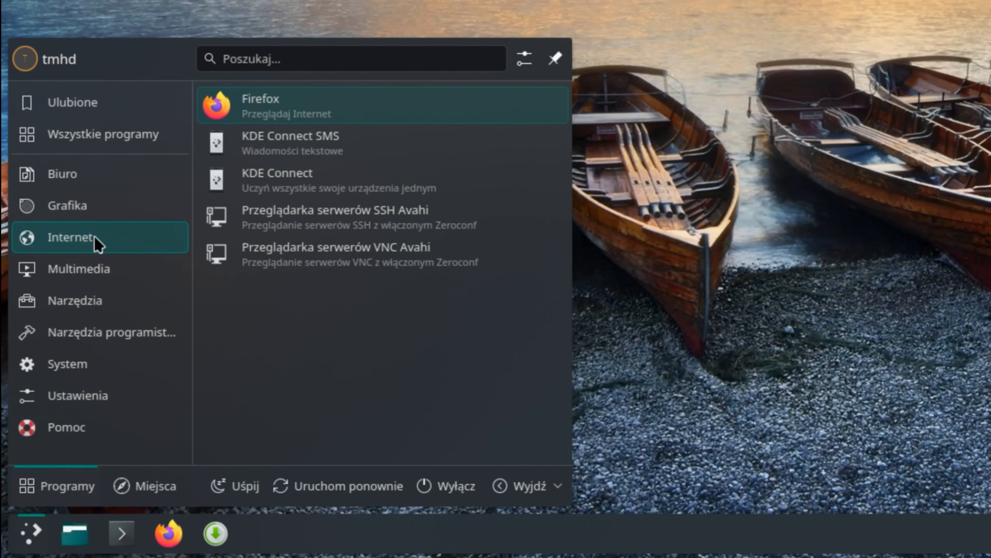
{"action": "mouse_move", "coordinate": [95, 308]}
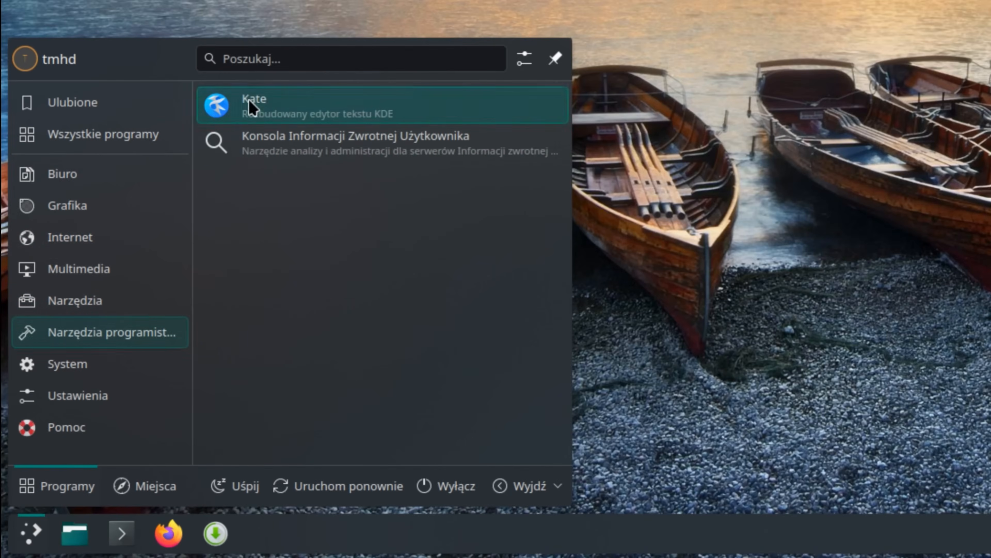
{"action": "mouse_move", "coordinate": [98, 364]}
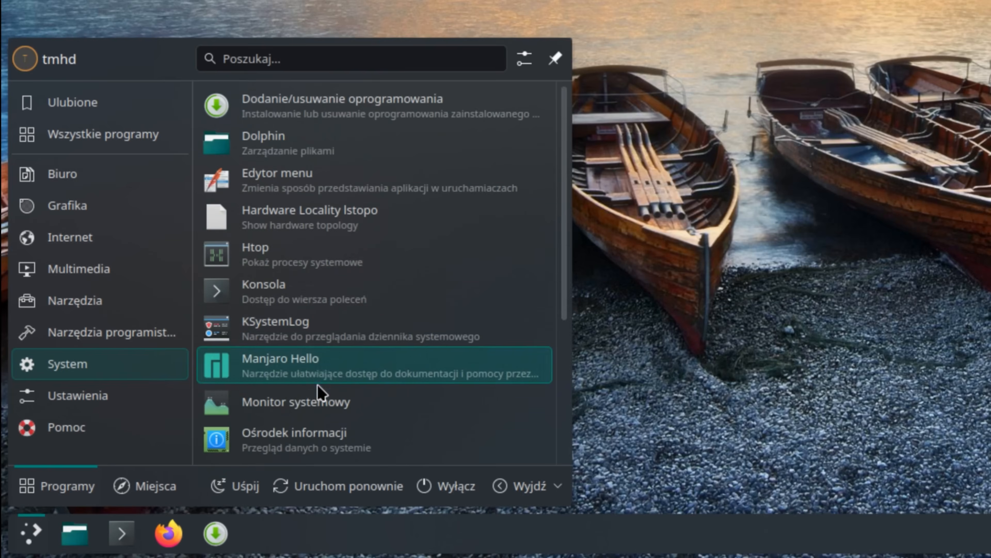
{"action": "key", "text": "Escape"}
Step: Open the software manager and browse its Grafika i wideo, Muzyka i dźwięk and Produktywność categories
{"action": "left_click", "coordinate": [225, 538]}
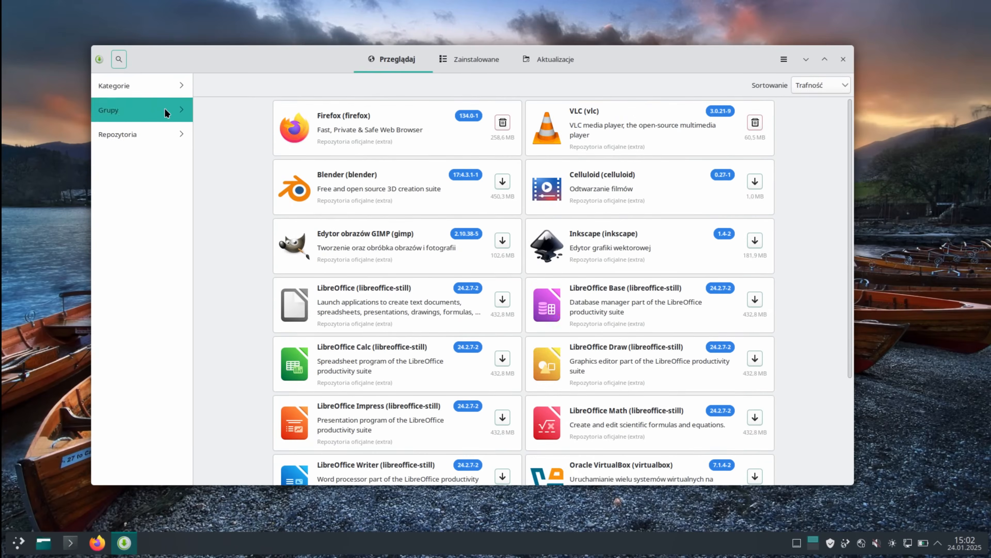
{"action": "left_click", "coordinate": [164, 108]}
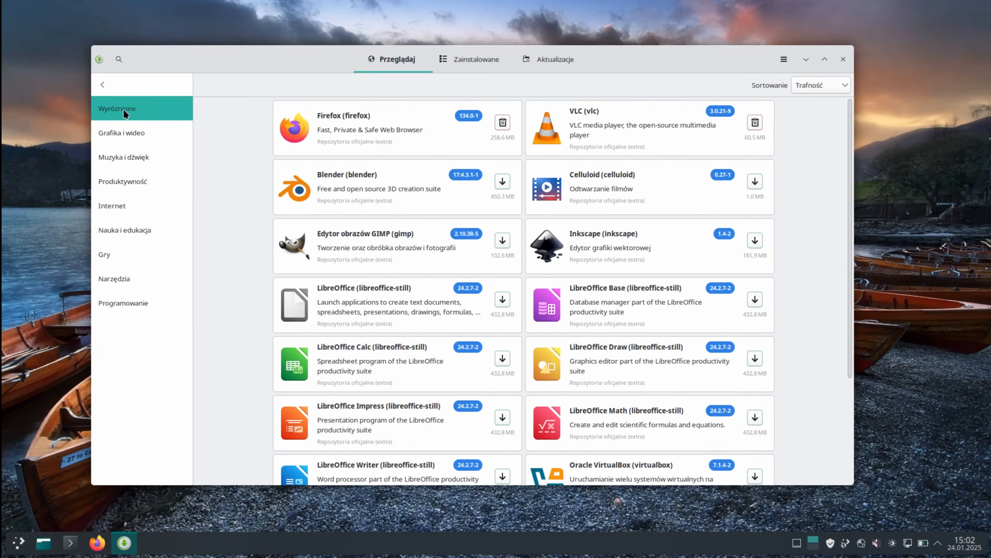
{"action": "left_click", "coordinate": [117, 132]}
{"action": "left_click", "coordinate": [114, 156]}
{"action": "scroll", "coordinate": [366, 300], "scroll_direction": "down", "scroll_amount": 5}
{"action": "left_click", "coordinate": [136, 191]}
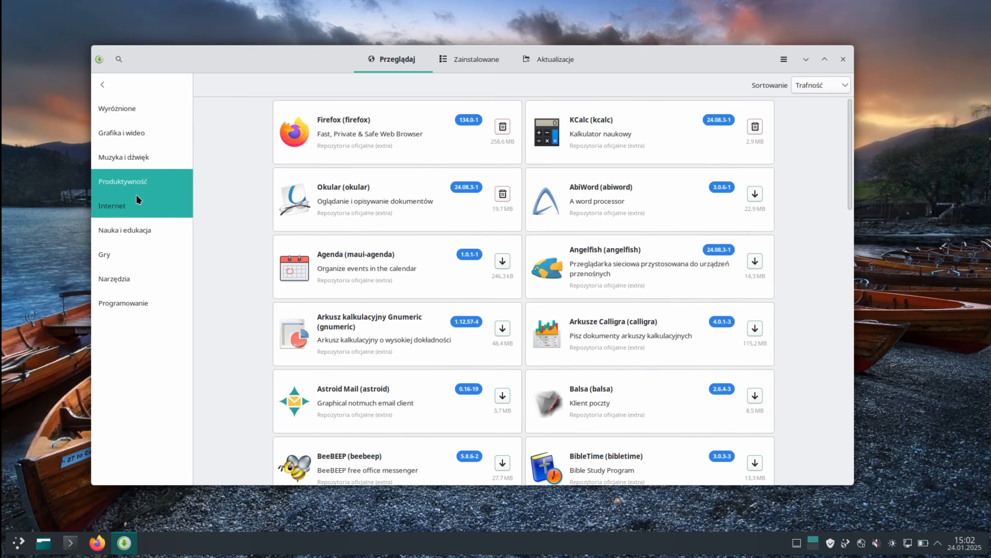
{"action": "scroll", "coordinate": [447, 339], "scroll_direction": "down", "scroll_amount": 5}
Step: Browse the software manager's Internet, Nauka i edukacja, Gry, Narzędzia and Programowanie categories
{"action": "left_click", "coordinate": [139, 205]}
{"action": "scroll", "coordinate": [219, 312], "scroll_direction": "down", "scroll_amount": 10}
{"action": "left_click", "coordinate": [124, 230]}
{"action": "scroll", "coordinate": [369, 349], "scroll_direction": "down", "scroll_amount": 10}
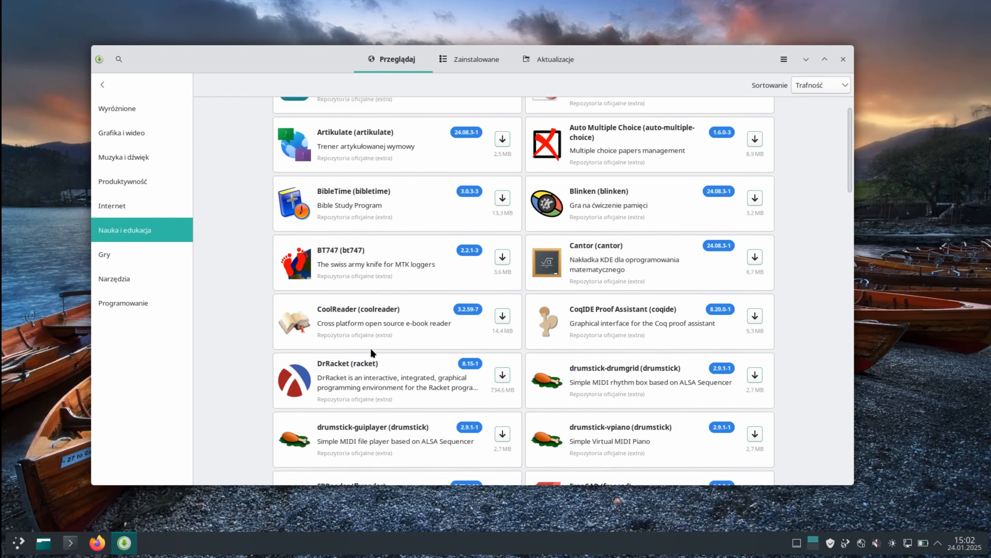
{"action": "left_click", "coordinate": [113, 254]}
{"action": "scroll", "coordinate": [512, 347], "scroll_direction": "down", "scroll_amount": 10}
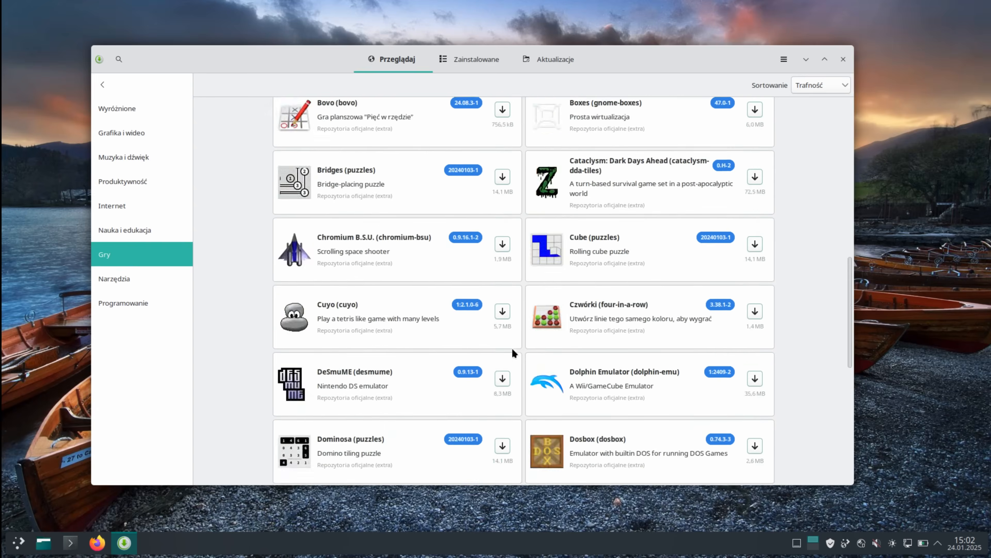
{"action": "left_click", "coordinate": [125, 278]}
{"action": "scroll", "coordinate": [469, 258], "scroll_direction": "down", "scroll_amount": 8}
{"action": "left_click", "coordinate": [122, 303]}
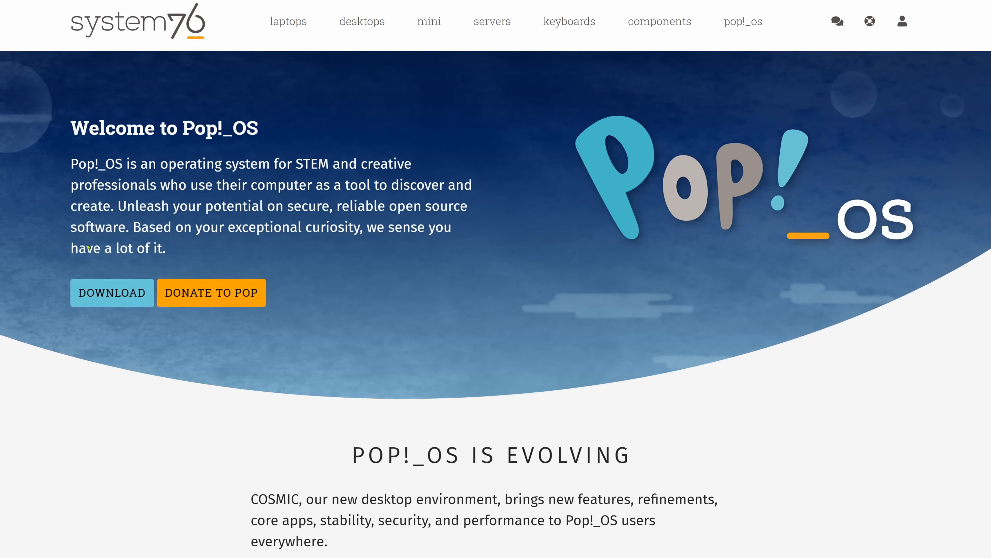
Step: Read the Pop!_OS web page's introduction and its sections on workflow customization, auto-tiling, workspaces, keyboard navigation and stacking
{"action": "scroll", "coordinate": [604, 403], "scroll_direction": "down", "scroll_amount": 10}
{"action": "scroll", "coordinate": [571, 368], "scroll_direction": "down", "scroll_amount": 10}
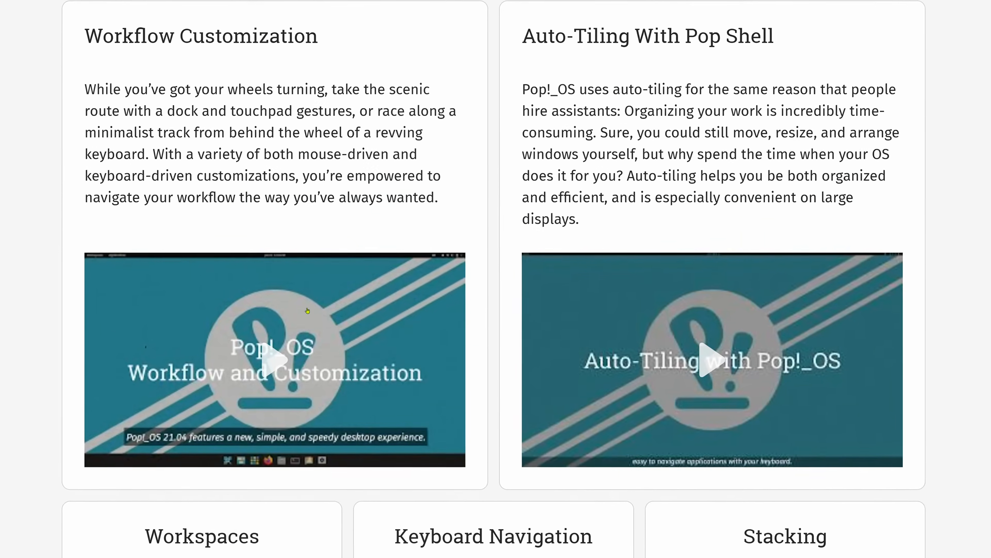
{"action": "scroll", "coordinate": [212, 247], "scroll_direction": "down", "scroll_amount": 10}
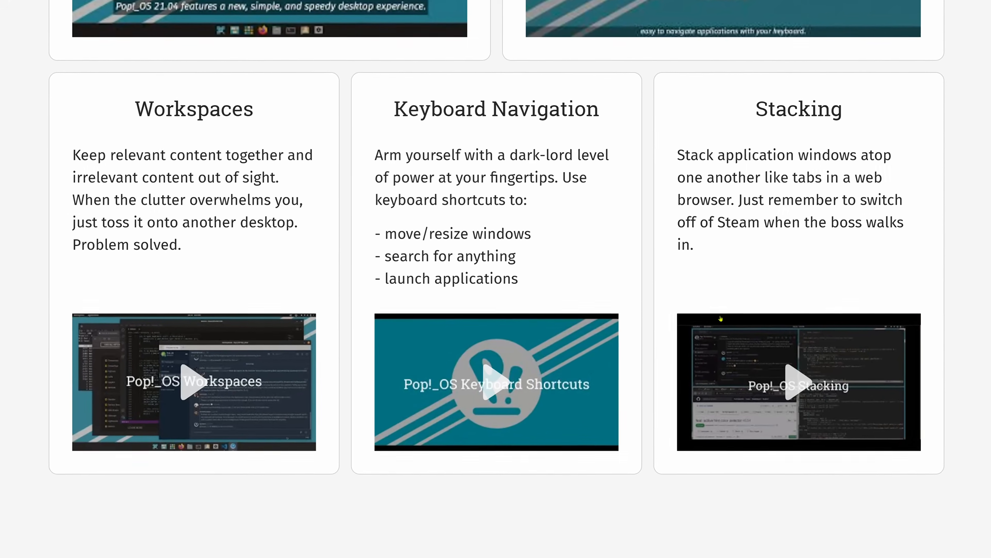
{"action": "scroll", "coordinate": [801, 188], "scroll_direction": "down", "scroll_amount": 12}
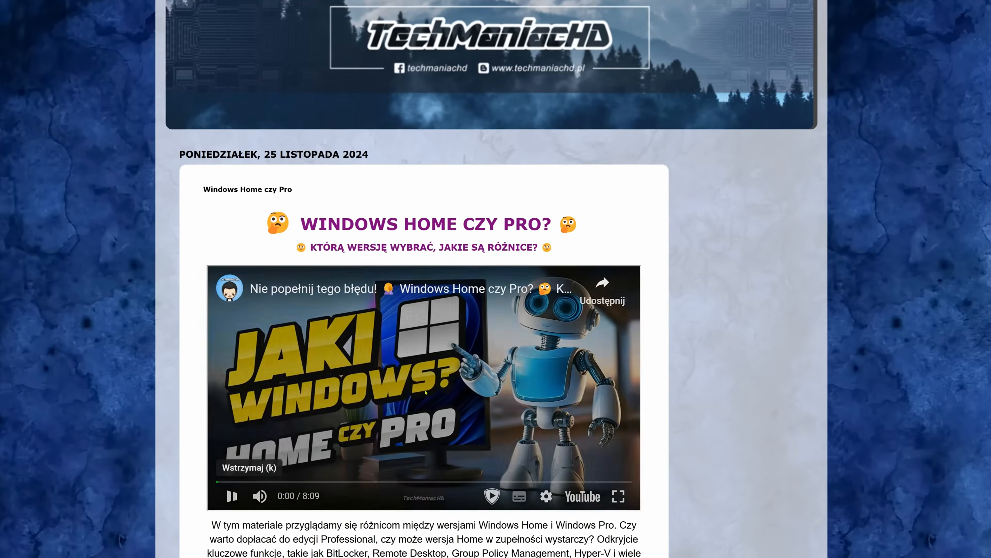
Step: Play the blog's Windows Home czy Pro video, skip ahead to the Hyper-V virtualization chapter and pause playback
{"action": "left_click", "coordinate": [230, 481]}
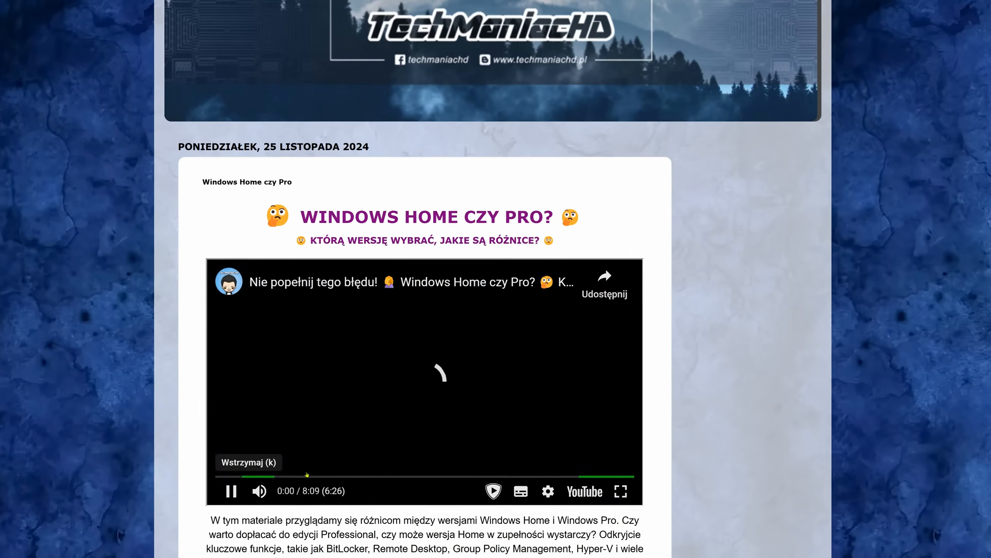
{"action": "left_click_drag", "start_coordinate": [337, 467], "coordinate": [357, 467]}
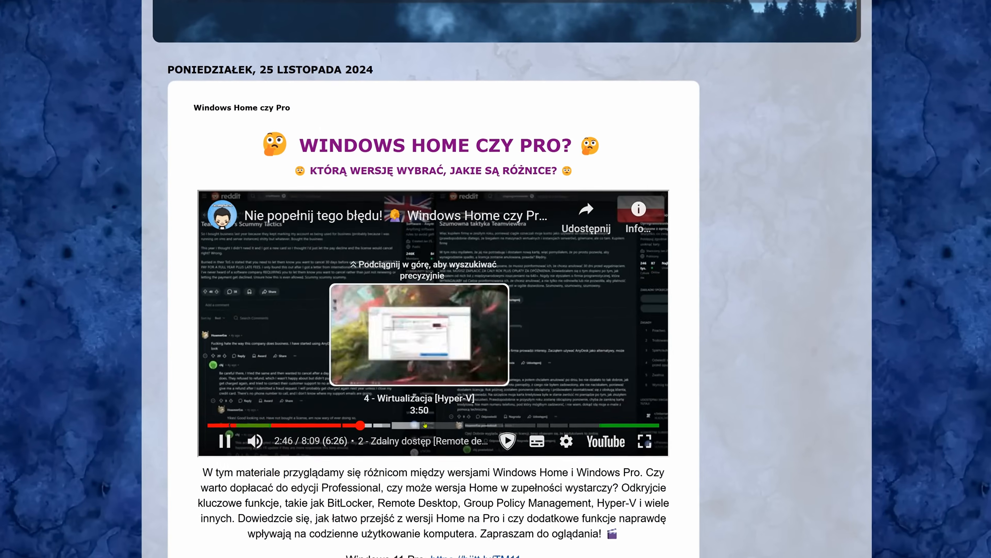
{"action": "left_click", "coordinate": [438, 425]}
{"action": "left_click", "coordinate": [225, 441]}
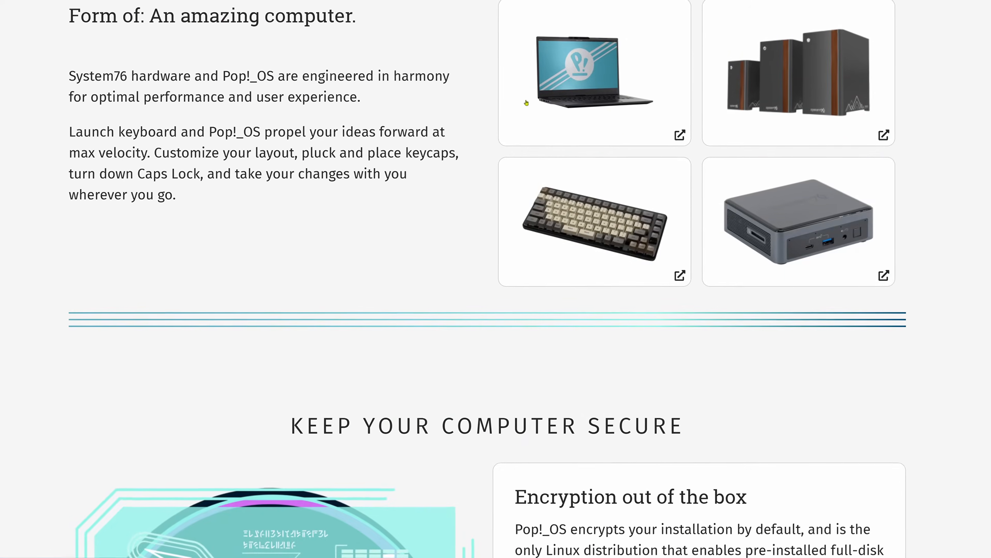
Step: Examine the Pop!_OS page's sections on encryption, updates, privacy, firmware management, software compatibility, hybrid graphics and gaming
{"action": "scroll", "coordinate": [526, 196], "scroll_direction": "down", "scroll_amount": 5}
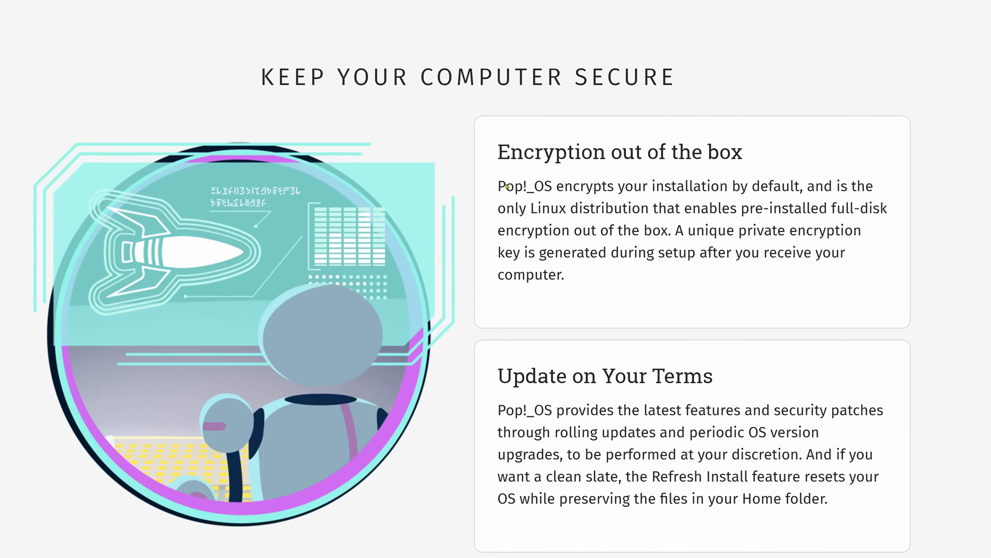
{"action": "left_click_drag", "start_coordinate": [874, 234], "coordinate": [855, 280]}
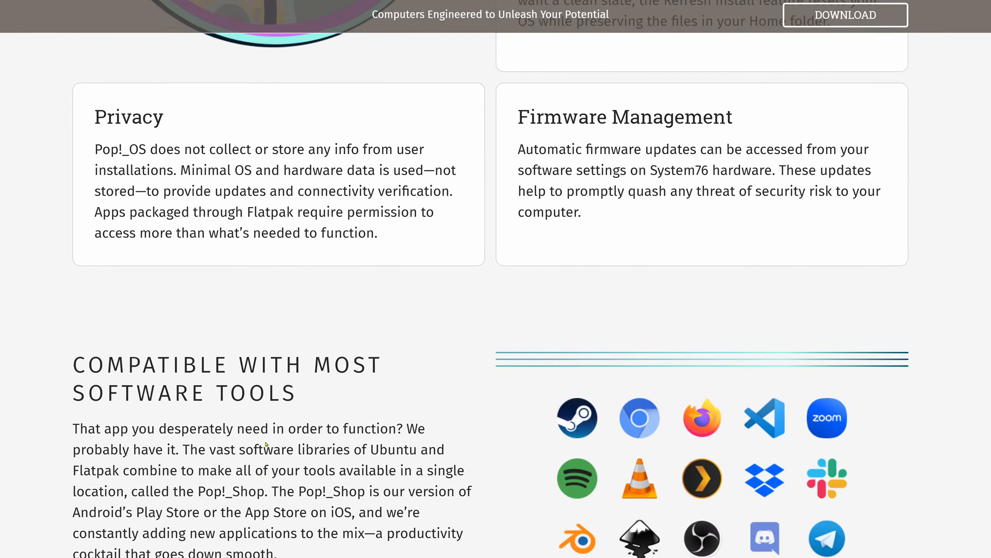
{"action": "scroll", "coordinate": [130, 216], "scroll_direction": "down", "scroll_amount": 10}
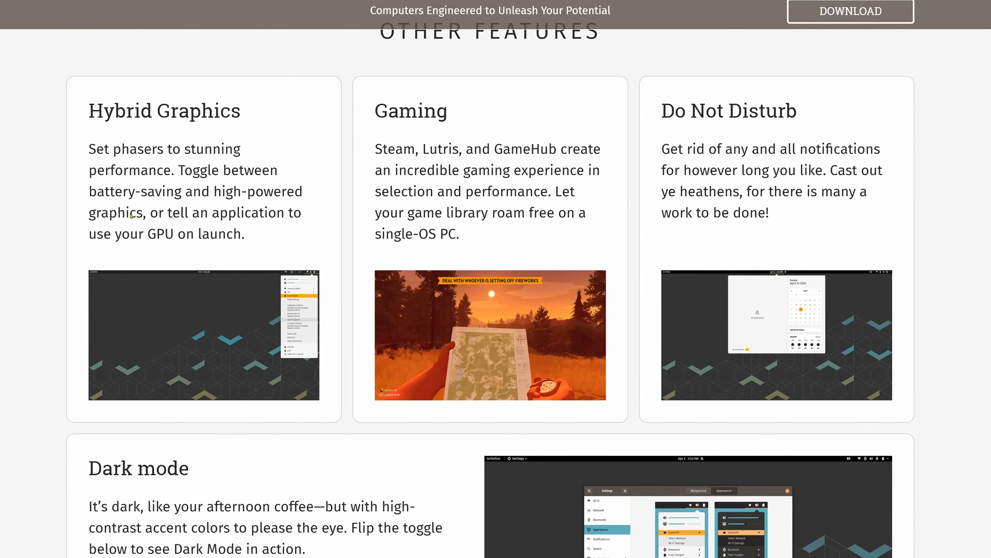
{"action": "left_click_drag", "start_coordinate": [87, 120], "coordinate": [241, 114]}
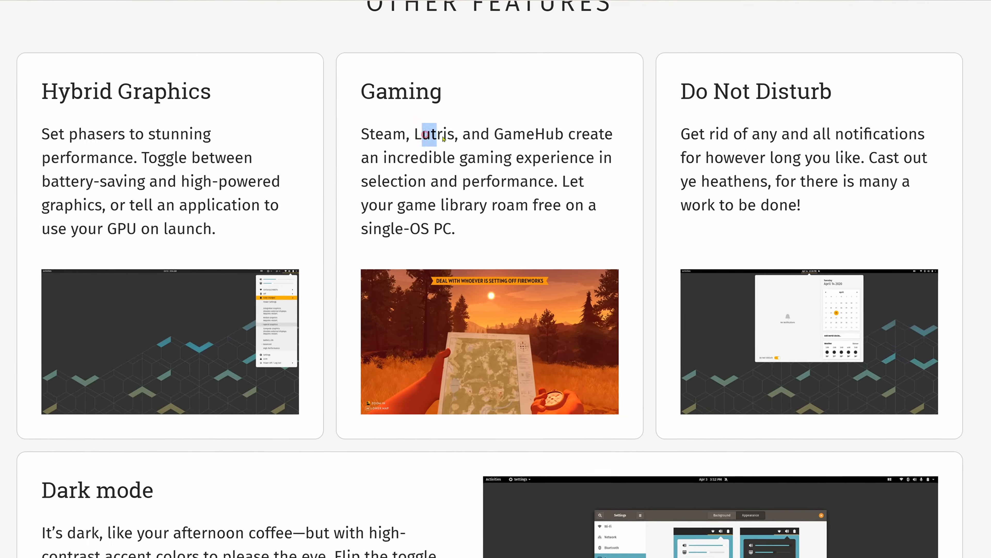
{"action": "left_click_drag", "start_coordinate": [460, 159], "coordinate": [455, 228]}
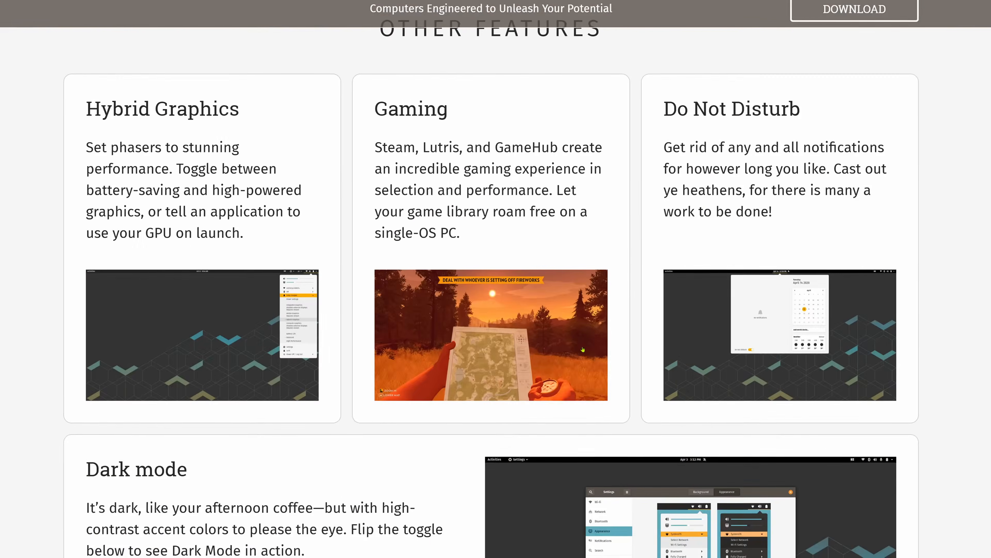
Step: Try the dark mode demo switch on the Pop!_OS page and read the Raspberry Pi 4 section
{"action": "scroll", "coordinate": [495, 279], "scroll_direction": "down", "scroll_amount": 7}
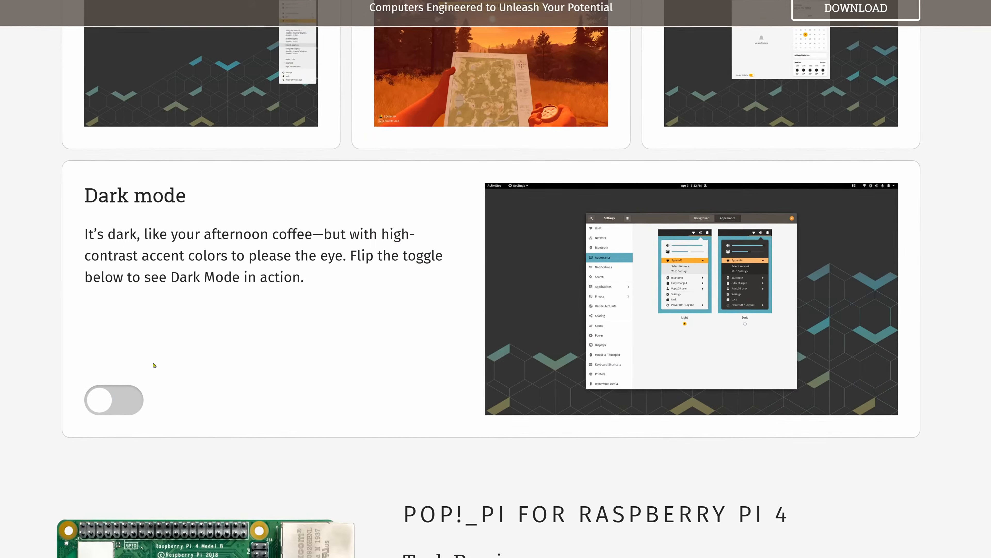
{"action": "left_click", "coordinate": [105, 401]}
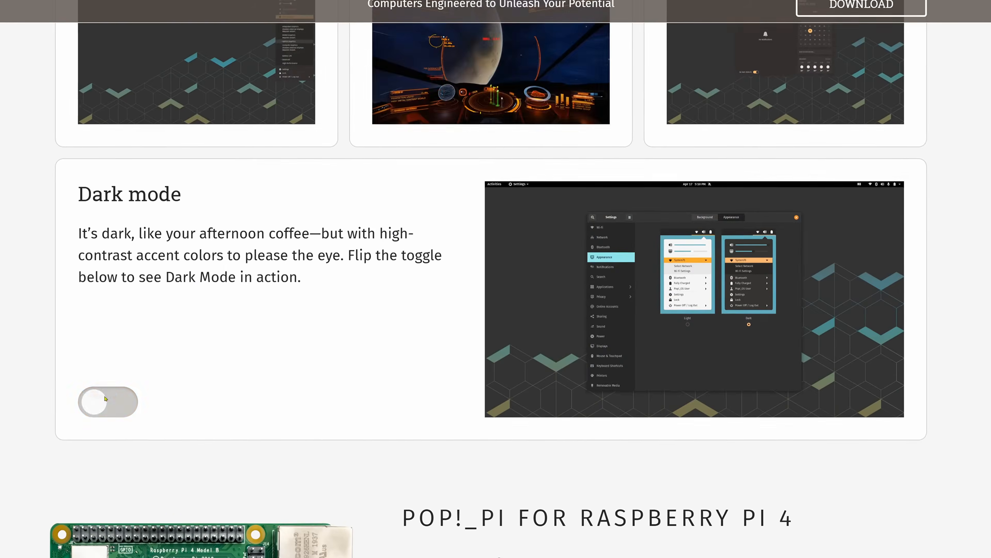
{"action": "scroll", "coordinate": [414, 255], "scroll_direction": "down", "scroll_amount": 9}
{"action": "left_click_drag", "start_coordinate": [414, 255], "coordinate": [817, 269]}
{"action": "left_click", "coordinate": [762, 340]}
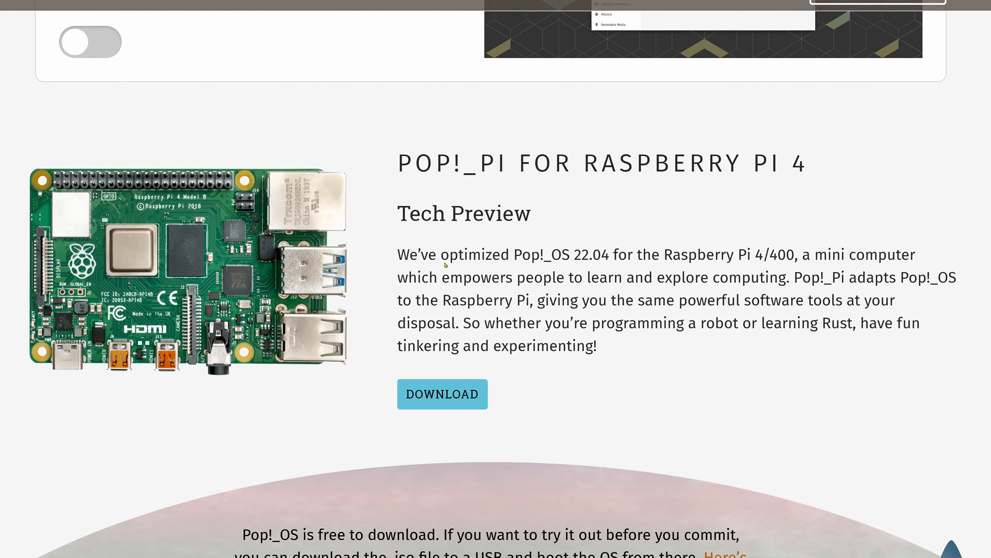
Step: Download the Pop!_OS 22.04 LTS (NVIDIA) ISO, choosing to save it to a selected location
{"action": "scroll", "coordinate": [602, 365], "scroll_direction": "down", "scroll_amount": 2}
{"action": "scroll", "coordinate": [602, 365], "scroll_direction": "down", "scroll_amount": 3}
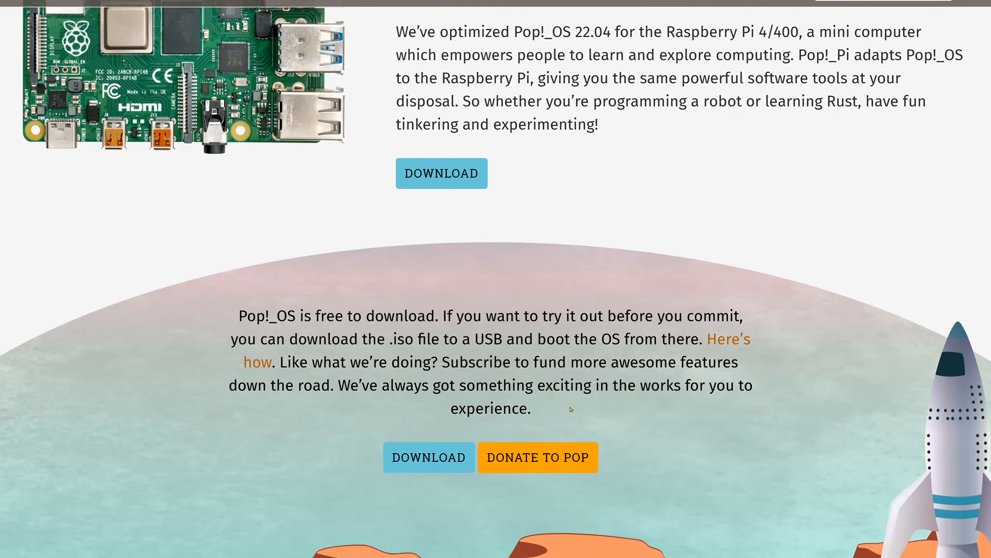
{"action": "left_click", "coordinate": [426, 456]}
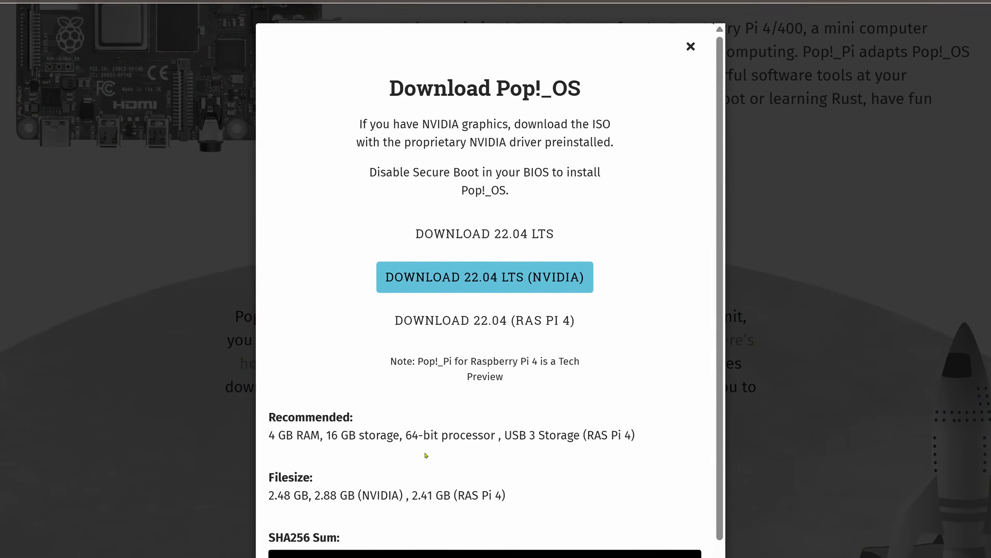
{"action": "scroll", "coordinate": [558, 195], "scroll_direction": "down", "scroll_amount": 4}
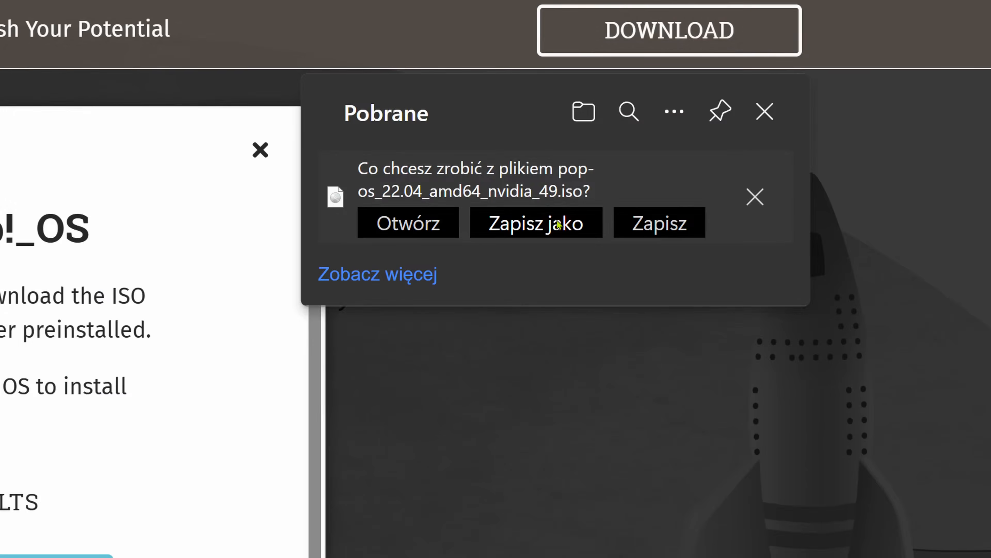
{"action": "left_click", "coordinate": [558, 223]}
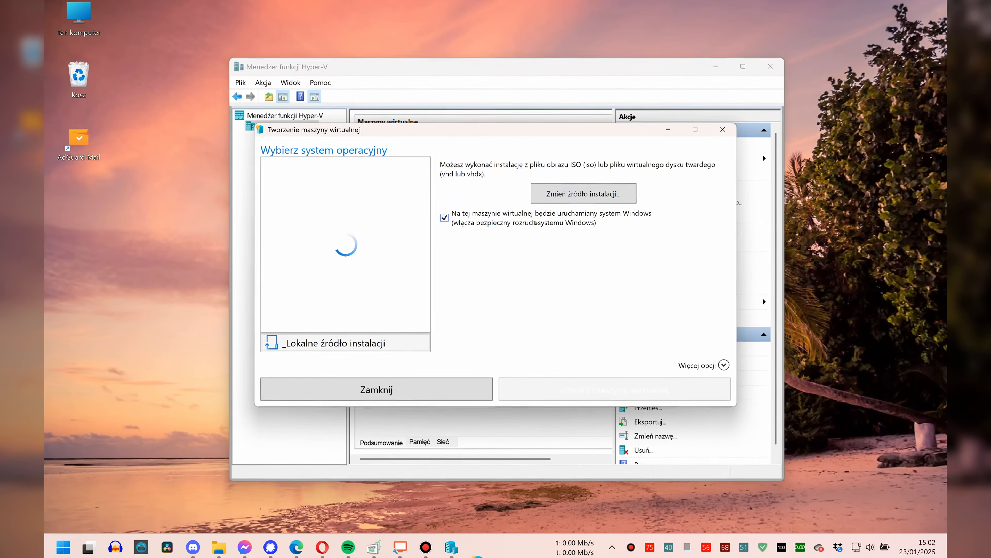
Step: In Hyper-V's virtual machine creator, disable the Windows secure boot option and select pop-os_22.04_amd64_nvidia_49.iso as the installation source
{"action": "left_click", "coordinate": [444, 217]}
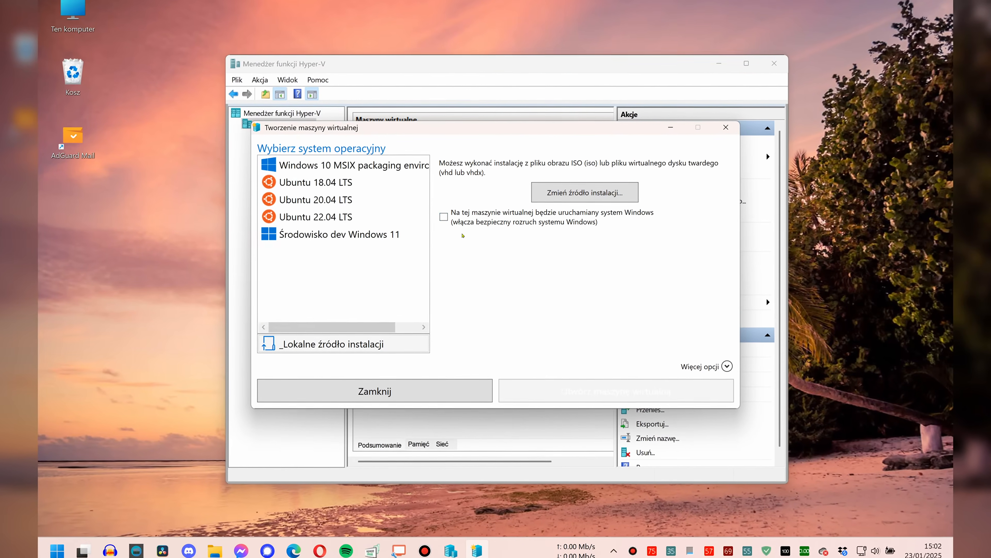
{"action": "left_click", "coordinate": [584, 192]}
{"action": "double_click", "coordinate": [405, 261]}
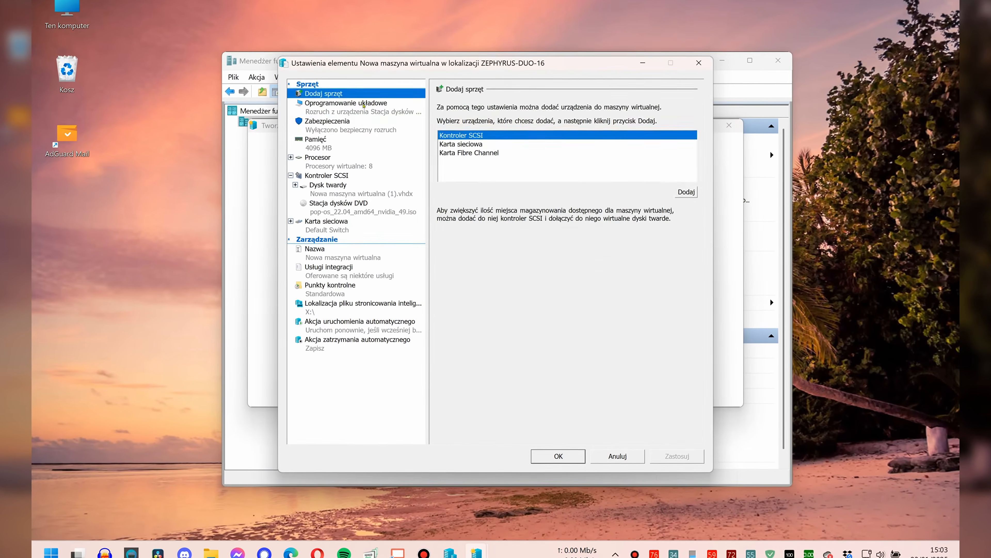
Step: Look through the new virtual machine's firmware, security, memory, processor and DVD drive settings, and name the machine Pop!_OS
{"action": "left_click", "coordinate": [364, 105]}
{"action": "left_click", "coordinate": [353, 126]}
{"action": "left_click", "coordinate": [347, 143]}
{"action": "left_click", "coordinate": [348, 161]}
{"action": "left_click", "coordinate": [357, 208]}
{"action": "left_click", "coordinate": [357, 254]}
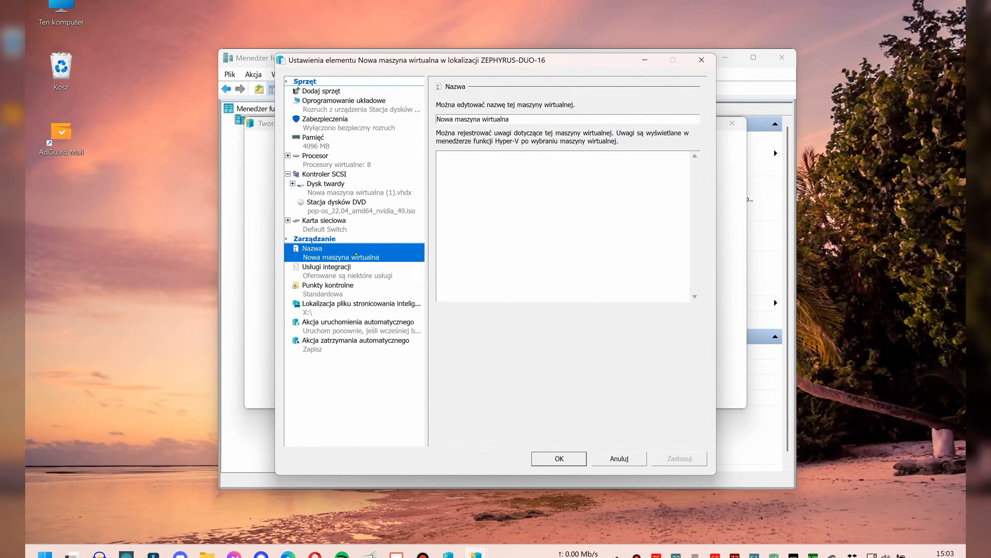
{"action": "key", "text": "Tab"}
{"action": "type", "text": "Pop!_OS"}
{"action": "left_click", "coordinate": [327, 266]}
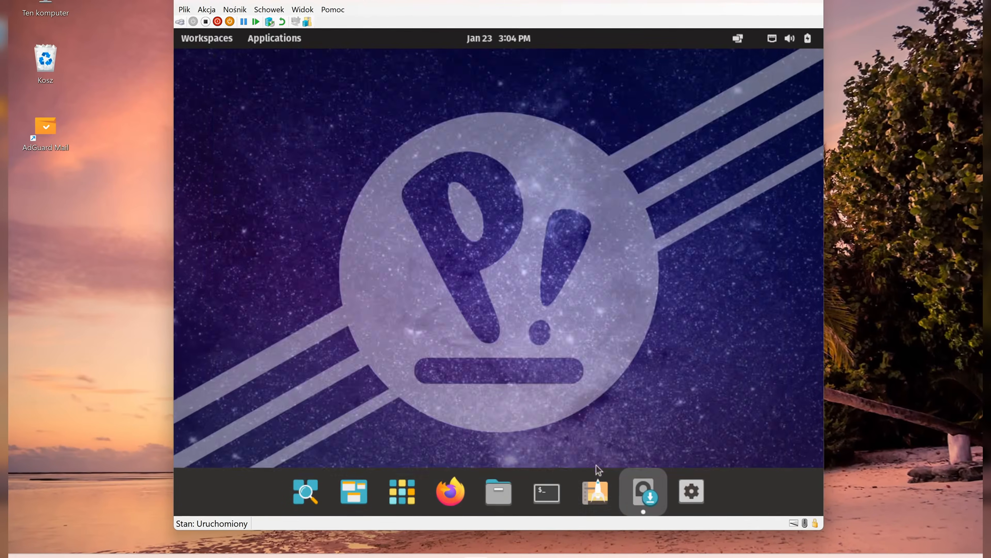
Step: Start the Pop!_OS 22.04 LTS installer and choose polski as the installation language
{"action": "left_click", "coordinate": [643, 493]}
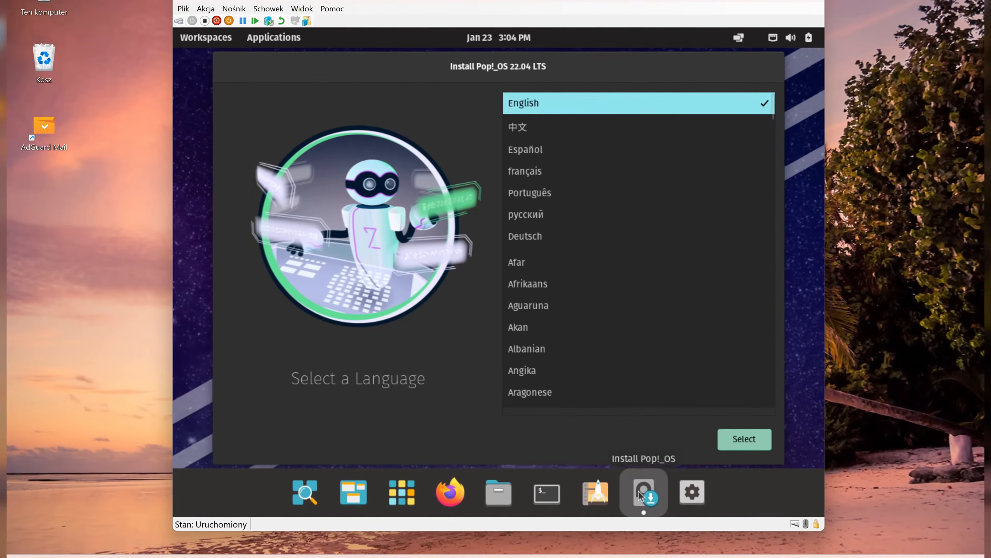
{"action": "scroll", "coordinate": [571, 261], "scroll_direction": "down", "scroll_amount": 10}
{"action": "left_click", "coordinate": [574, 258]}
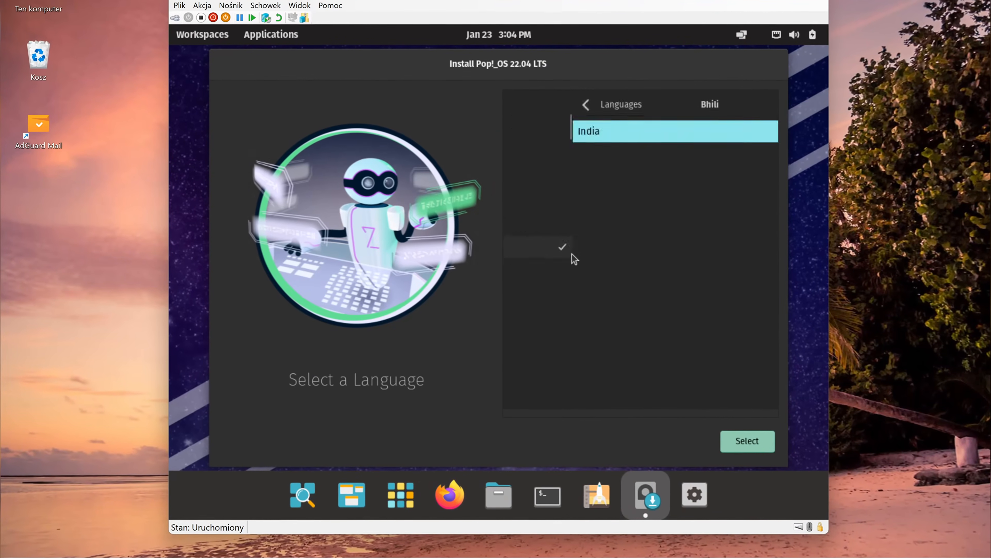
{"action": "scroll", "coordinate": [585, 297], "scroll_direction": "down", "scroll_amount": 20}
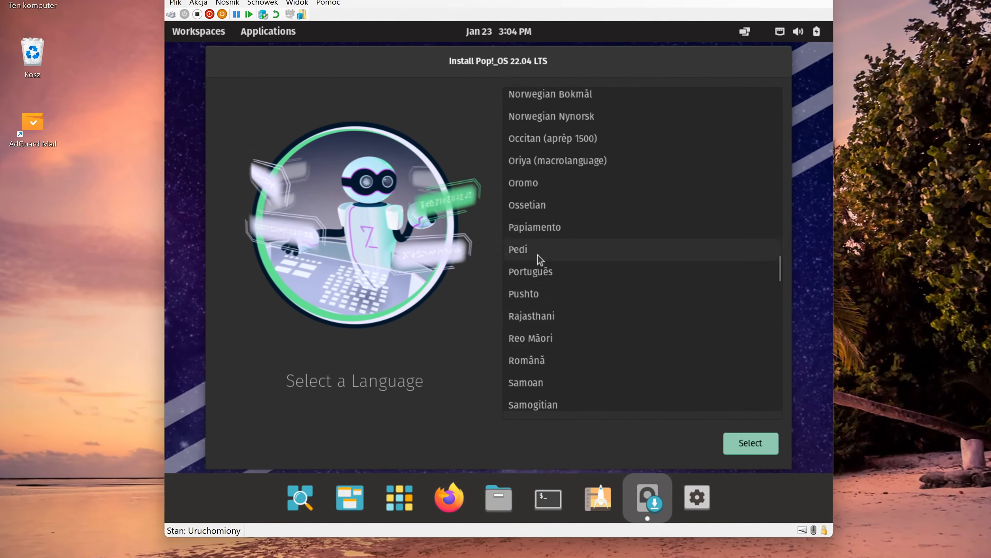
{"action": "scroll", "coordinate": [575, 279], "scroll_direction": "down", "scroll_amount": 15}
{"action": "scroll", "coordinate": [736, 362], "scroll_direction": "up", "scroll_amount": 5}
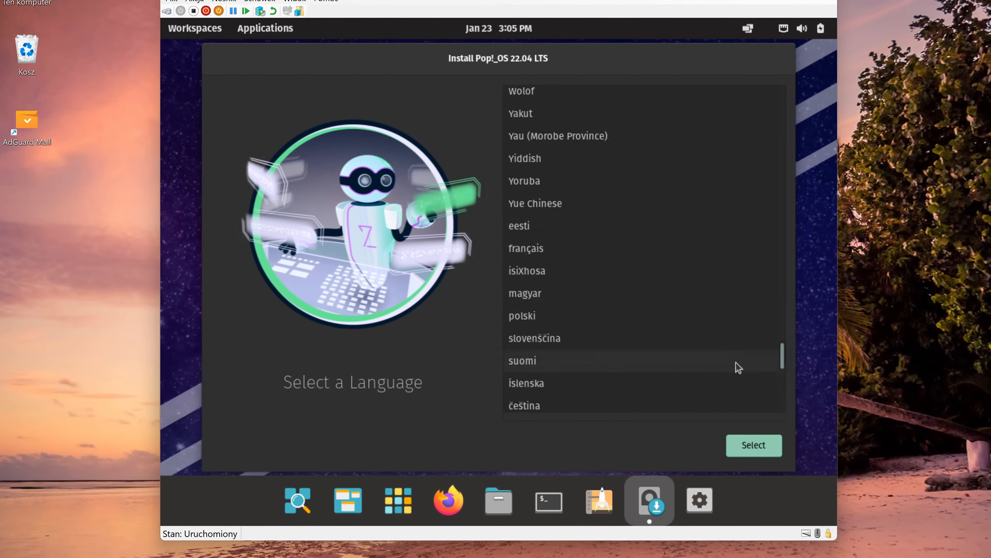
{"action": "left_click", "coordinate": [702, 315]}
{"action": "left_click", "coordinate": [754, 445]}
{"action": "left_click", "coordinate": [751, 445]}
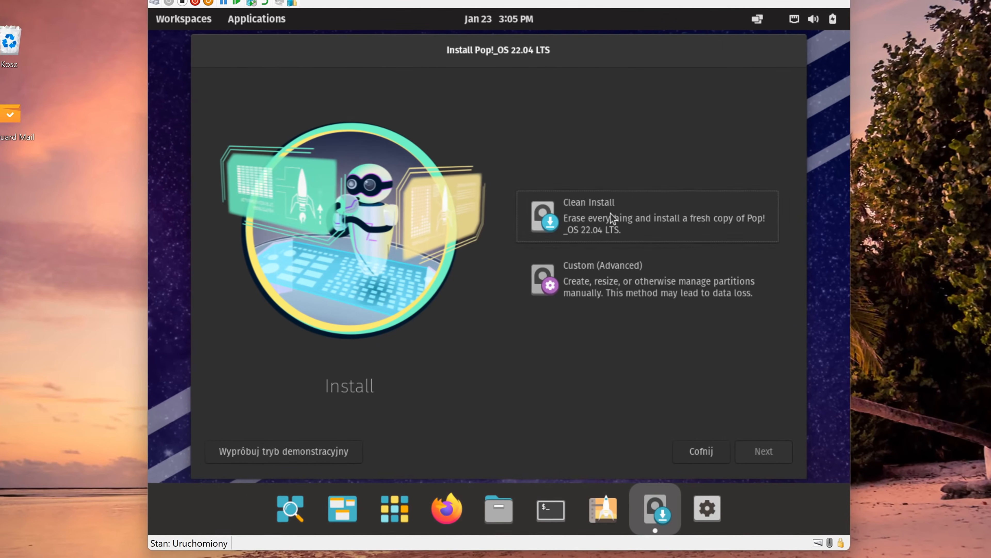
Step: Choose Clean Install and erase the Msft Virtual Disk as the installation drive
{"action": "left_click", "coordinate": [610, 213]}
{"action": "left_click", "coordinate": [745, 450]}
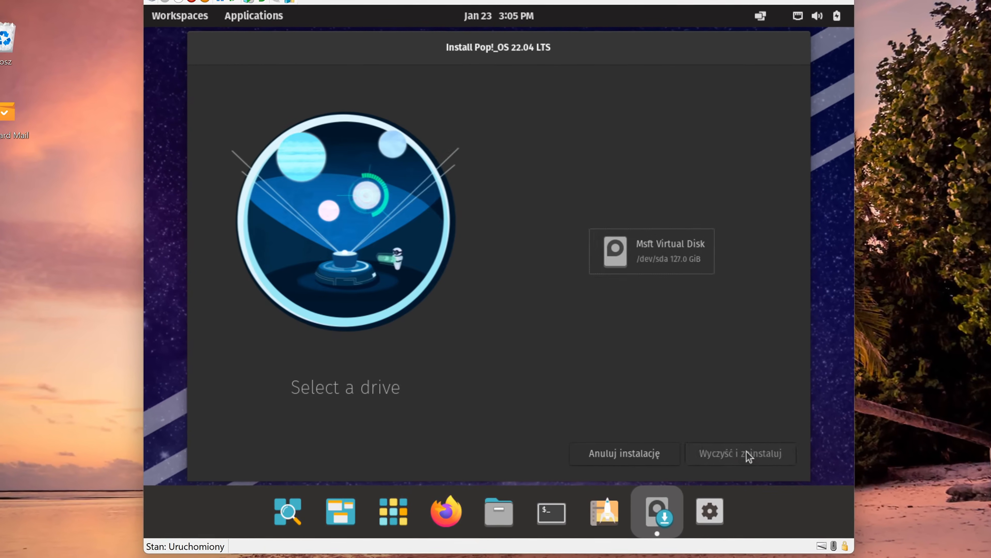
{"action": "left_click", "coordinate": [652, 251]}
{"action": "left_click", "coordinate": [743, 453]}
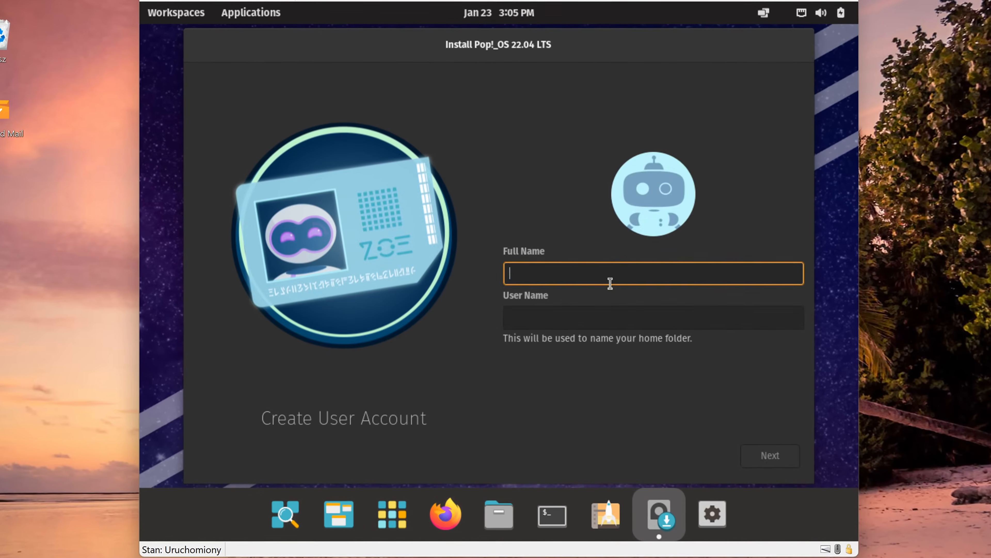
Step: Create the user account by entering the full name and entering and confirming the account password
{"action": "type", "text": "tomek"}
{"action": "key", "text": "Return"}
{"action": "type", "text": "••••••••"}
{"action": "key", "text": "Tab"}
{"action": "type", "text": "••••••••"}
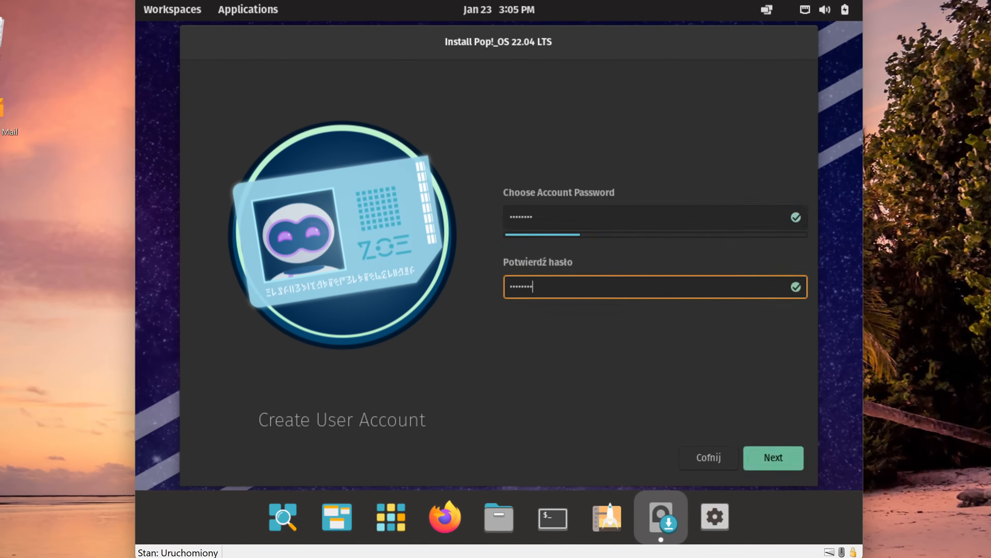
{"action": "key", "text": "Return"}
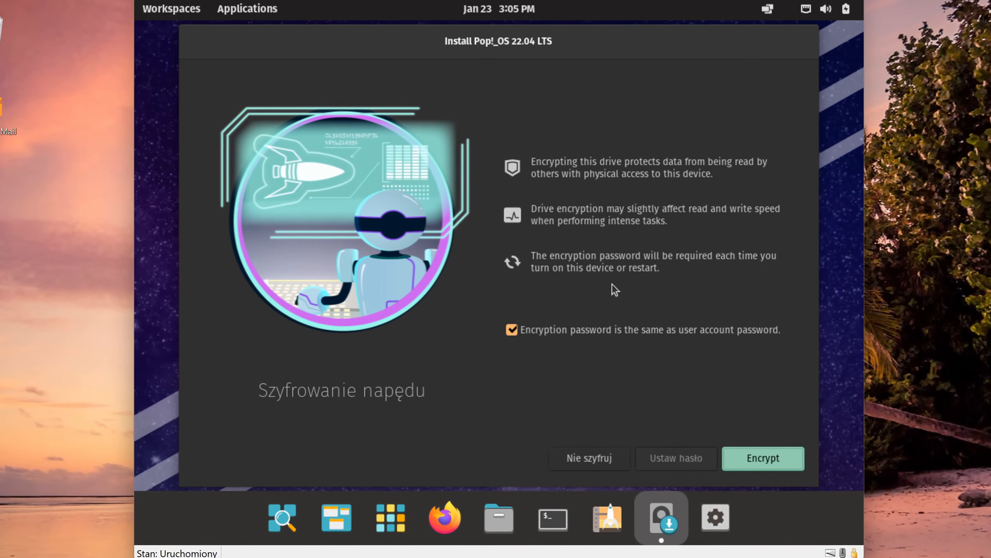
Step: Turn the shared account and encryption password option off and back on, and continue past the drive encryption page
{"action": "left_click", "coordinate": [563, 335]}
{"action": "left_click", "coordinate": [563, 336]}
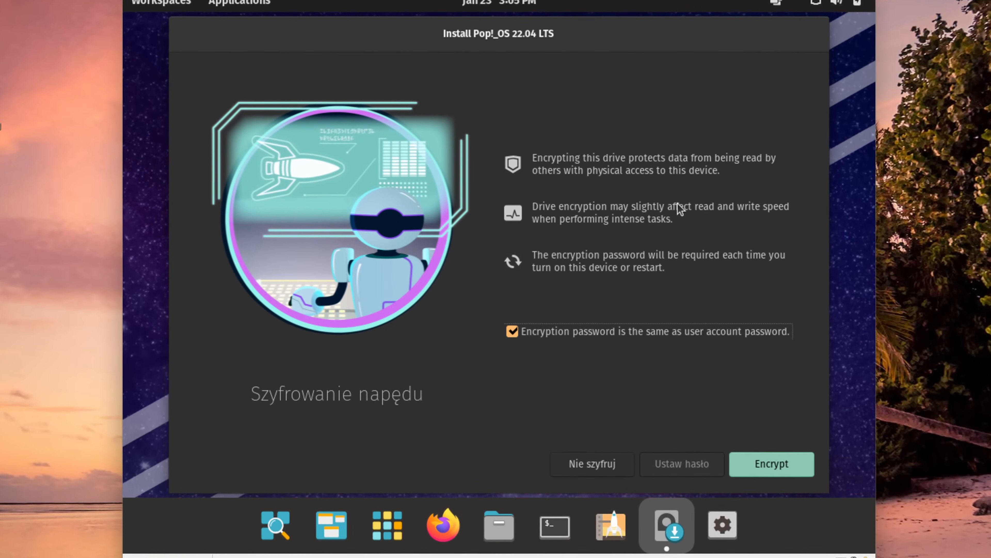
{"action": "key", "text": "Return"}
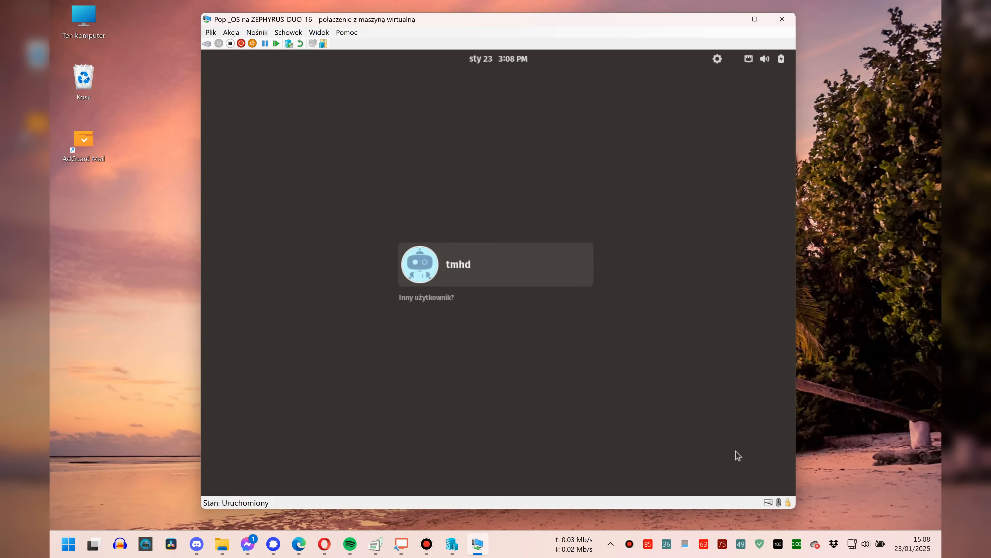
Step: Log in with the account password and choose the desktop layout whose dock extends to the screen edges
{"action": "left_click", "coordinate": [423, 263]}
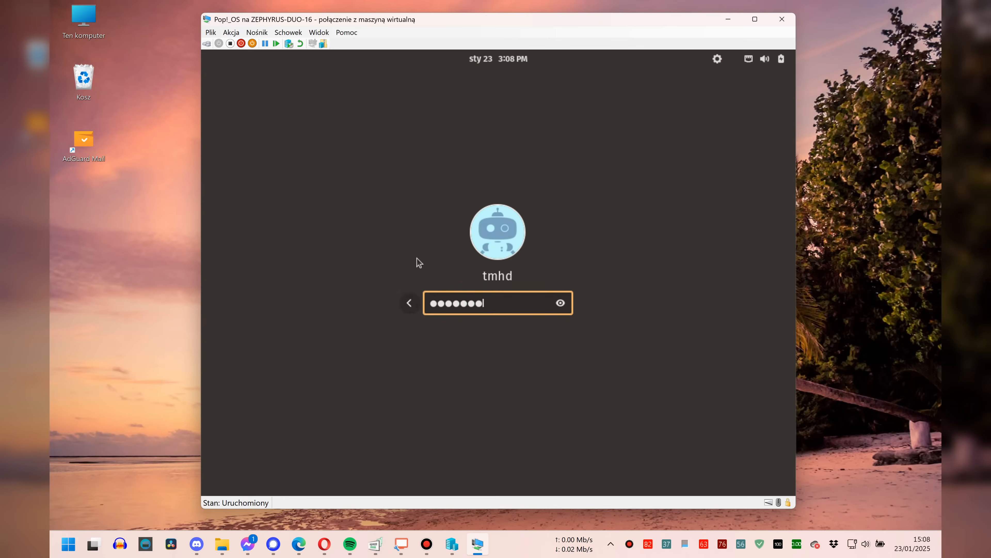
{"action": "key", "text": "Return"}
{"action": "left_click", "coordinate": [368, 295]}
{"action": "left_click", "coordinate": [603, 261]}
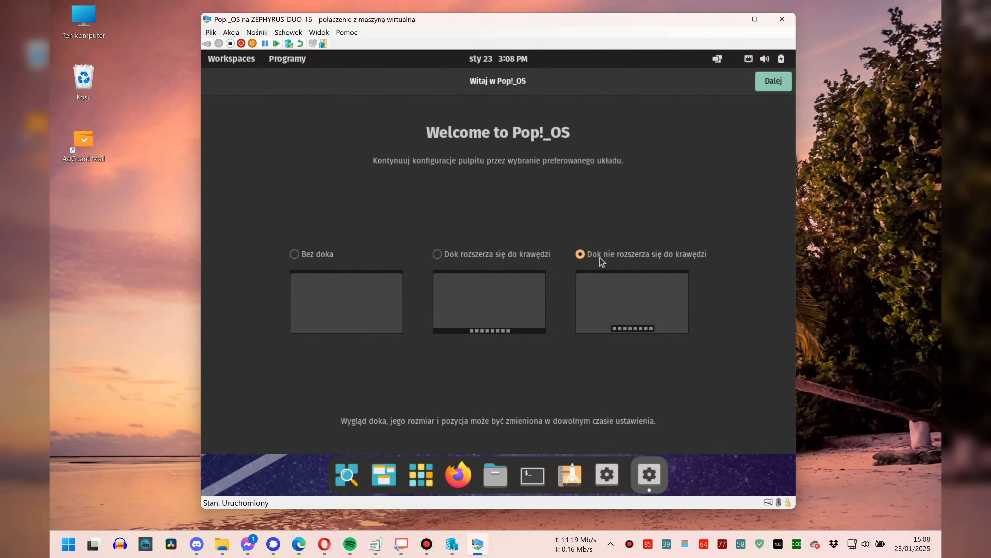
{"action": "left_click", "coordinate": [498, 263]}
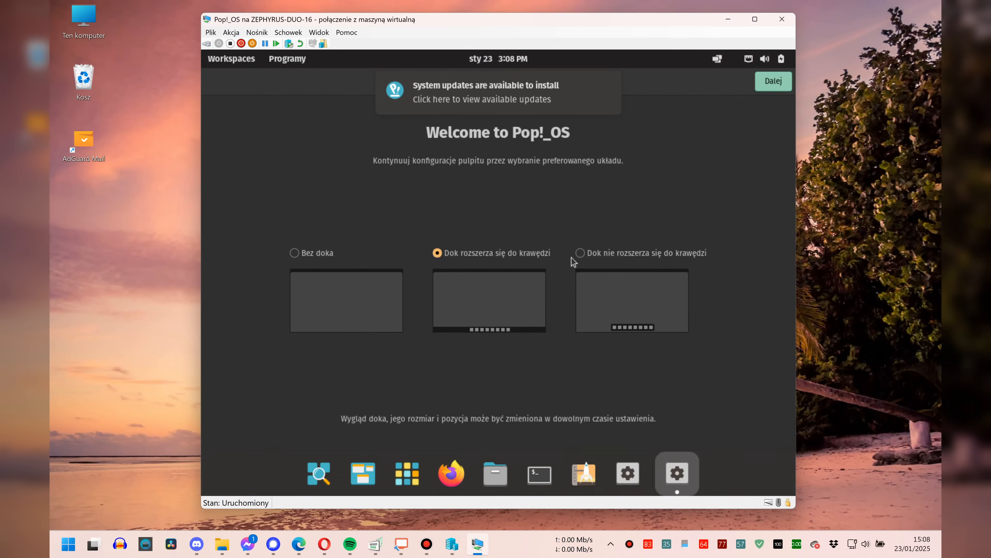
{"action": "left_click", "coordinate": [773, 82]}
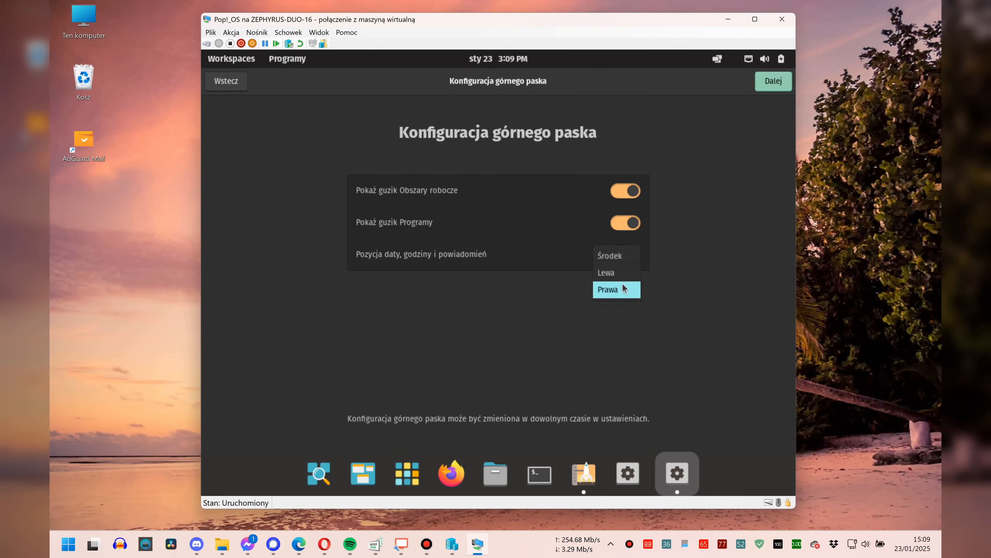
Step: Set the date, time and notification position to Prawa and continue past the launcher and gesture pages
{"action": "left_click", "coordinate": [630, 289]}
{"action": "left_click", "coordinate": [770, 80]}
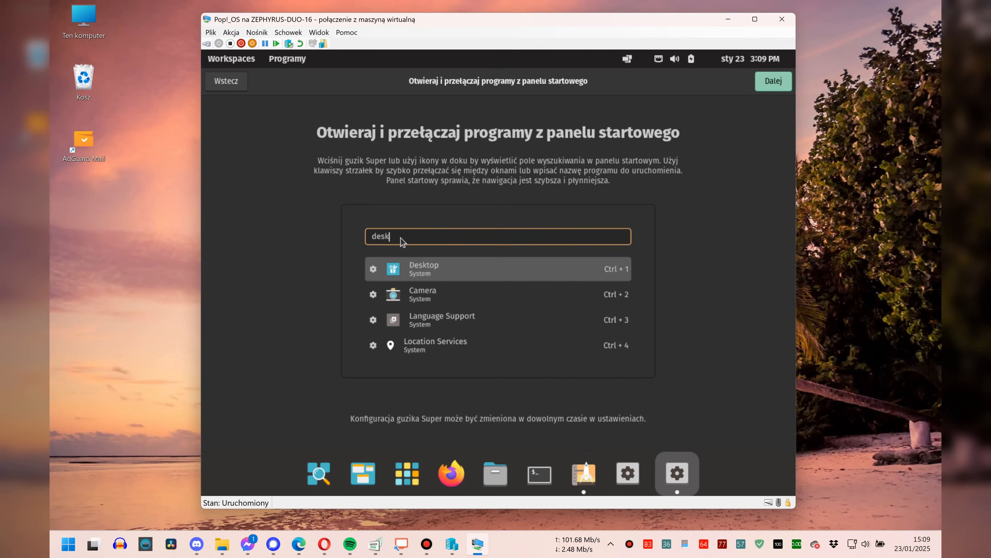
{"action": "left_click", "coordinate": [774, 83]}
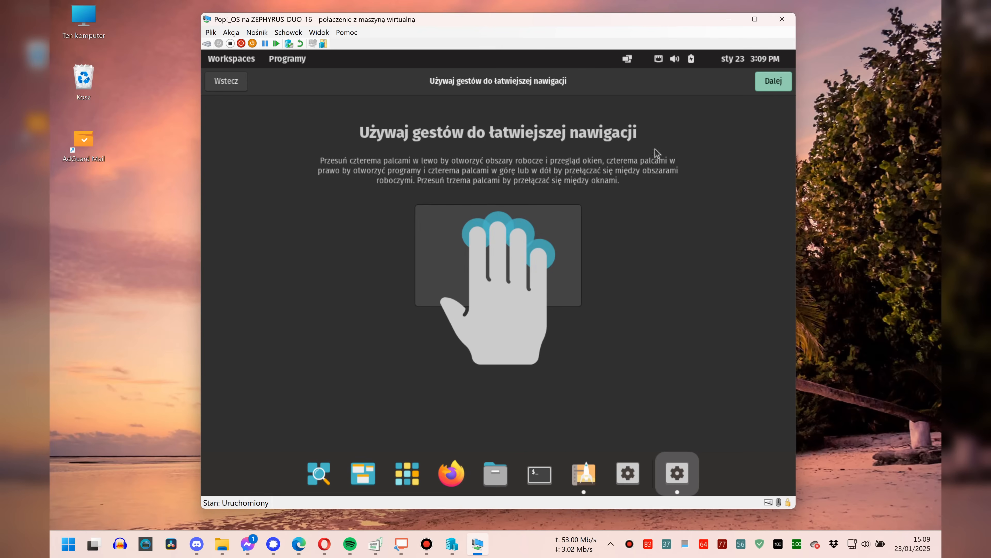
{"action": "left_click", "coordinate": [773, 82]}
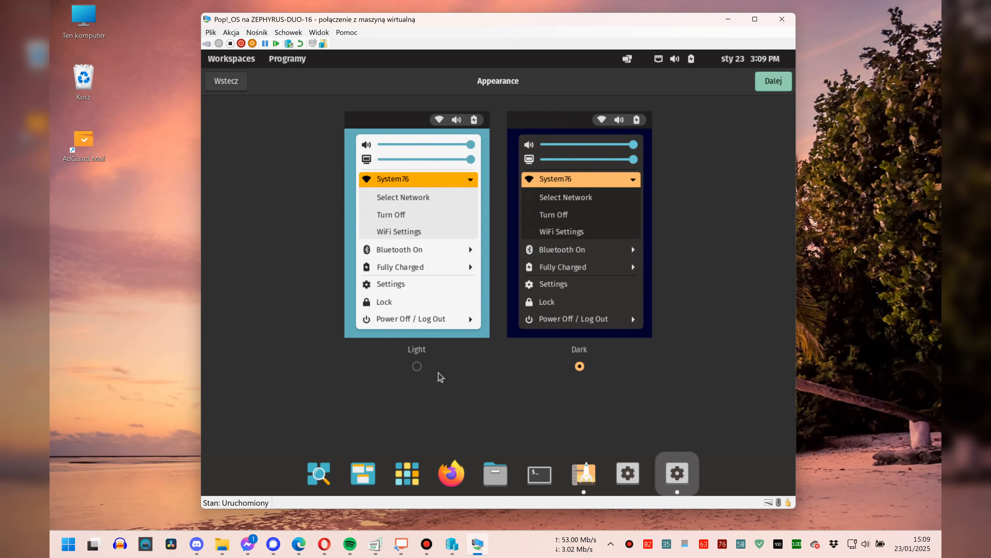
Step: Choose the Light appearance and continue the setup to the privacy page
{"action": "left_click", "coordinate": [416, 366]}
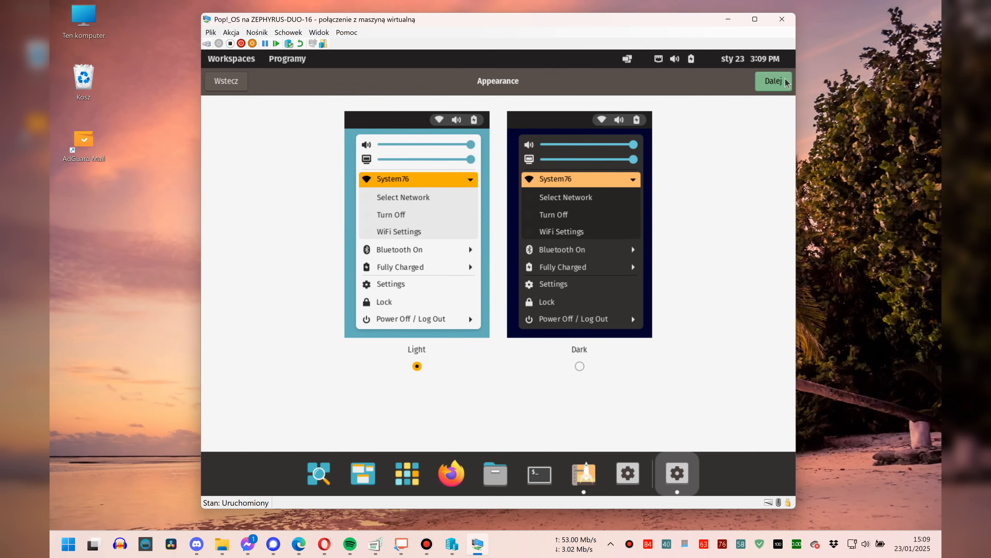
{"action": "left_click", "coordinate": [516, 224]}
{"action": "left_click", "coordinate": [459, 228]}
{"action": "left_click", "coordinate": [787, 83]}
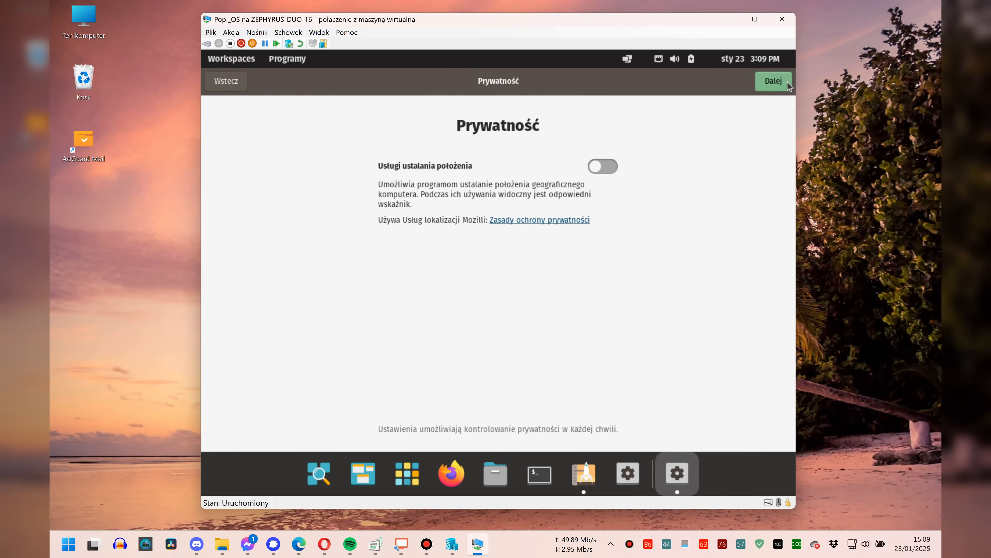
Step: Continue past the privacy page and set the time zone to Warsaw, Poland
{"action": "left_click", "coordinate": [775, 83]}
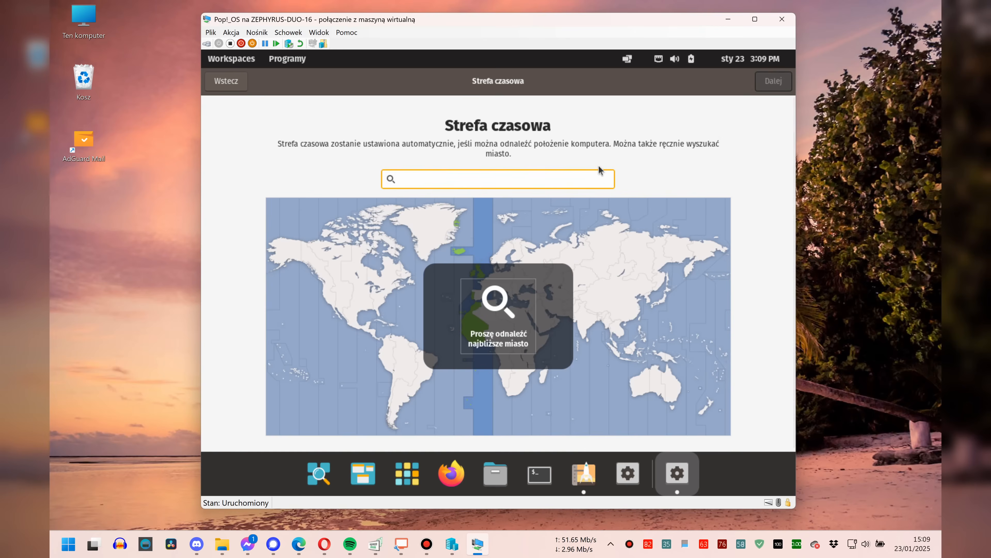
{"action": "type", "text": "Wars"}
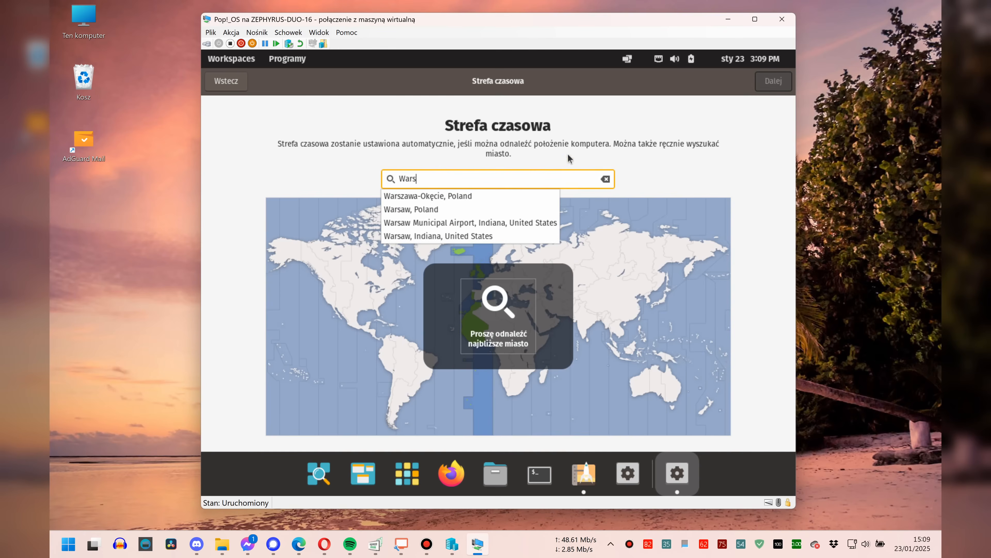
{"action": "left_click", "coordinate": [417, 209]}
Step: Look over the available system settings, including the printer and keyboard pages
{"action": "scroll", "coordinate": [468, 320], "scroll_direction": "down", "scroll_amount": 2}
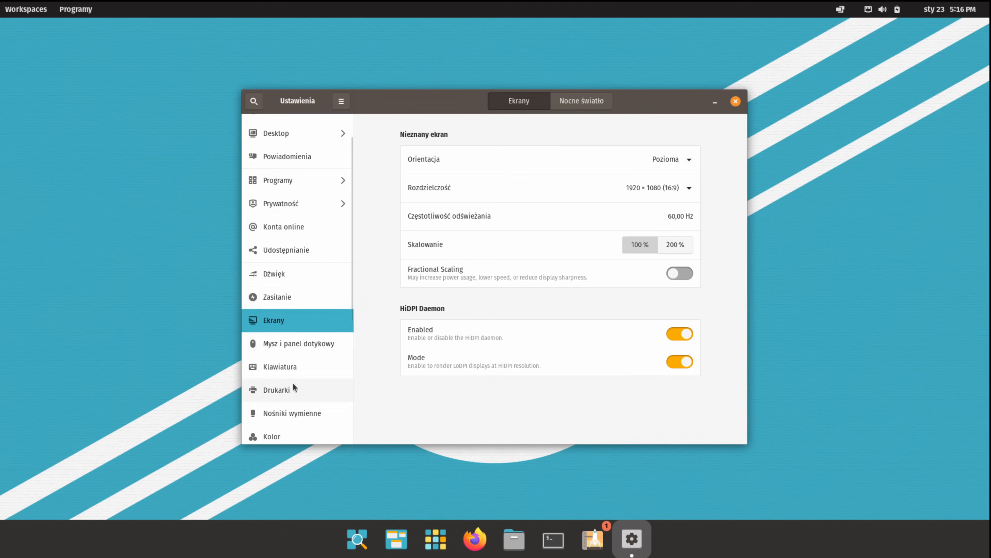
{"action": "scroll", "coordinate": [292, 381], "scroll_direction": "down", "scroll_amount": 2}
{"action": "left_click", "coordinate": [278, 308]}
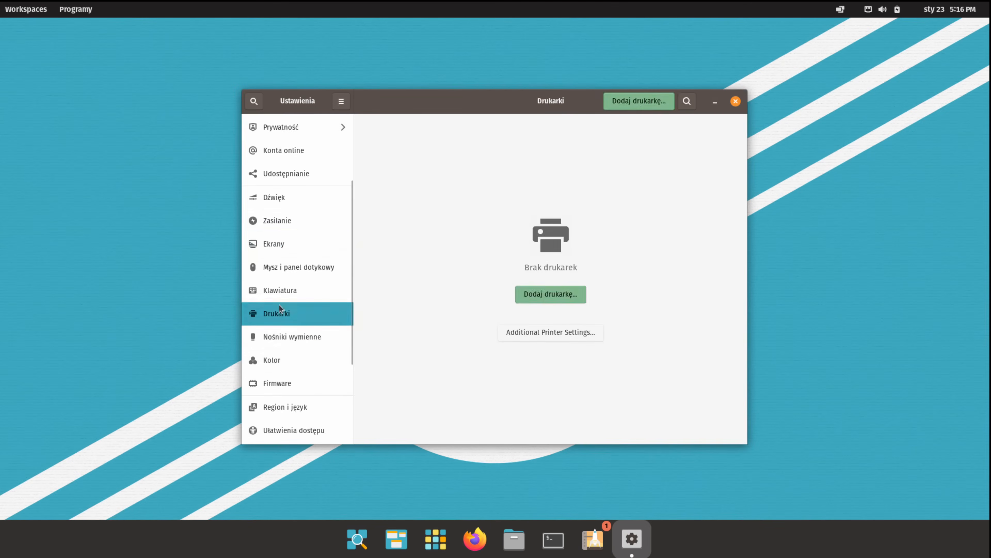
{"action": "left_click", "coordinate": [279, 297]}
{"action": "scroll", "coordinate": [283, 320], "scroll_direction": "down", "scroll_amount": 2}
{"action": "scroll", "coordinate": [283, 320], "scroll_direction": "up", "scroll_amount": 5}
Step: Open the desktop background settings and try several wallpapers, including the Welcome to Colorful Colorado sign photo
{"action": "left_click", "coordinate": [292, 170]}
{"action": "left_click", "coordinate": [294, 156]}
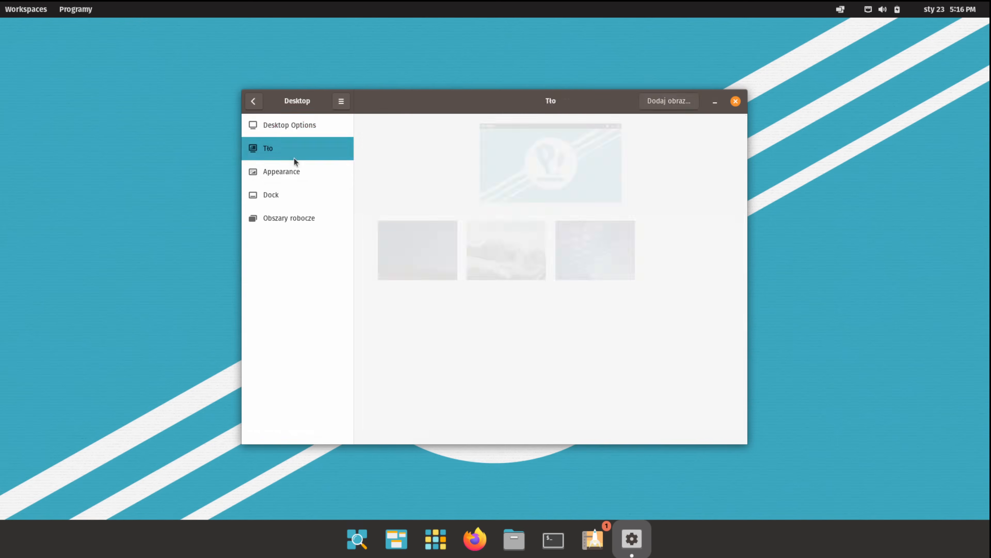
{"action": "left_click", "coordinate": [492, 252]}
{"action": "left_click", "coordinate": [661, 301]}
{"action": "scroll", "coordinate": [390, 312], "scroll_direction": "down", "scroll_amount": 2}
{"action": "left_click", "coordinate": [380, 320]}
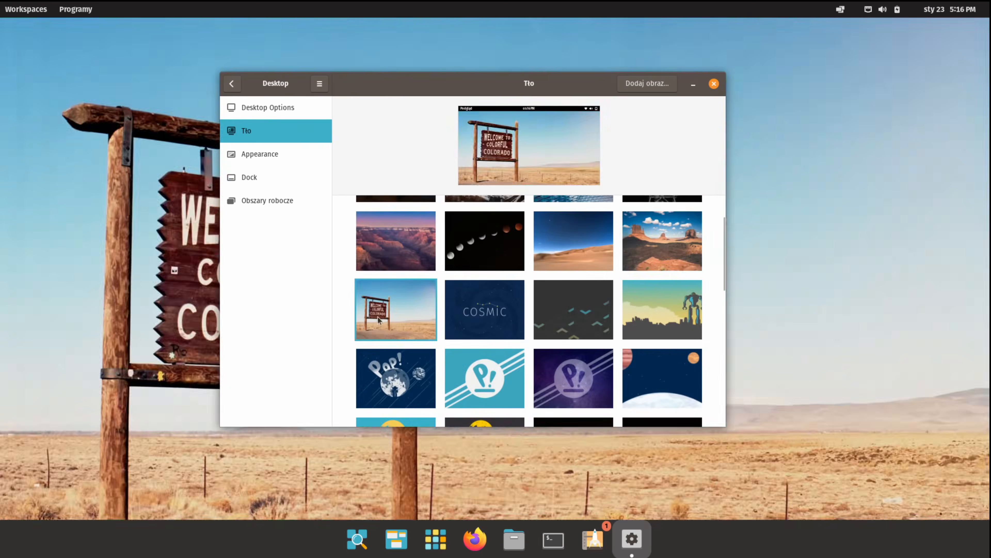
Step: Try more wallpapers from further down the gallery, including the blue crystal cave illustration
{"action": "left_click", "coordinate": [658, 309]}
{"action": "scroll", "coordinate": [560, 278], "scroll_direction": "down", "scroll_amount": 7}
{"action": "left_click", "coordinate": [568, 246]}
{"action": "scroll", "coordinate": [566, 273], "scroll_direction": "down", "scroll_amount": 2}
{"action": "left_click", "coordinate": [566, 312]}
{"action": "left_click", "coordinate": [495, 314]}
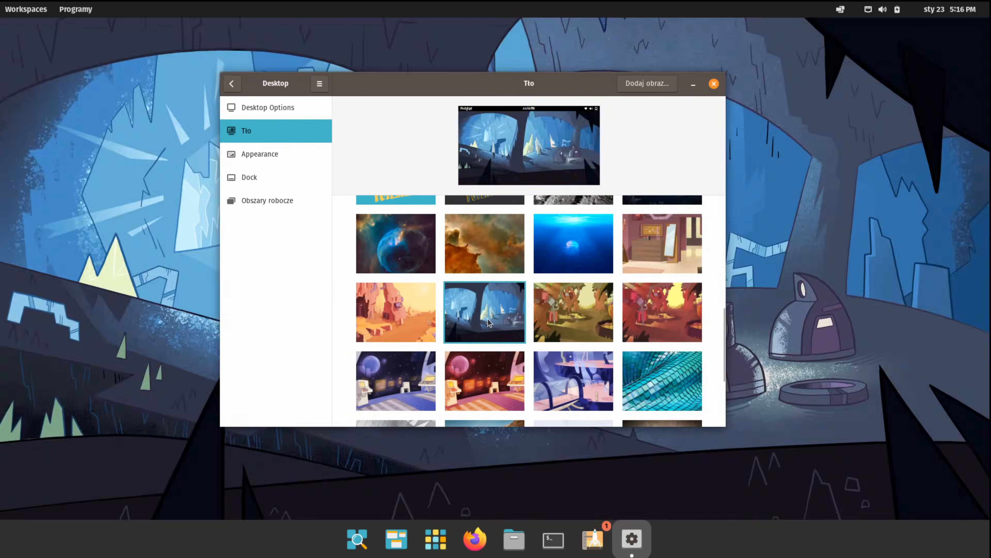
Step: Set the snowy rocky mountain photo as the desktop wallpaper and close the settings window
{"action": "scroll", "coordinate": [502, 320], "scroll_direction": "down", "scroll_amount": 5}
{"action": "left_click", "coordinate": [520, 344]}
{"action": "scroll", "coordinate": [518, 341], "scroll_direction": "up", "scroll_amount": 10}
{"action": "left_click", "coordinate": [495, 236]}
{"action": "left_click", "coordinate": [714, 83]}
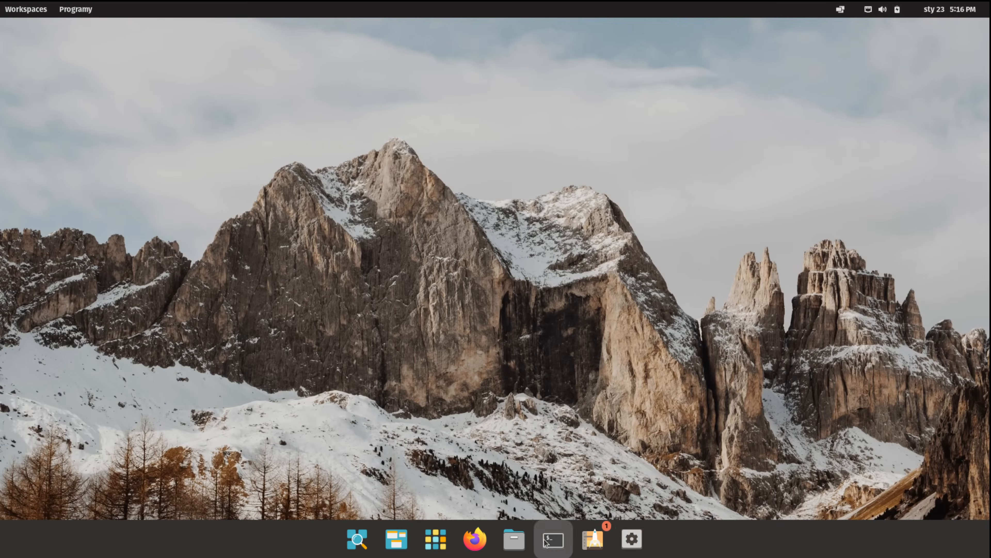
Step: Browse the software store's Rozrywka i Gry category and read the description of Heroic Games Launcher
{"action": "left_click", "coordinate": [590, 538]}
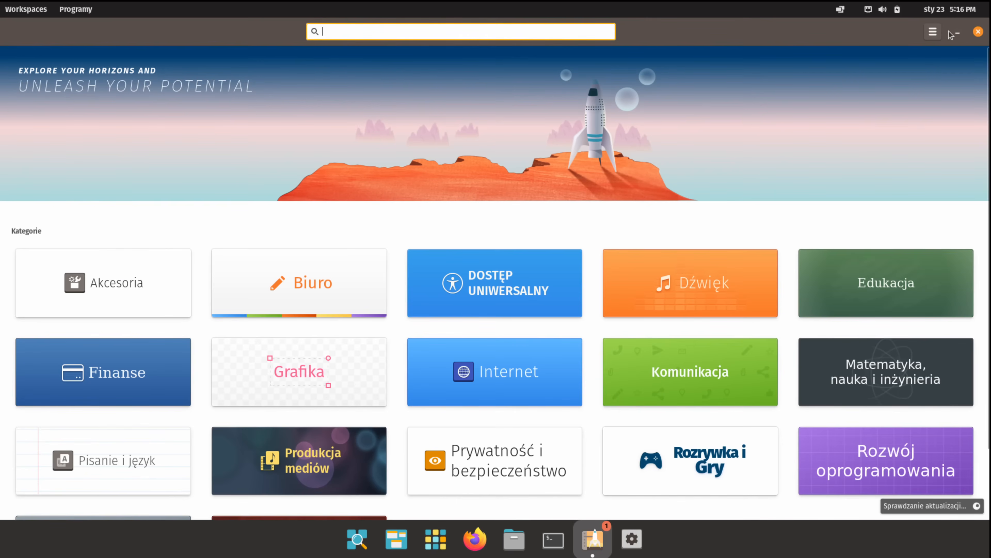
{"action": "scroll", "coordinate": [547, 321], "scroll_direction": "down", "scroll_amount": 4}
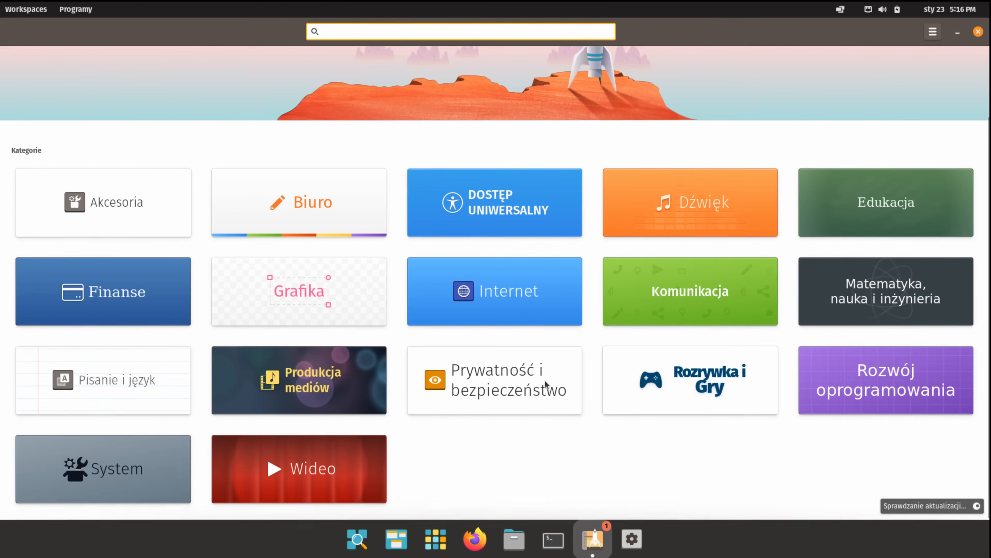
{"action": "left_click", "coordinate": [680, 374]}
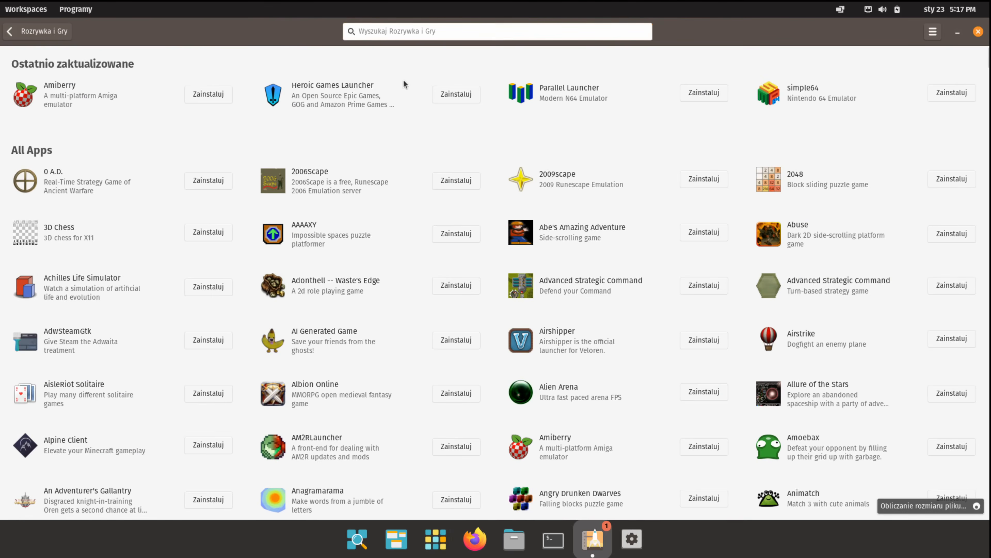
{"action": "left_click", "coordinate": [405, 82]}
{"action": "scroll", "coordinate": [437, 289], "scroll_direction": "up", "scroll_amount": 1}
{"action": "scroll", "coordinate": [426, 284], "scroll_direction": "up", "scroll_amount": 1}
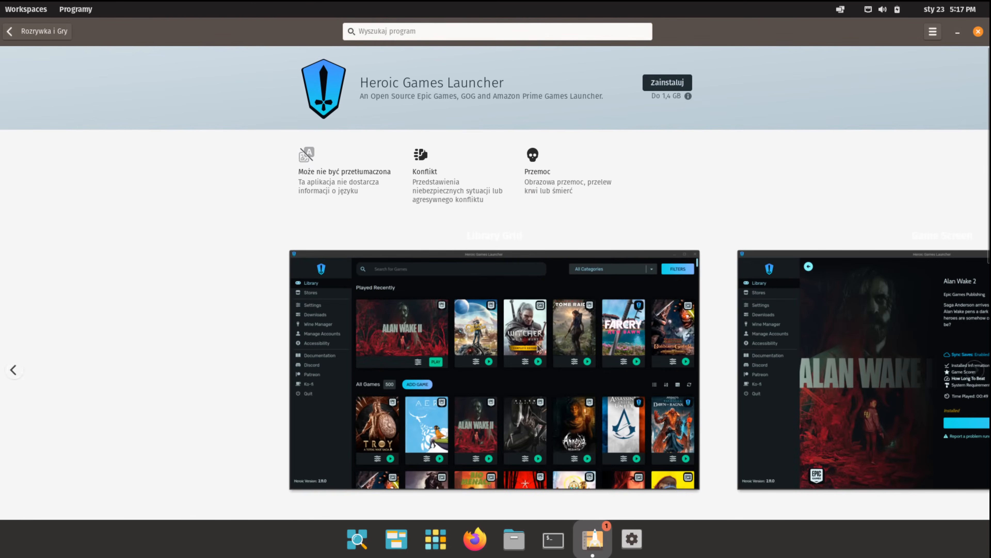
{"action": "scroll", "coordinate": [538, 348], "scroll_direction": "down", "scroll_amount": 4}
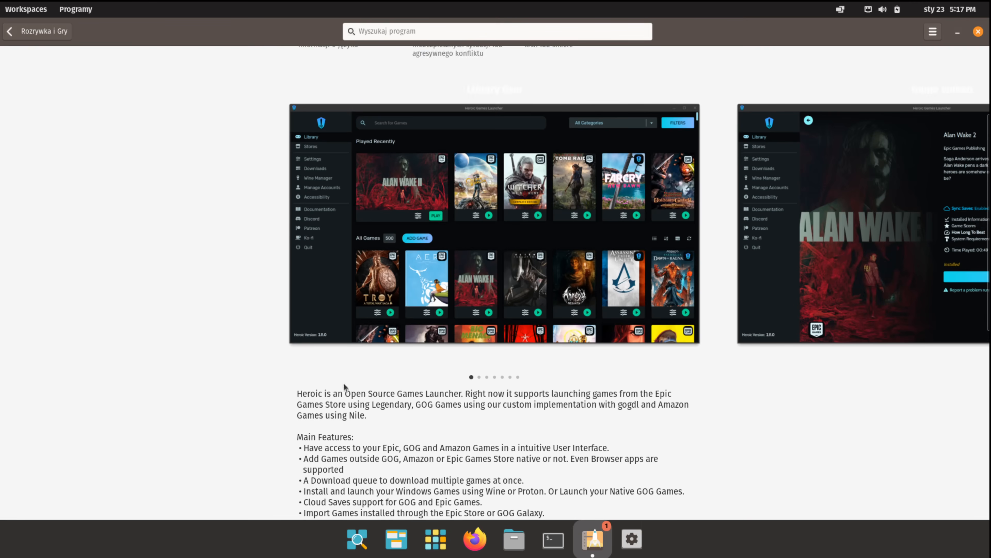
Step: Look through the screenshot gallery on the Heroic Games Launcher page
{"action": "left_click_drag", "start_coordinate": [890, 243], "coordinate": [371, 250]}
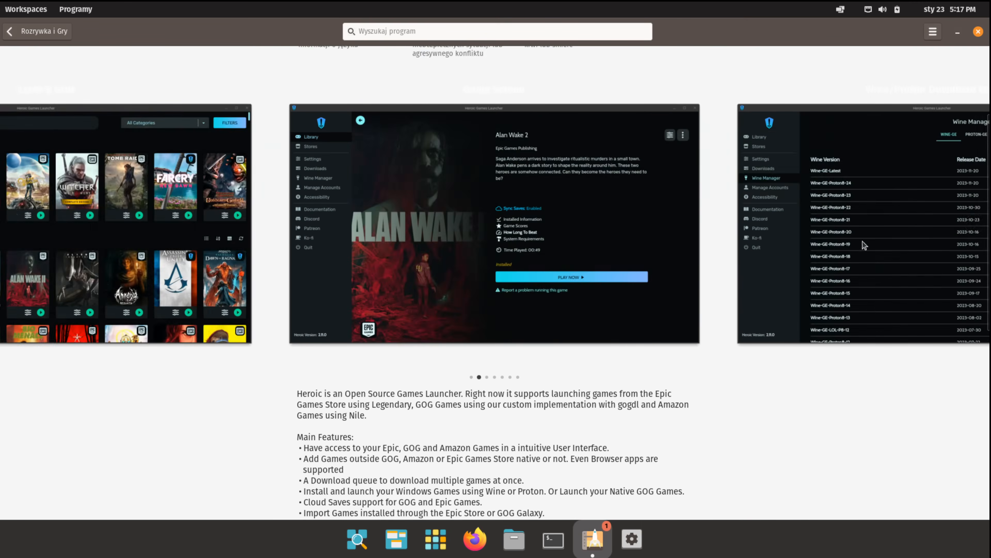
{"action": "left_click_drag", "start_coordinate": [863, 242], "coordinate": [373, 259]}
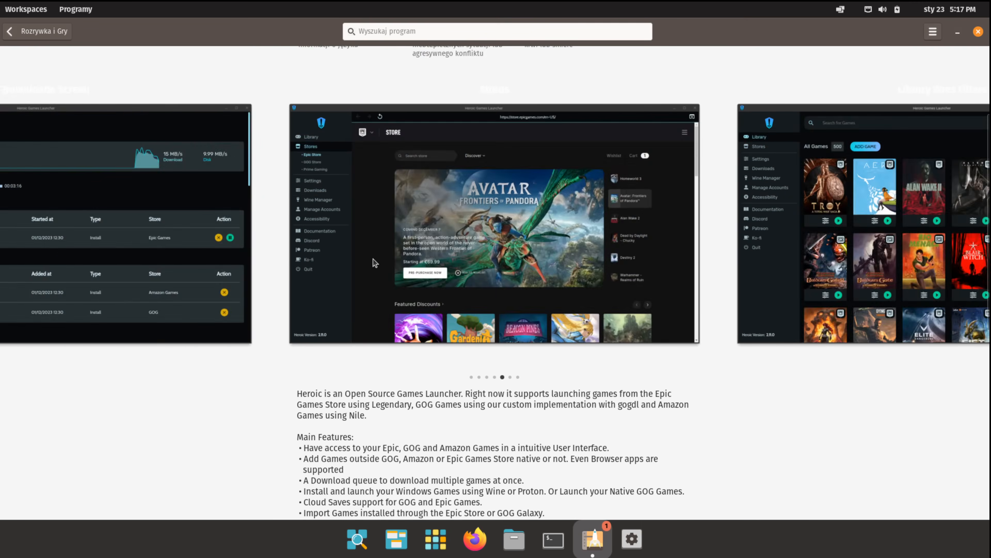
{"action": "left_click_drag", "start_coordinate": [869, 234], "coordinate": [371, 246]}
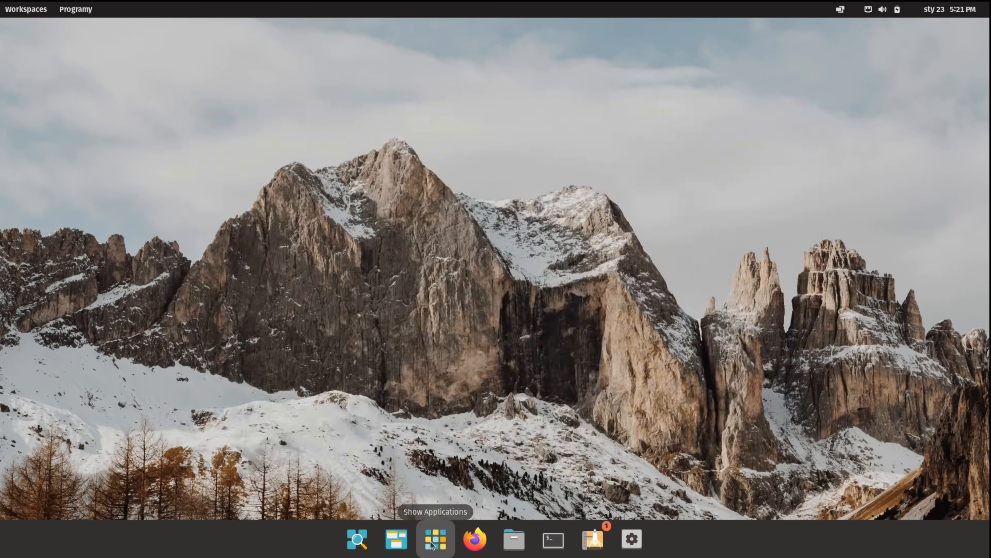
Step: Return to the software store's Grafika category, view the Blender 3D modelling package's description, and browse further down the app list
{"action": "left_click", "coordinate": [431, 544]}
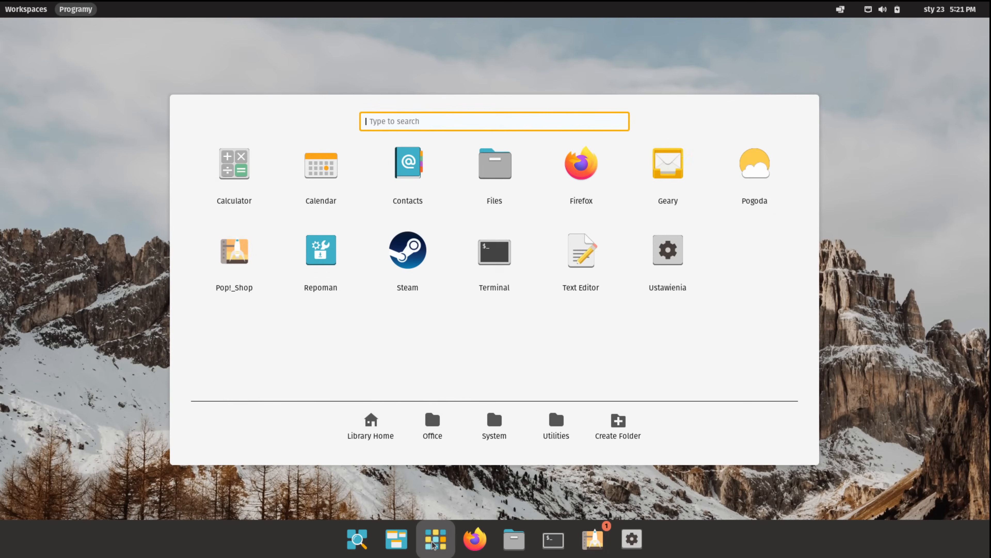
{"action": "left_click", "coordinate": [601, 553]}
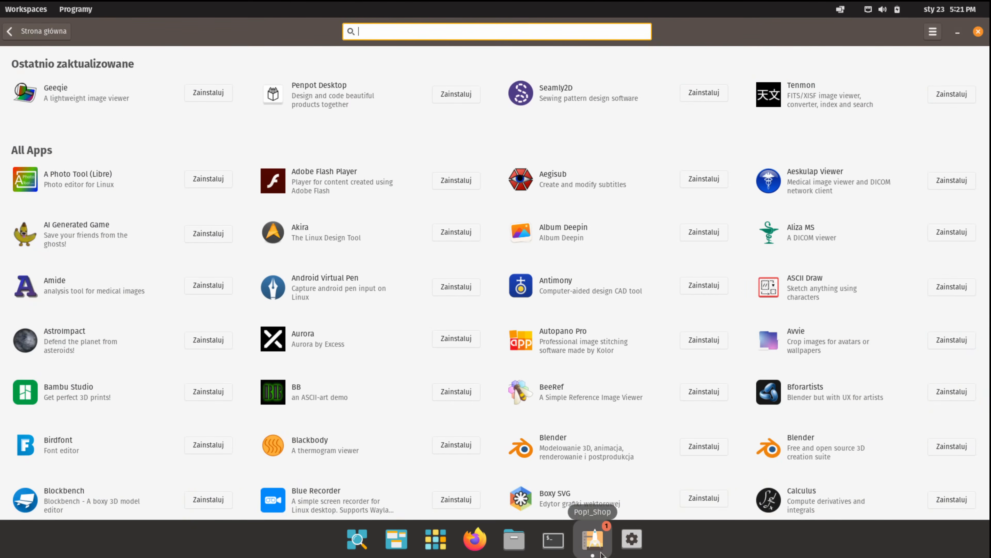
{"action": "left_click", "coordinate": [557, 442]}
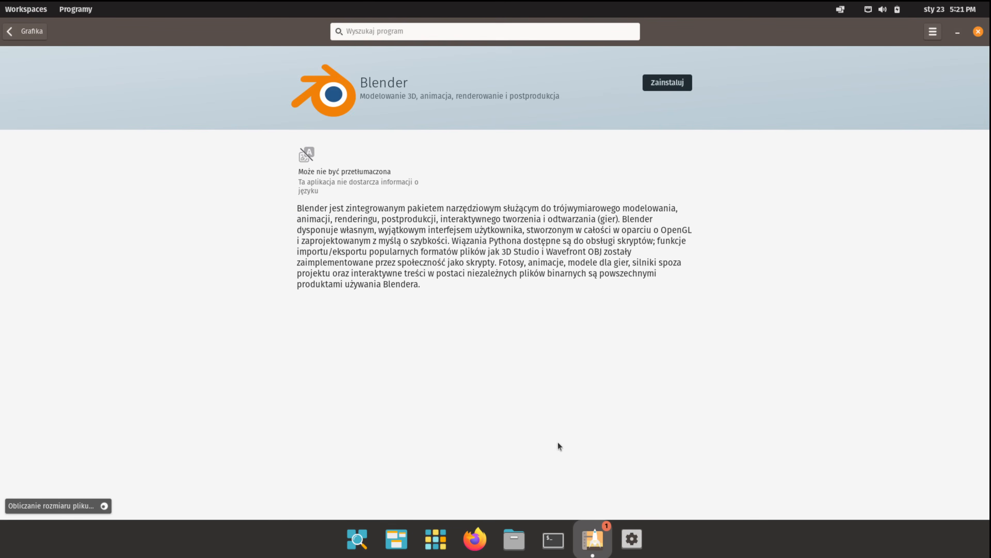
{"action": "left_click", "coordinate": [30, 32]}
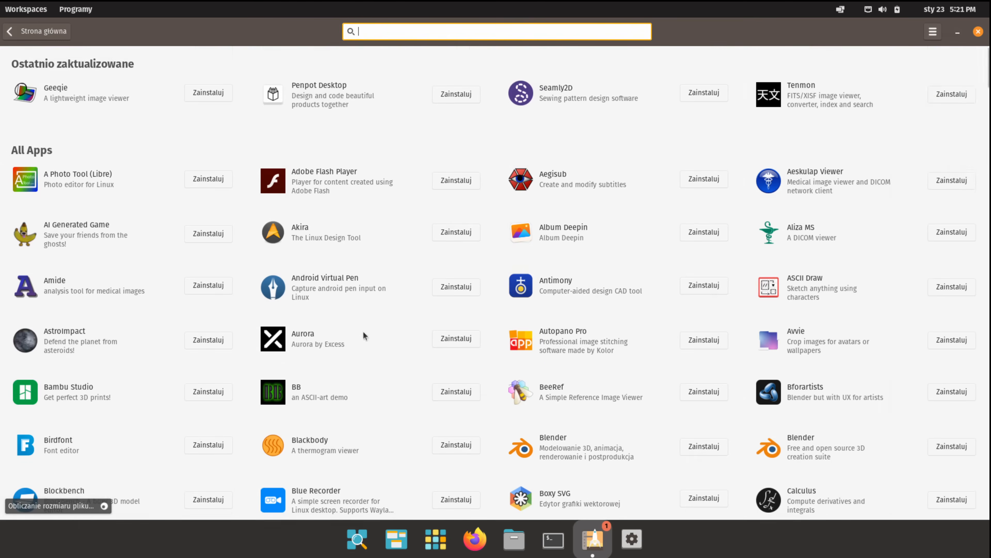
{"action": "scroll", "coordinate": [297, 390], "scroll_direction": "down", "scroll_amount": 5}
{"action": "scroll", "coordinate": [300, 395], "scroll_direction": "down", "scroll_amount": 5}
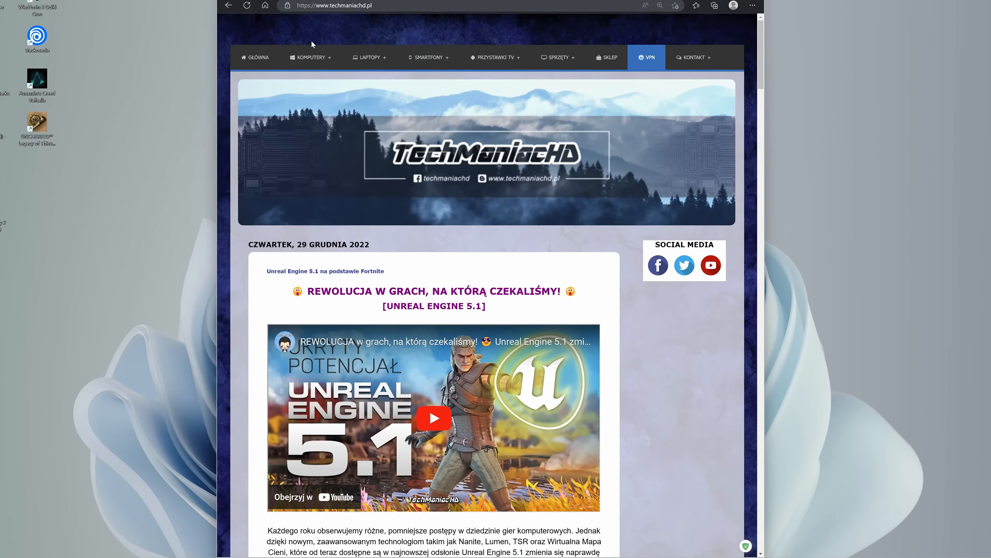
{"action": "mouse_move", "coordinate": [296, 59]}
{"action": "mouse_move", "coordinate": [316, 82]}
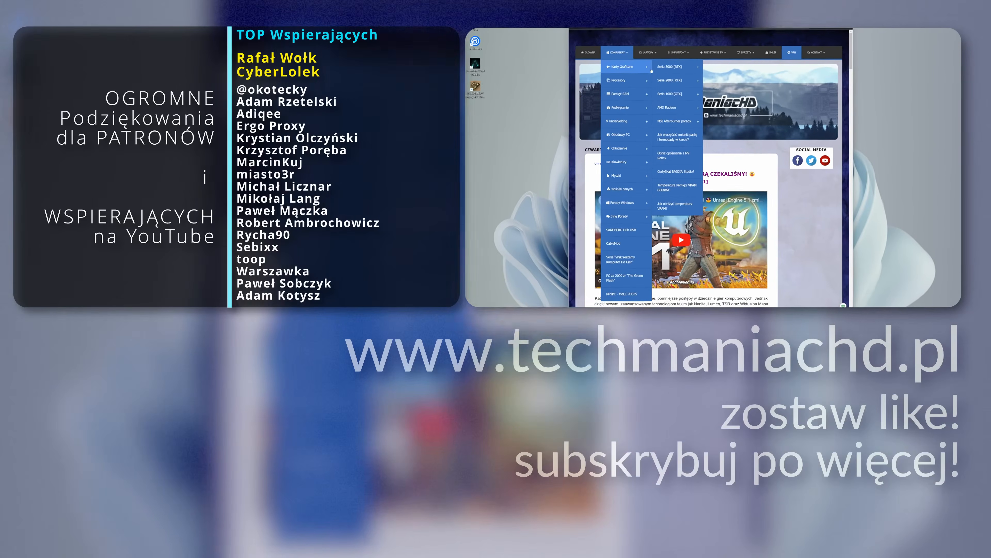
{"action": "mouse_move", "coordinate": [433, 135]}
{"action": "mouse_move", "coordinate": [637, 84]}
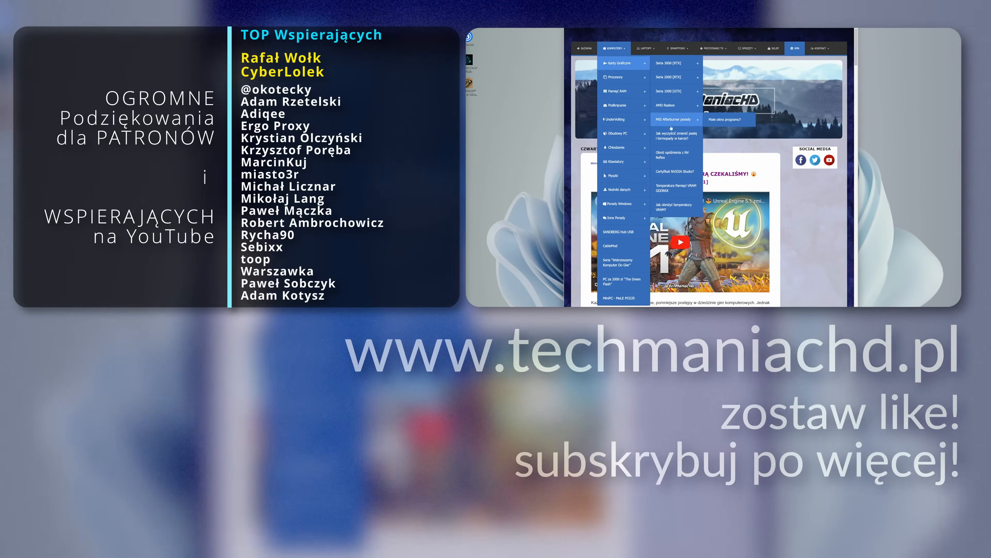
{"action": "mouse_move", "coordinate": [629, 108]}
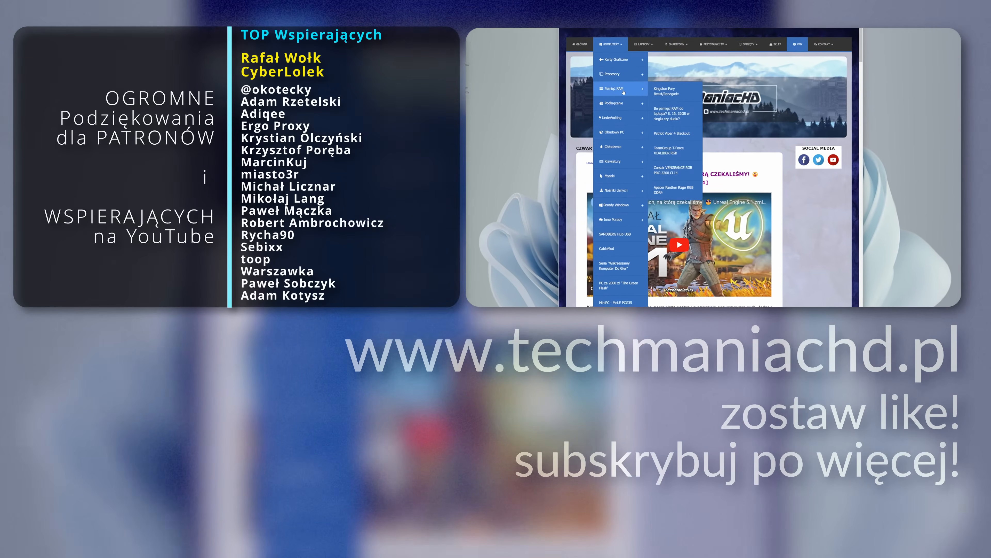